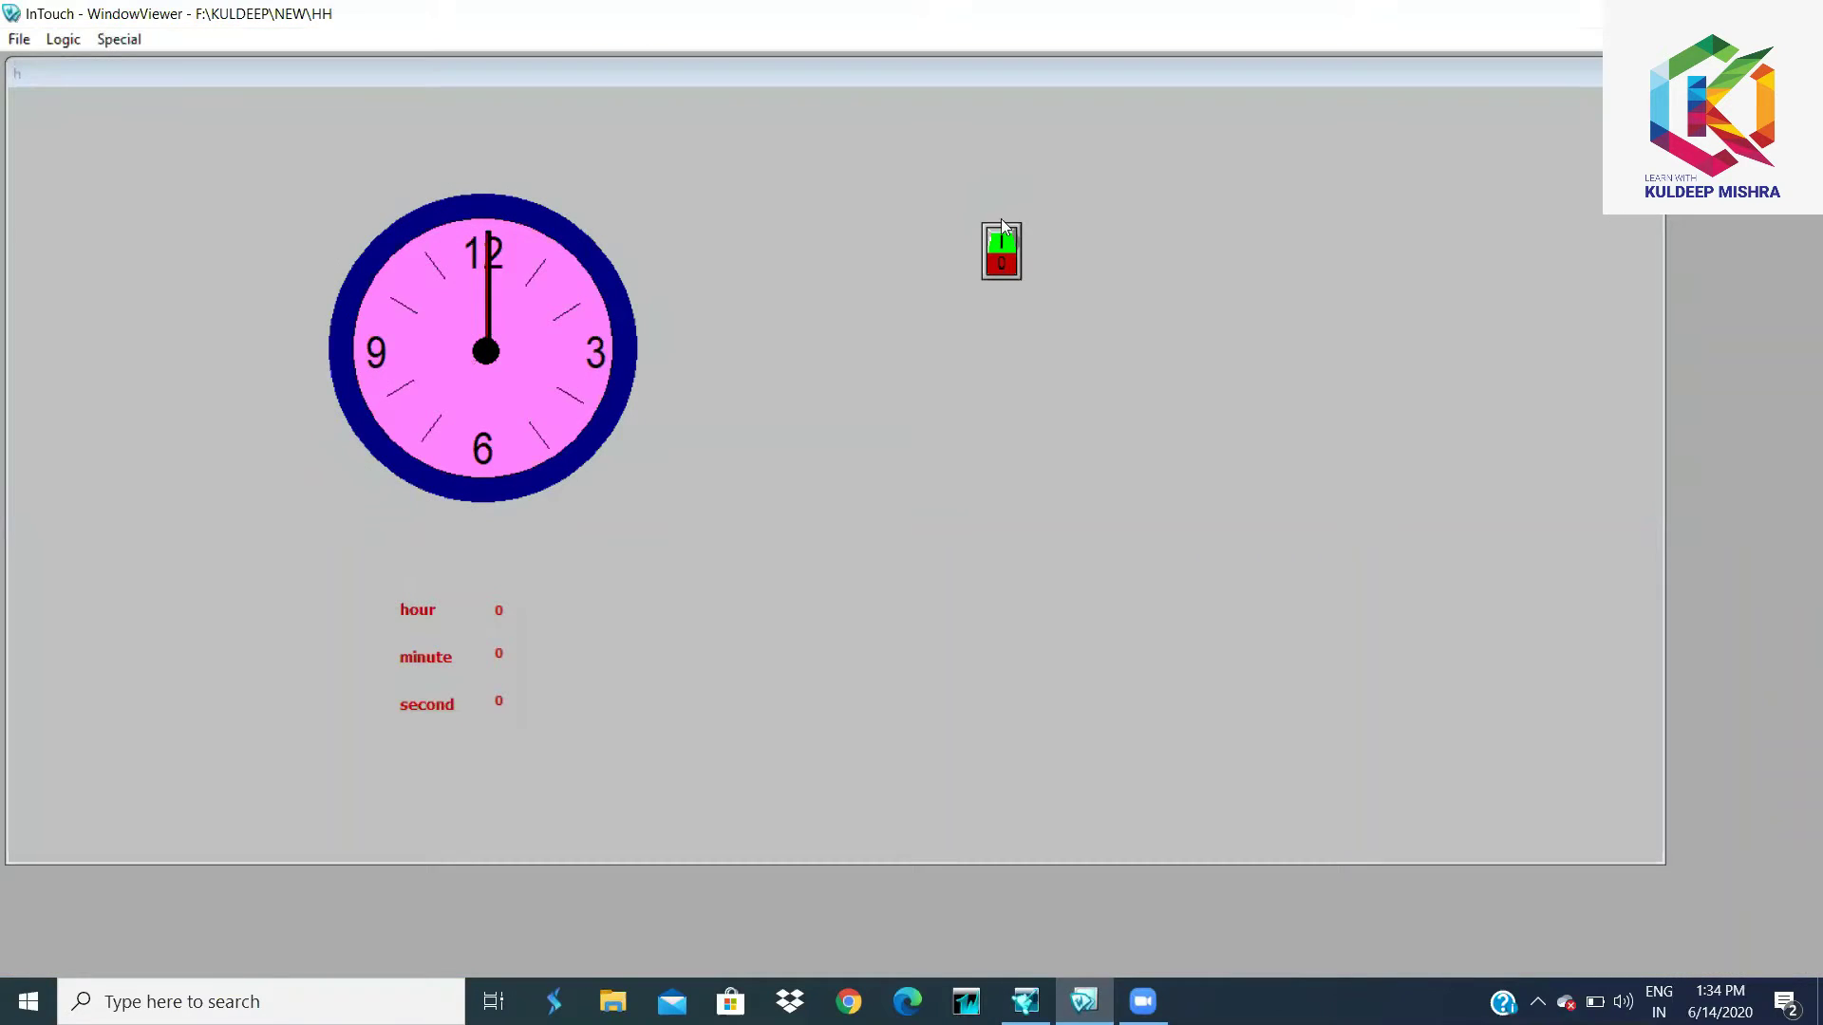
# - Start the finished clock with its on/off switch in WindowViewer, and close the hh project to get back to the Application Manager
pyautogui.click(1004, 238)
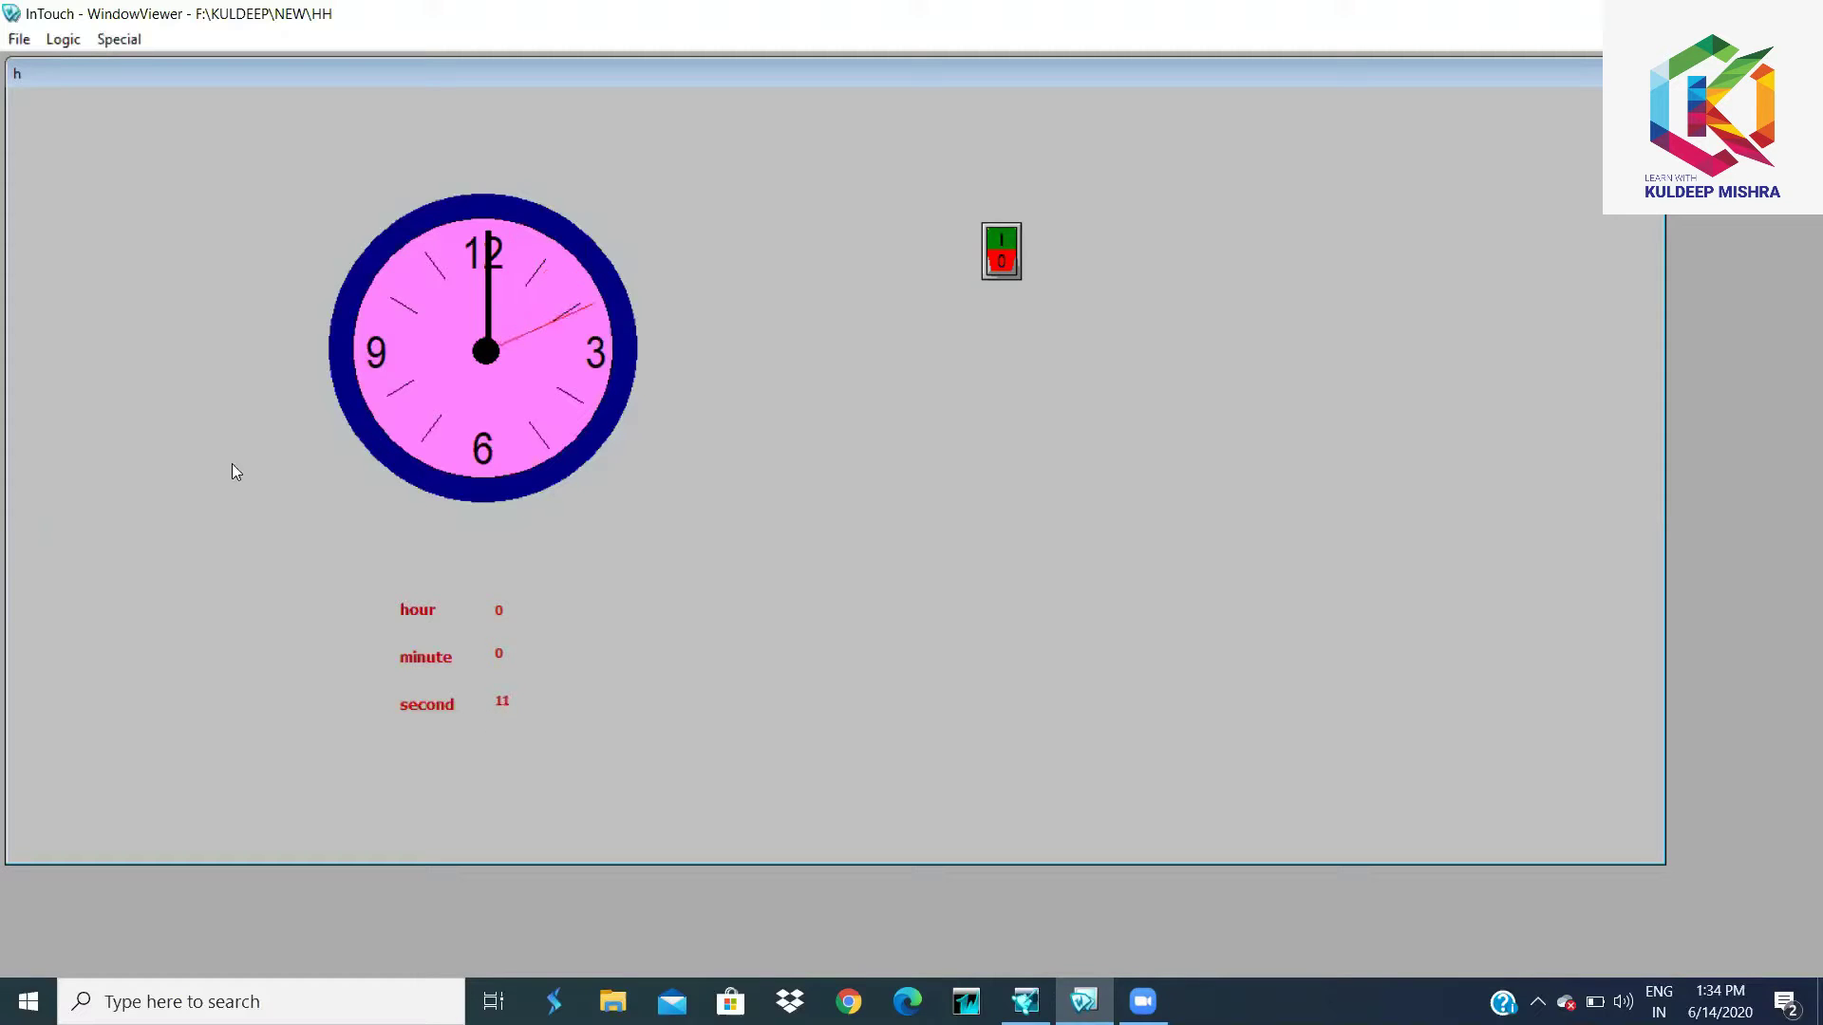
pyautogui.hotkey('alt', 'Tab')
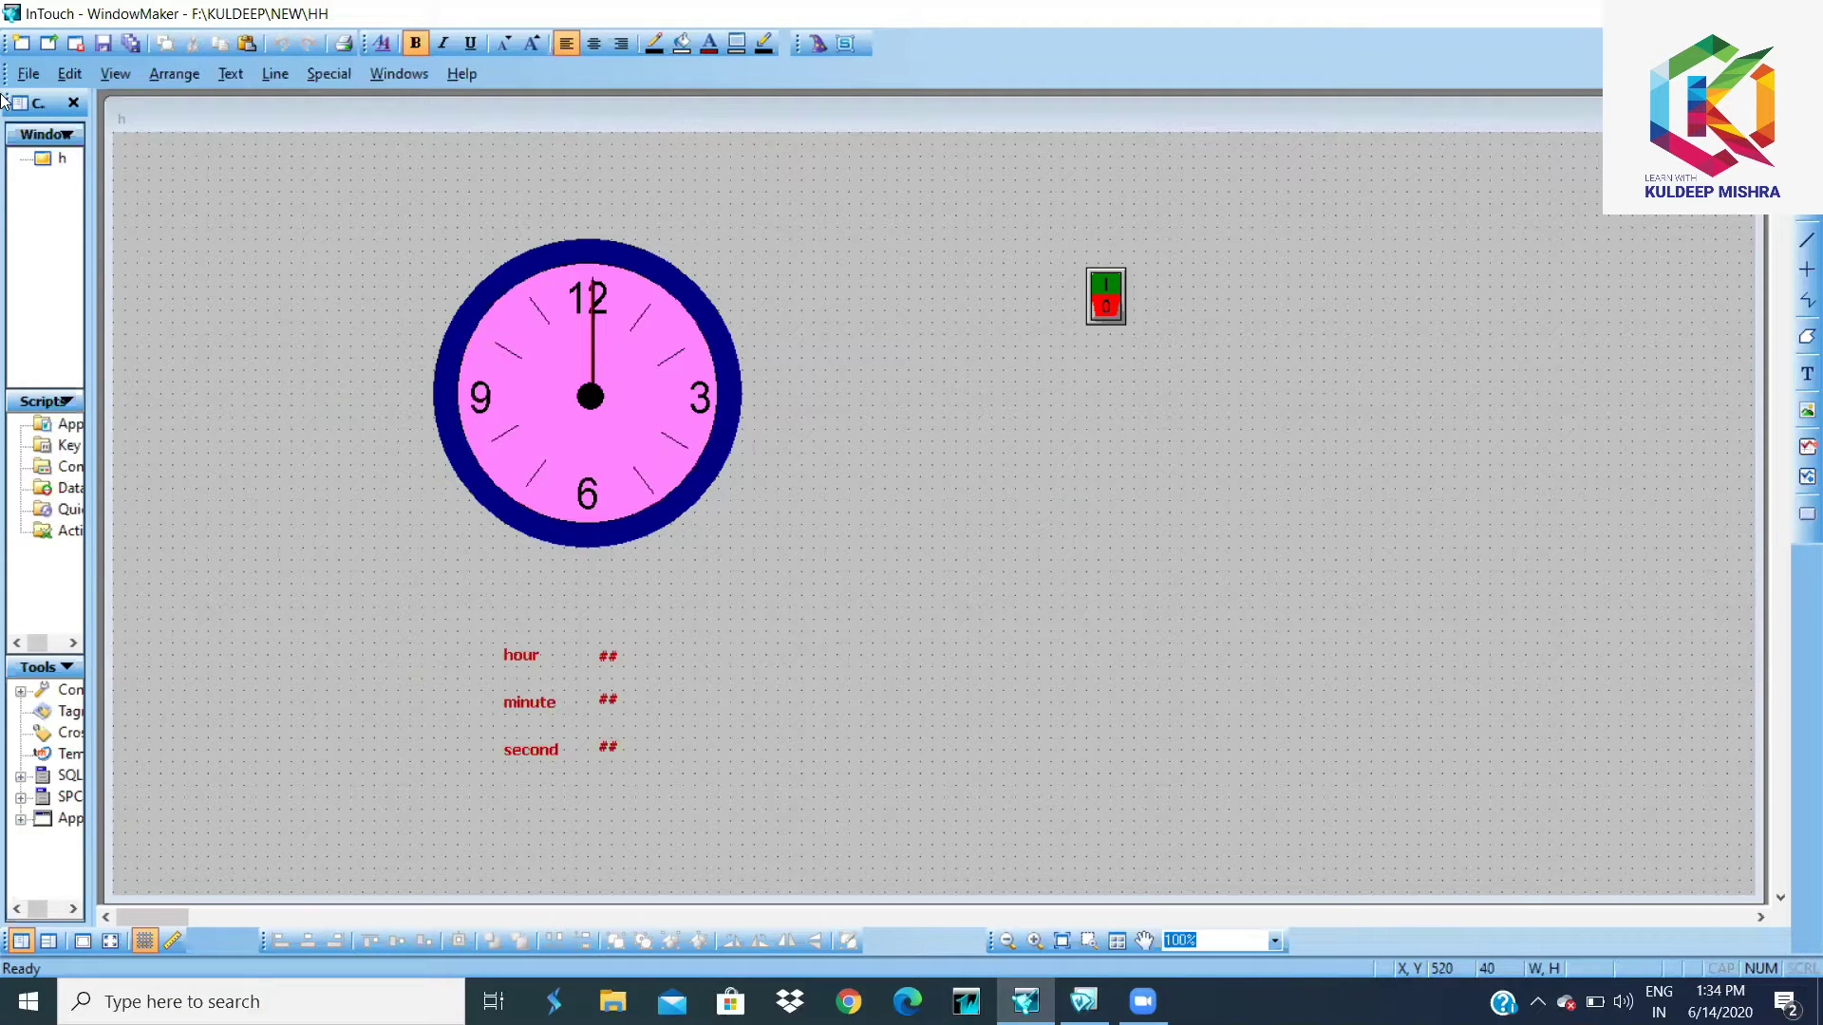
pyautogui.hotkey('alt', 'F4')
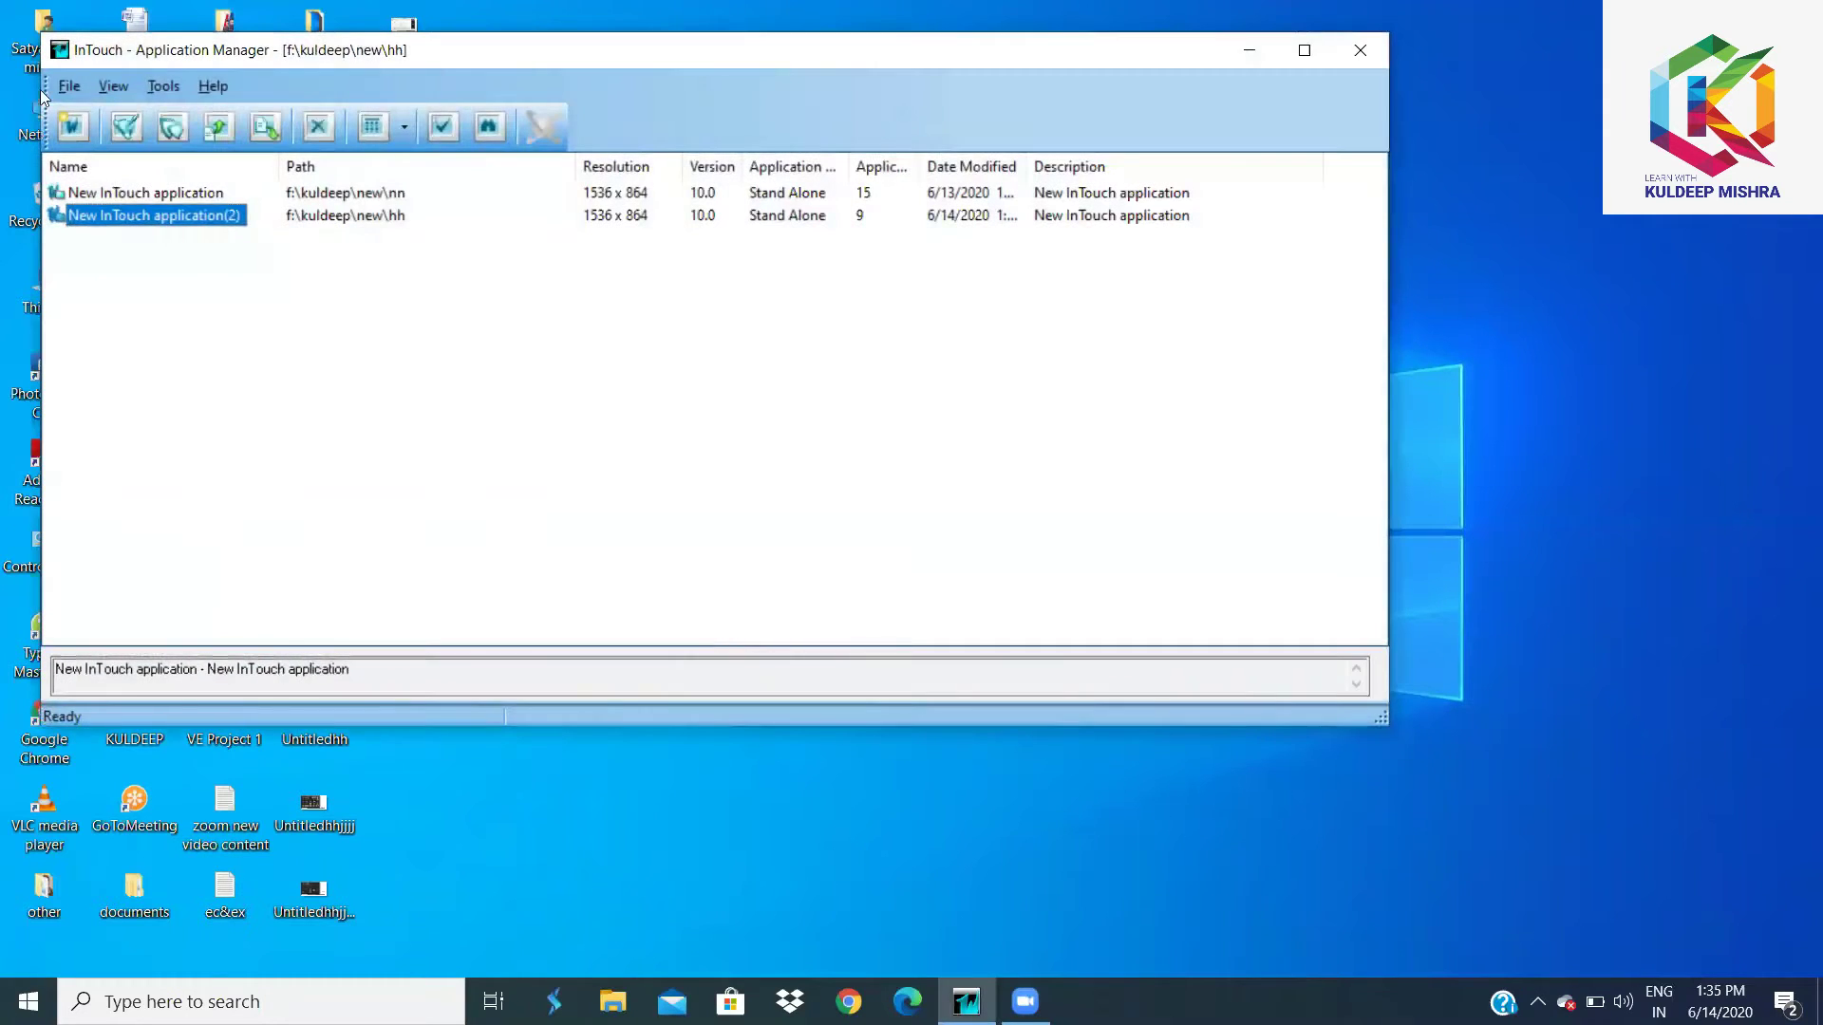
# - Create a new InTouch application in the directory NewApphh under F:\kuldeep\new, accepting the remaining wizard defaults
pyautogui.click(72, 86)
pyautogui.click(95, 112)
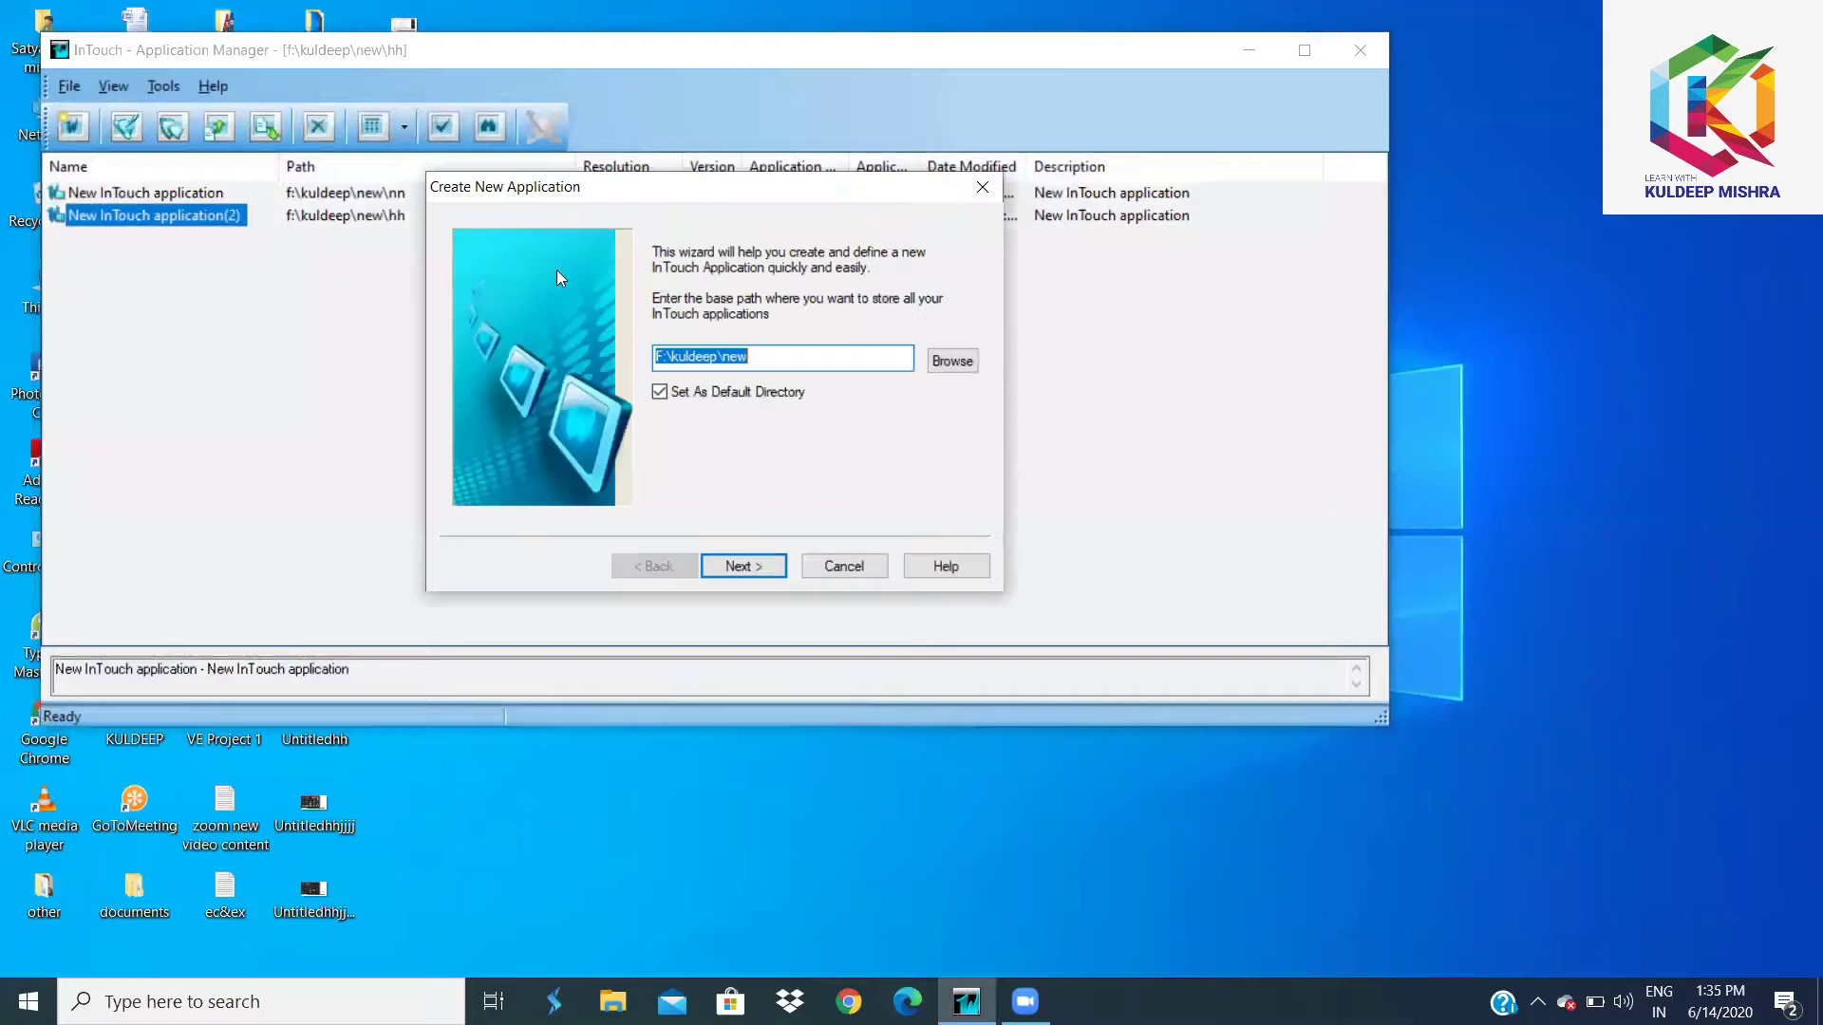
pyautogui.click(742, 564)
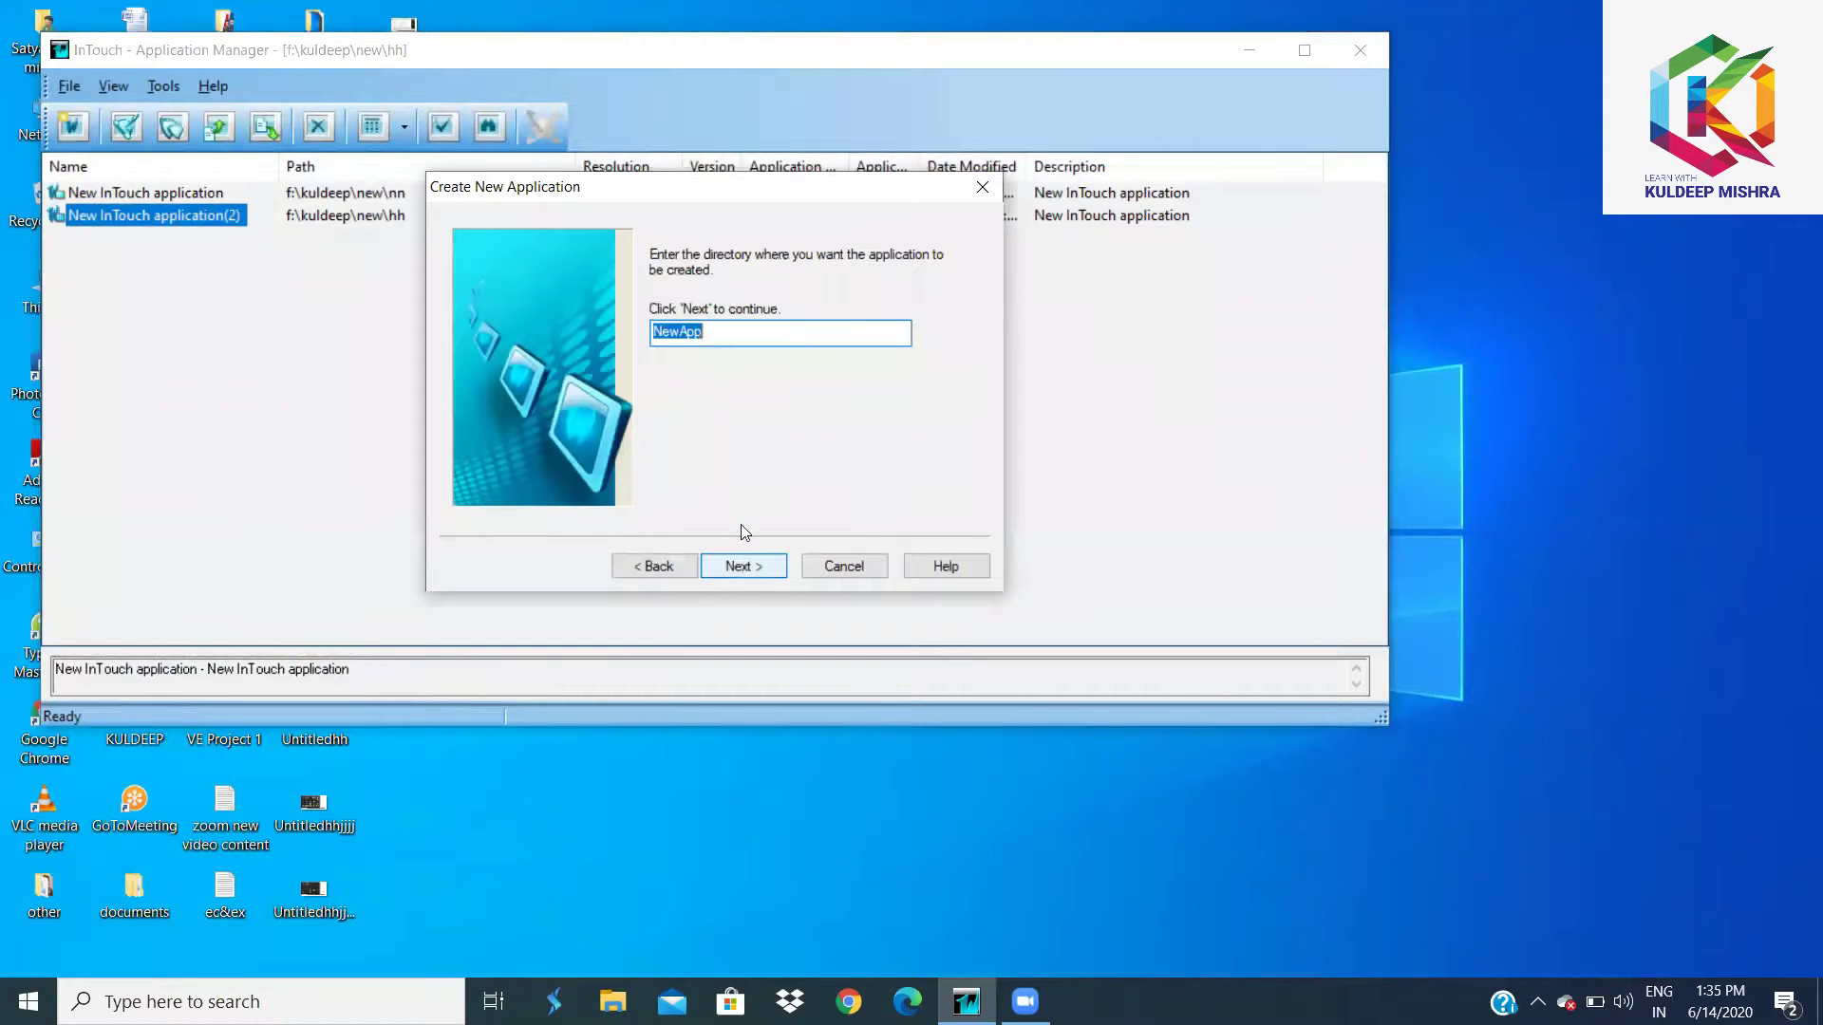
pyautogui.click(752, 340)
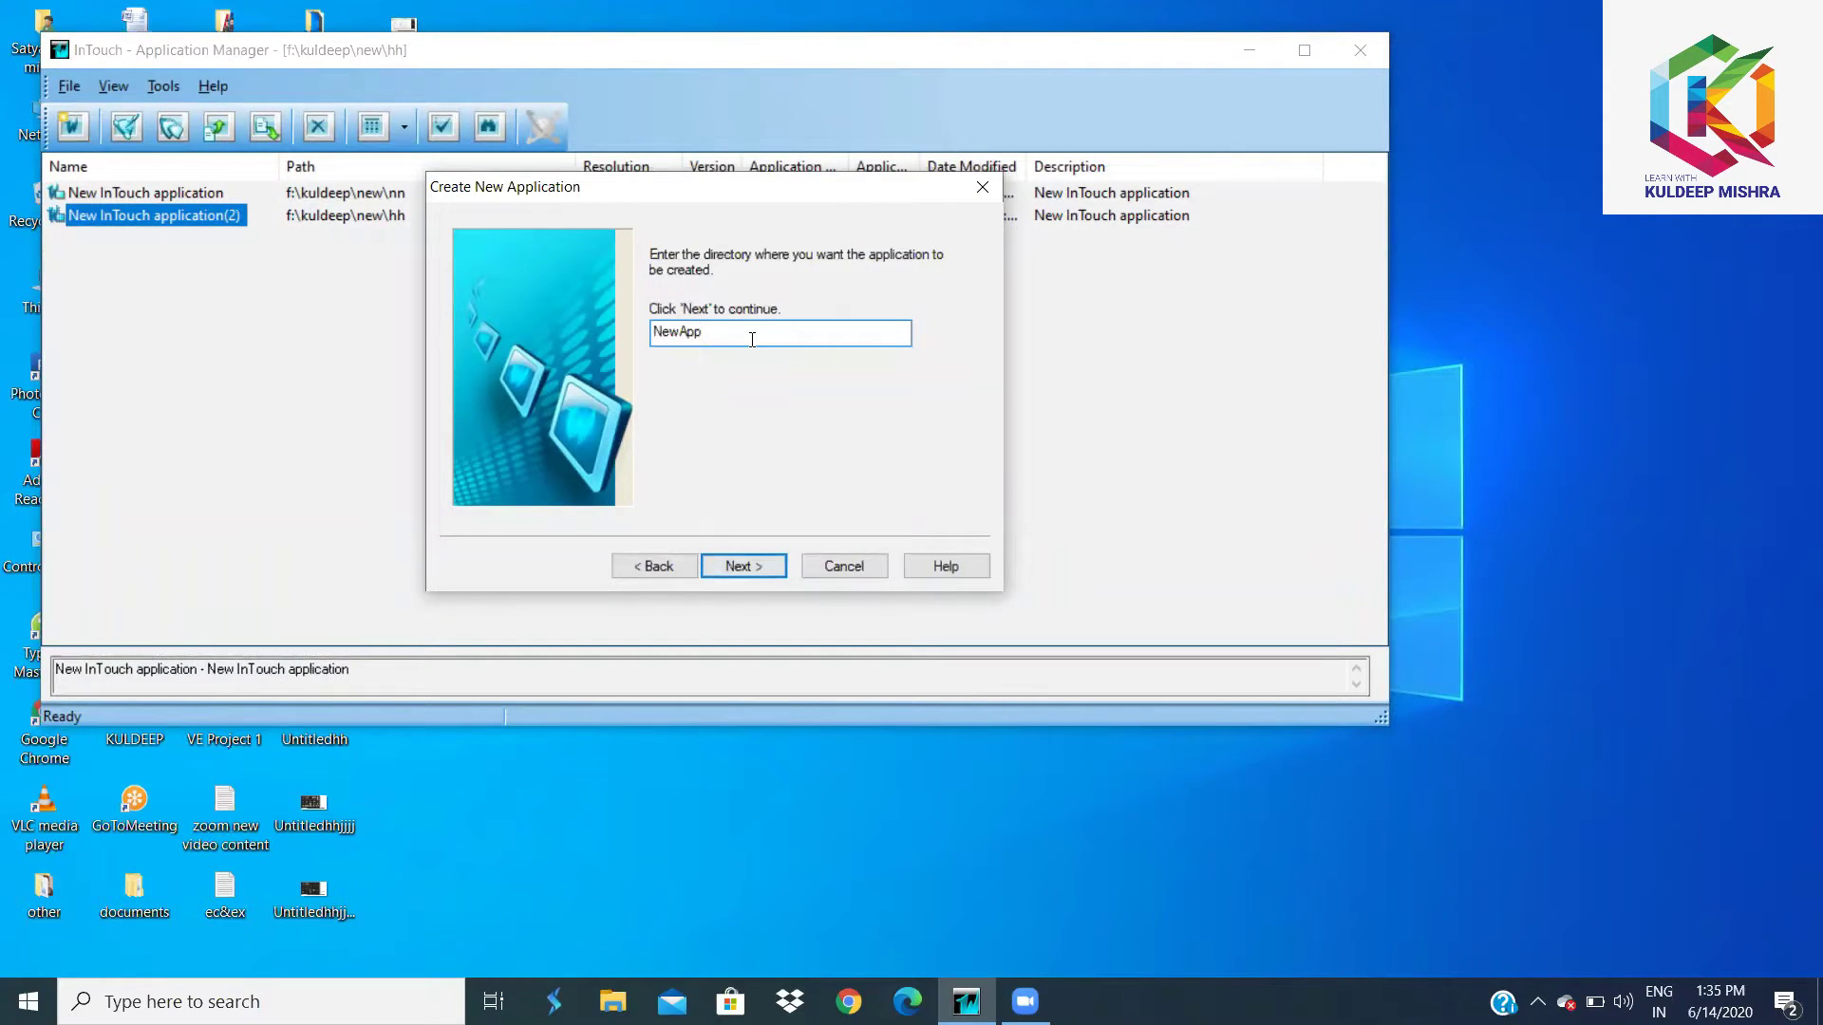
pyautogui.write('hh')
pyautogui.click(744, 567)
pyautogui.click(748, 569)
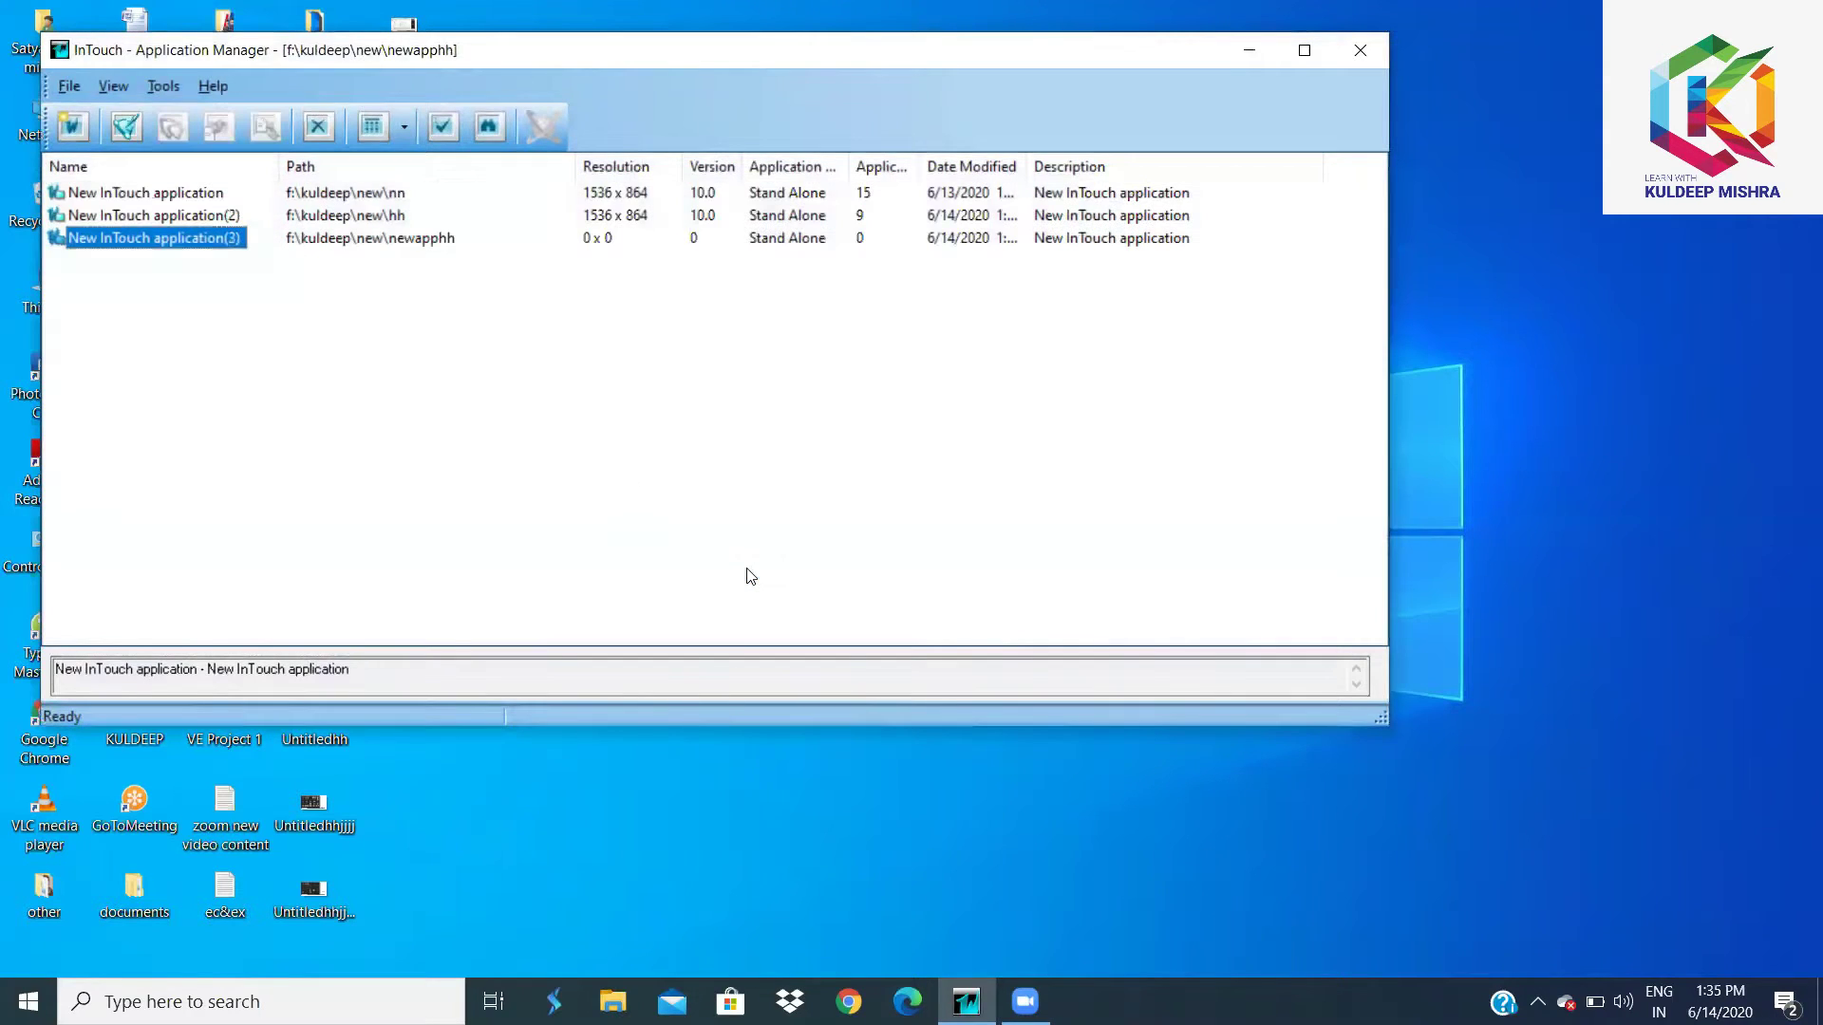
# - Open the newapphh application in WindowMaker, dismissing the licence and missing-file messages
pyautogui.doubleClick(218, 239)
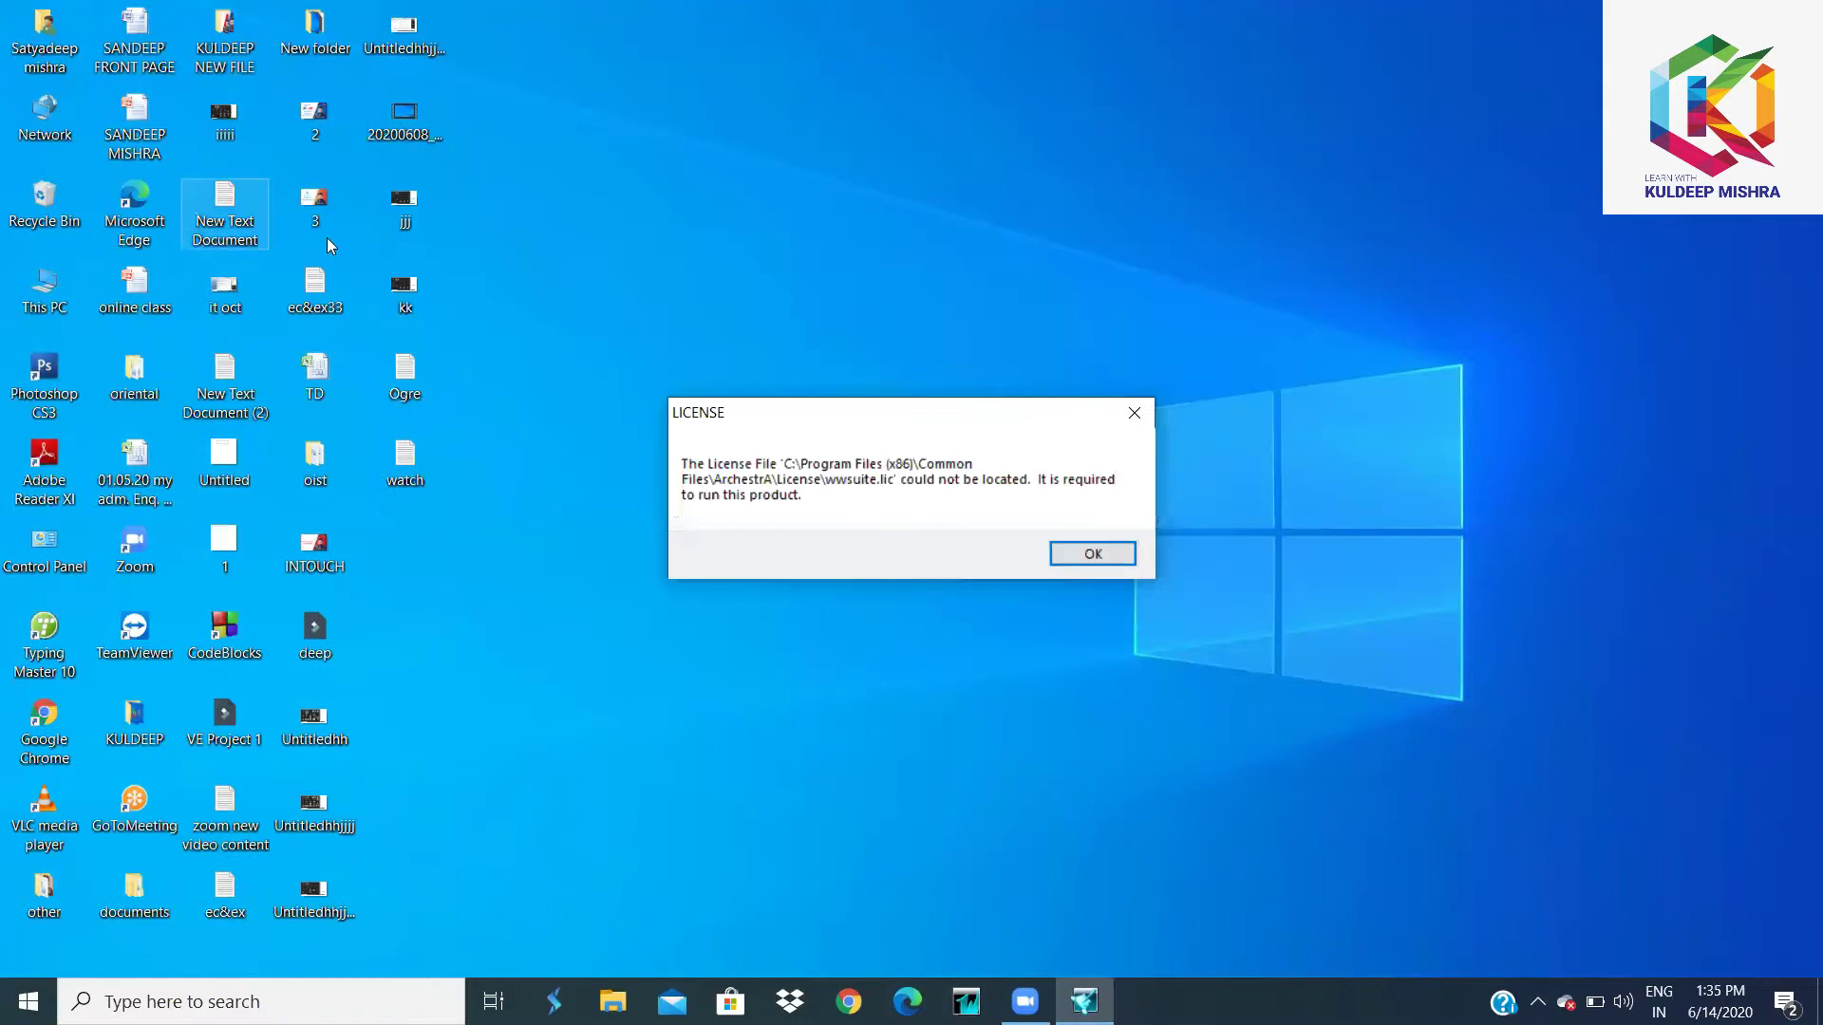
pyautogui.click(1082, 551)
pyautogui.click(1078, 550)
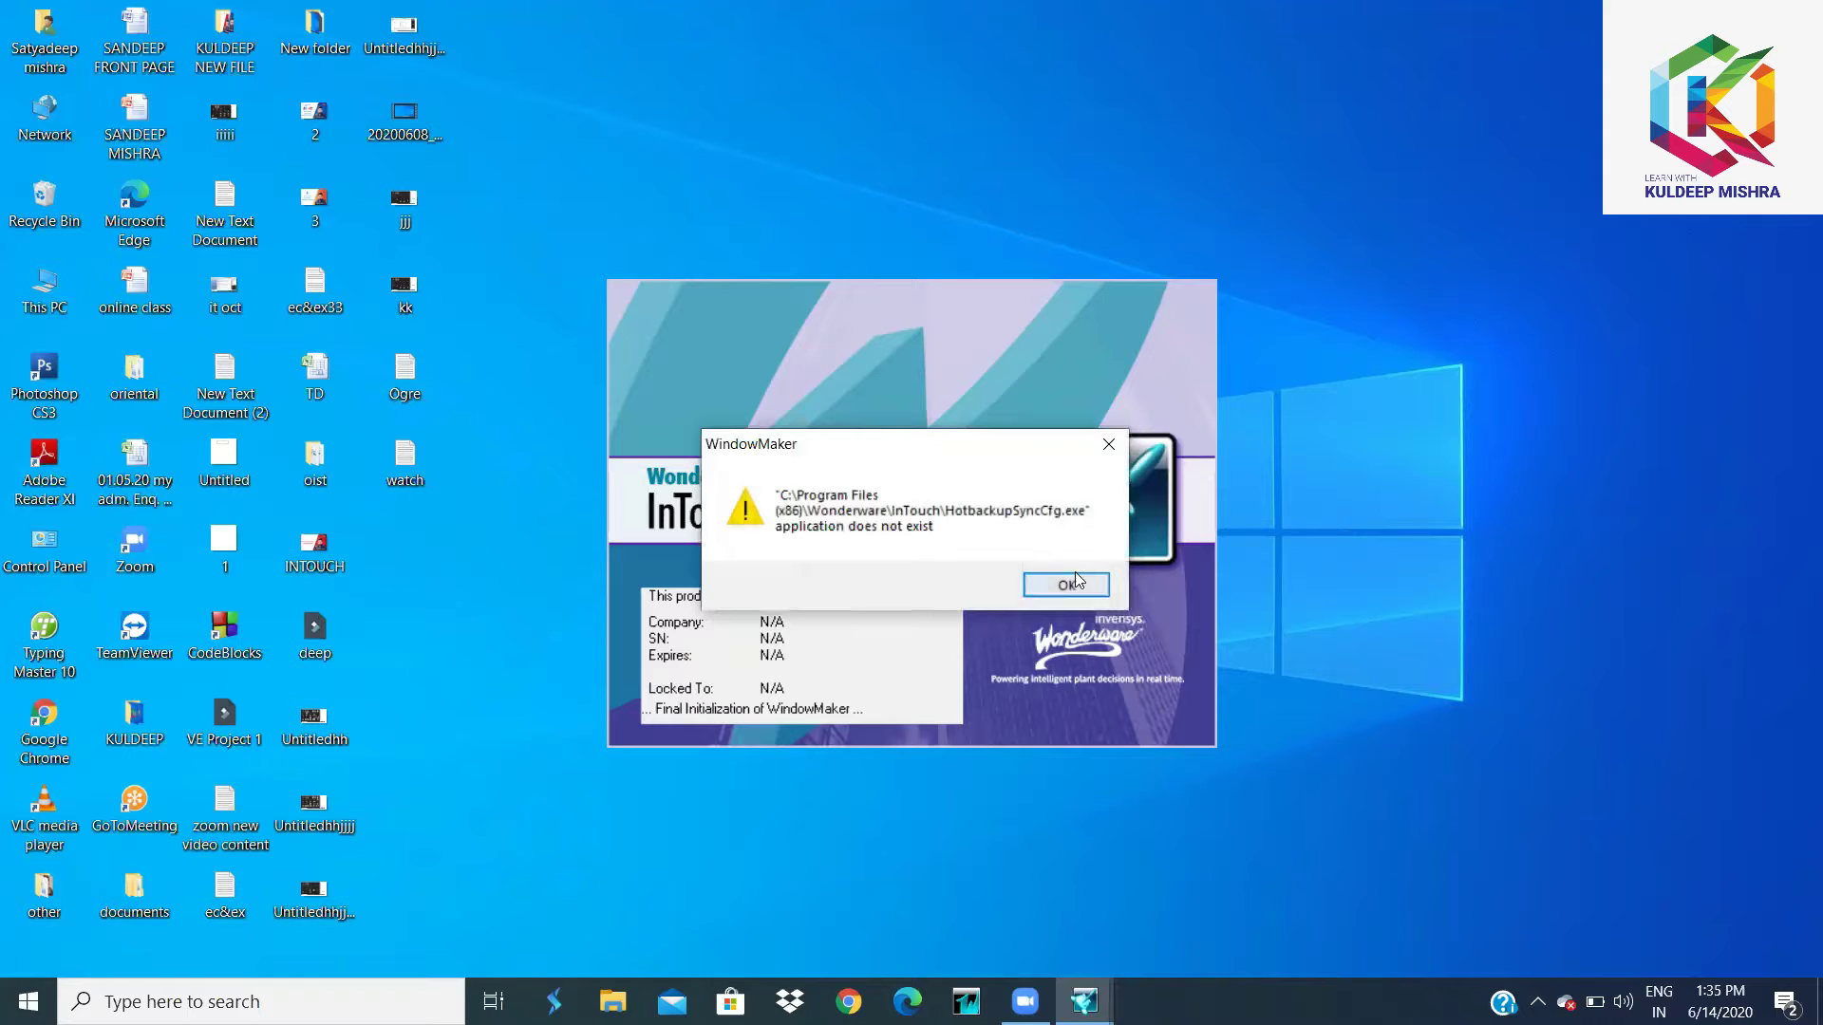
pyautogui.click(1074, 575)
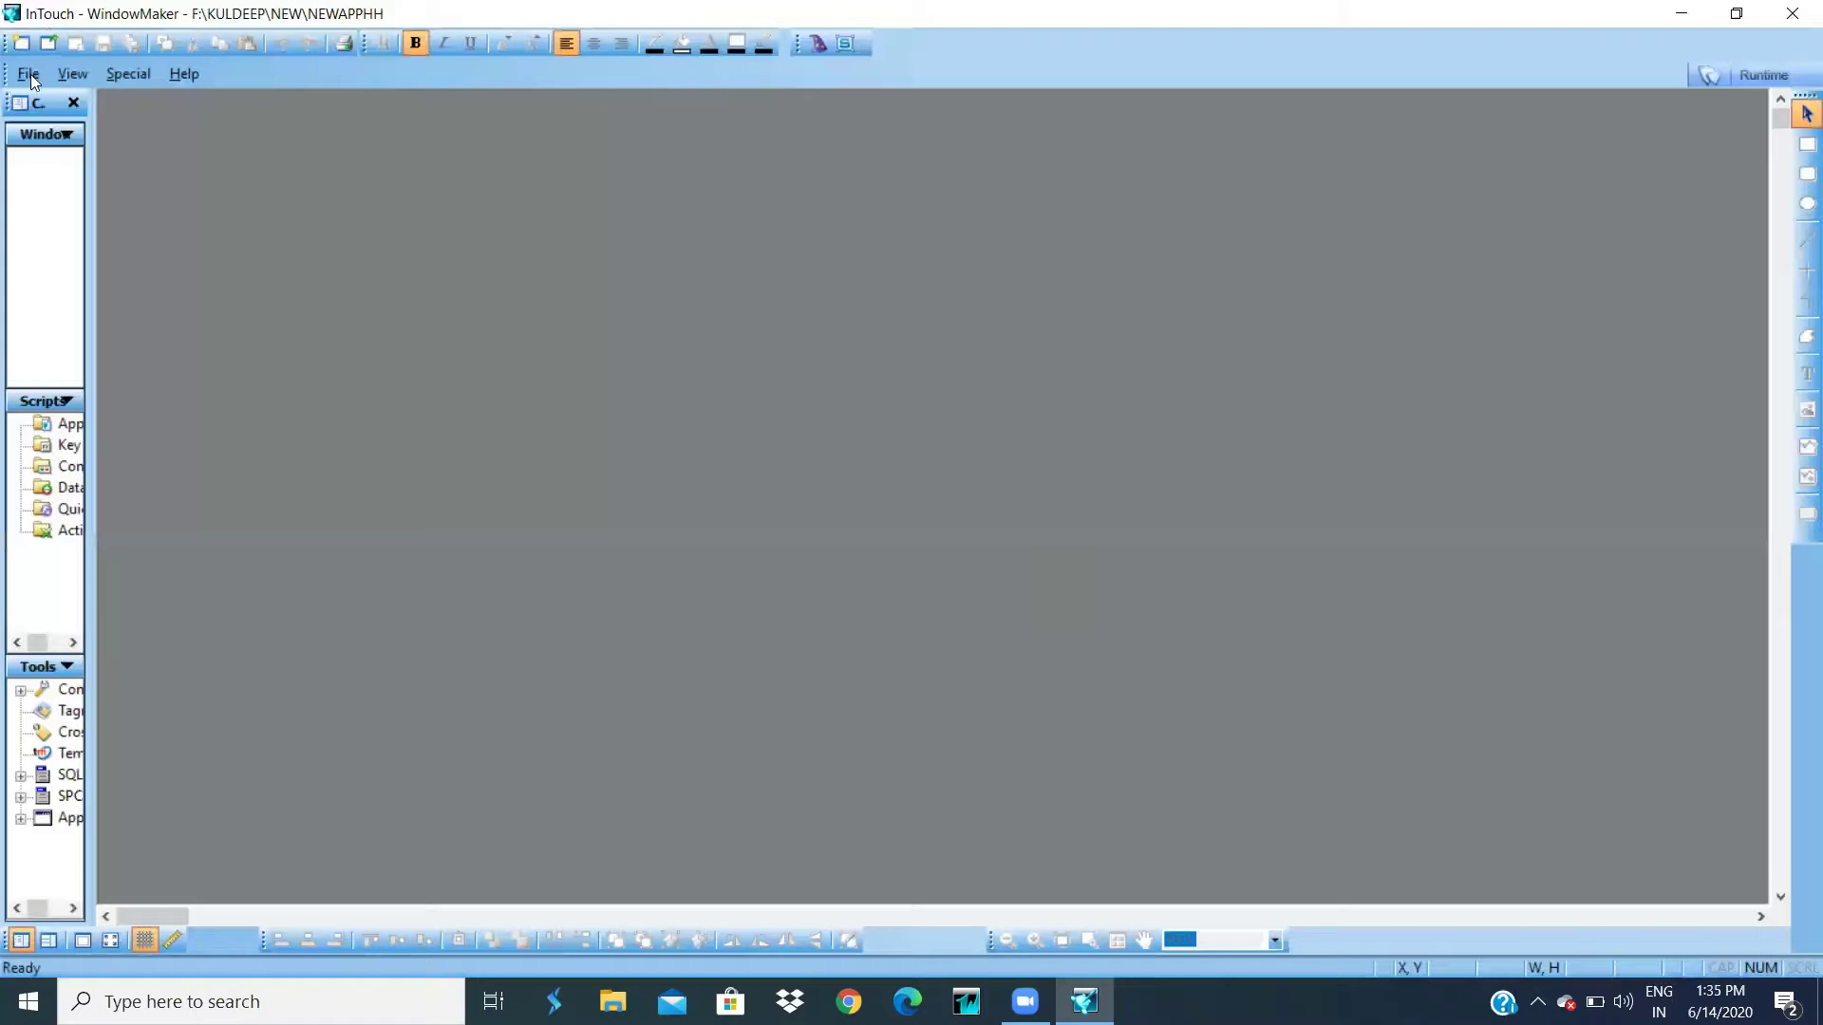
# - Create a new window named gg and enlarge it to fill the whole drawing area
pyautogui.click(31, 74)
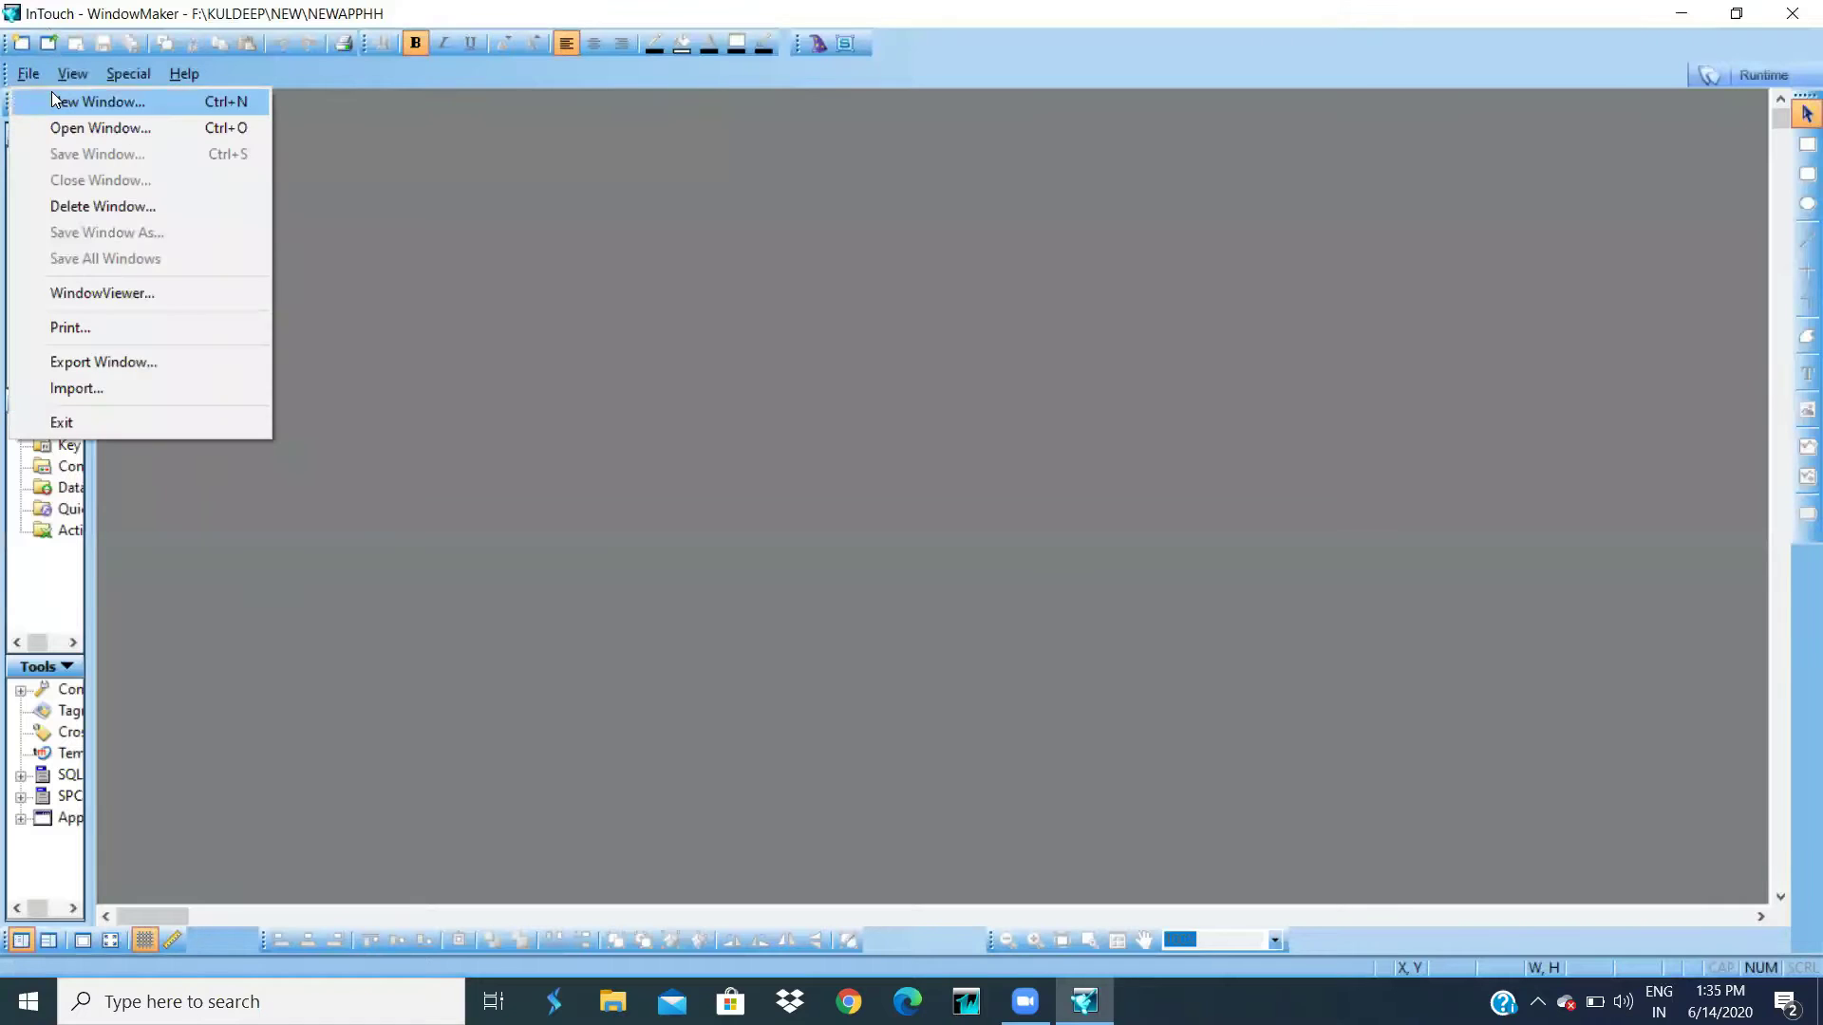
pyautogui.click(51, 95)
pyautogui.write('gg')
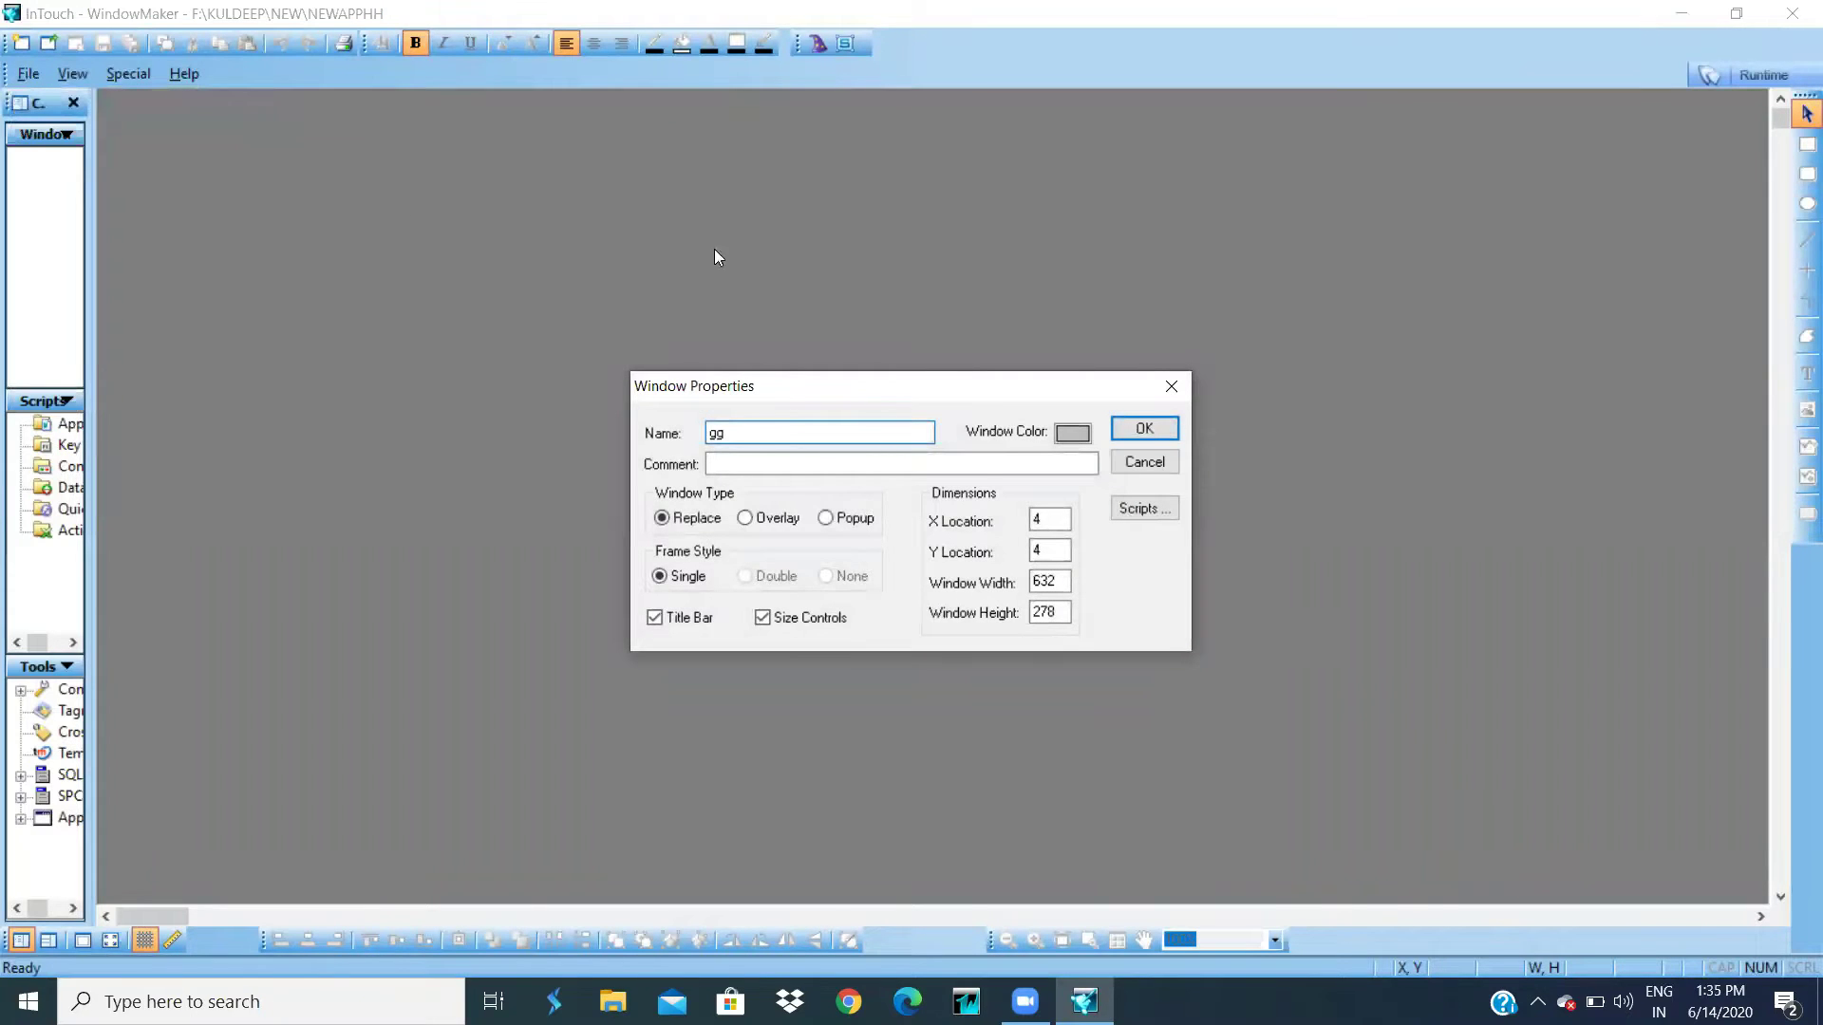
pyautogui.click(1144, 428)
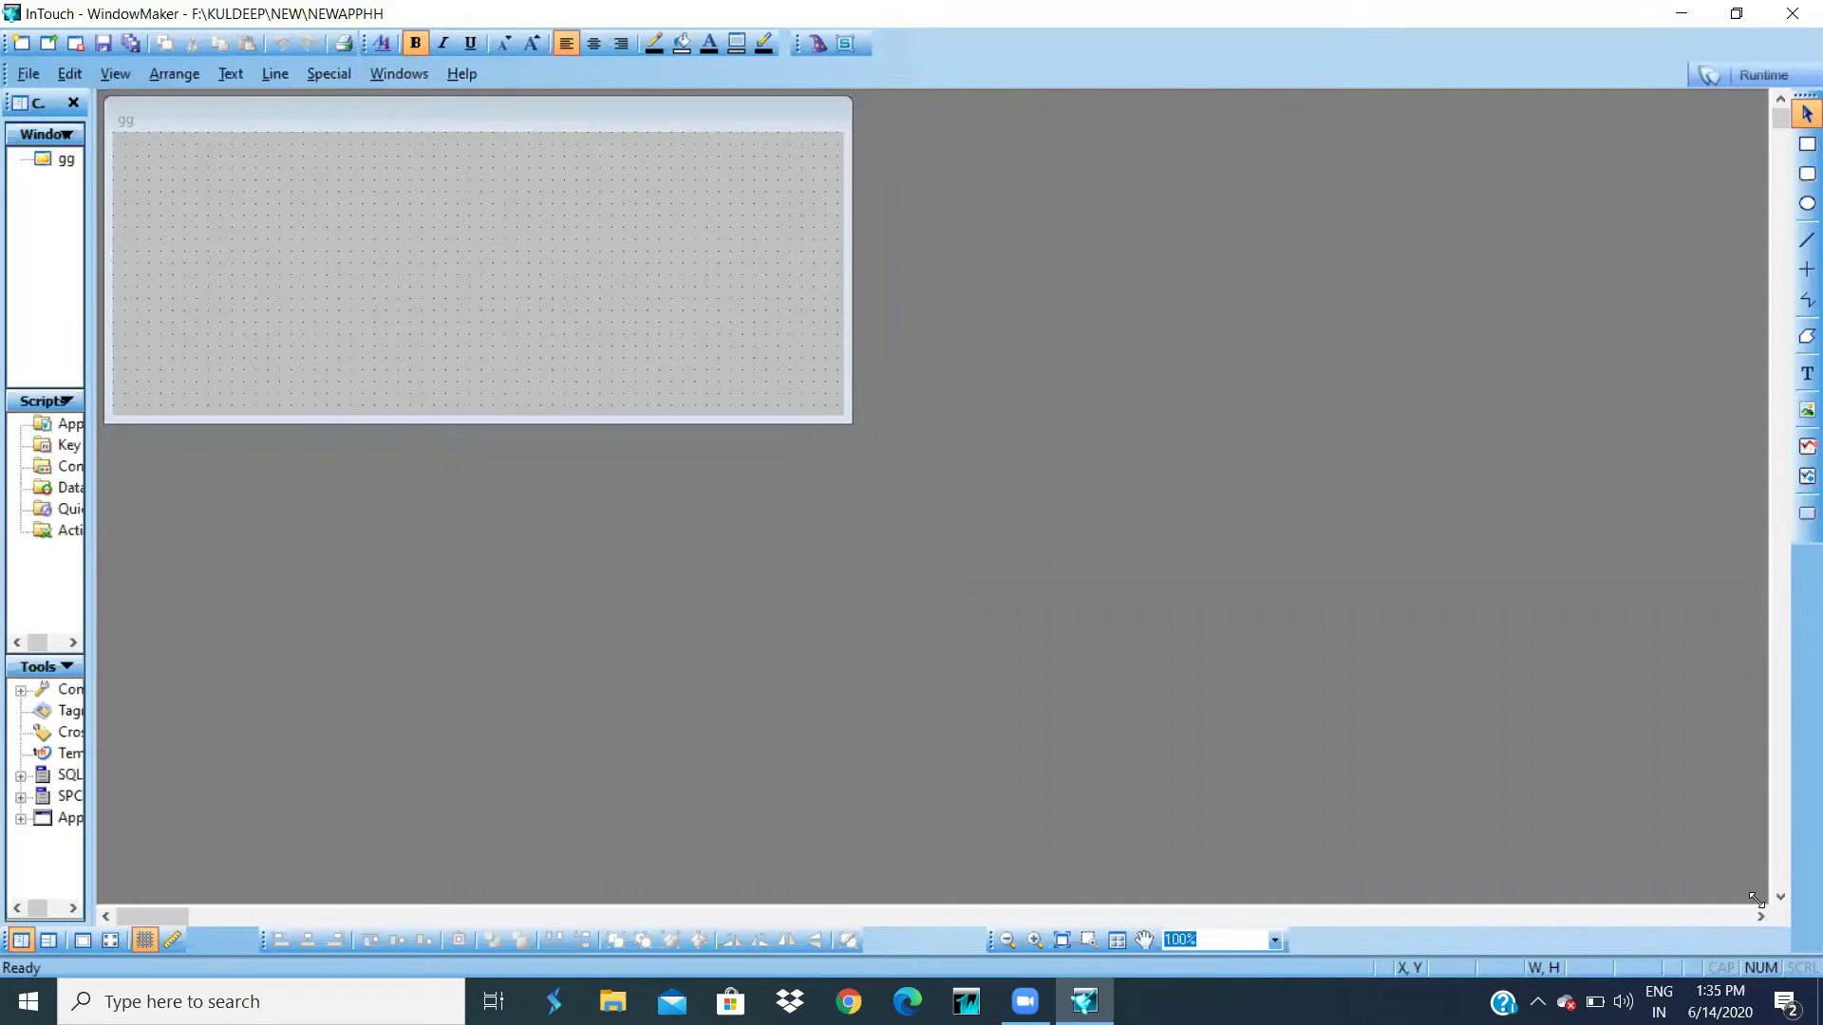
pyautogui.moveTo(890, 454); pyautogui.dragTo(1758, 898)
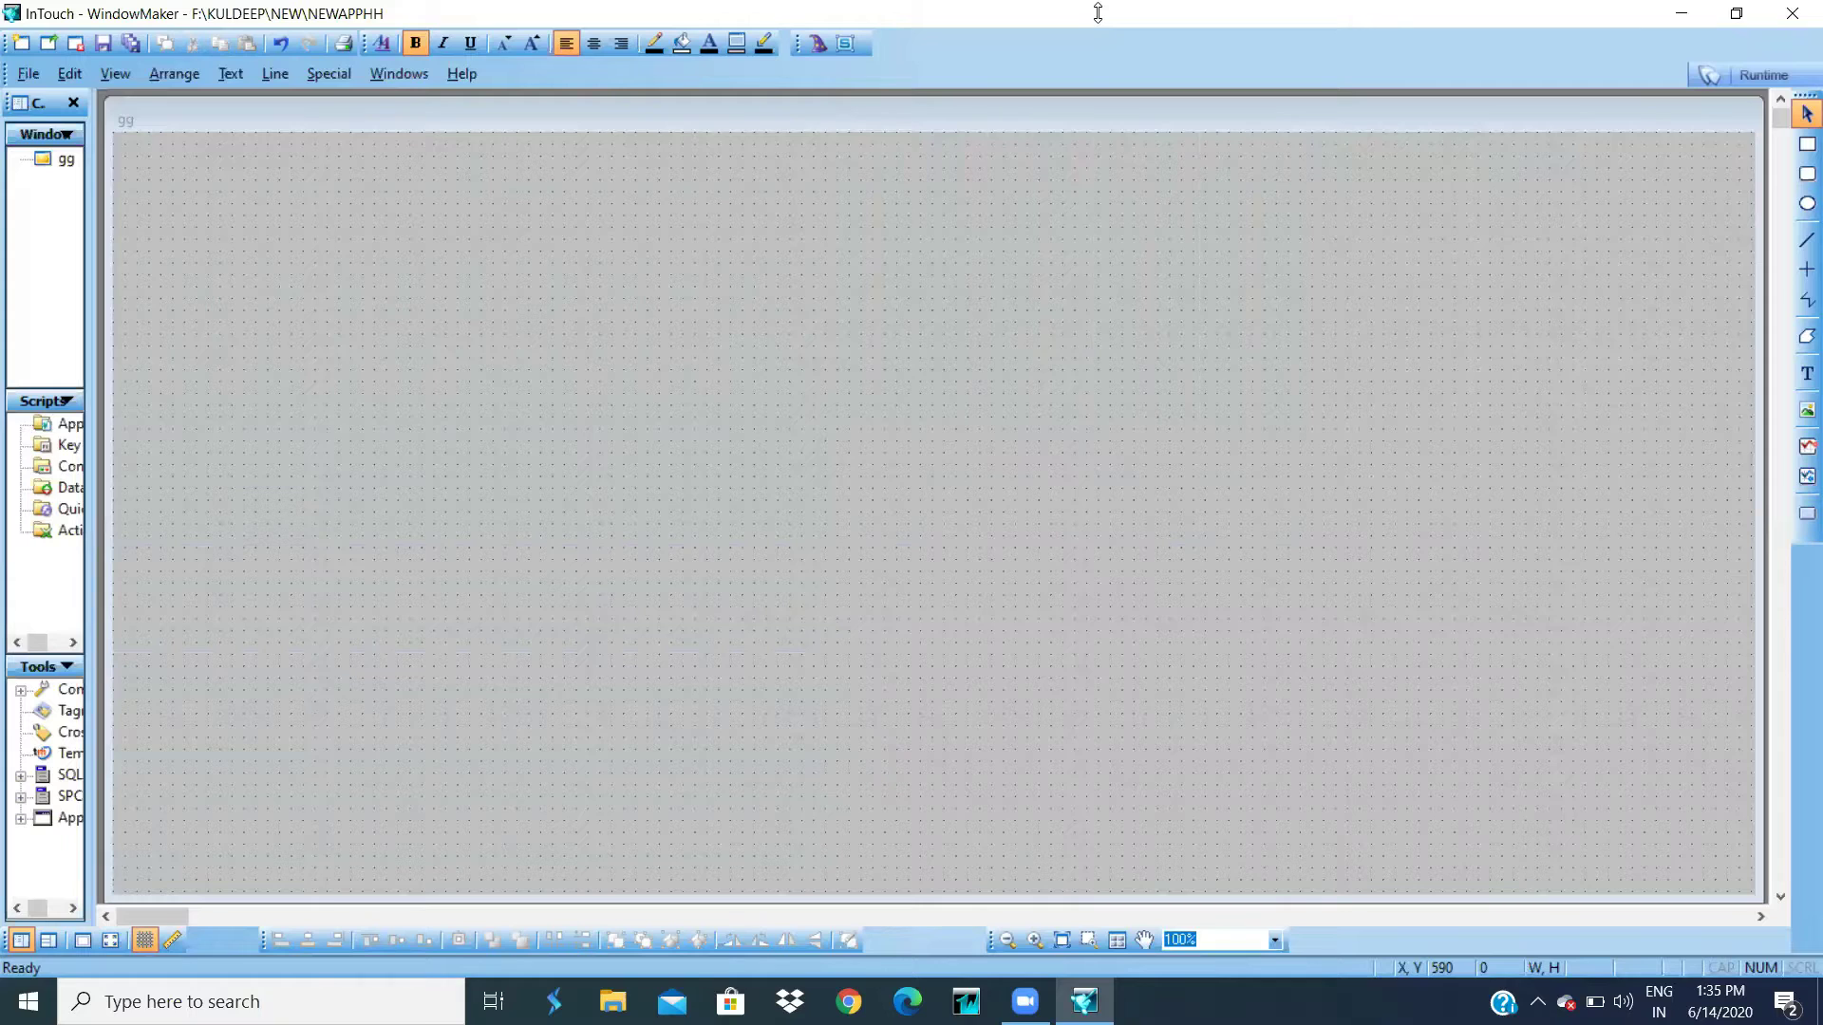
# - Place an Analog Round Clock wizard in the window's upper middle and enlarge it to about 240 by 240
pyautogui.click(819, 42)
pyautogui.click(614, 345)
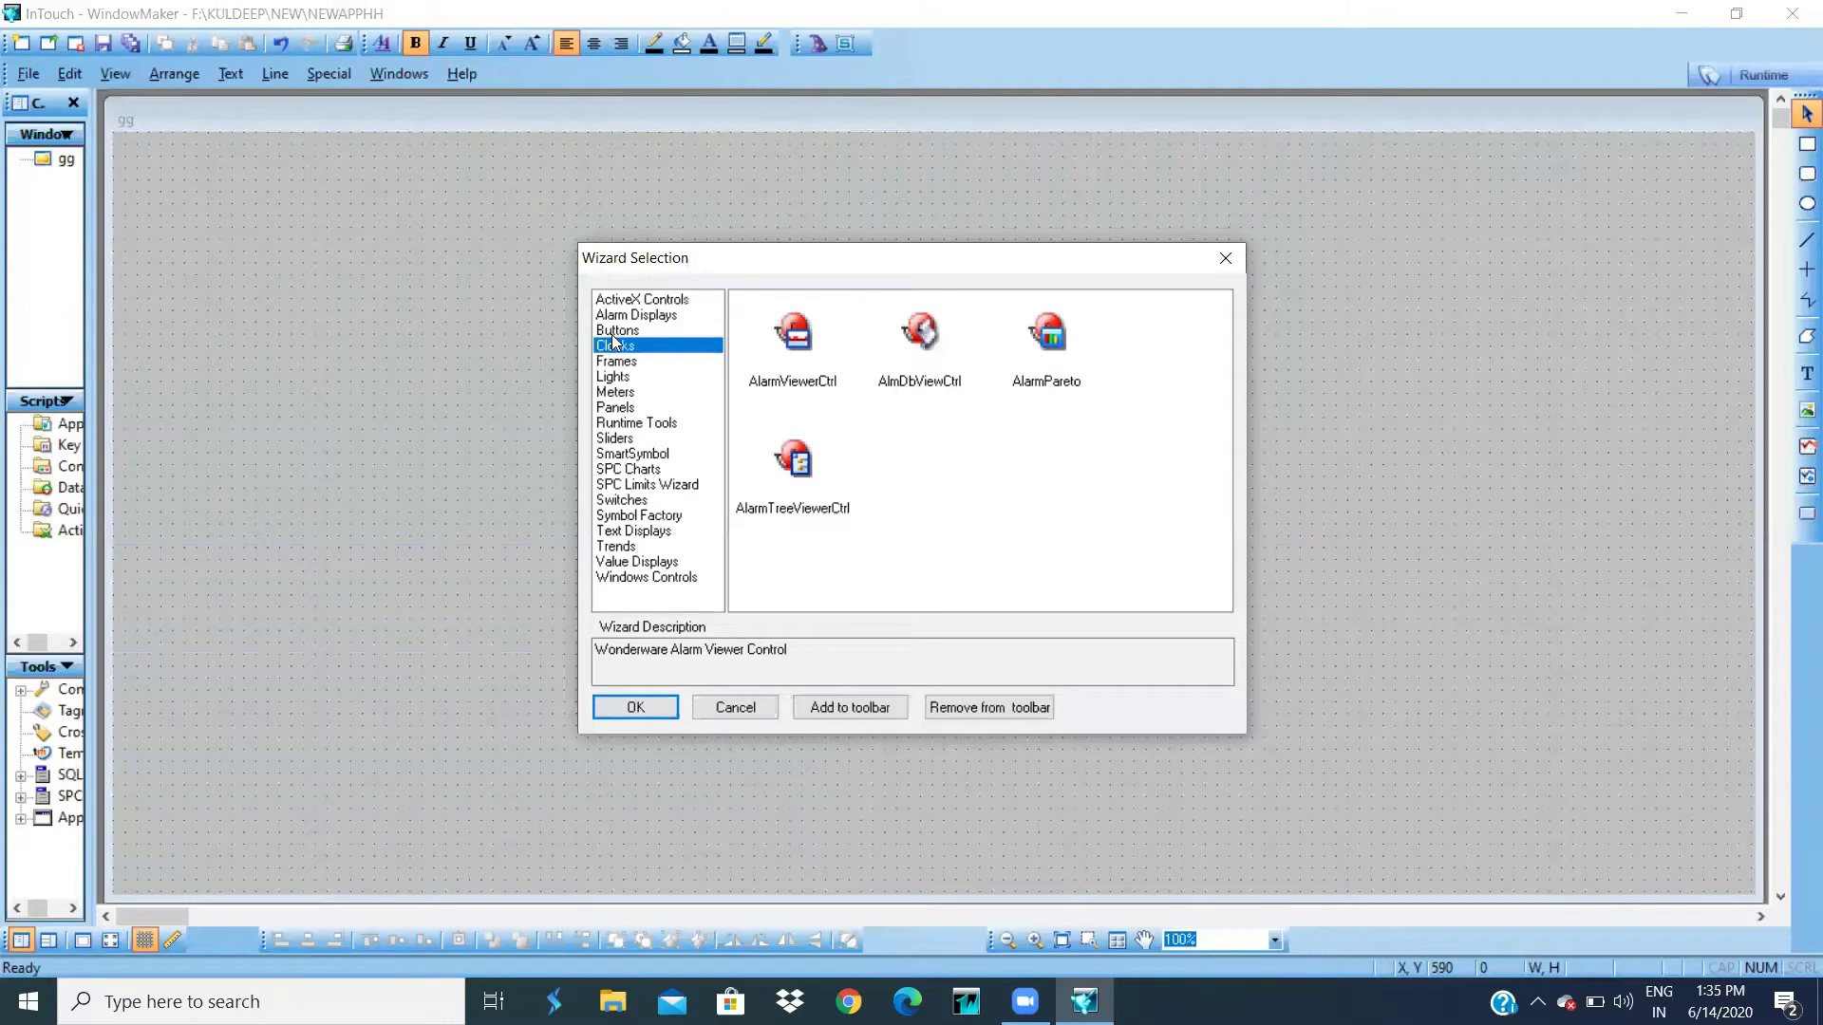
pyautogui.doubleClick(1047, 334)
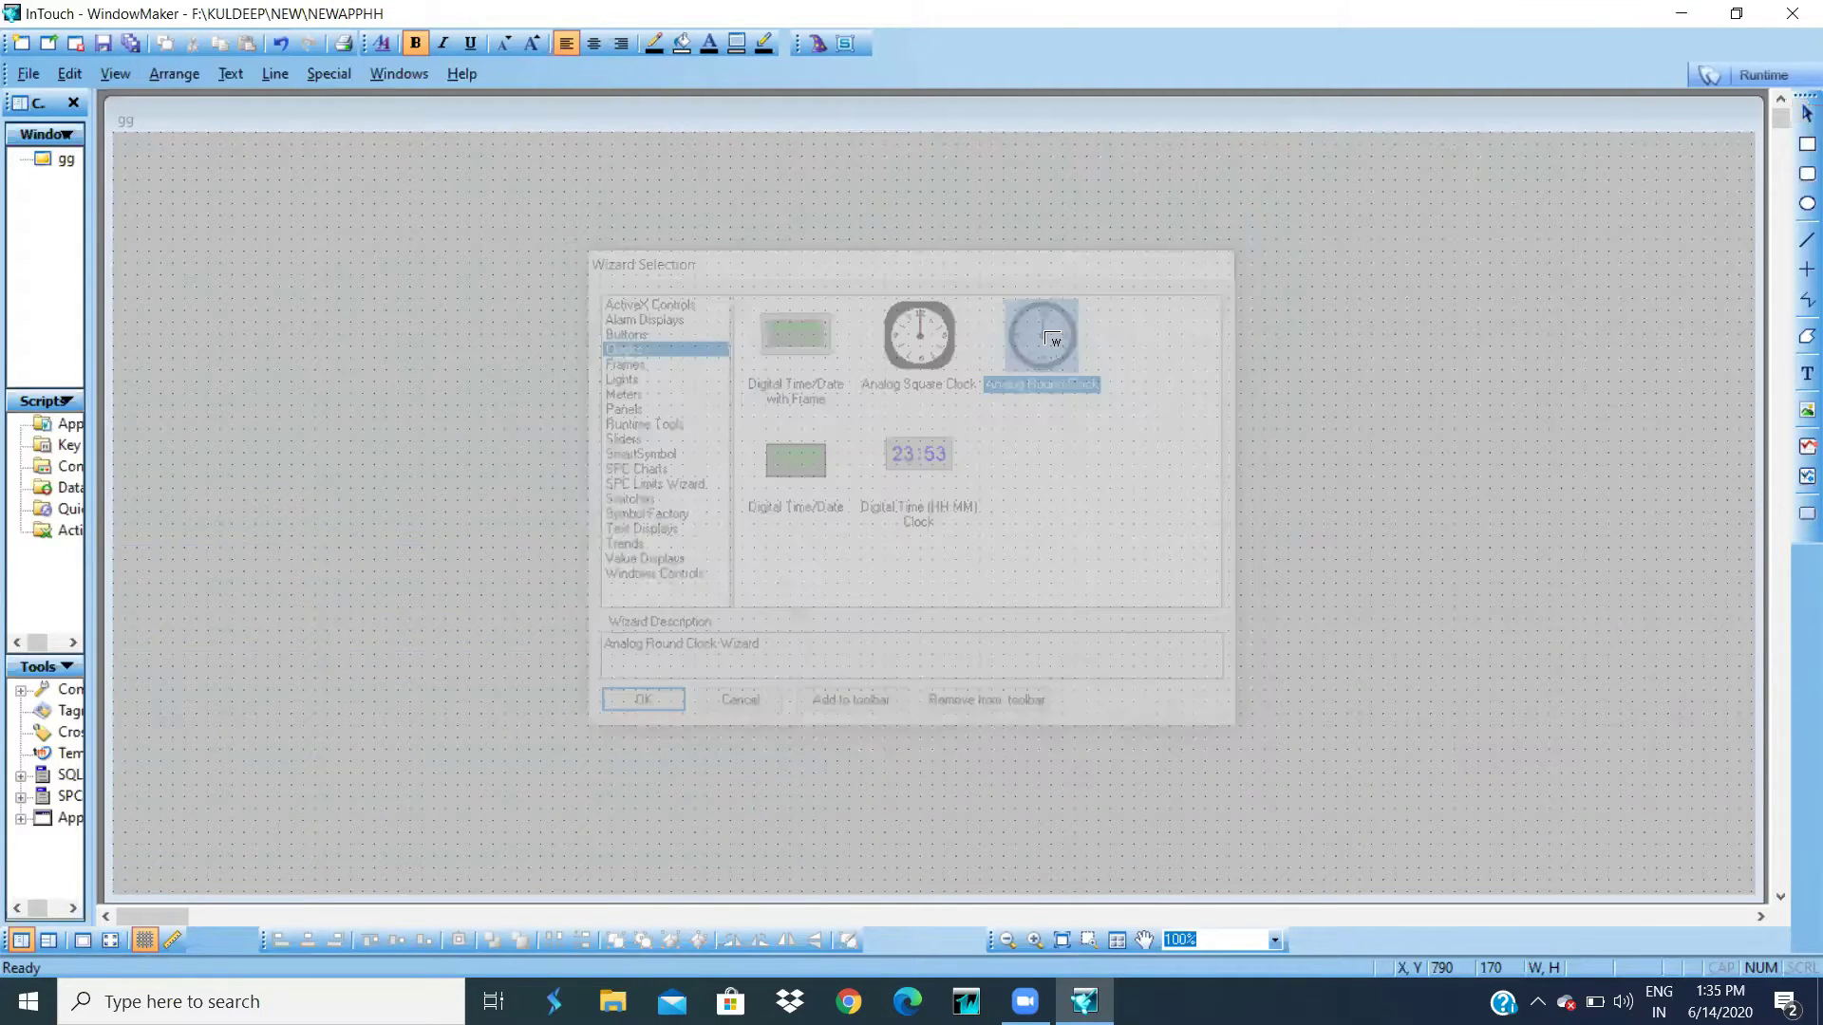
pyautogui.click(610, 294)
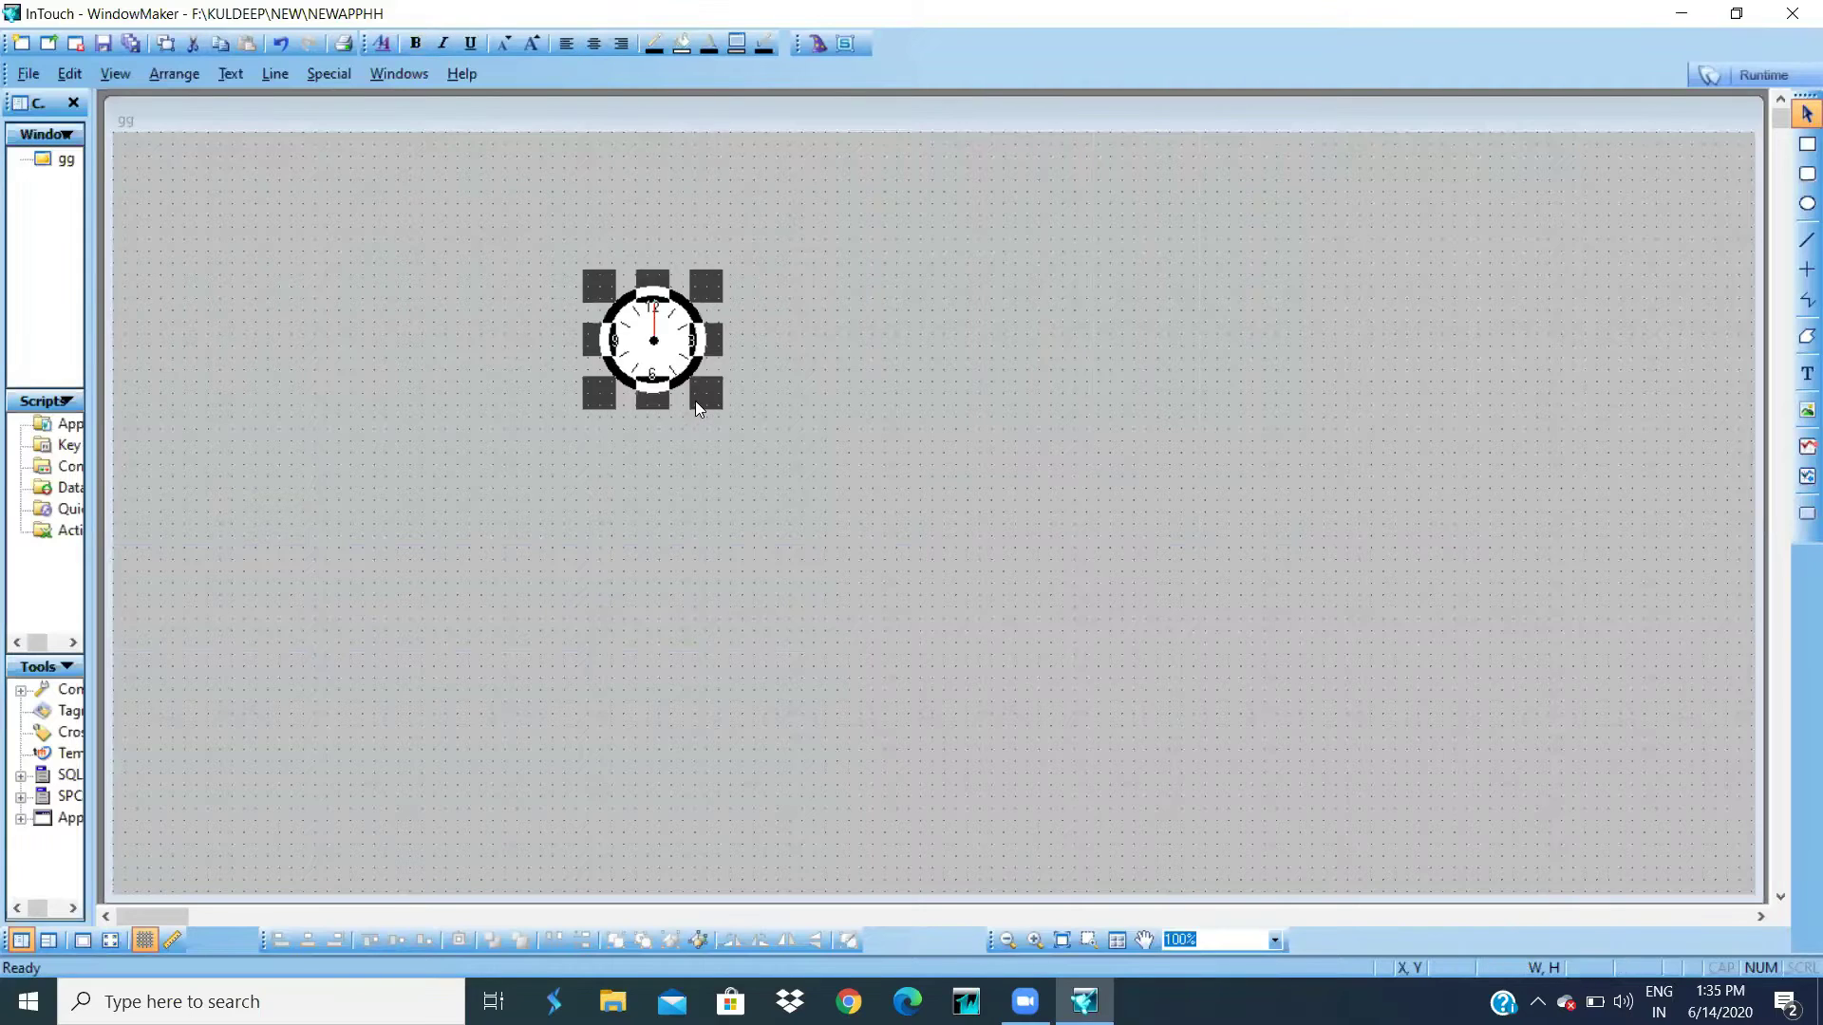
pyautogui.moveTo(695, 401); pyautogui.dragTo(839, 526)
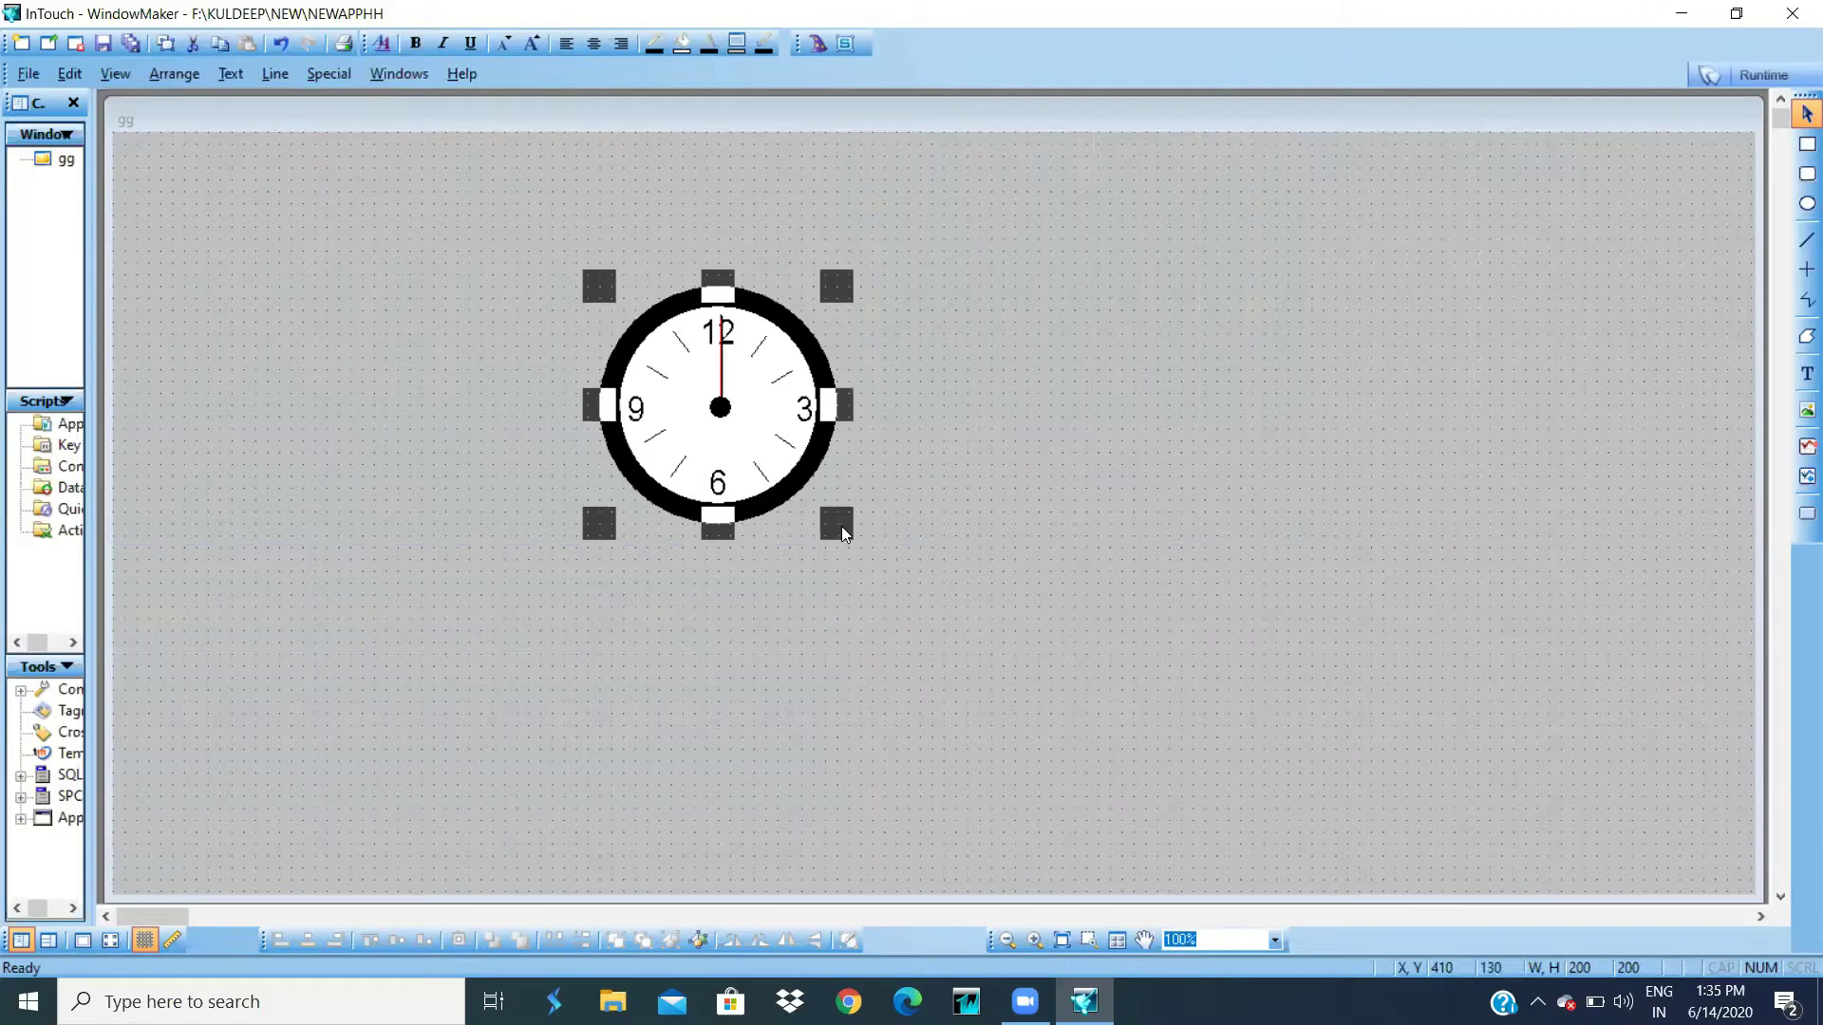
pyautogui.moveTo(777, 359); pyautogui.dragTo(744, 325)
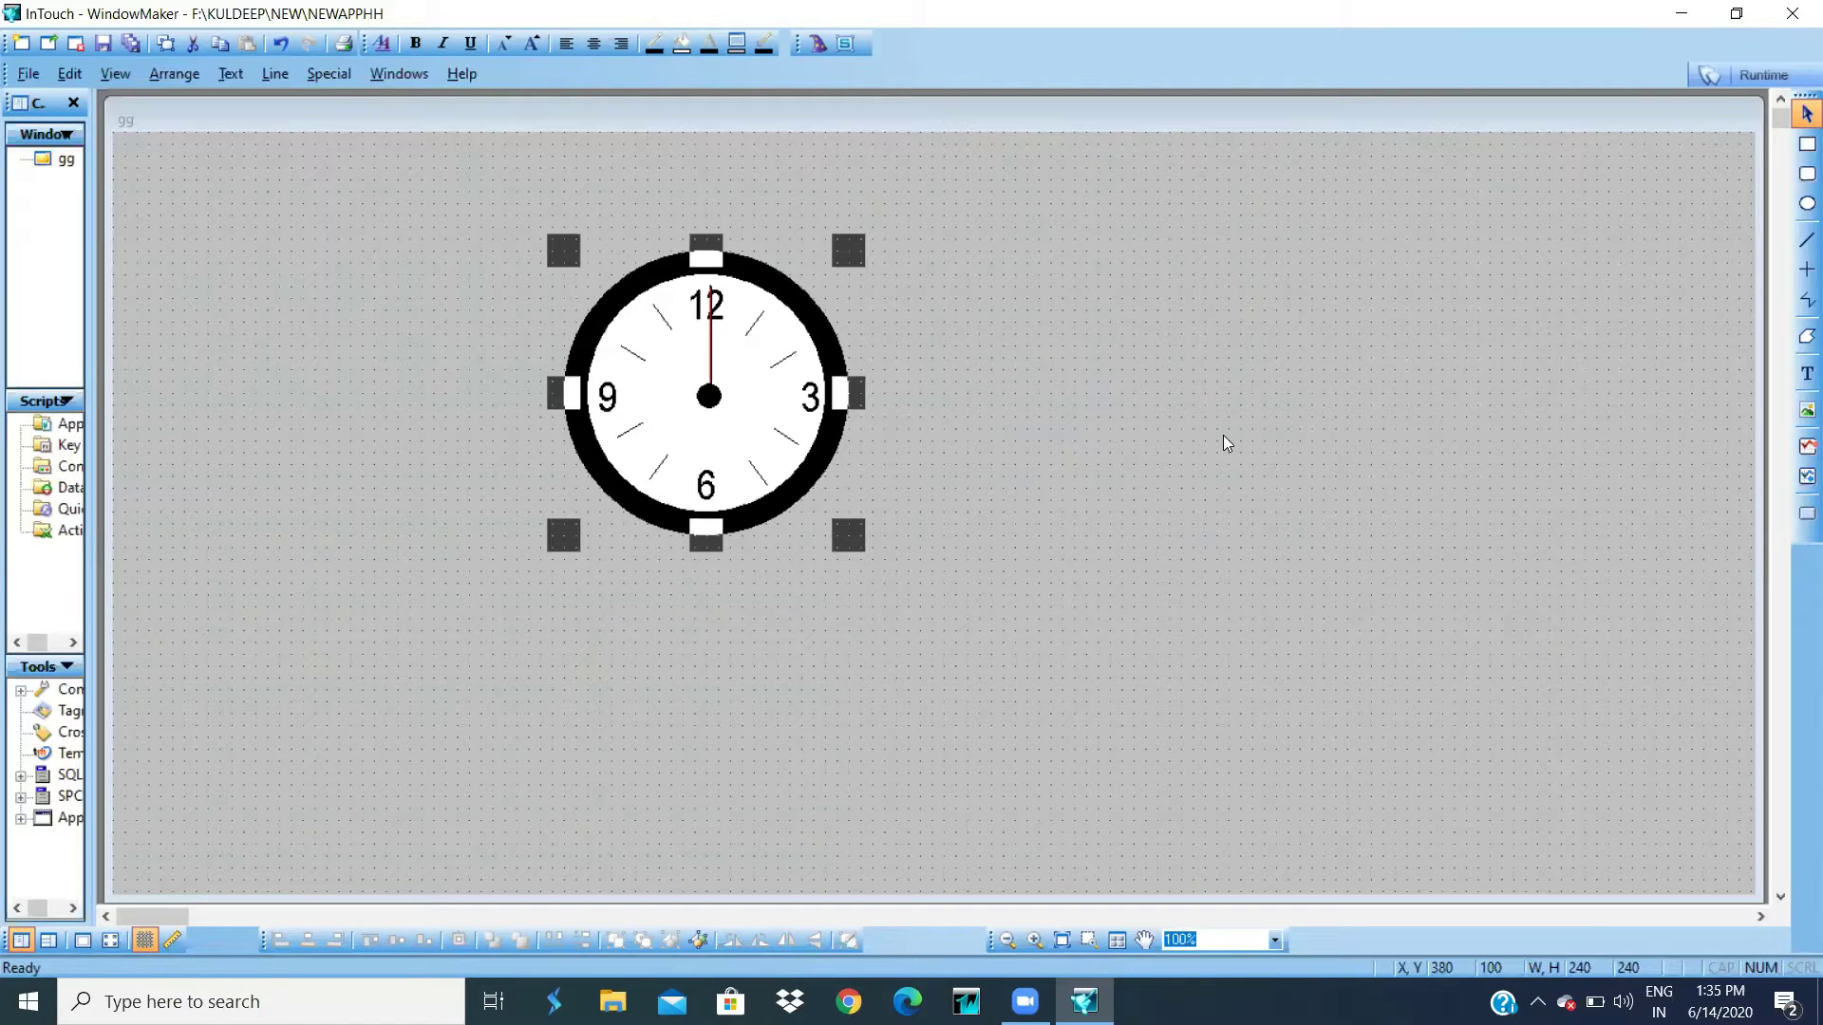
# - Set the clock's background color to dark blue and its face color to pink
pyautogui.doubleClick(681, 371)
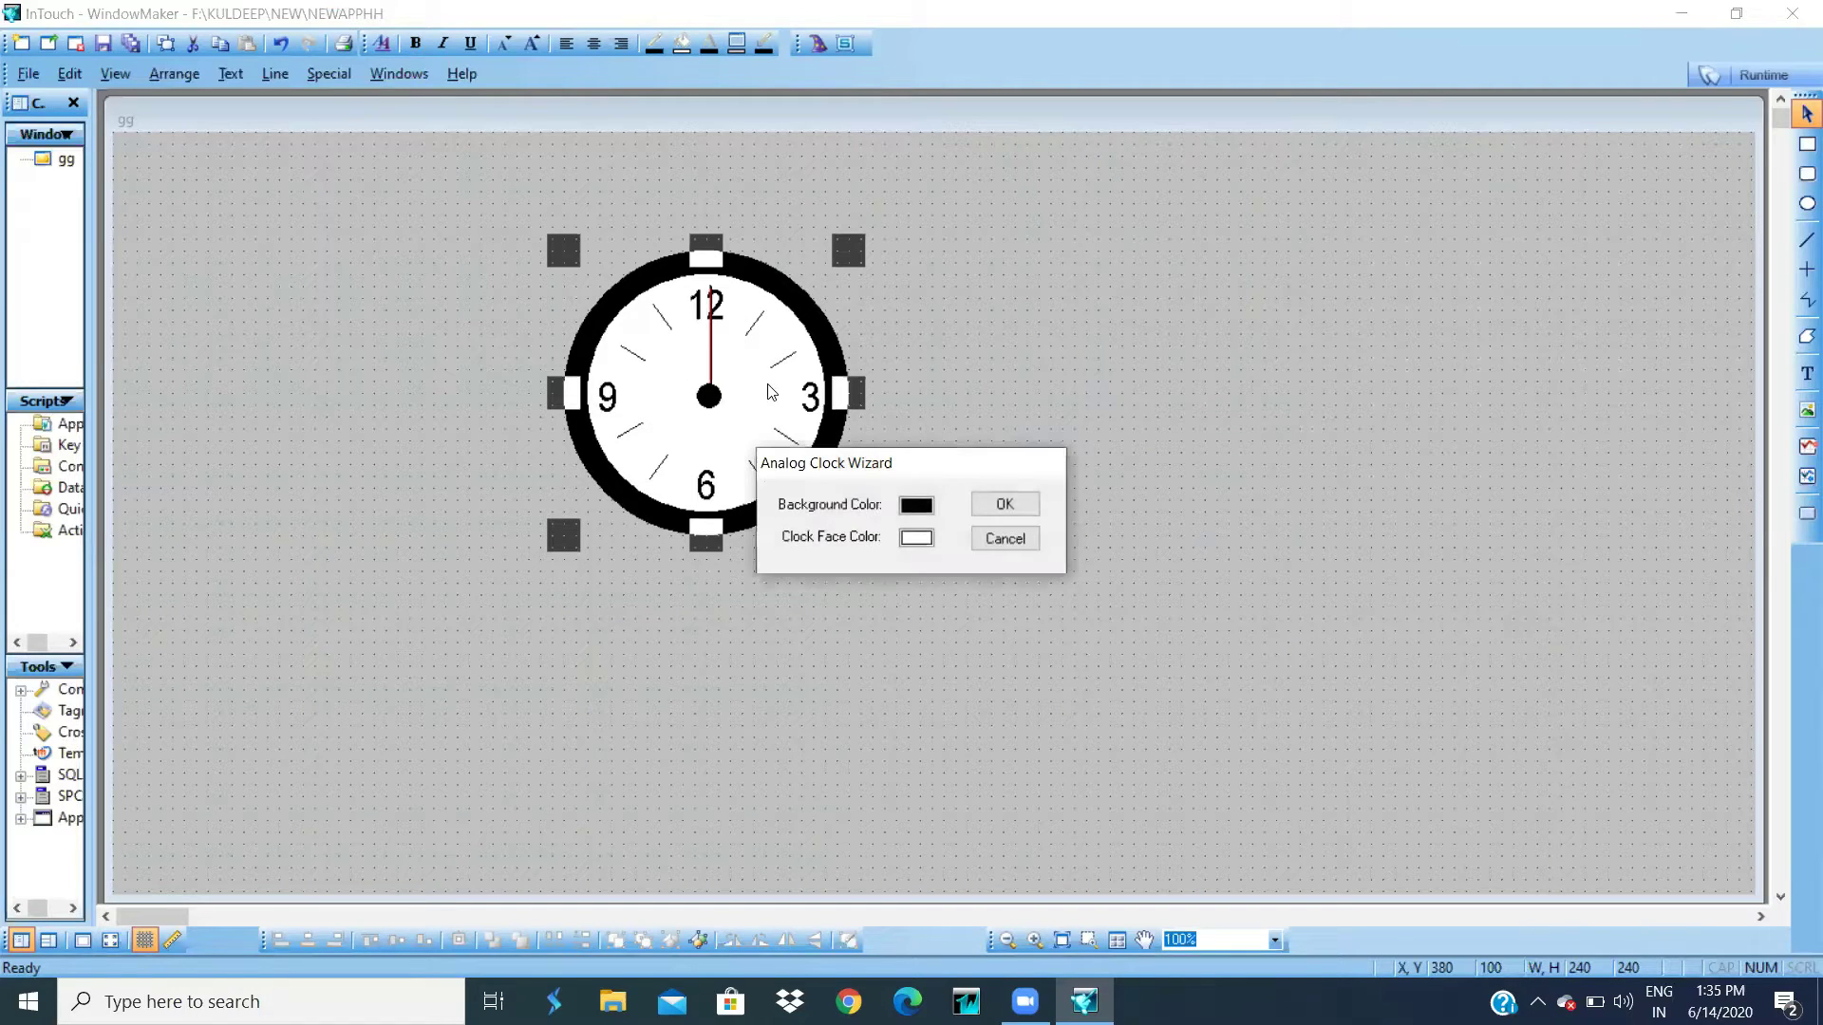
pyautogui.click(931, 512)
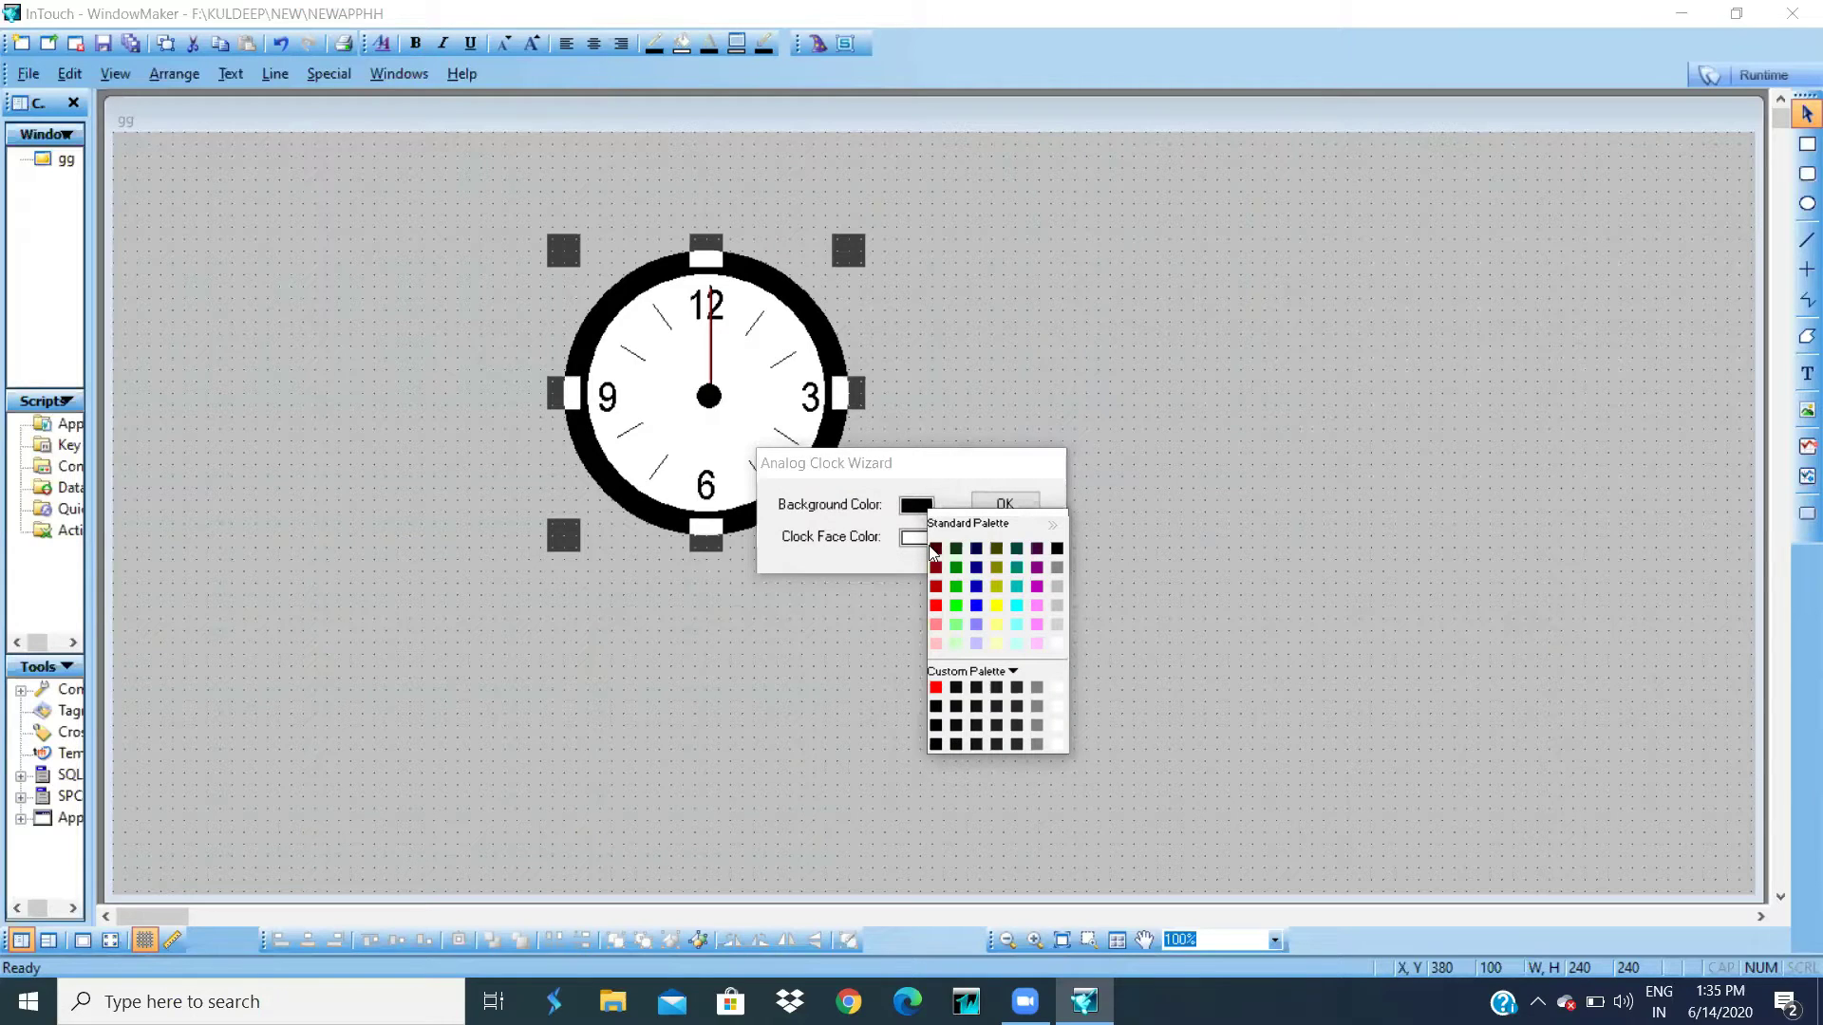
pyautogui.click(976, 549)
pyautogui.click(914, 538)
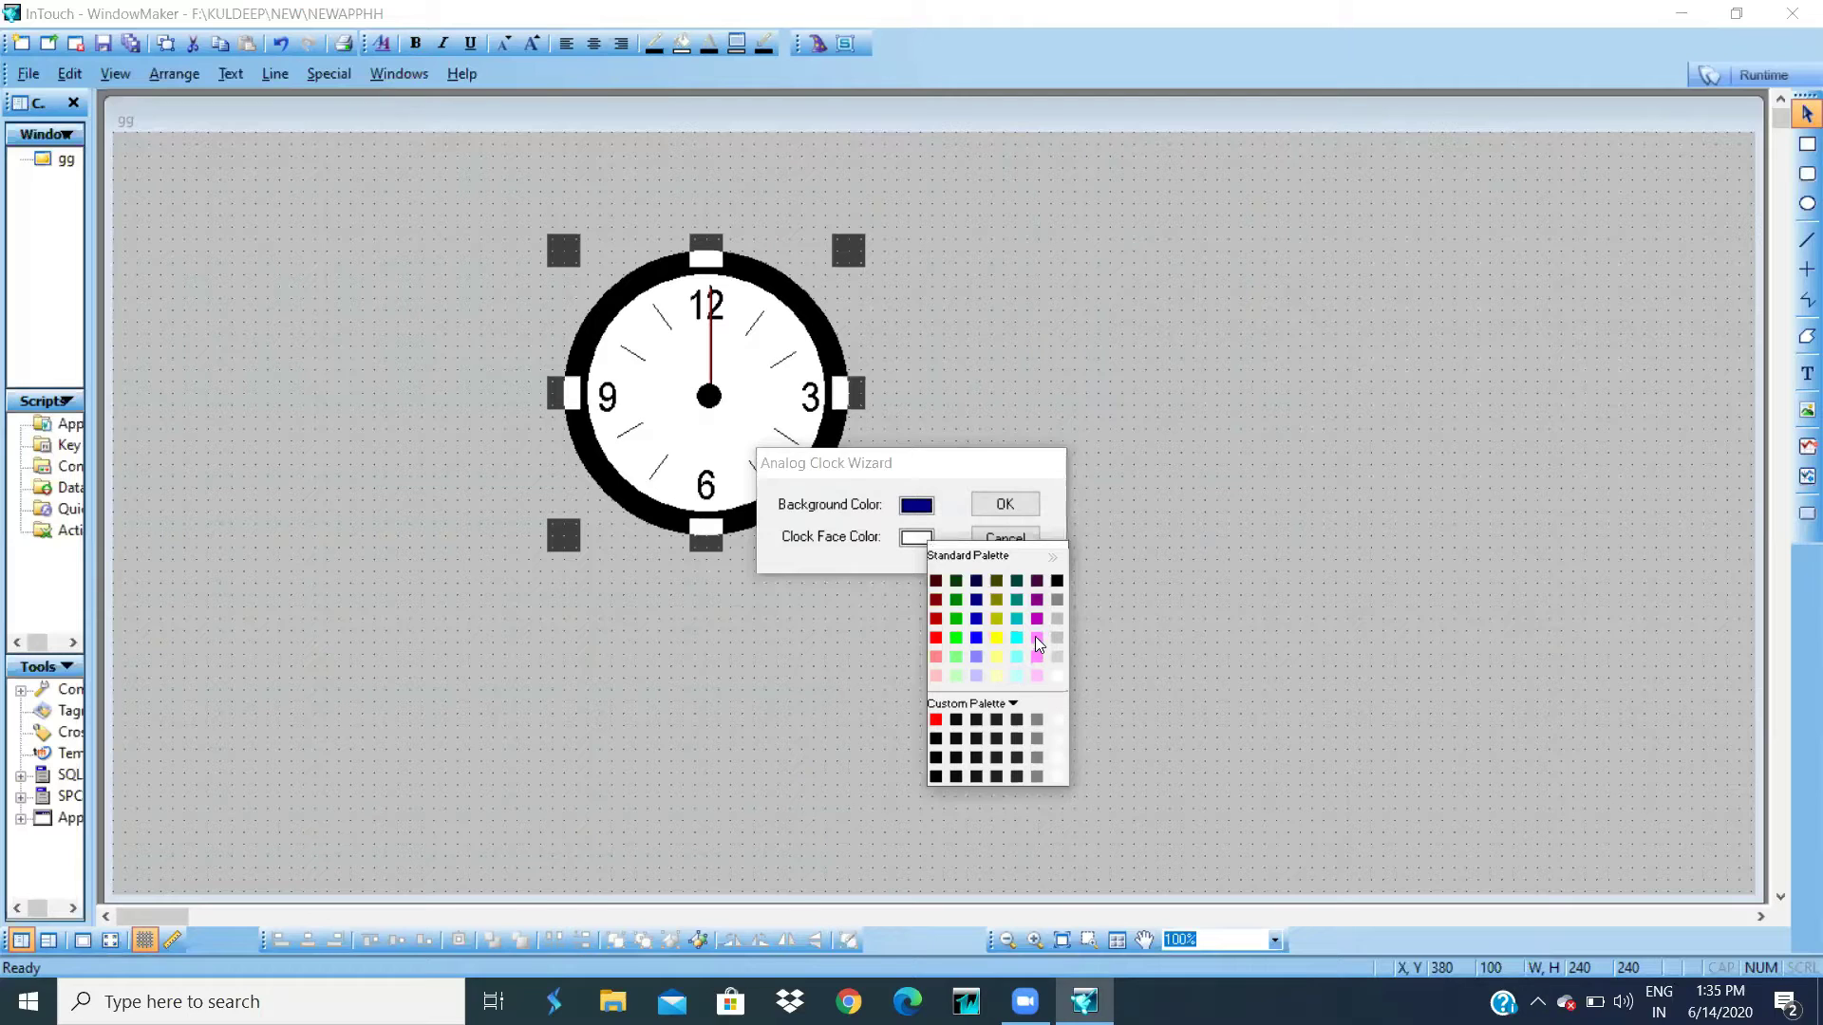
pyautogui.click(1035, 637)
pyautogui.click(1009, 502)
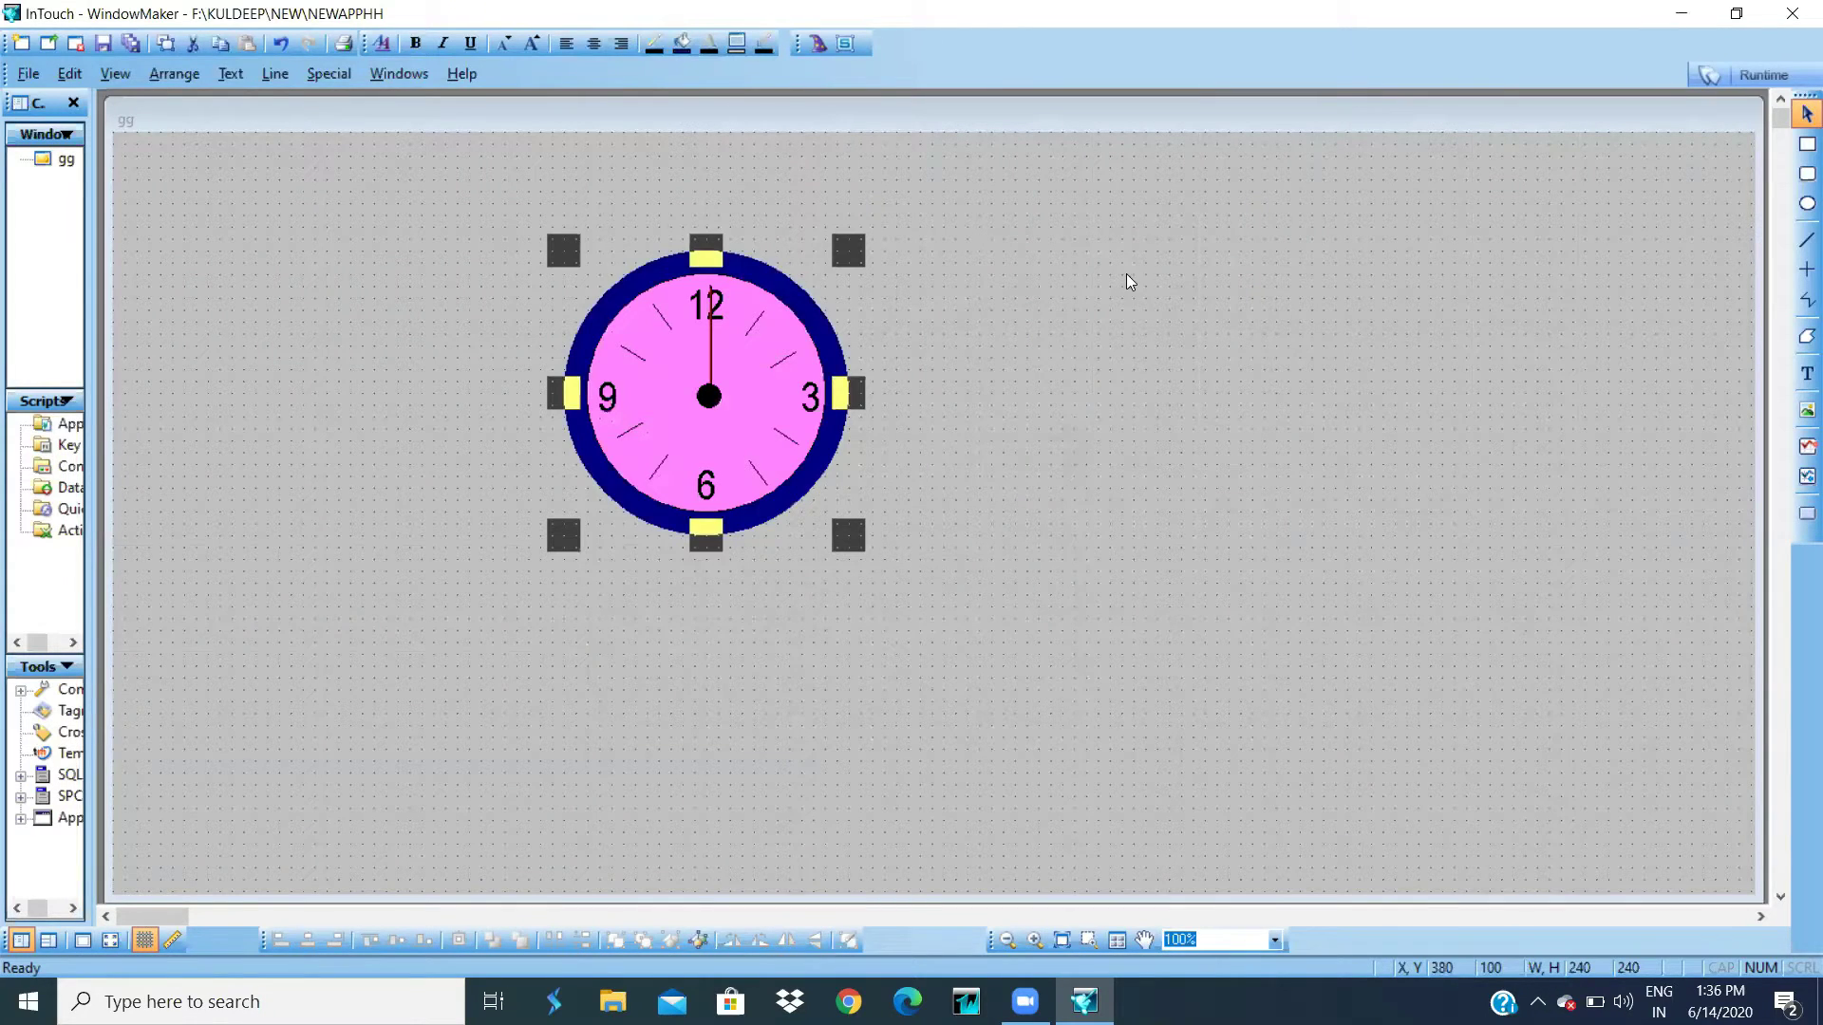
# - Break the clock's cell into its separate parts and combine all of them into a cell again
pyautogui.rightClick(714, 376)
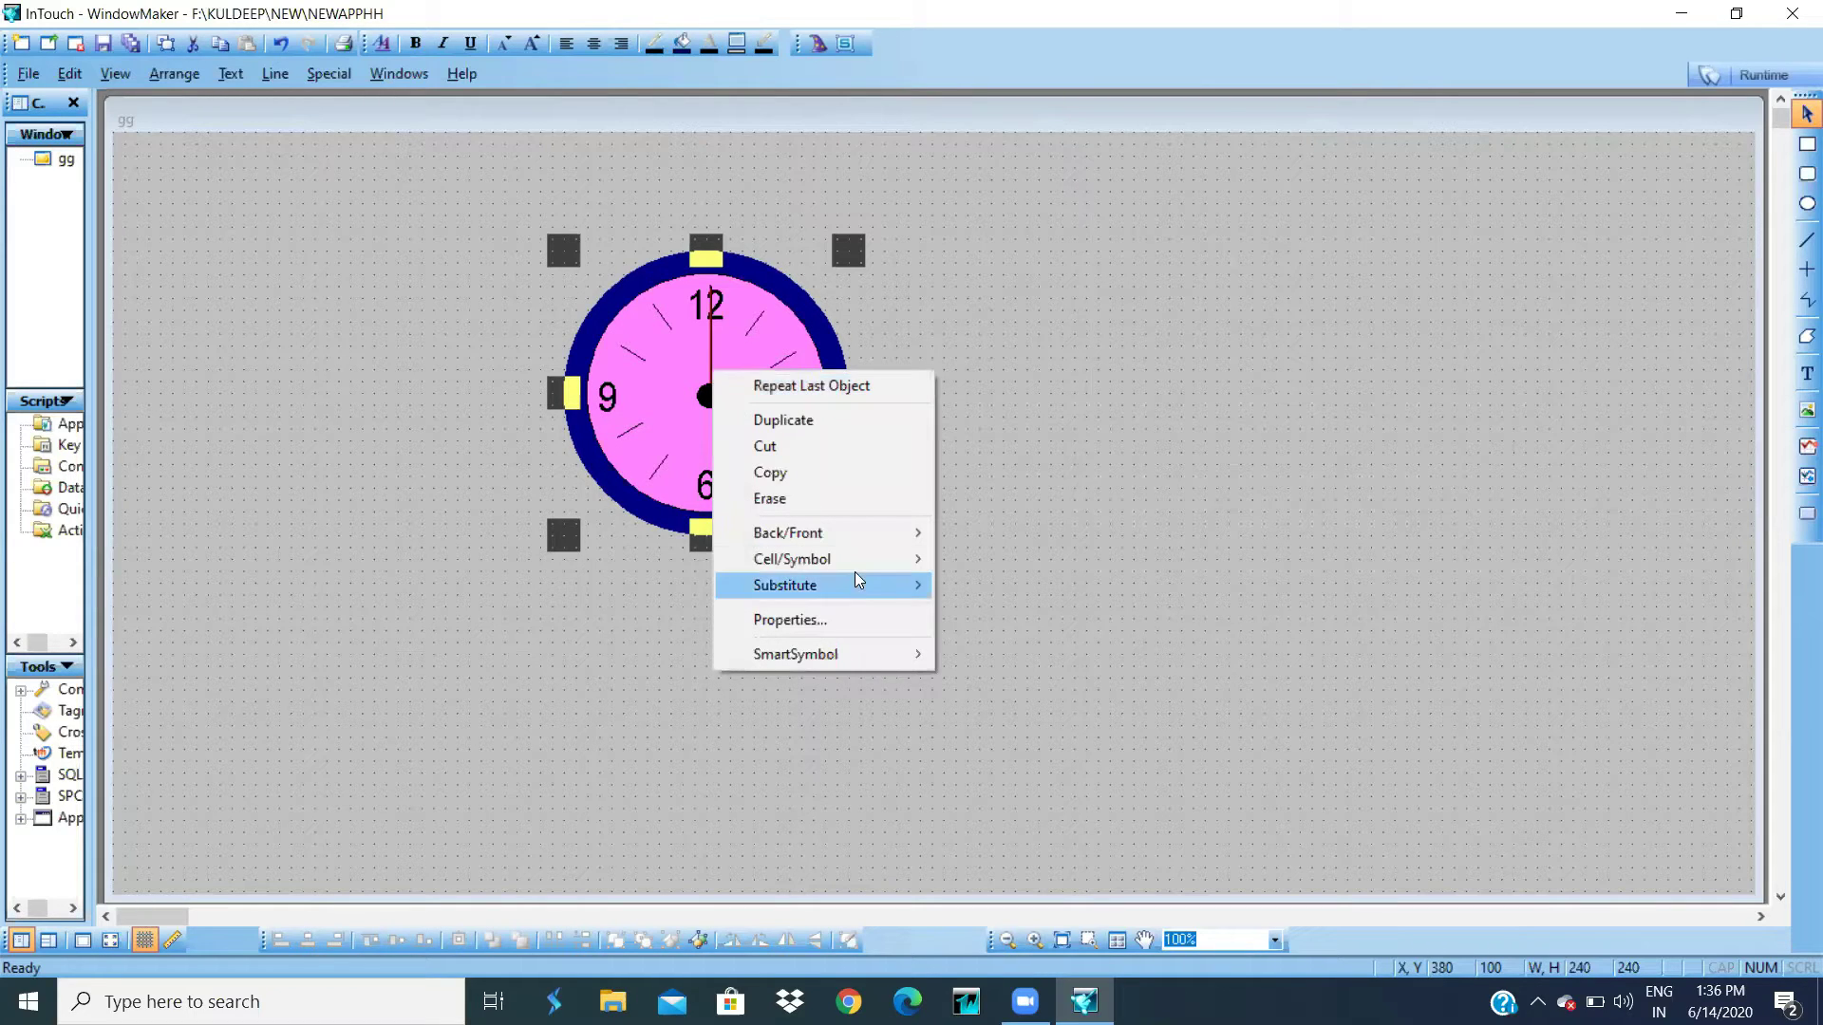
pyautogui.moveTo(840, 559)
pyautogui.click(1013, 585)
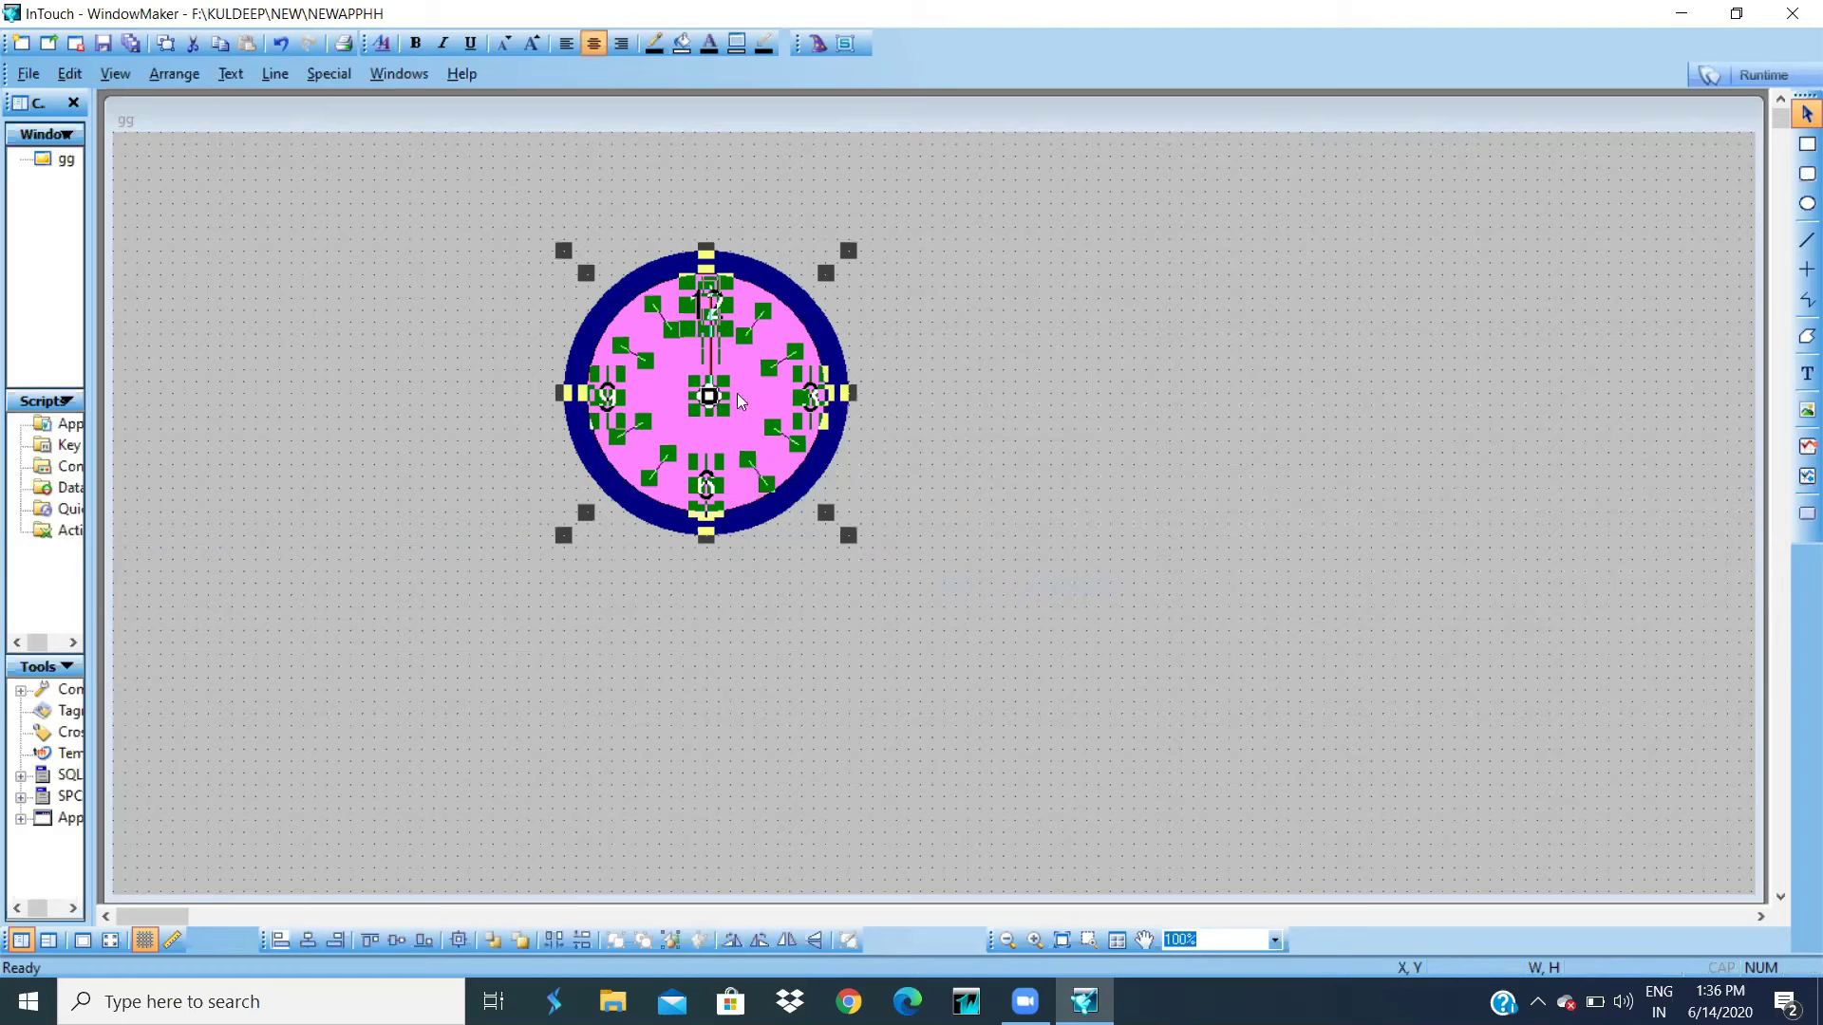
pyautogui.rightClick(710, 382)
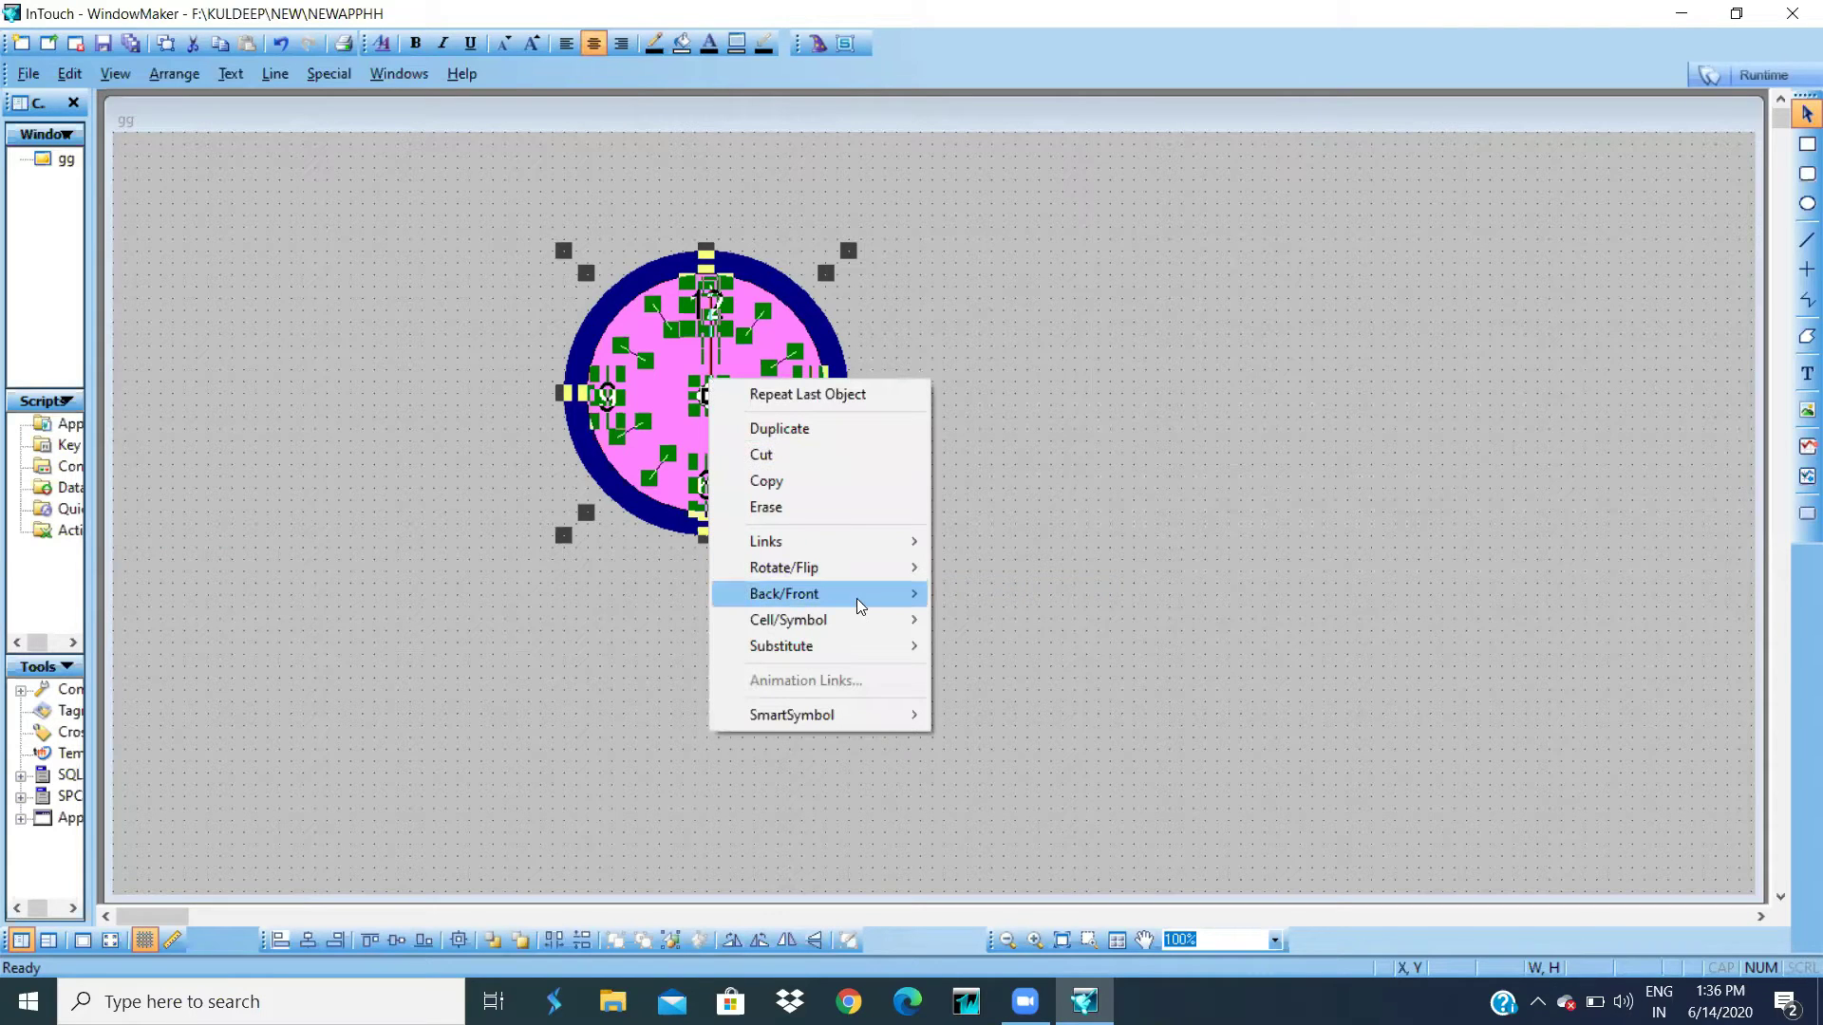
pyautogui.moveTo(856, 598)
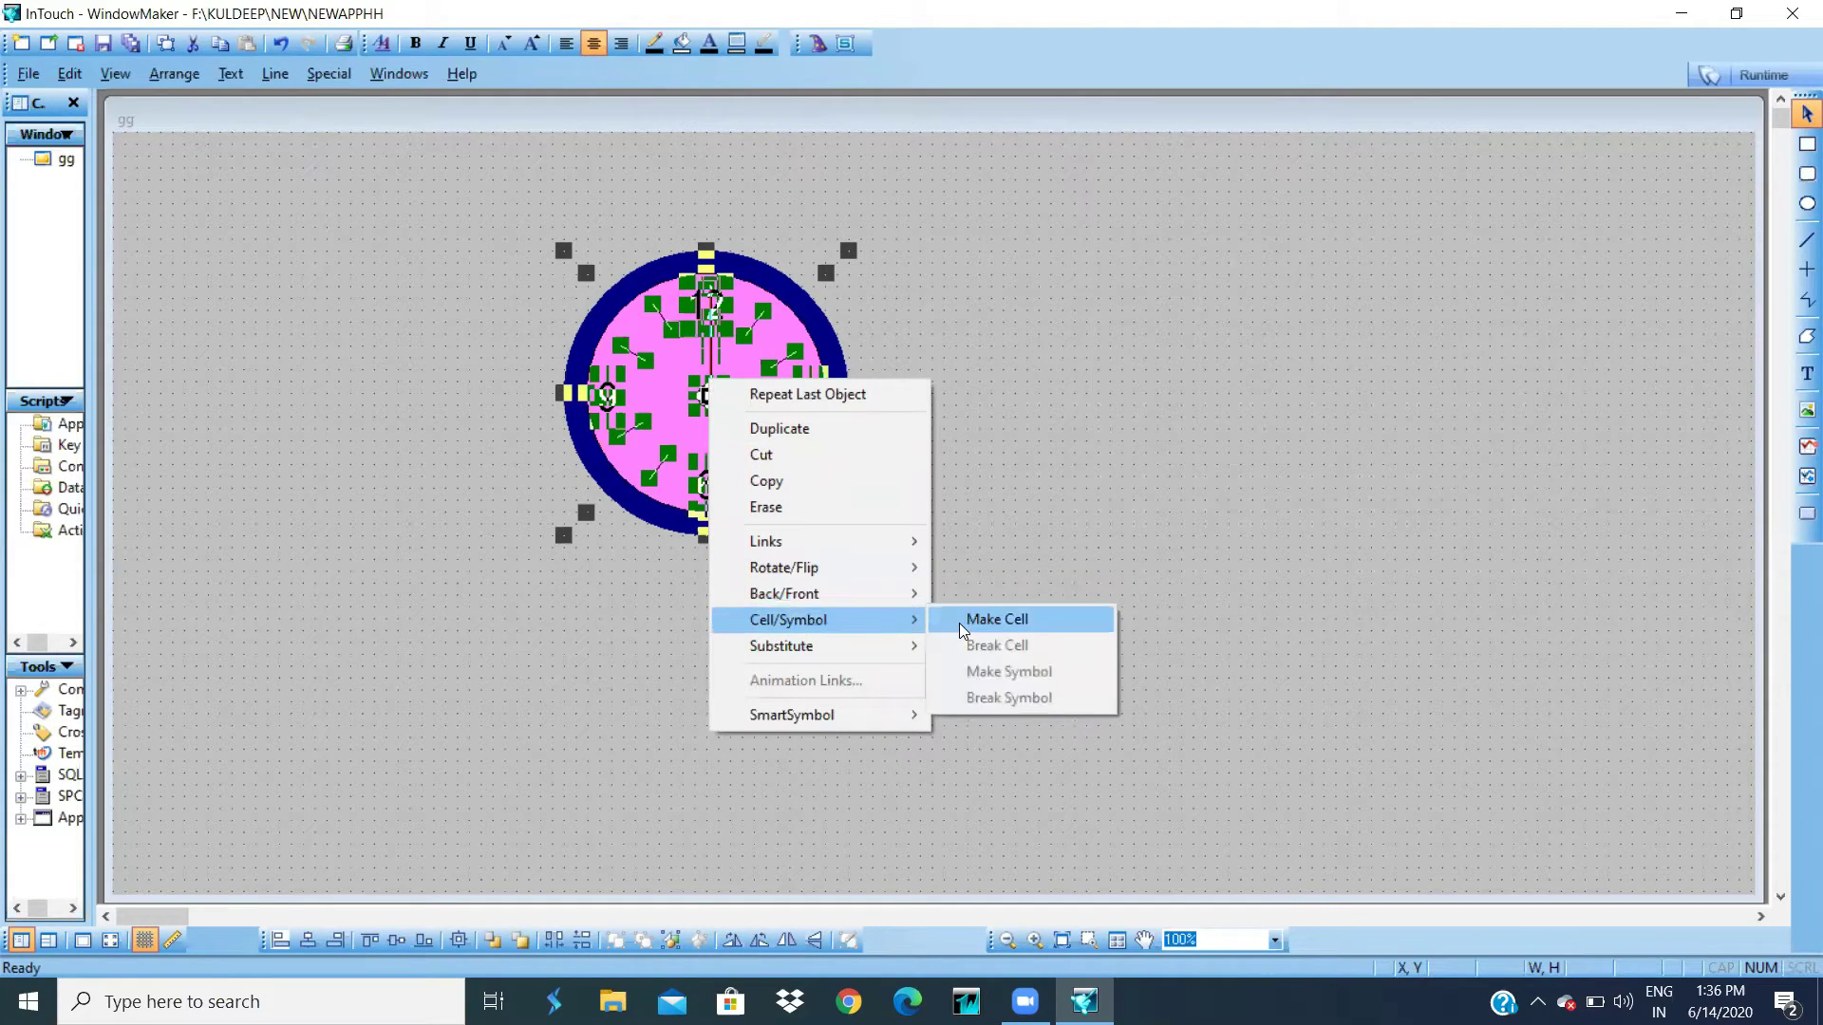
pyautogui.click(961, 623)
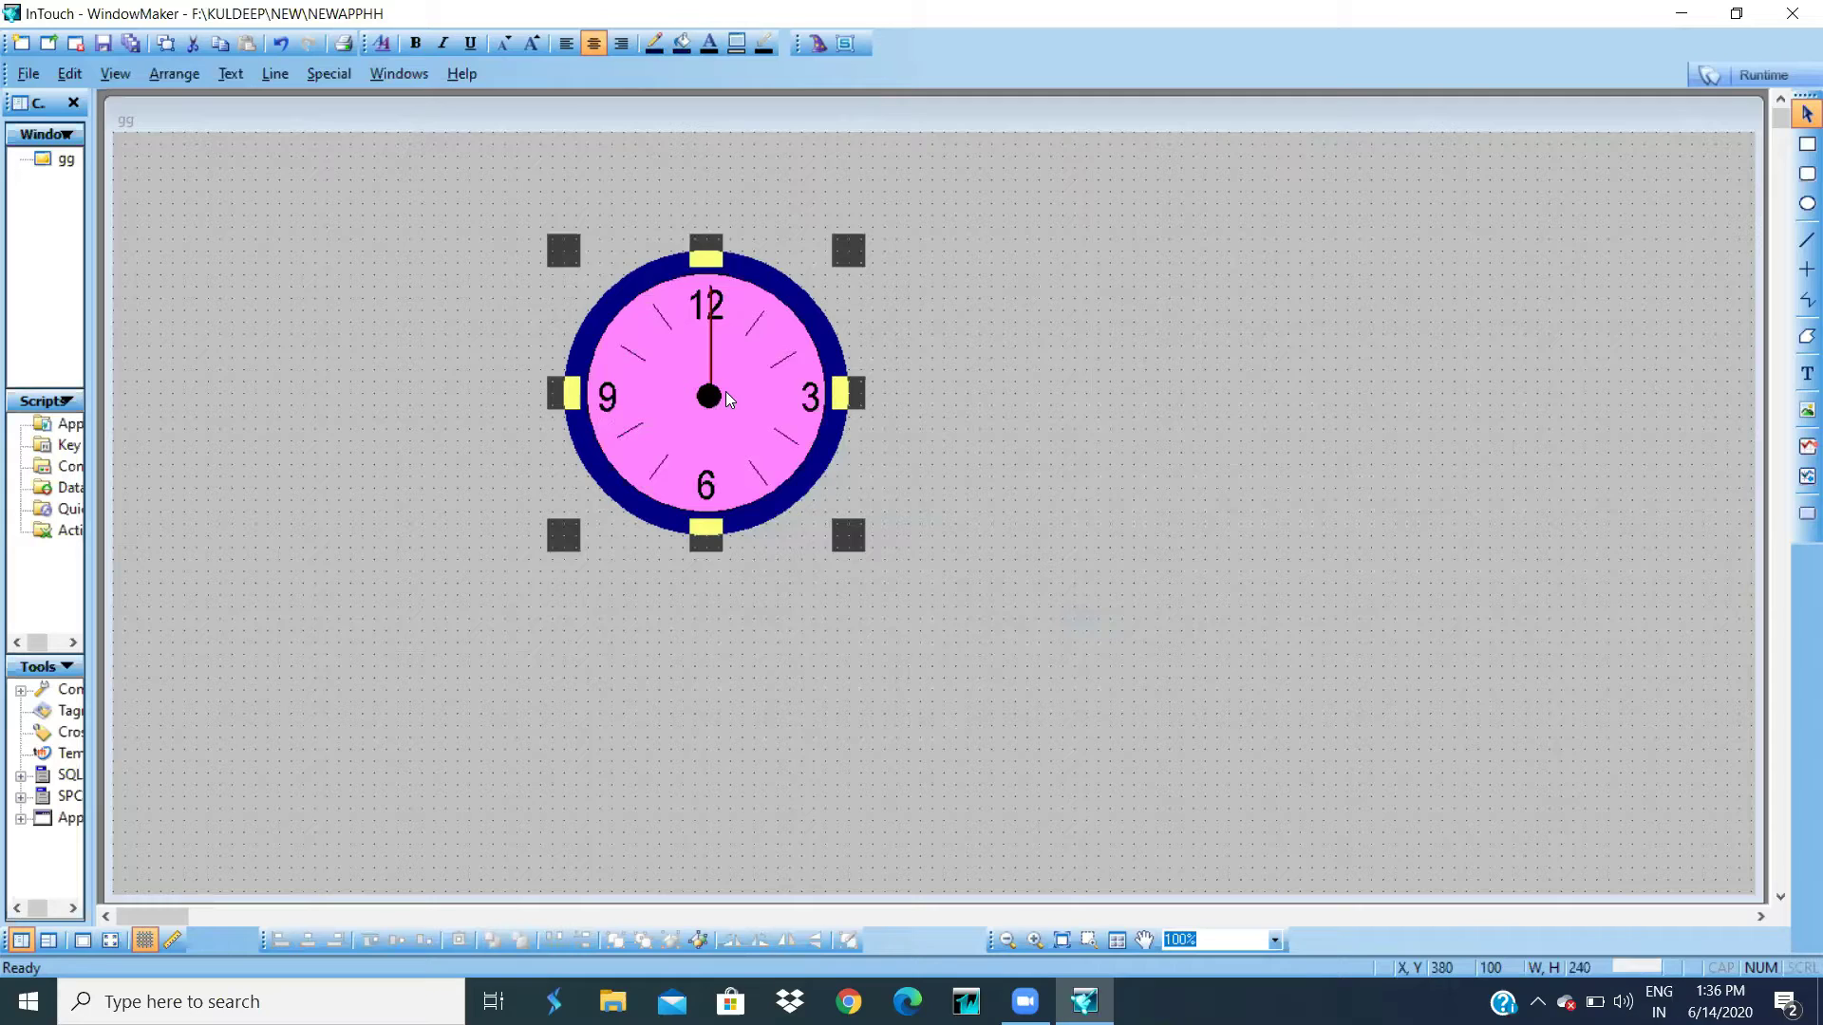
# - Substitute the clock's tagnames: $Hour with a, $Minute with b and $Second with c
pyautogui.hotkey('ctrl', 'e')
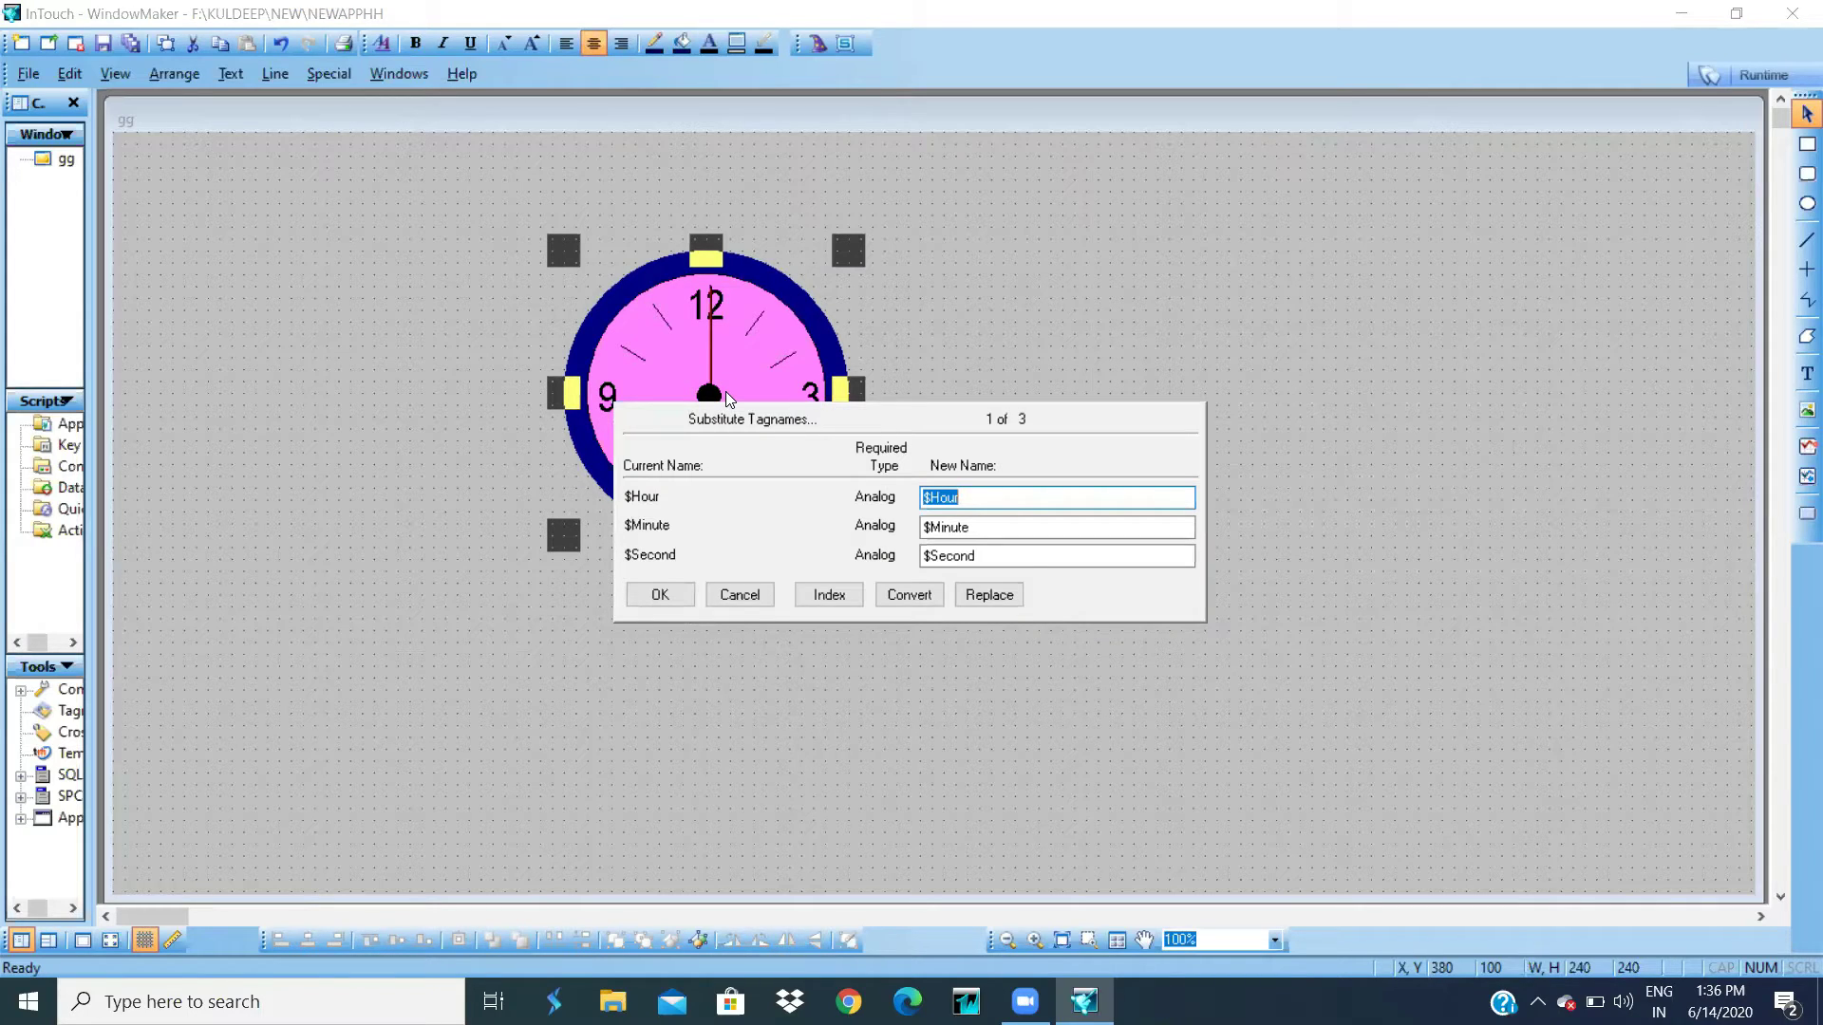
pyautogui.press('BackSpace')
pyautogui.write('a')
pyautogui.click(995, 528)
pyautogui.press('BackSpace')
pyautogui.press('BackSpace')
pyautogui.press('BackSpace')
pyautogui.press('BackSpace')
pyautogui.press('BackSpace')
pyautogui.press('BackSpace')
pyautogui.press('BackSpace')
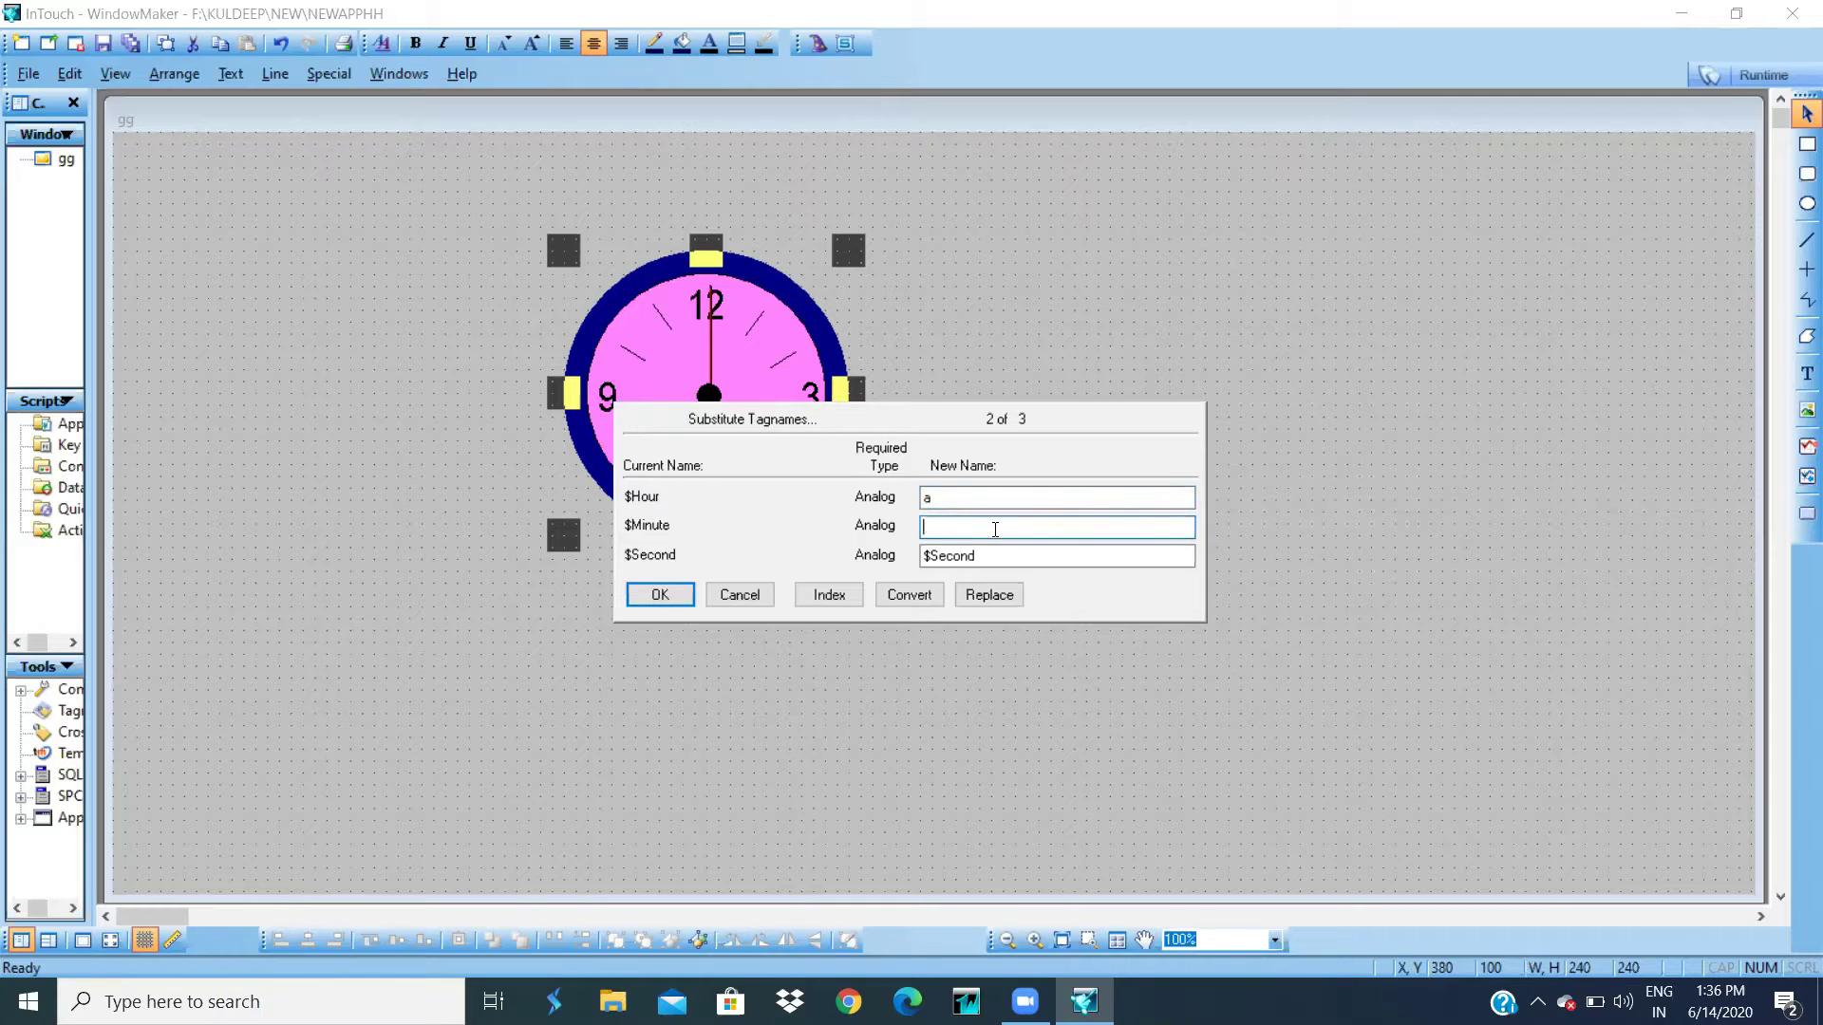
pyautogui.click(1006, 558)
pyautogui.press('BackSpace')
pyautogui.press('BackSpace')
pyautogui.press('BackSpace')
pyautogui.press('BackSpace')
pyautogui.press('BackSpace')
pyautogui.press('BackSpace')
pyautogui.press('BackSpace')
pyautogui.write('c')
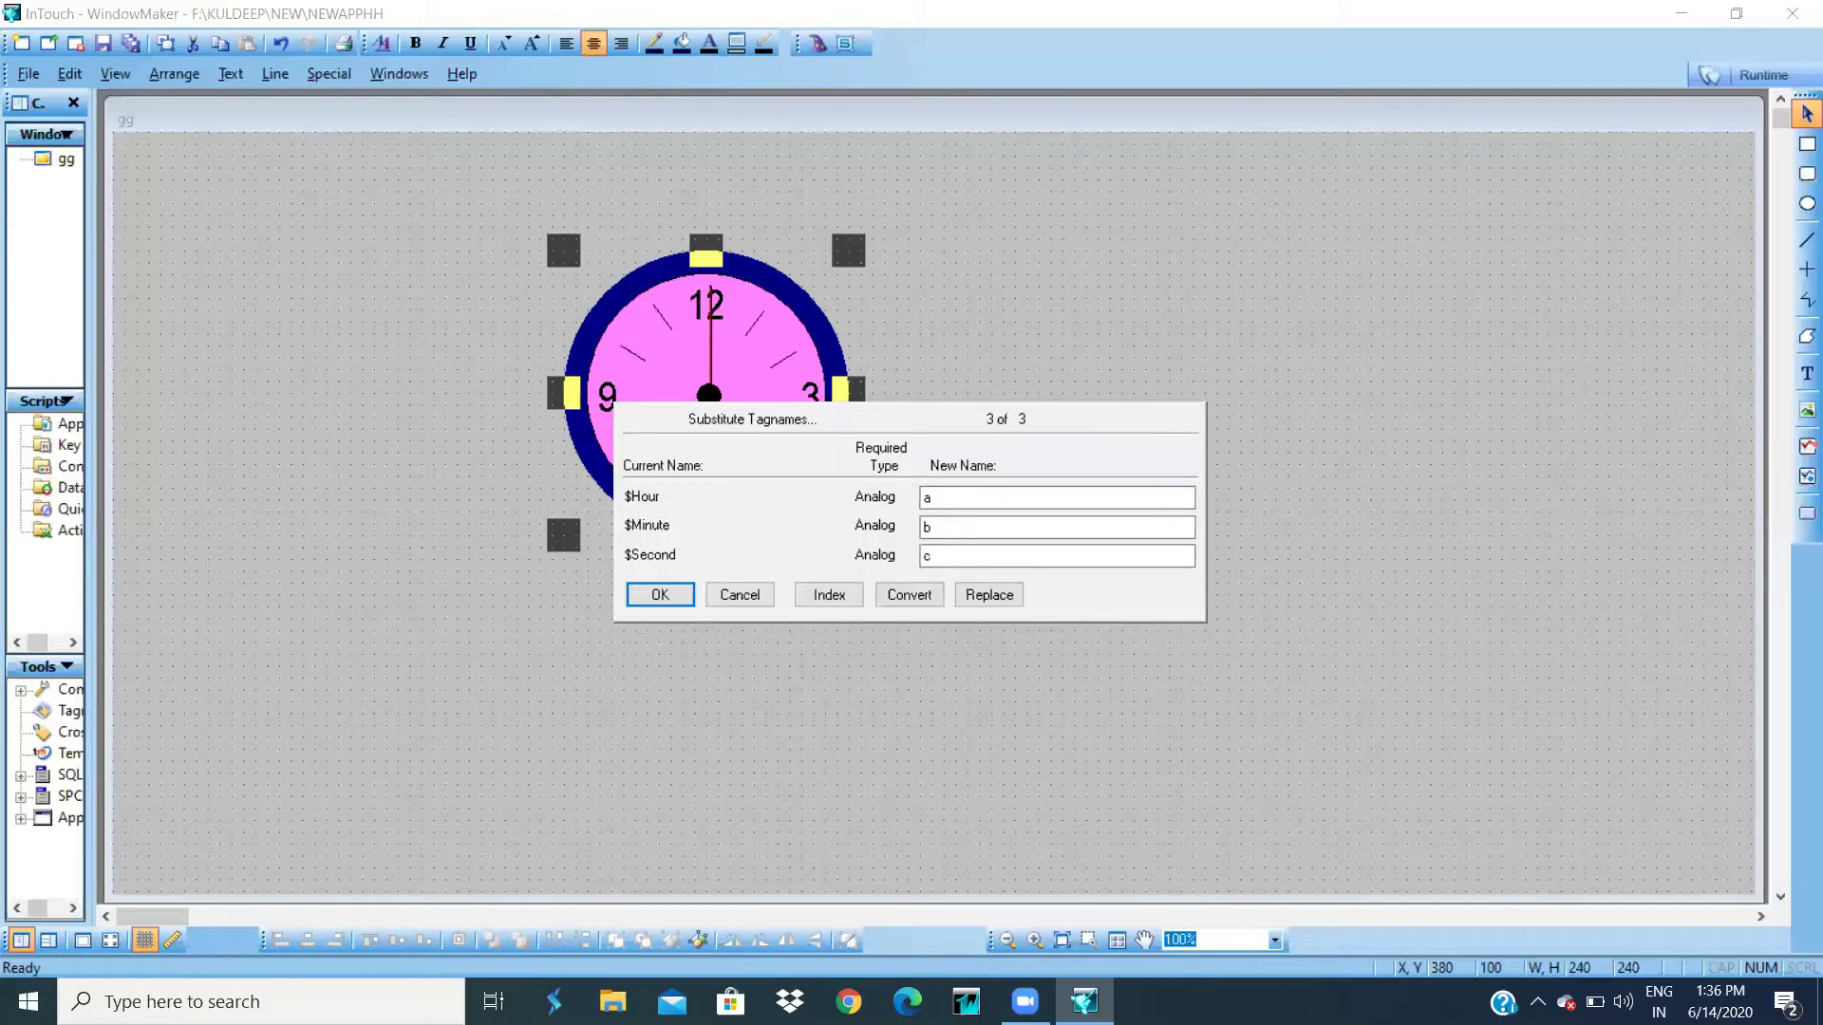
pyautogui.click(660, 596)
# - Define the tag a as Memory Real with Log Data enabled, and save it
pyautogui.click(840, 554)
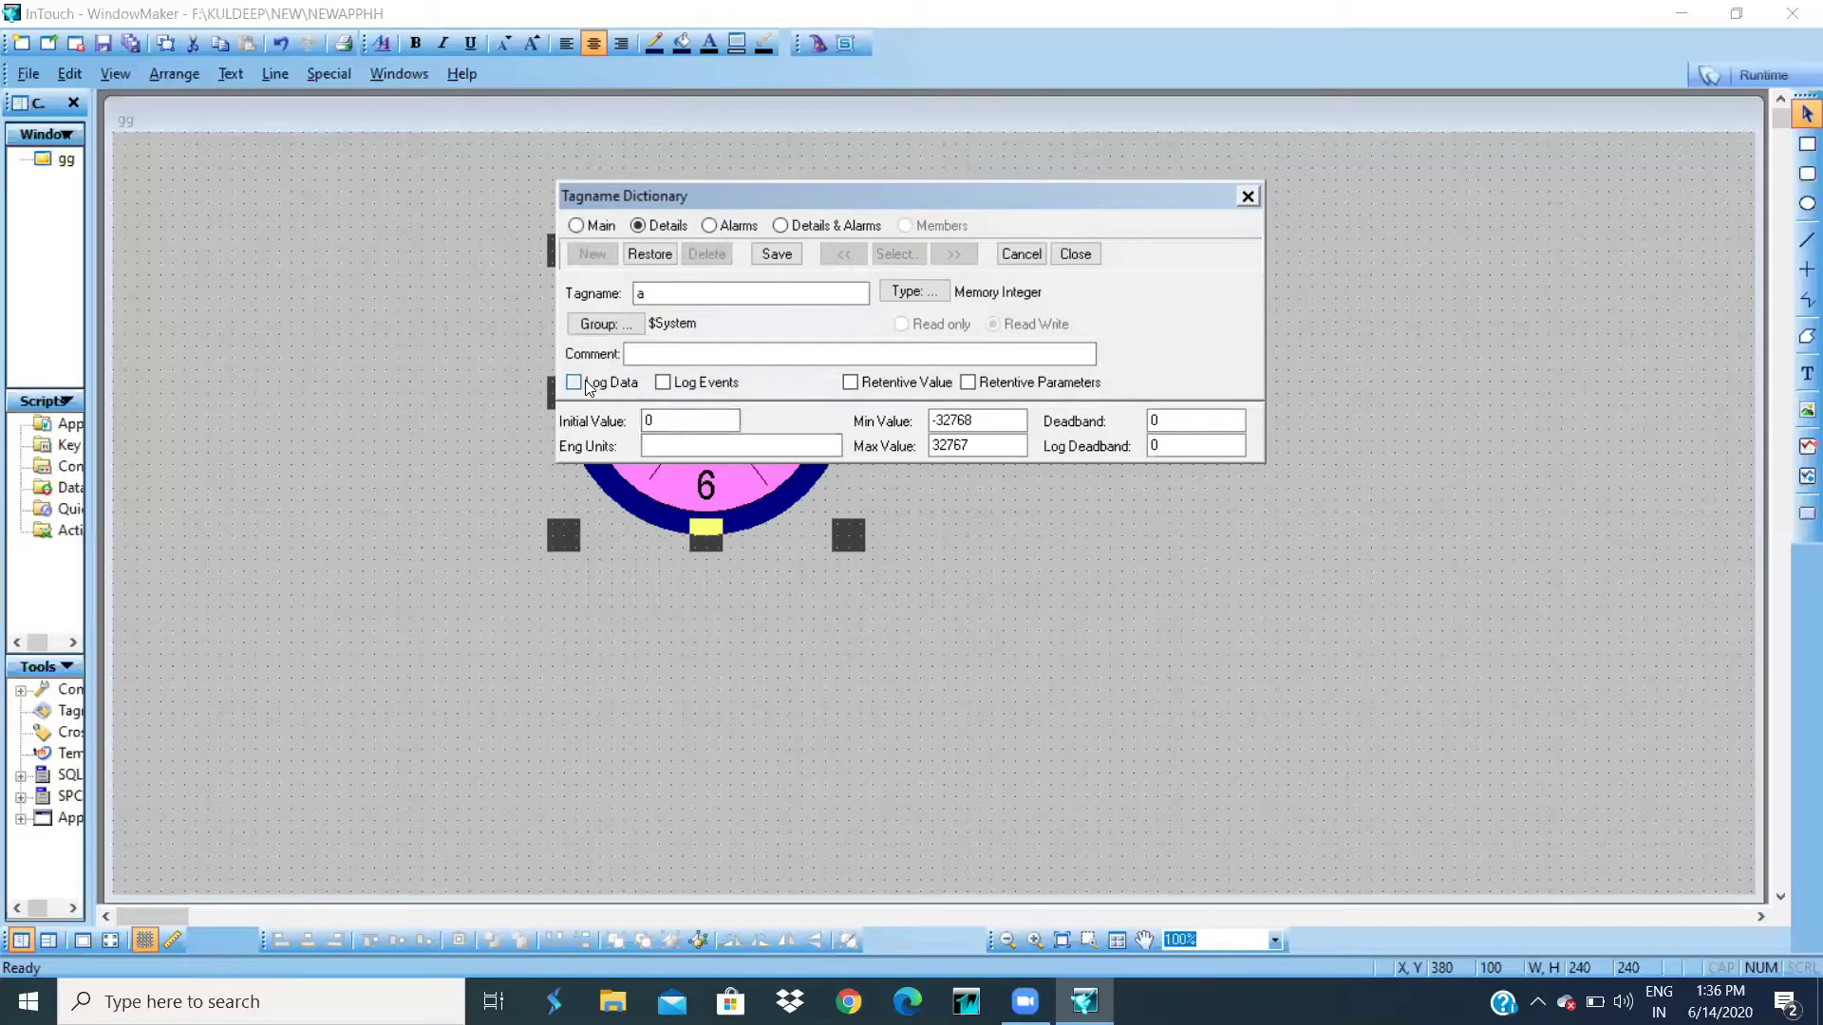
pyautogui.click(587, 384)
pyautogui.click(900, 294)
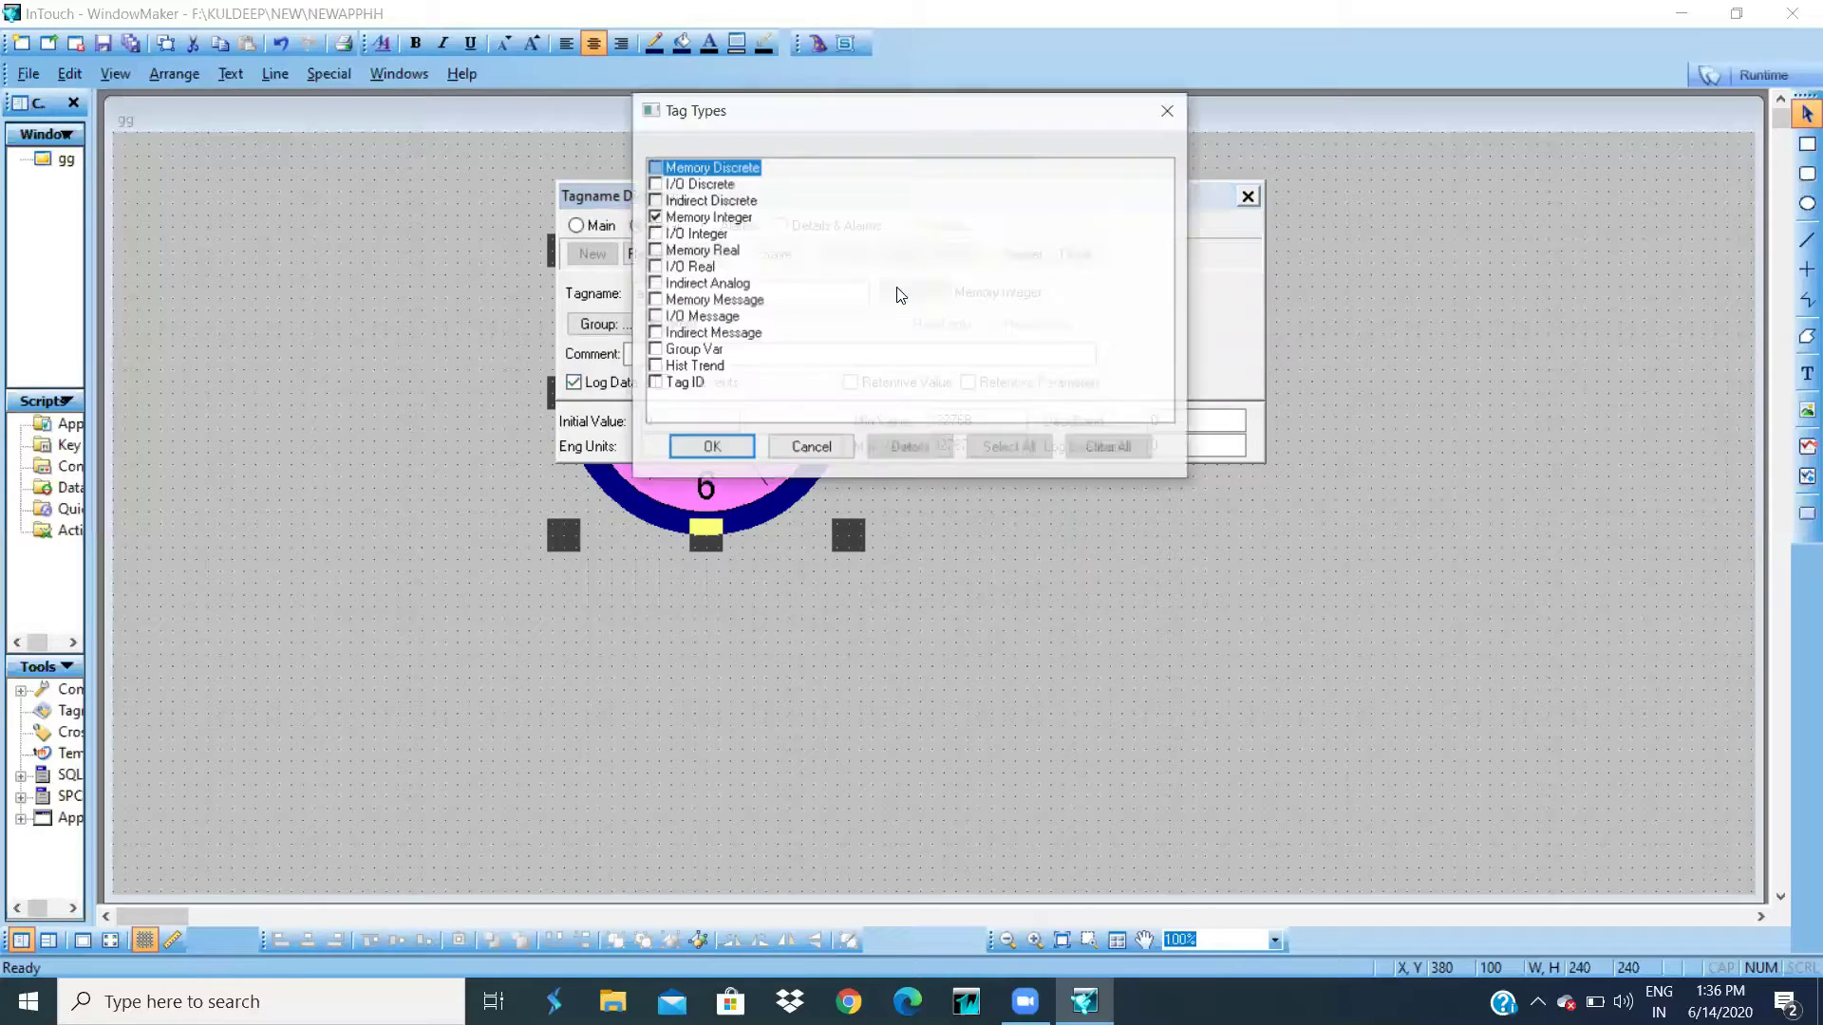
pyautogui.click(696, 252)
pyautogui.click(748, 443)
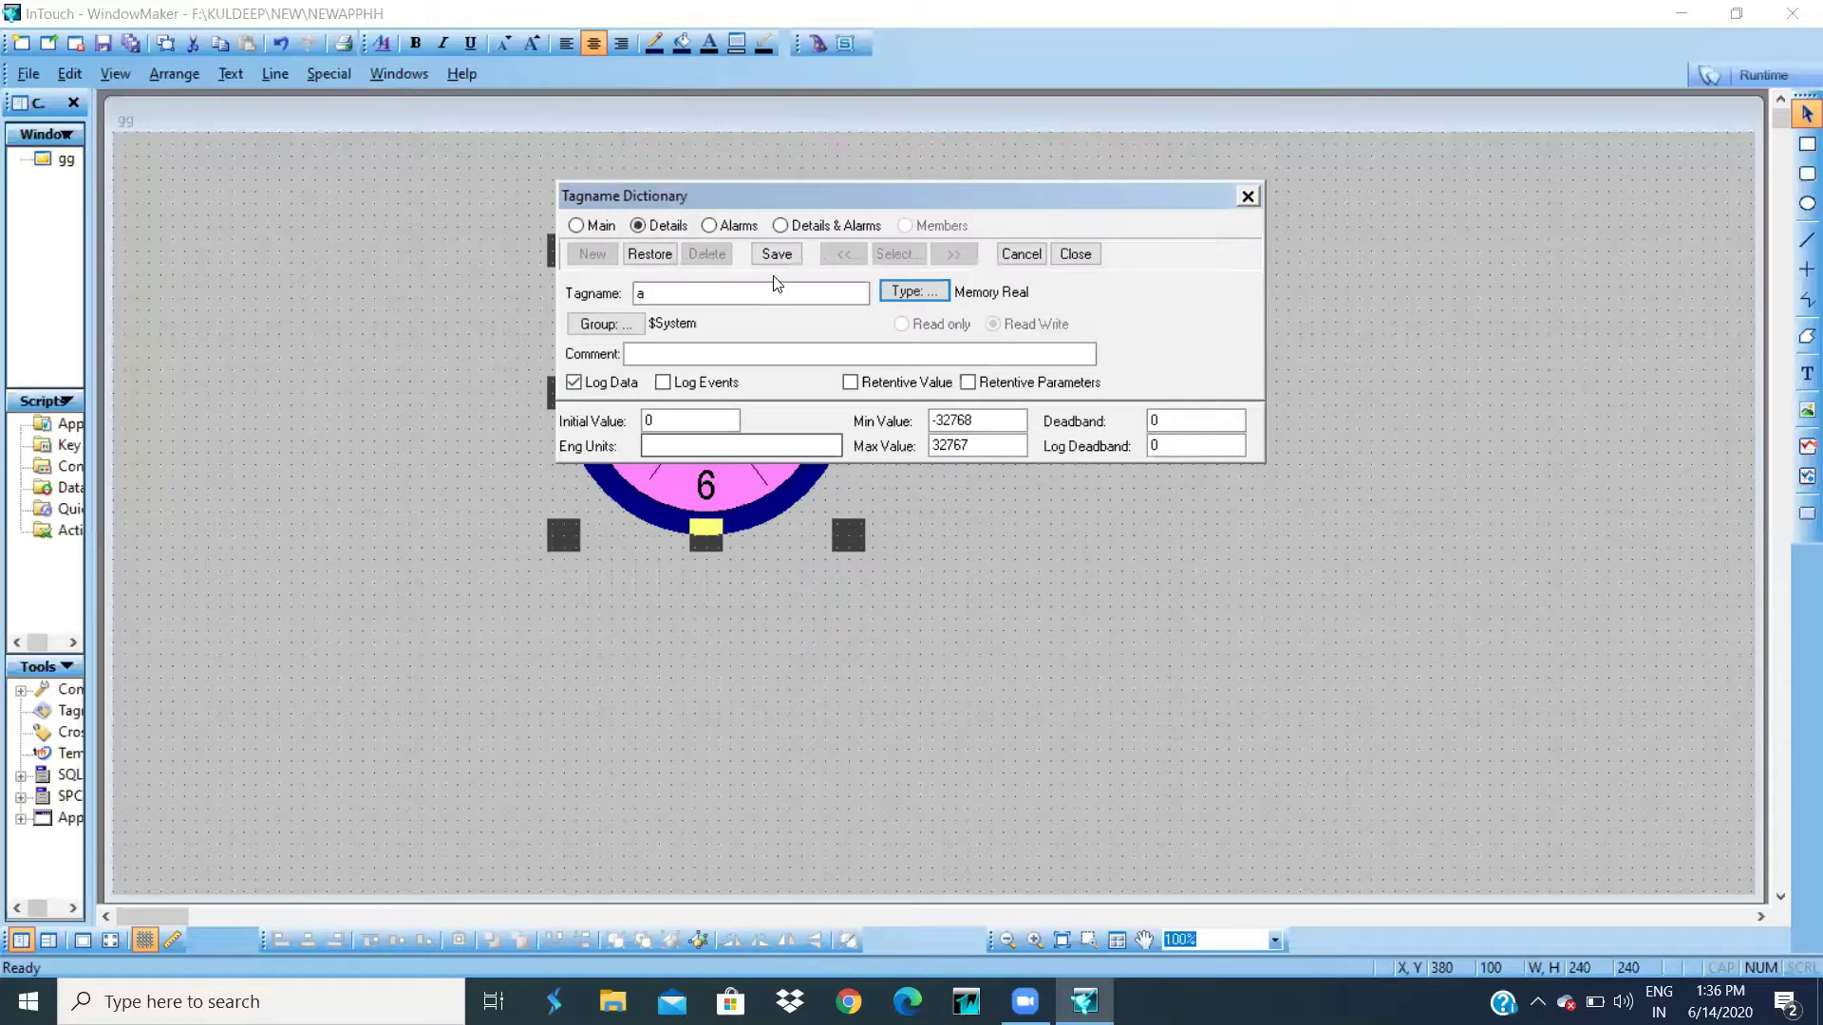
pyautogui.click(776, 255)
pyautogui.click(1074, 255)
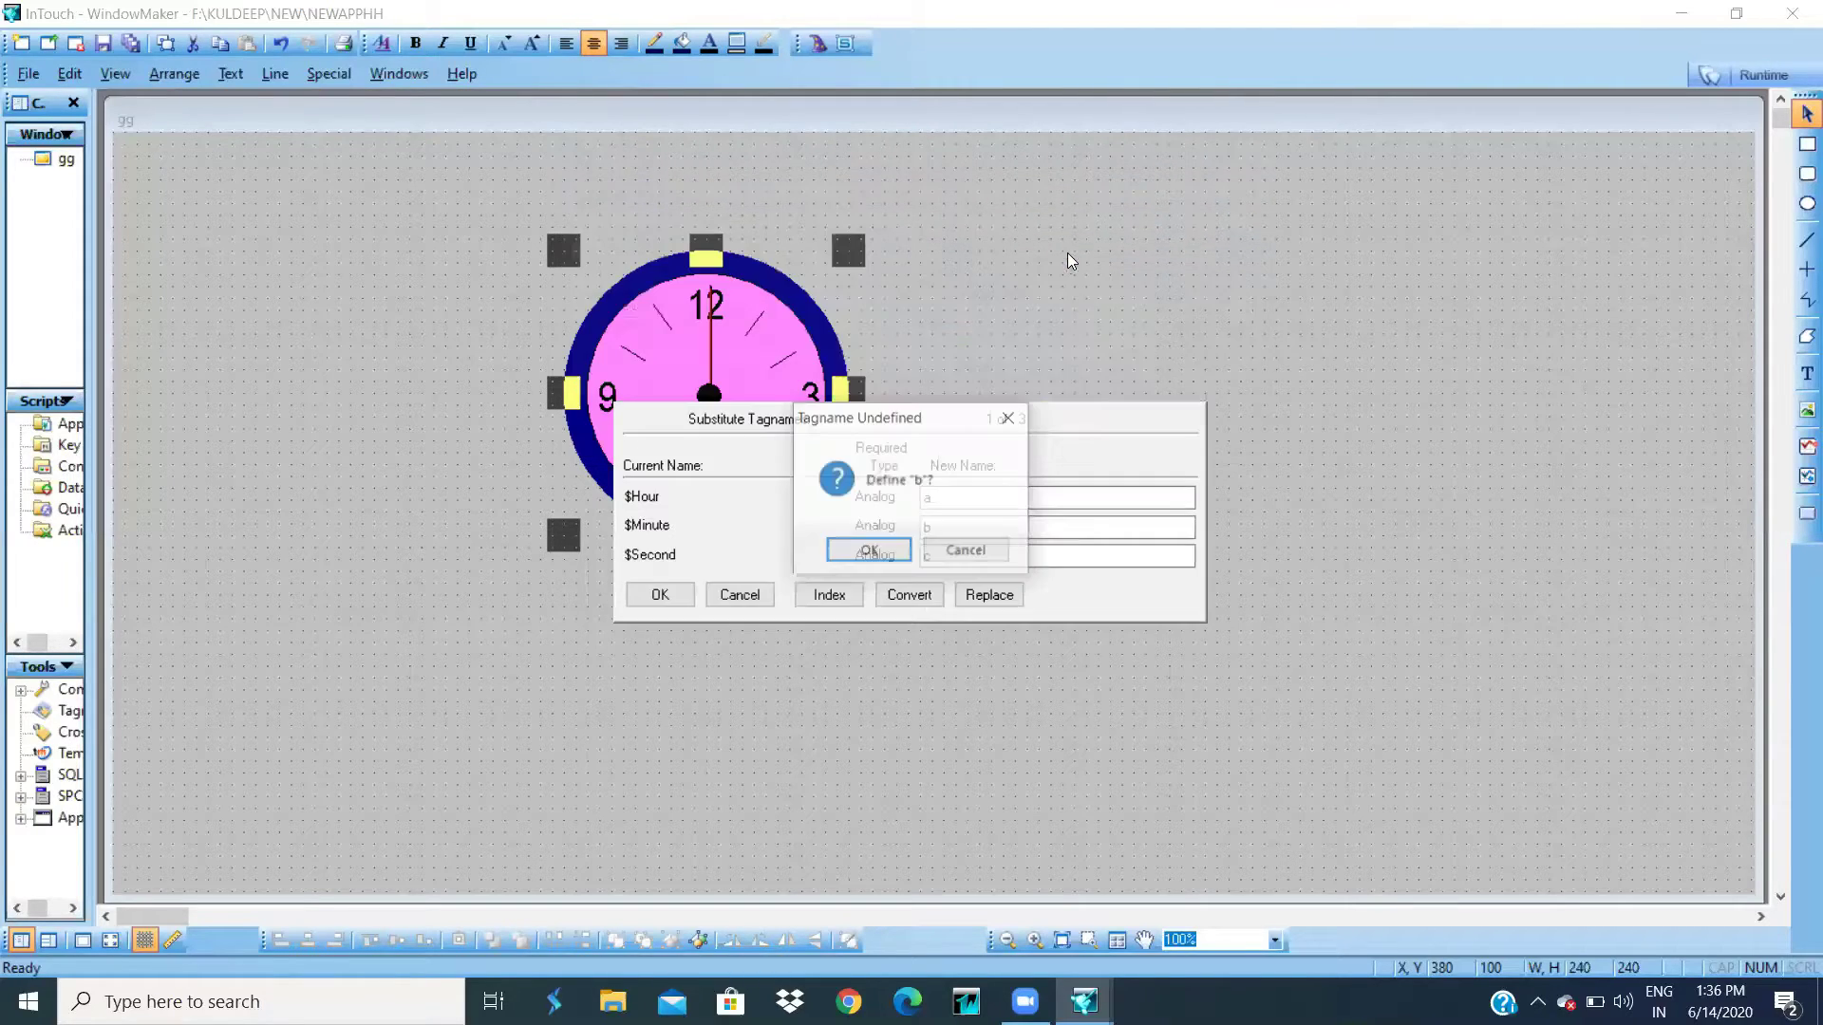
# - Define the tag b as Memory Real with Log Data enabled, and save it
pyautogui.click(868, 551)
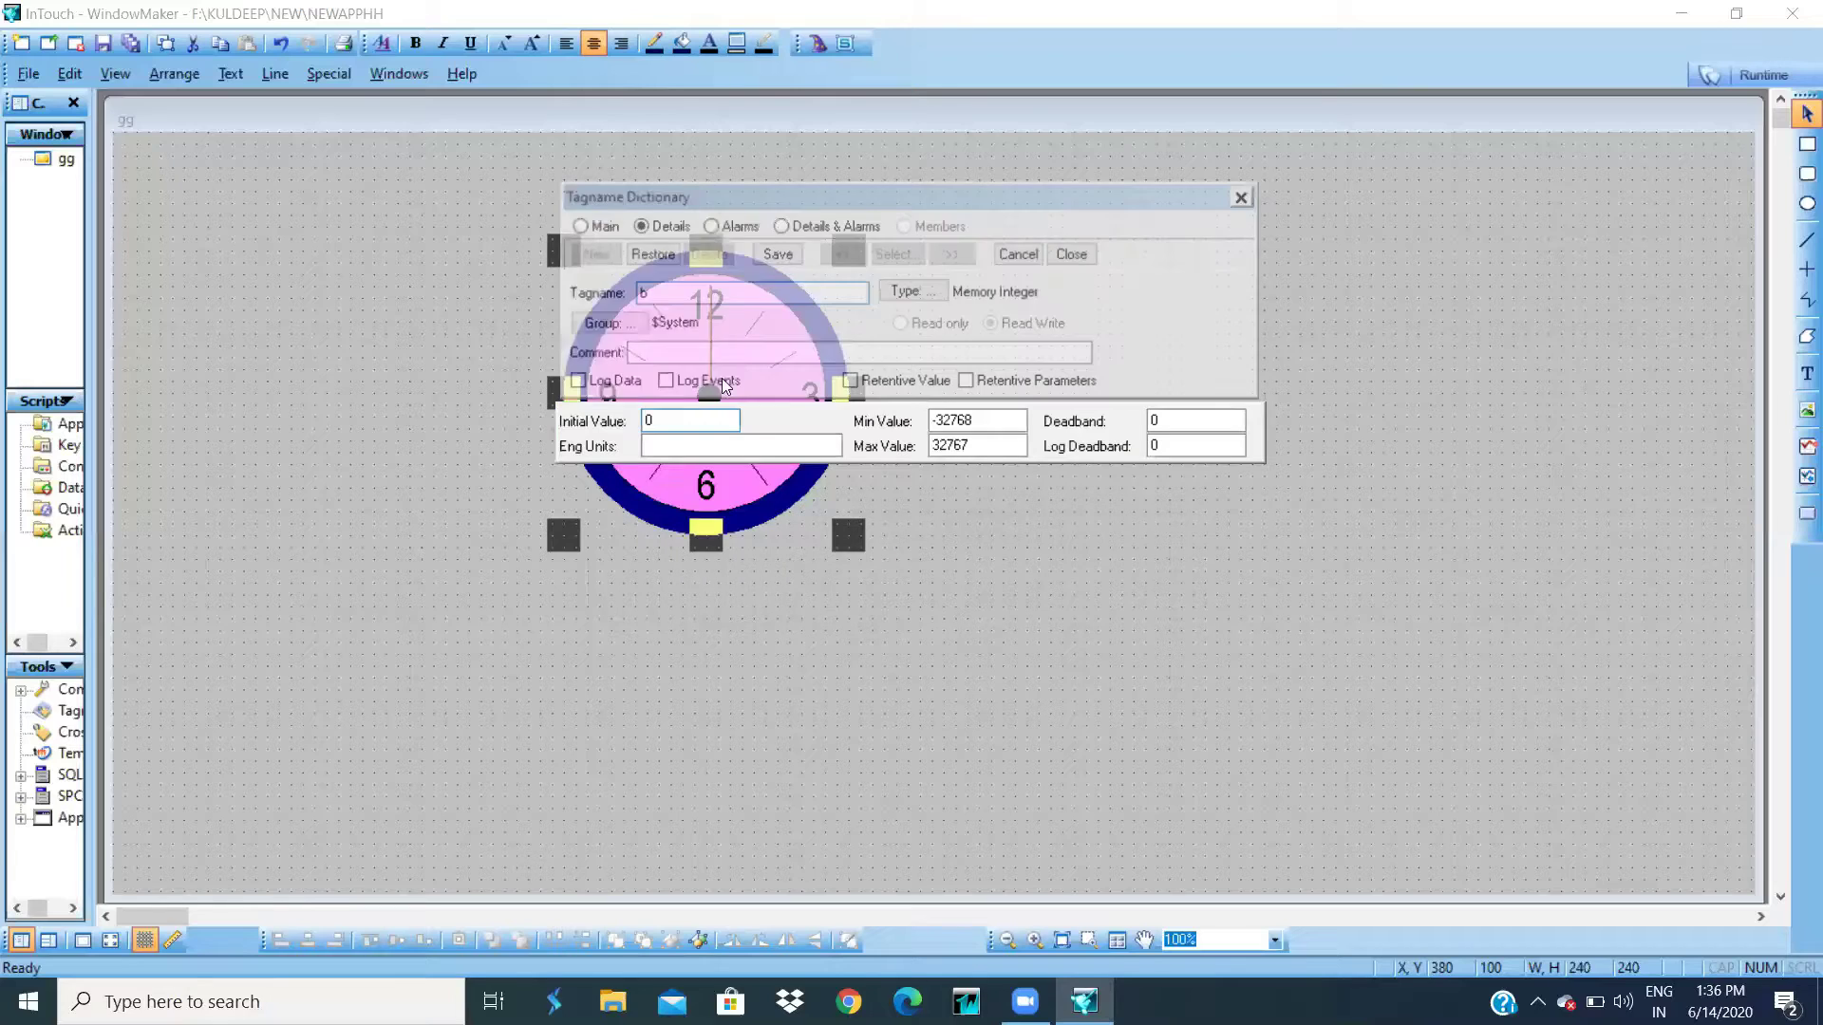
pyautogui.click(610, 384)
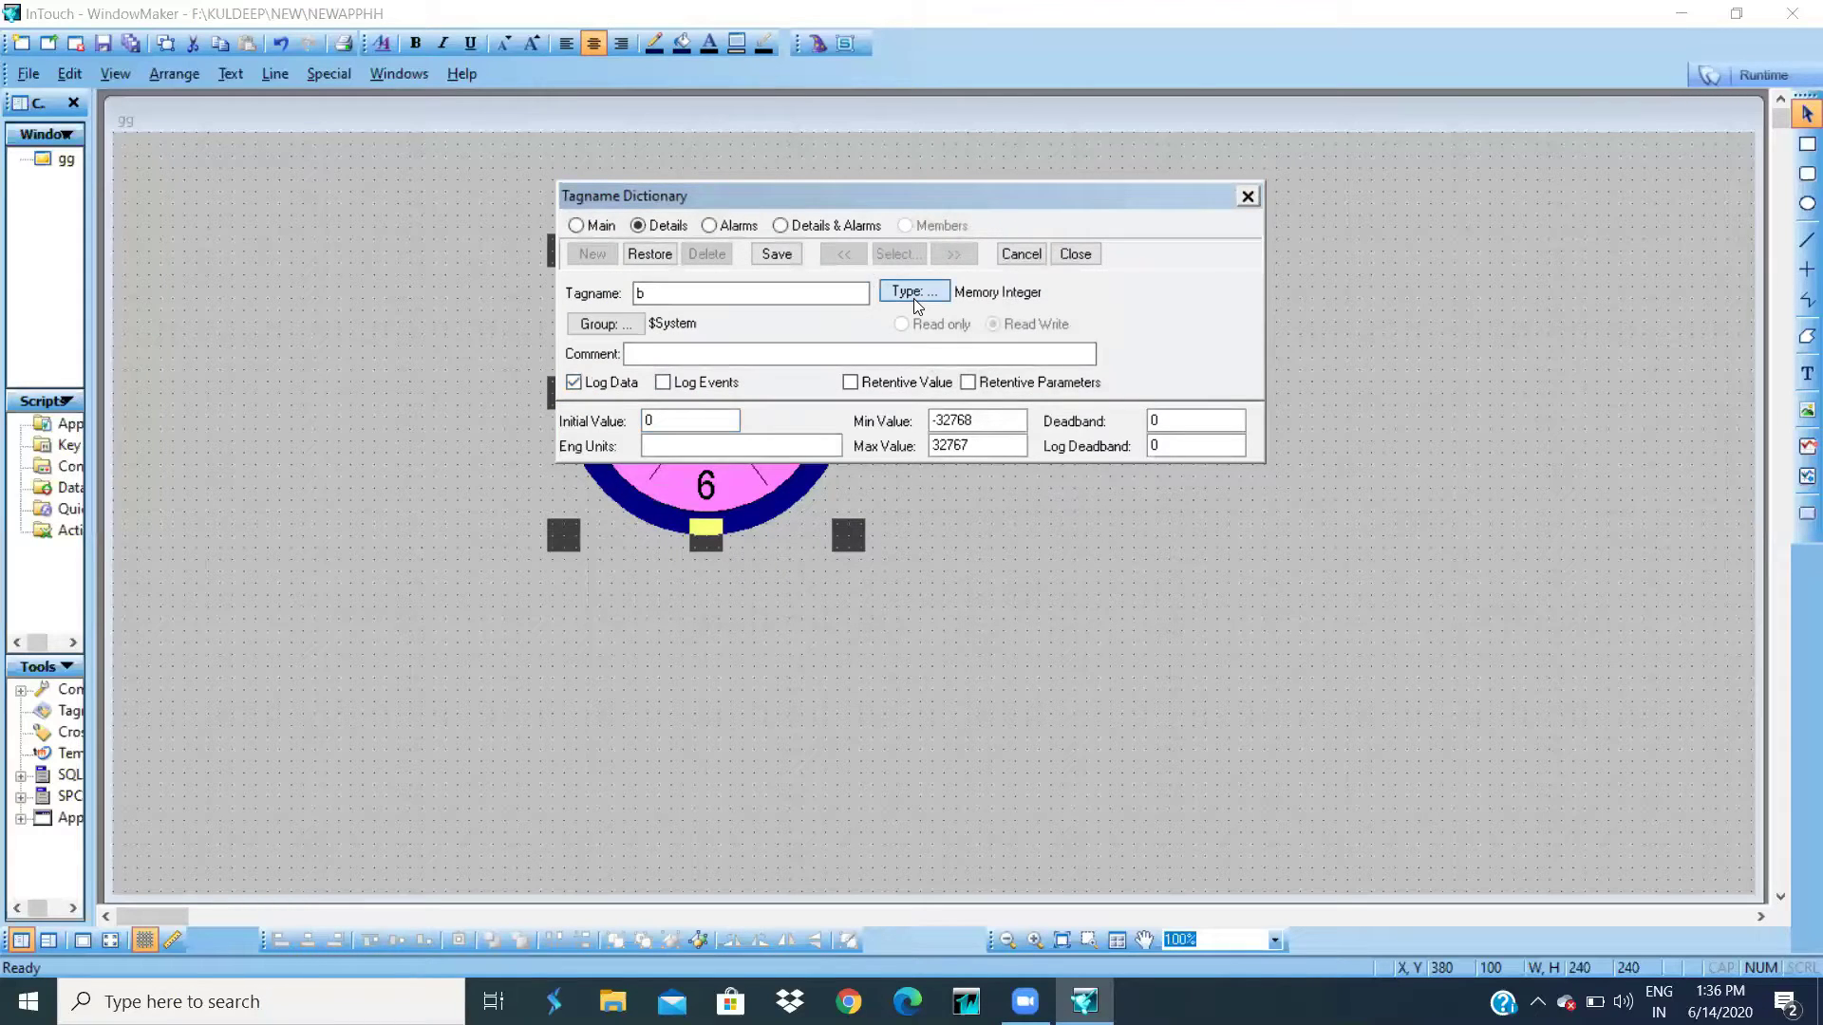
pyautogui.click(914, 292)
pyautogui.click(703, 251)
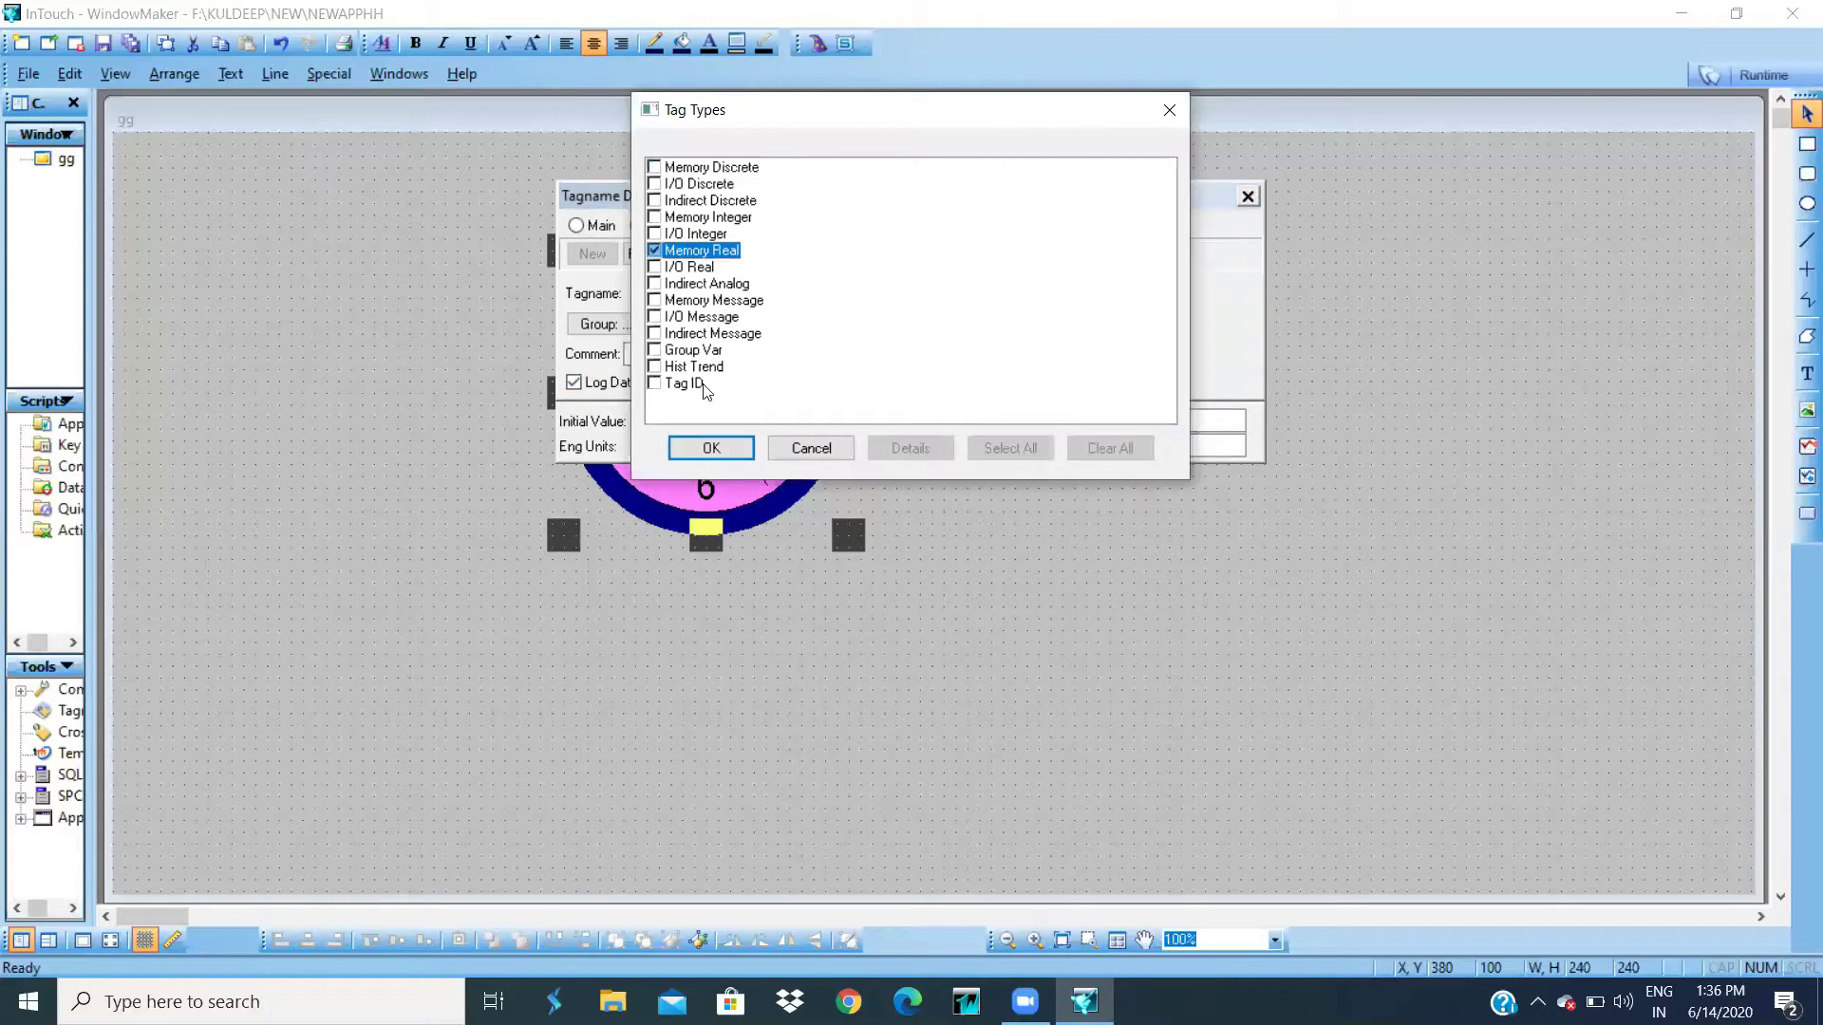
pyautogui.click(708, 447)
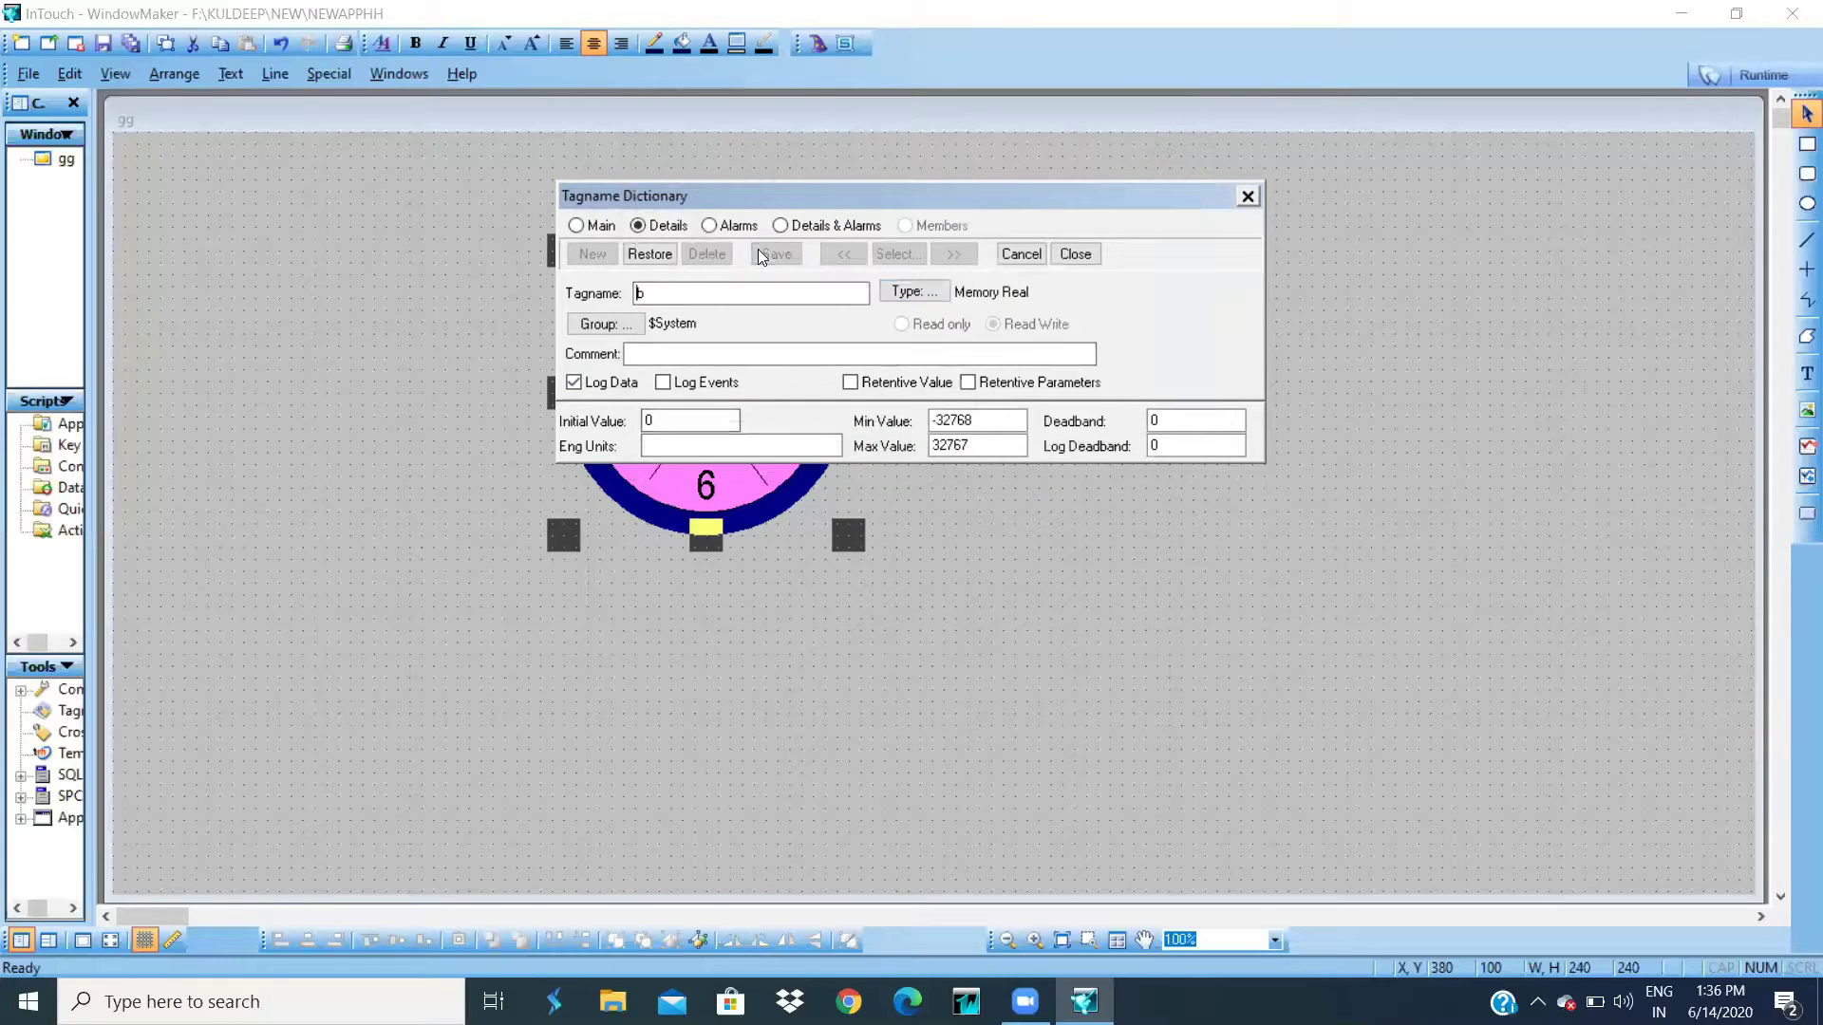
pyautogui.click(1069, 255)
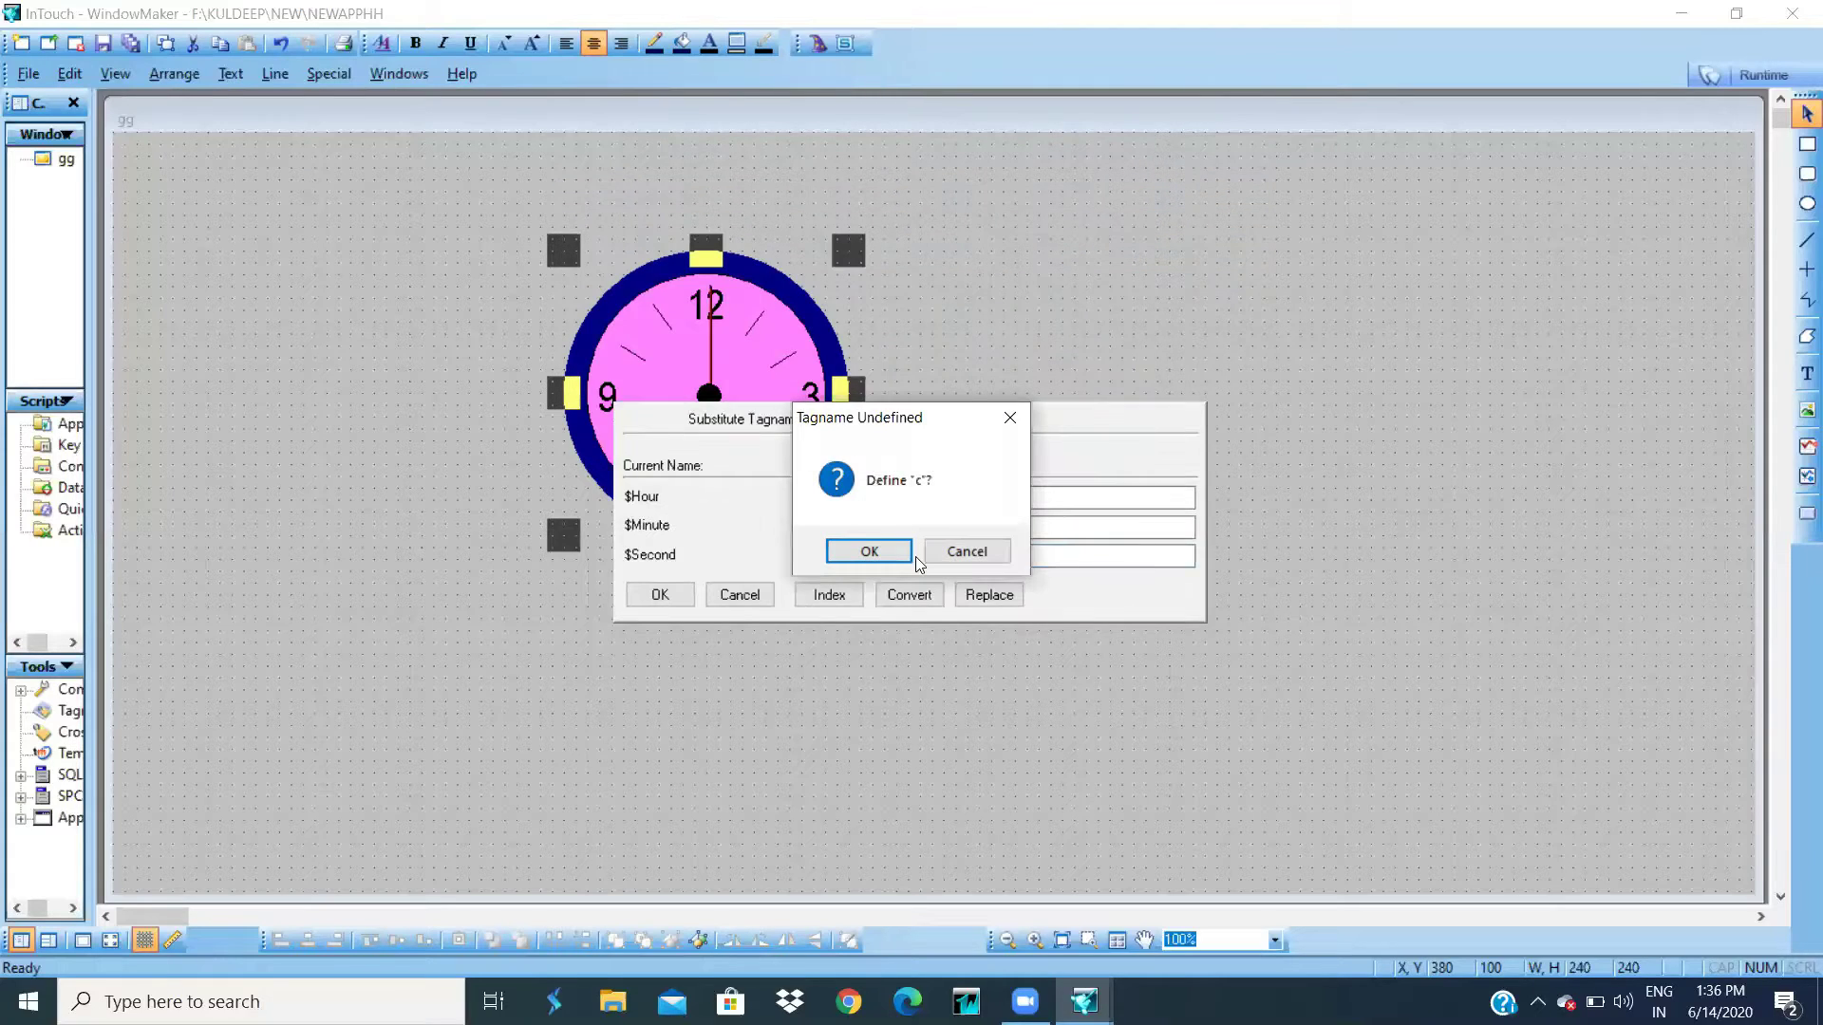
# - Define the tag c as Memory Real with Log Data enabled, save it, and confirm the clock's tagname substitution
pyautogui.click(845, 549)
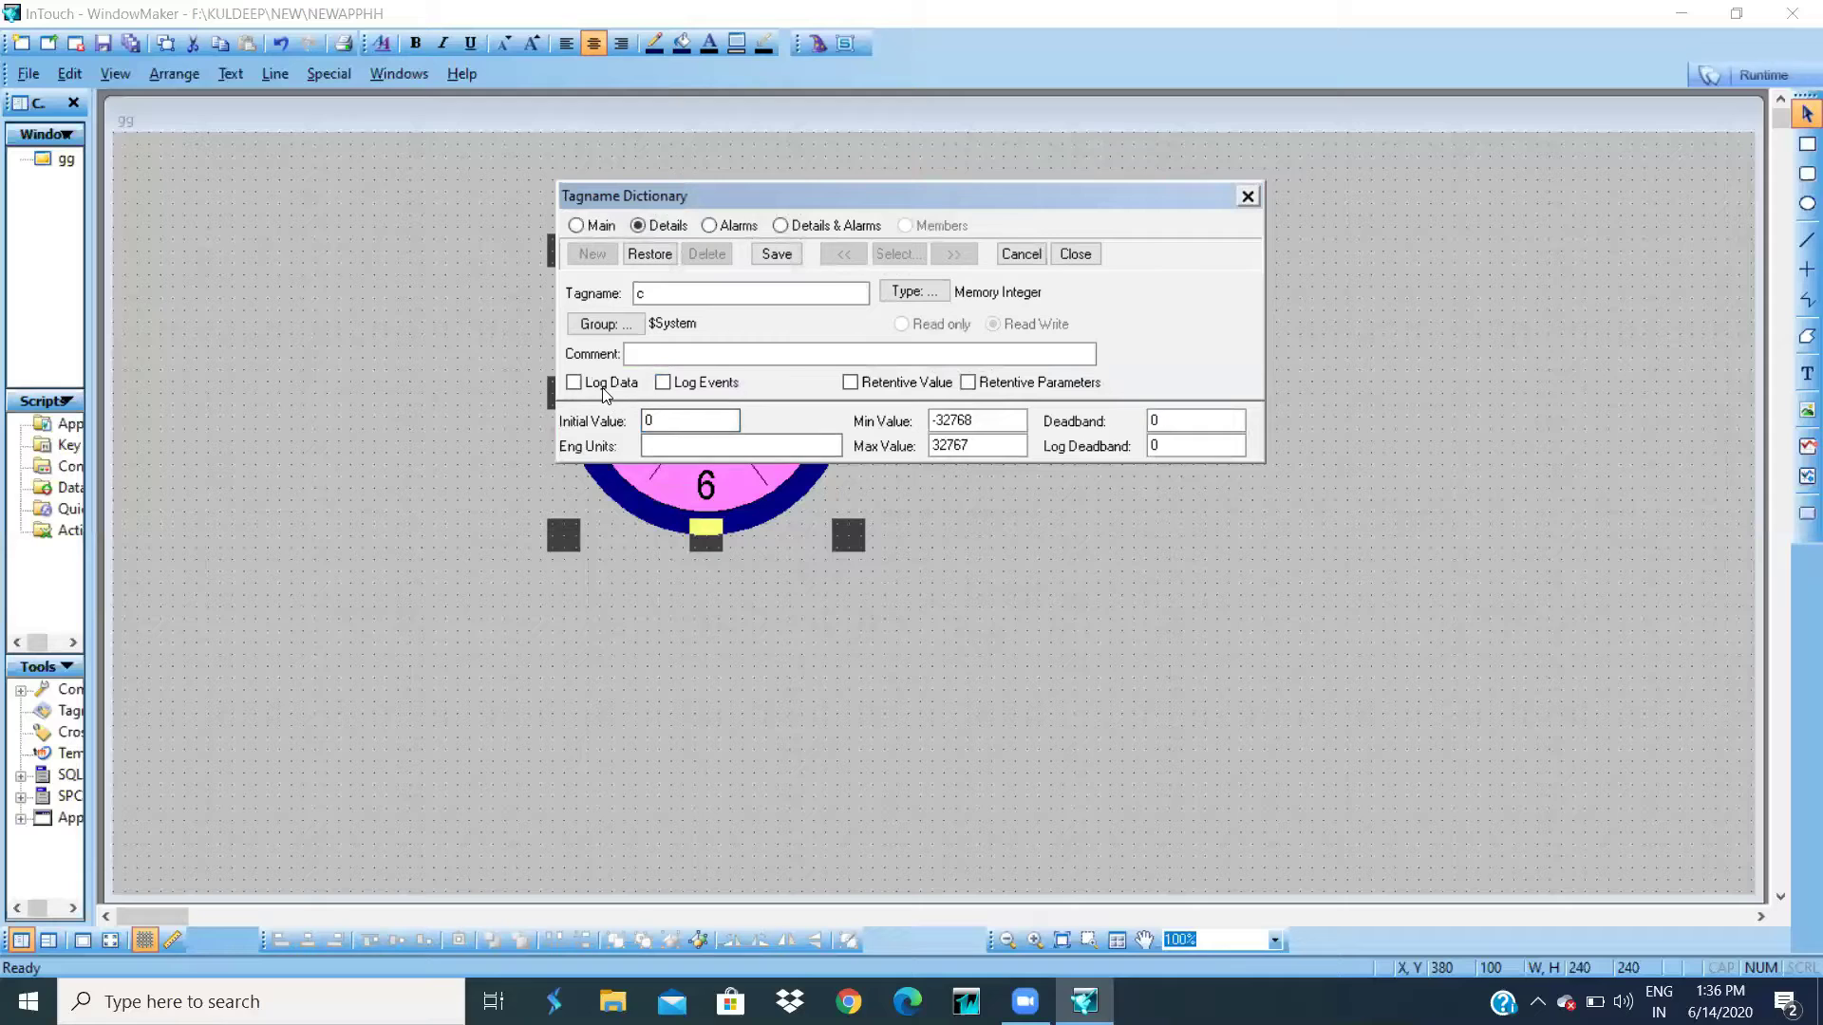
pyautogui.click(928, 292)
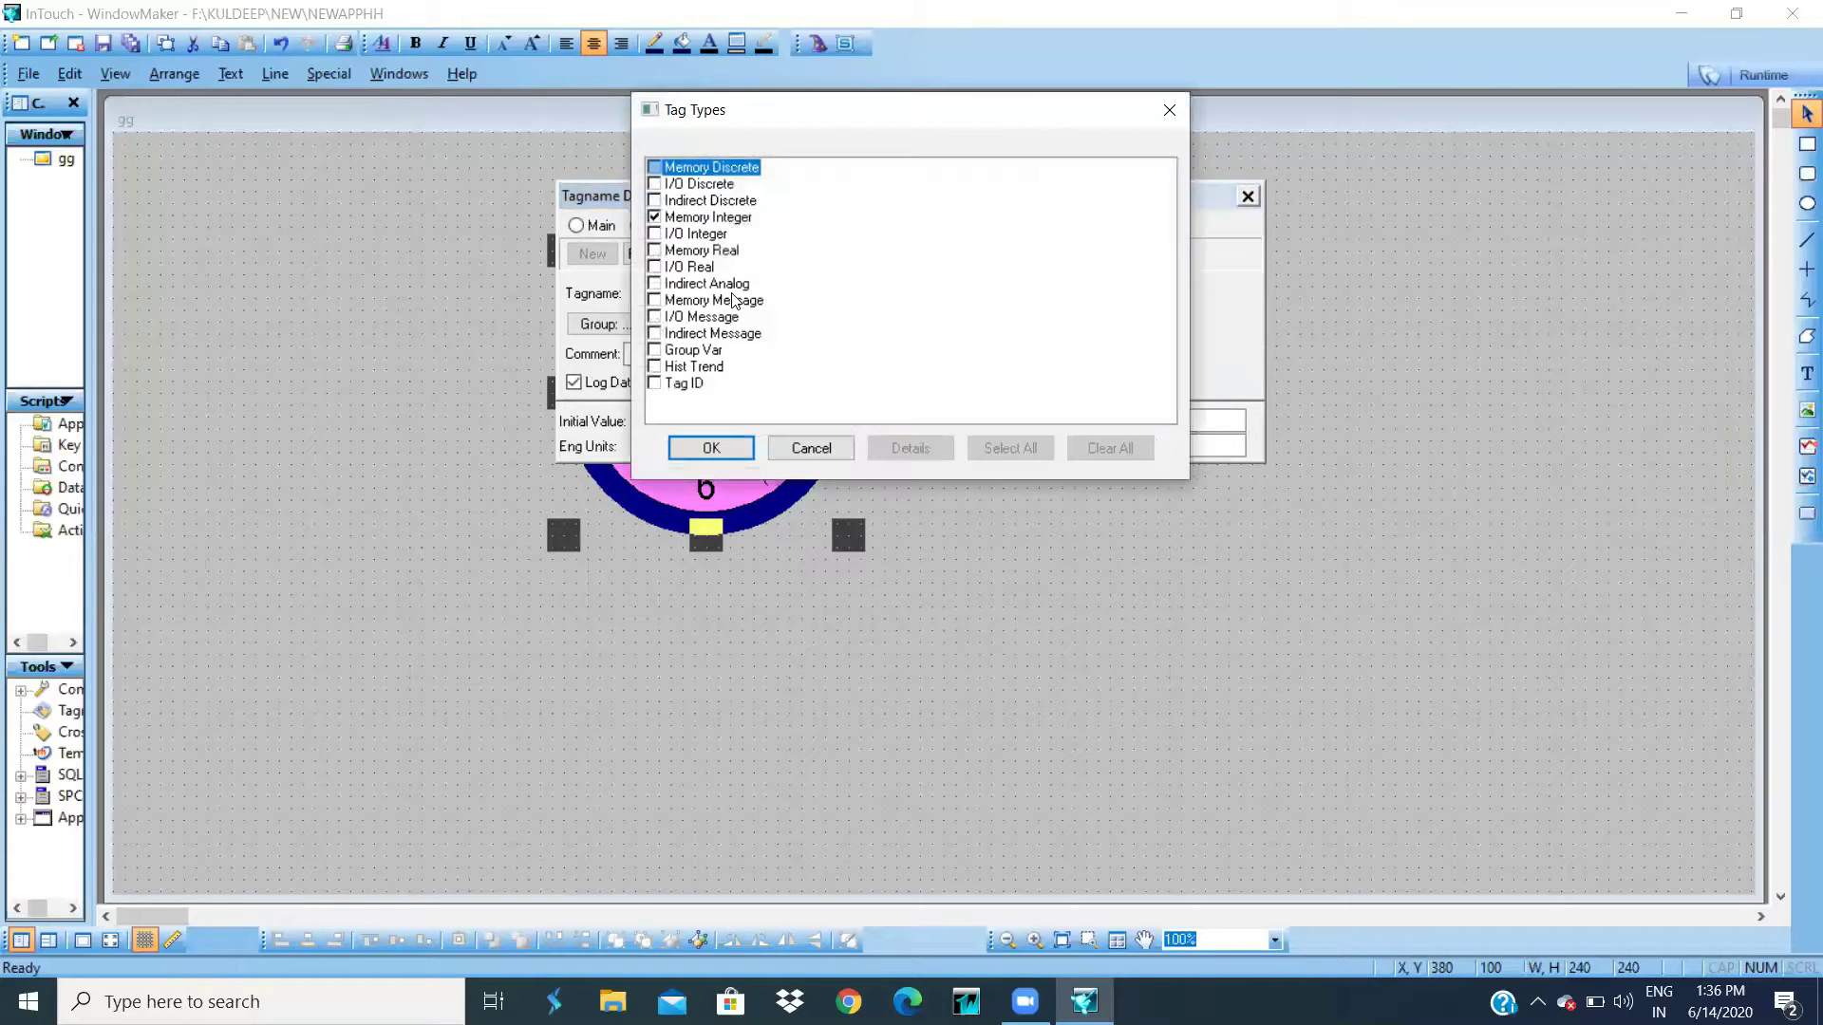
pyautogui.click(718, 251)
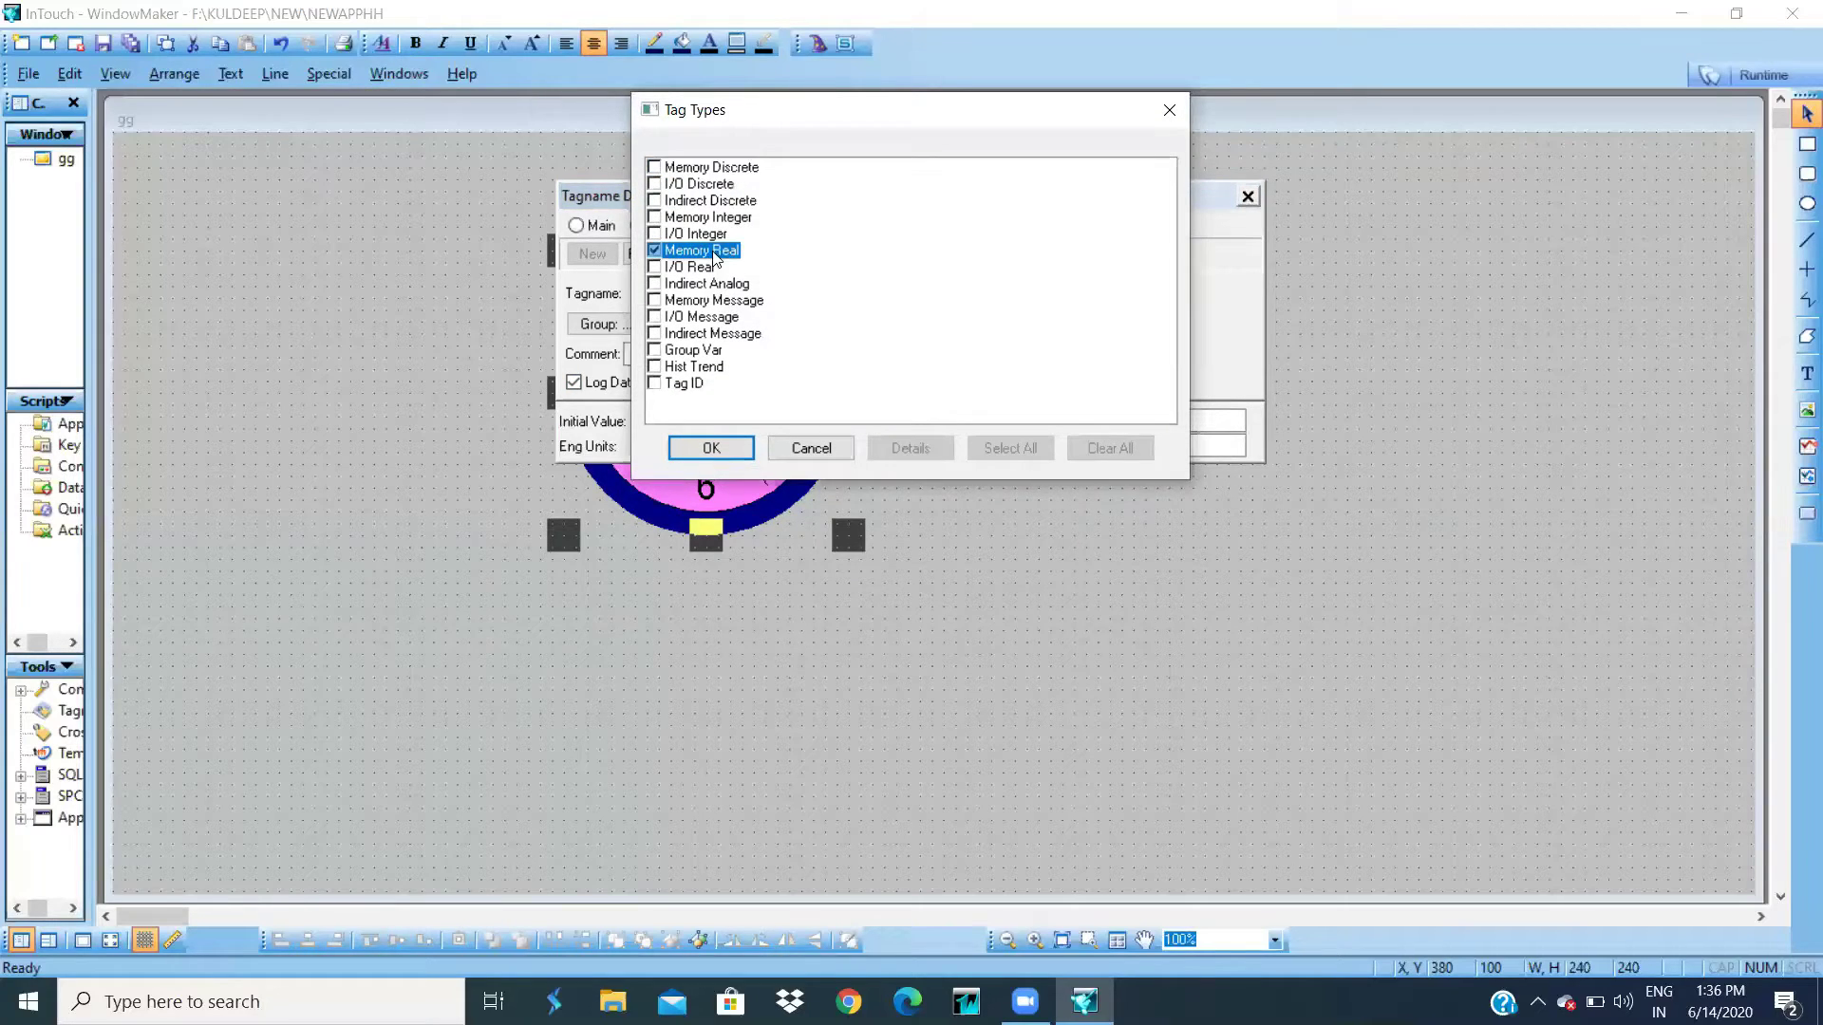
pyautogui.click(693, 442)
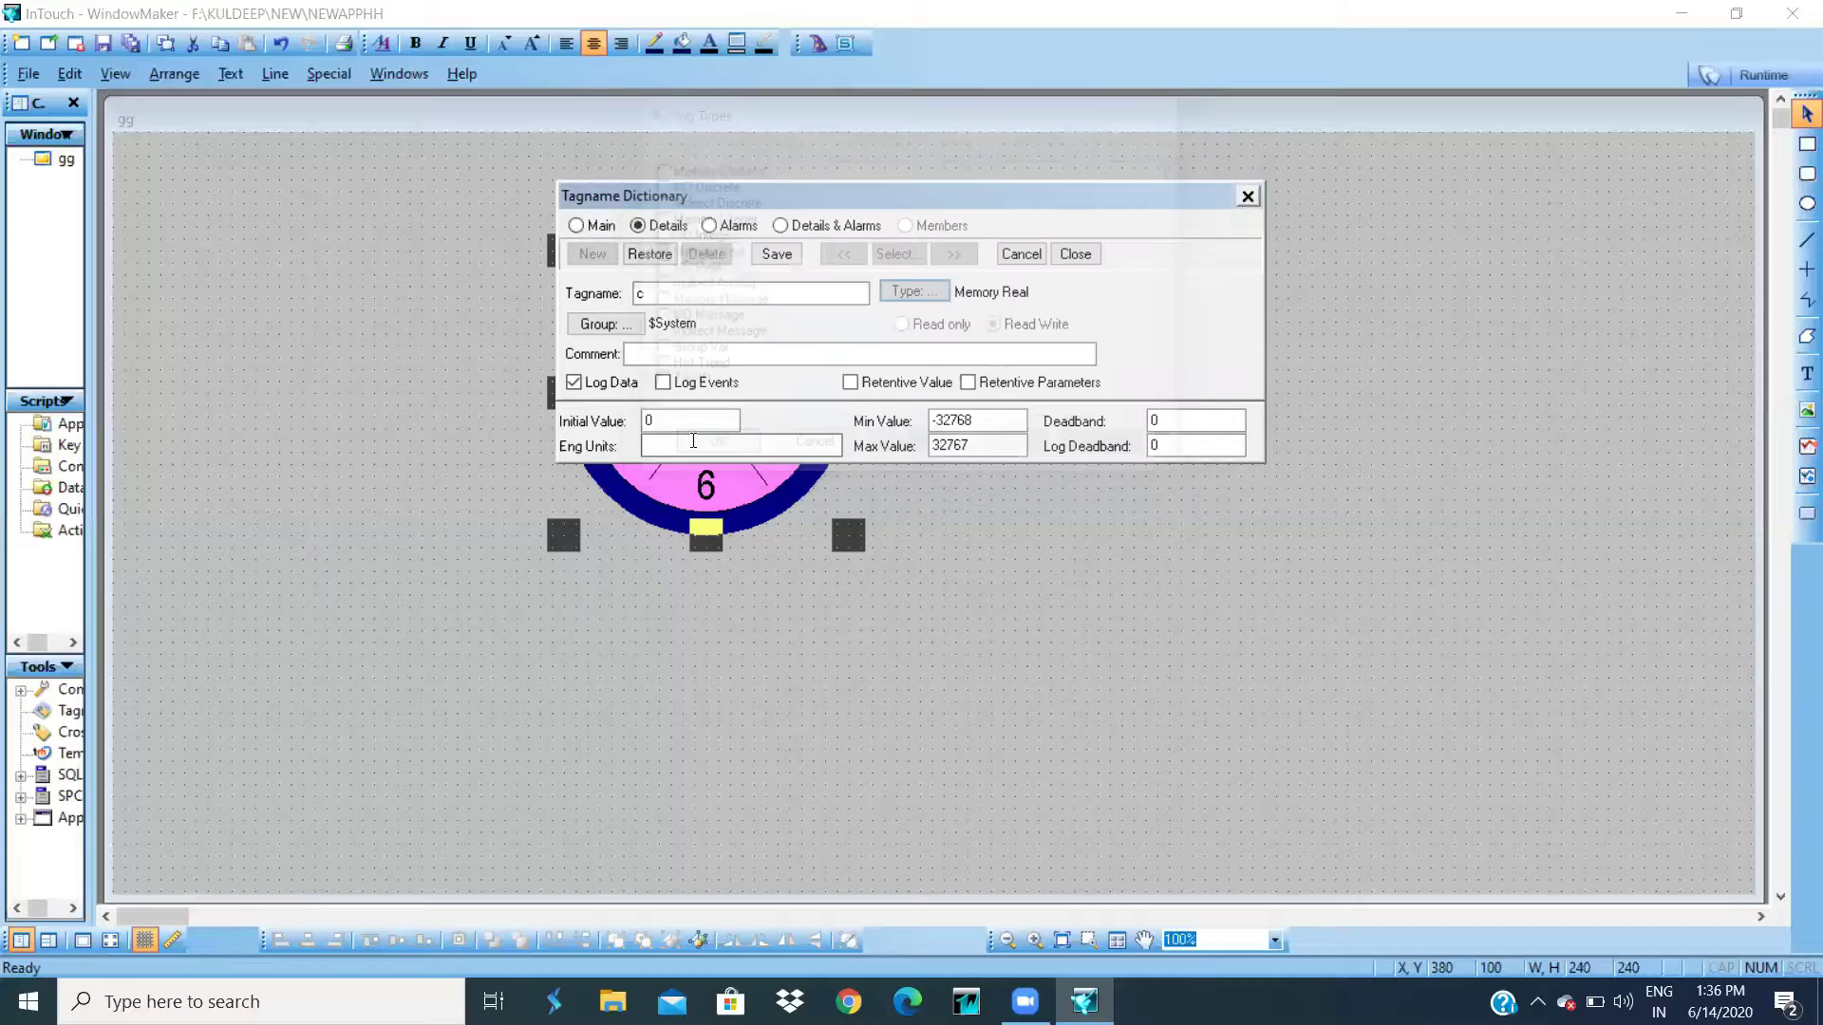
pyautogui.click(775, 253)
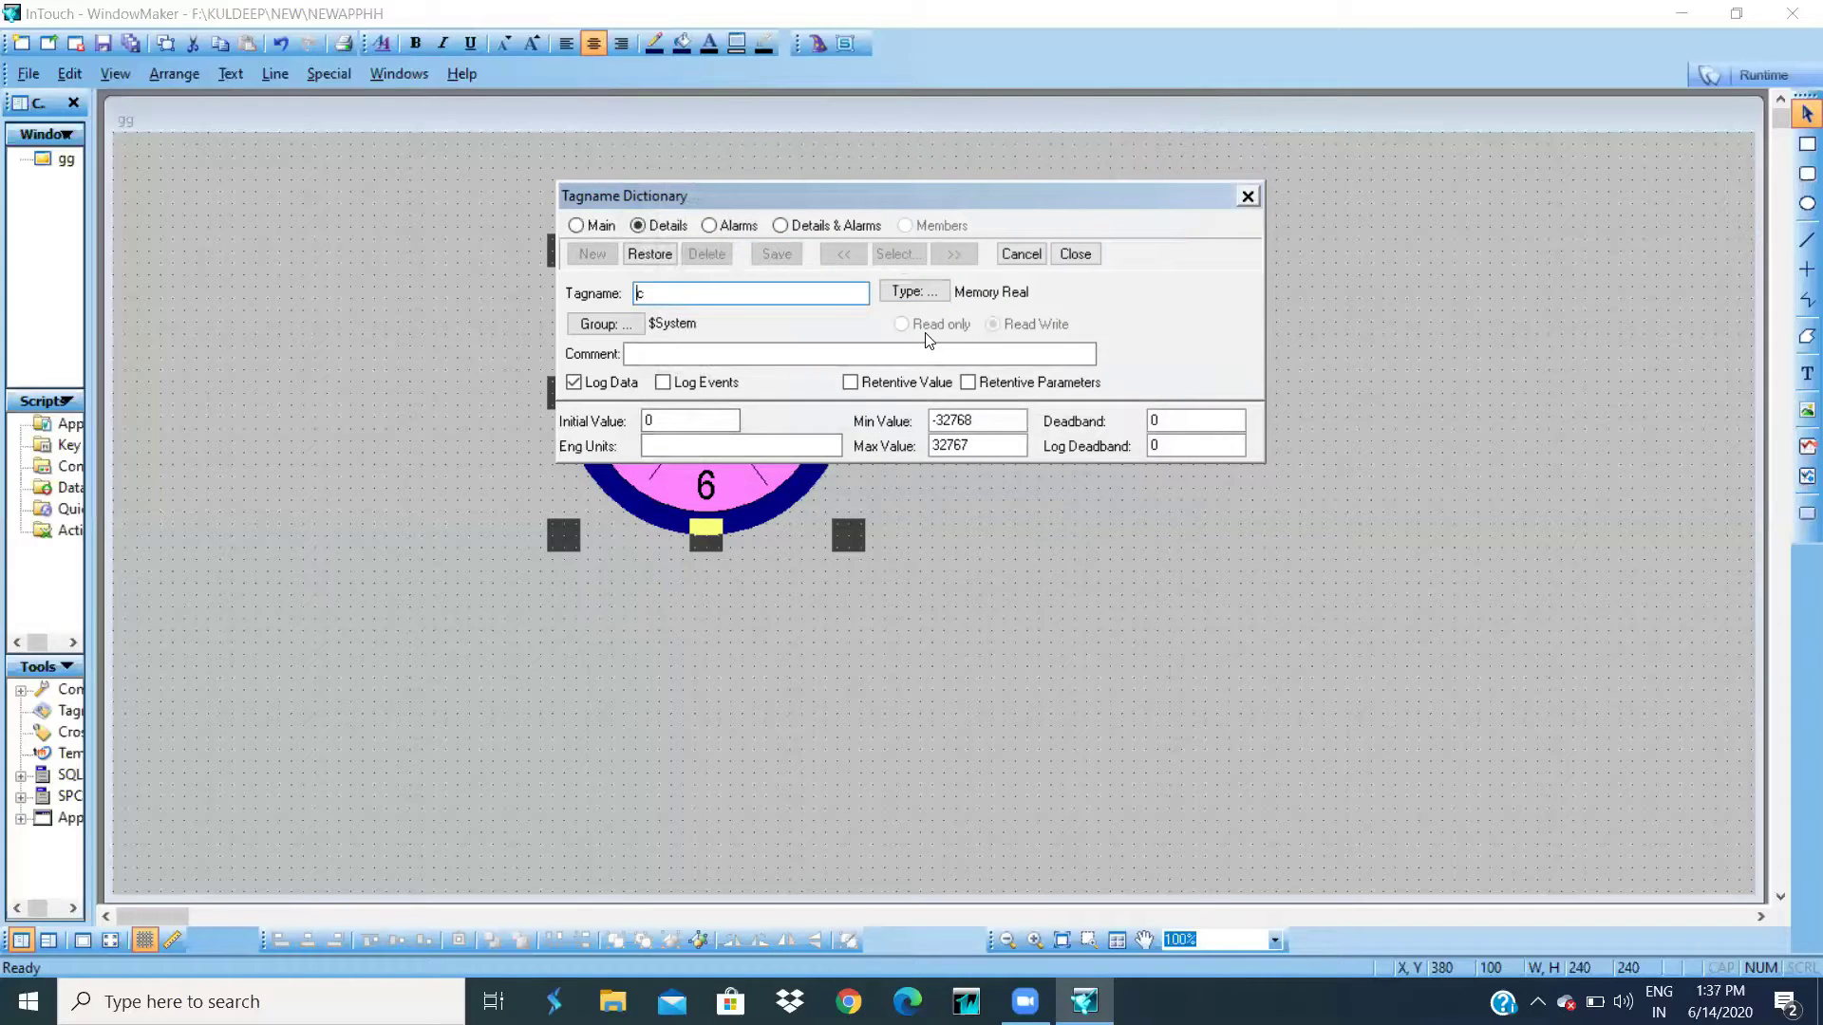
pyautogui.click(1076, 254)
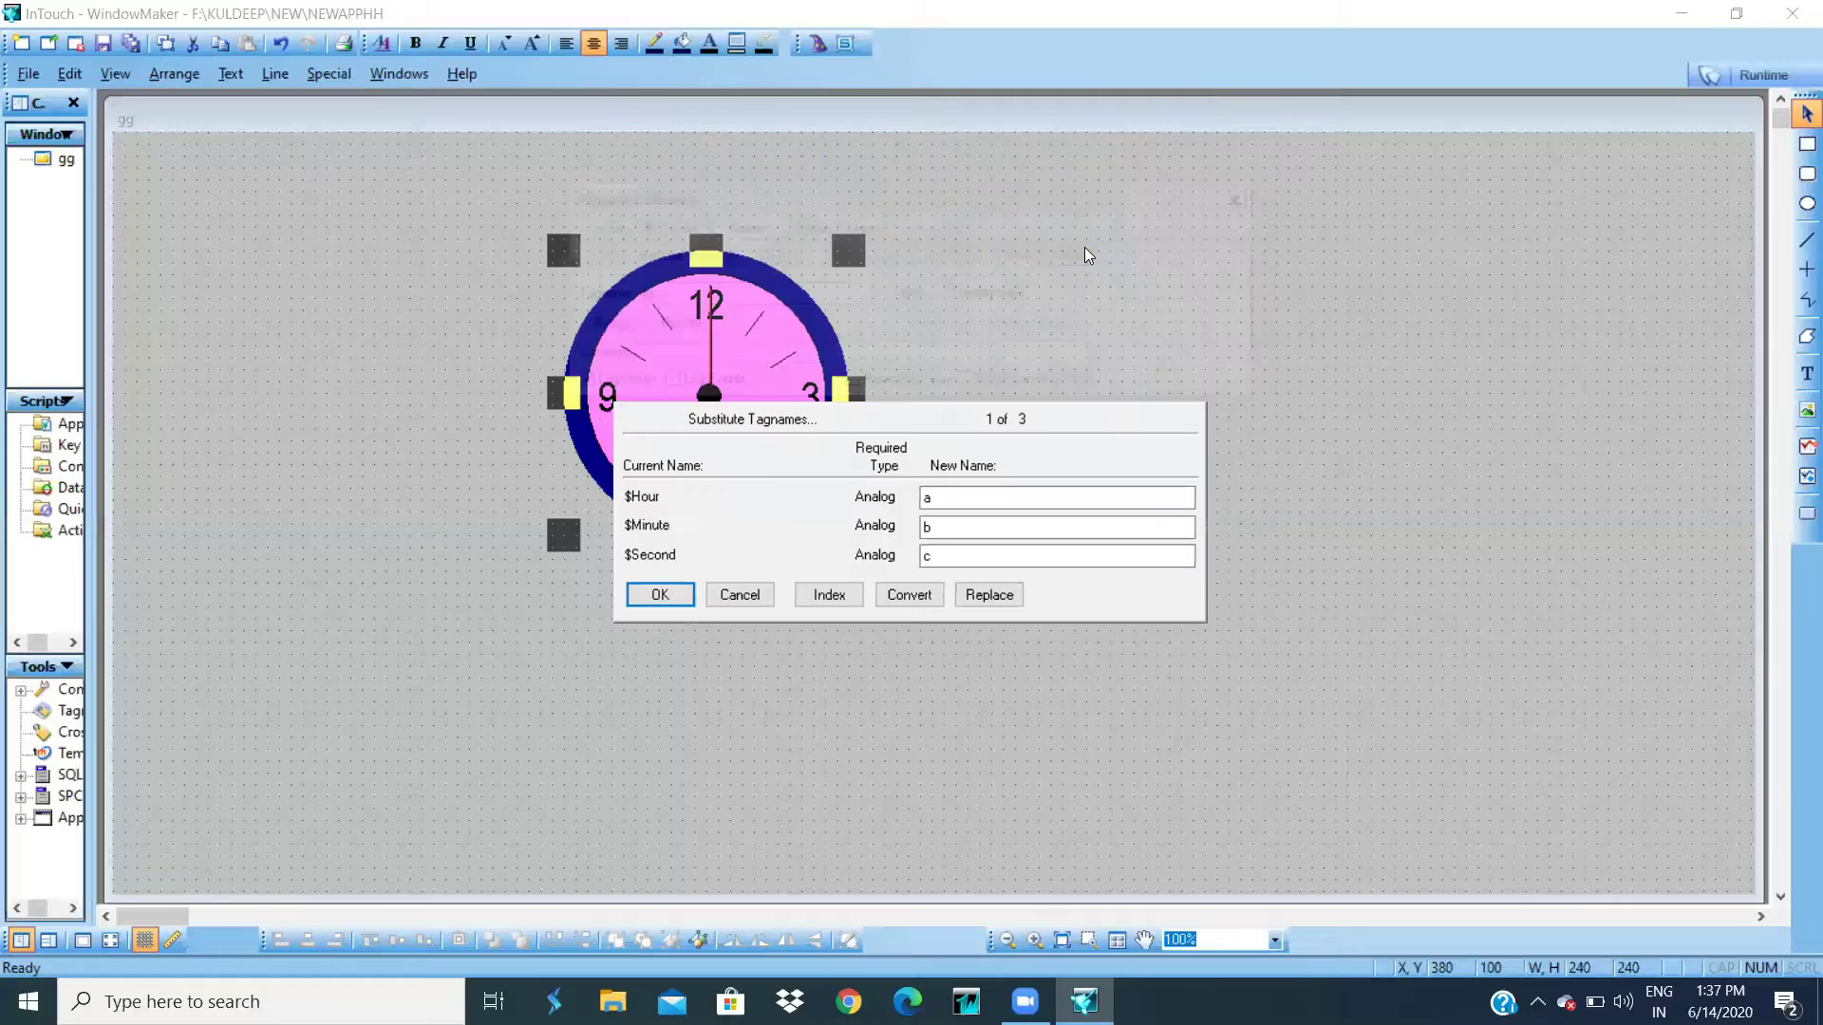
pyautogui.click(659, 588)
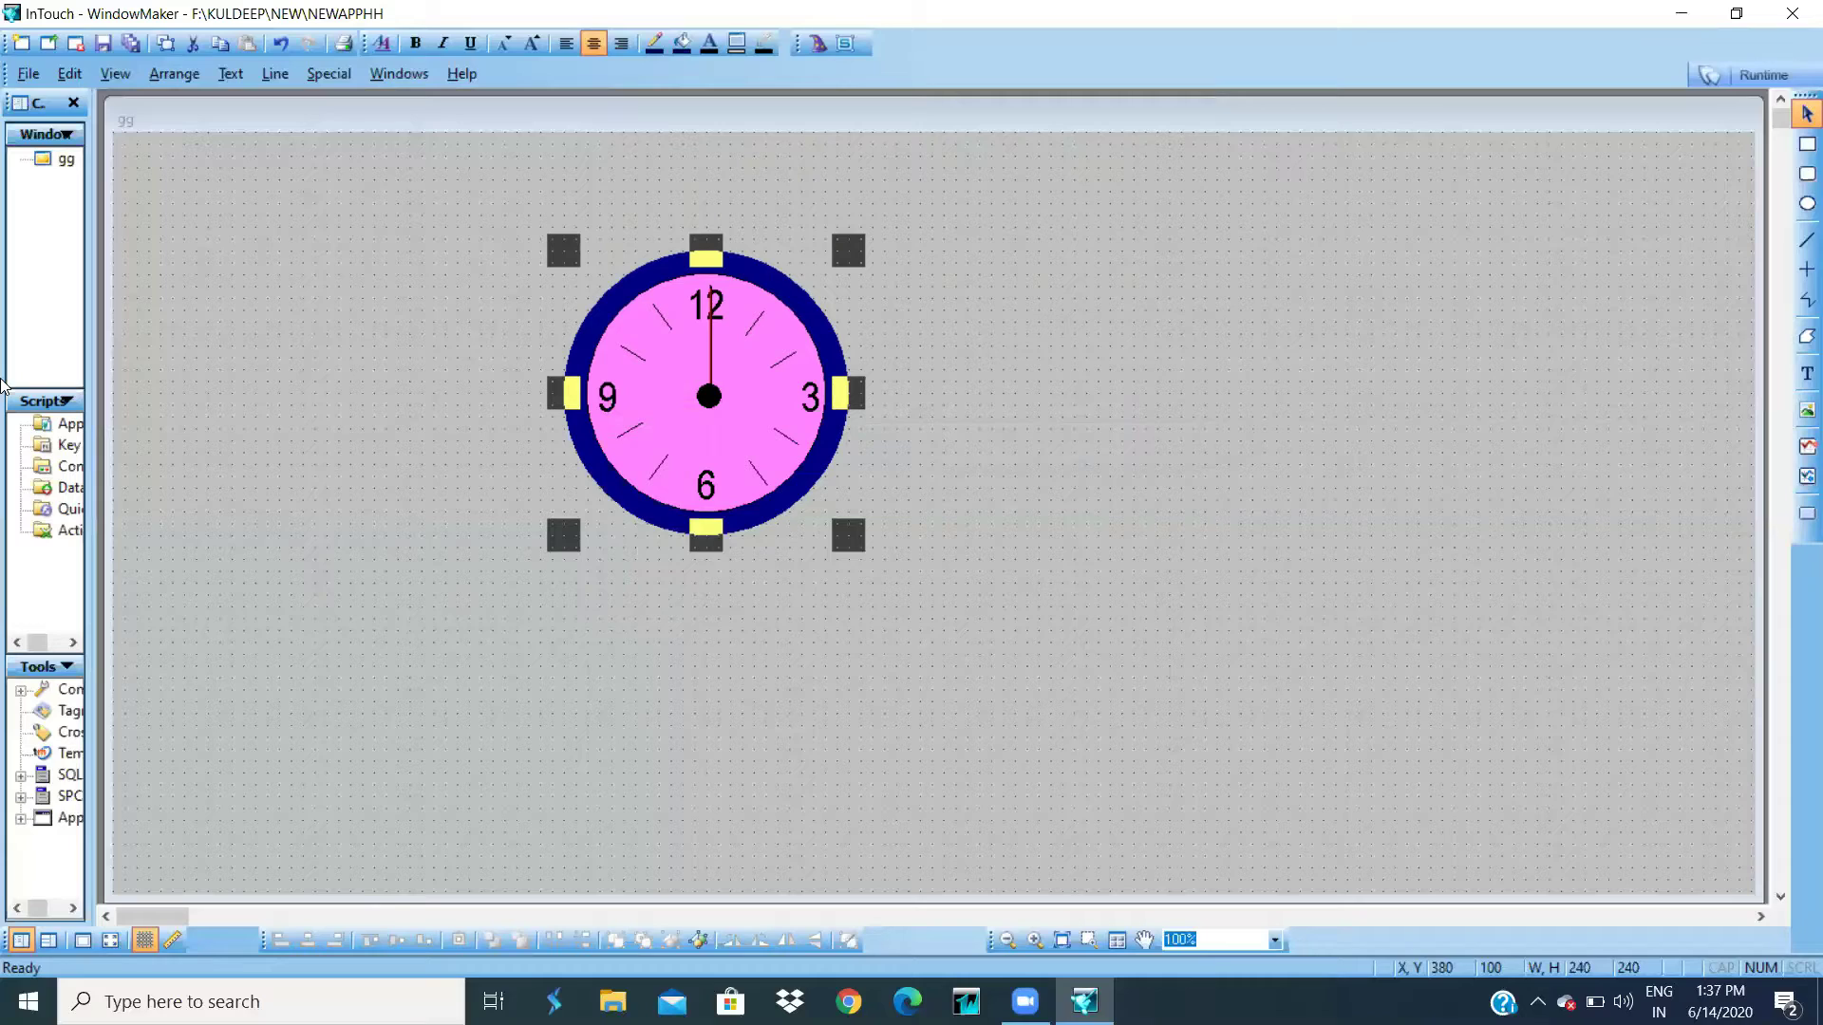
# - Place a Rocker Switch from the Switches wizards in the empty area to the upper right of the clock
pyautogui.click(926, 197)
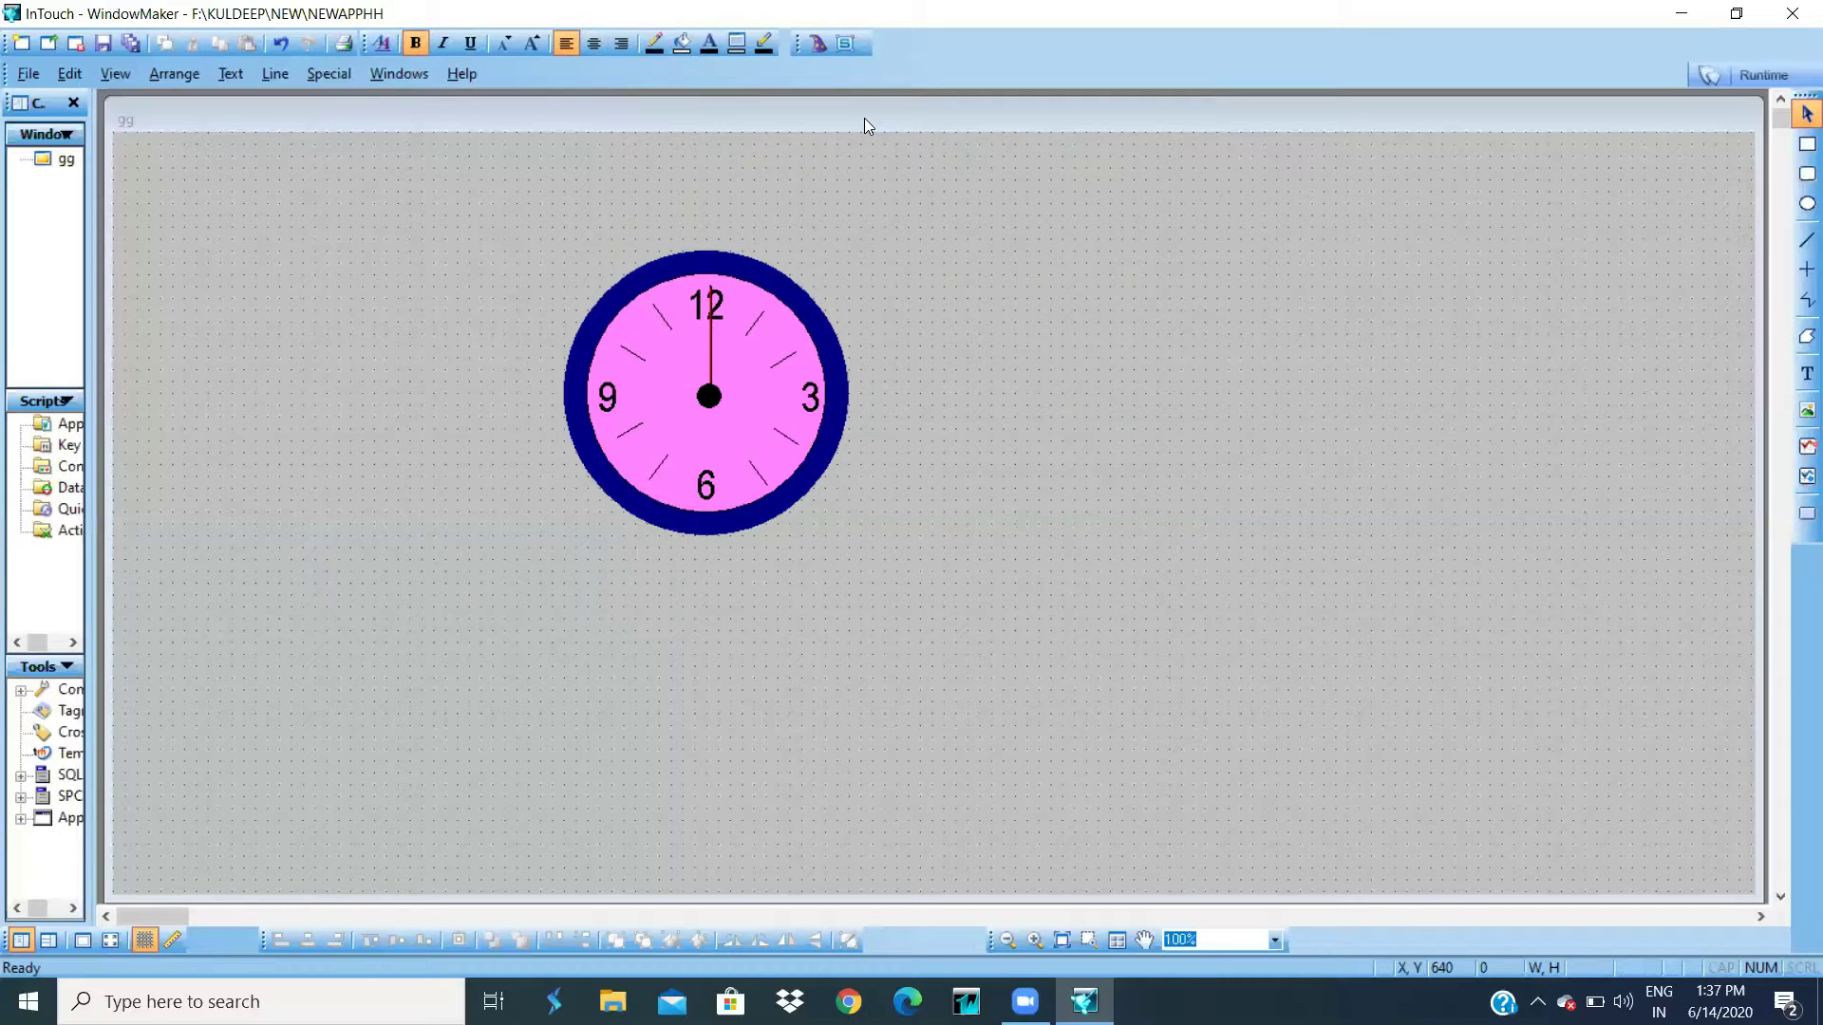
pyautogui.click(818, 43)
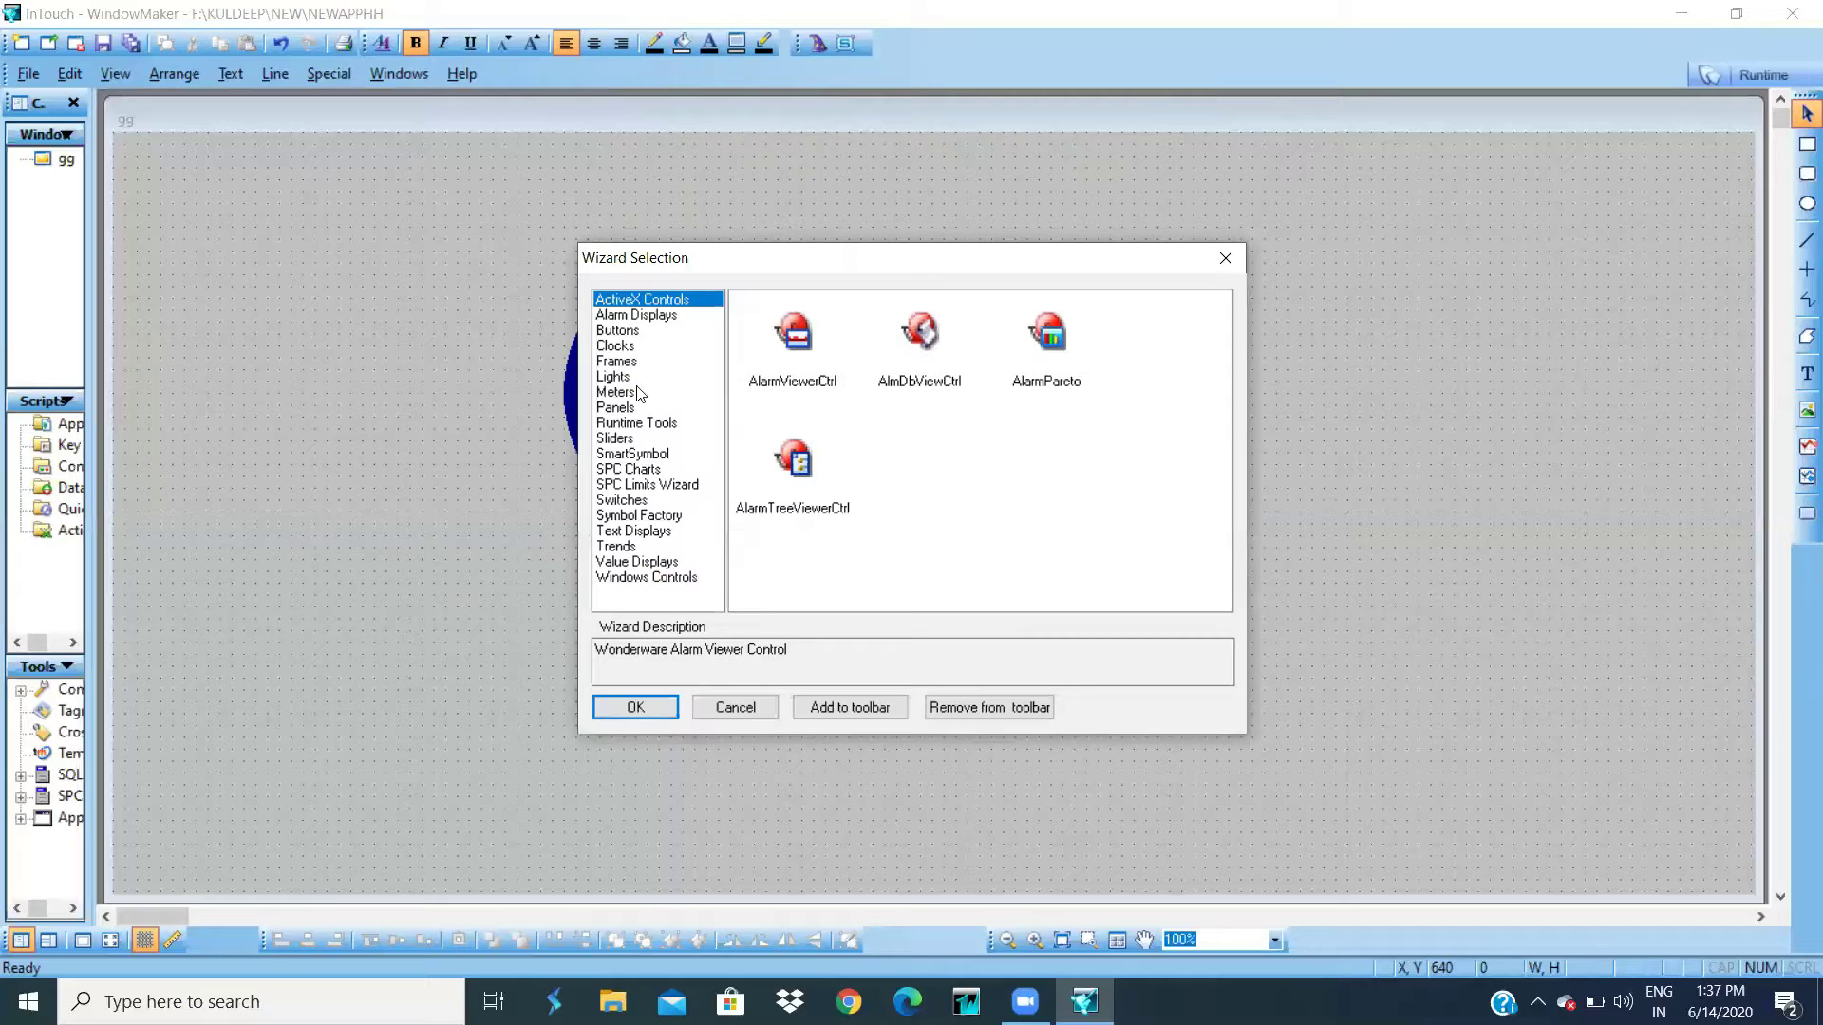
pyautogui.click(628, 501)
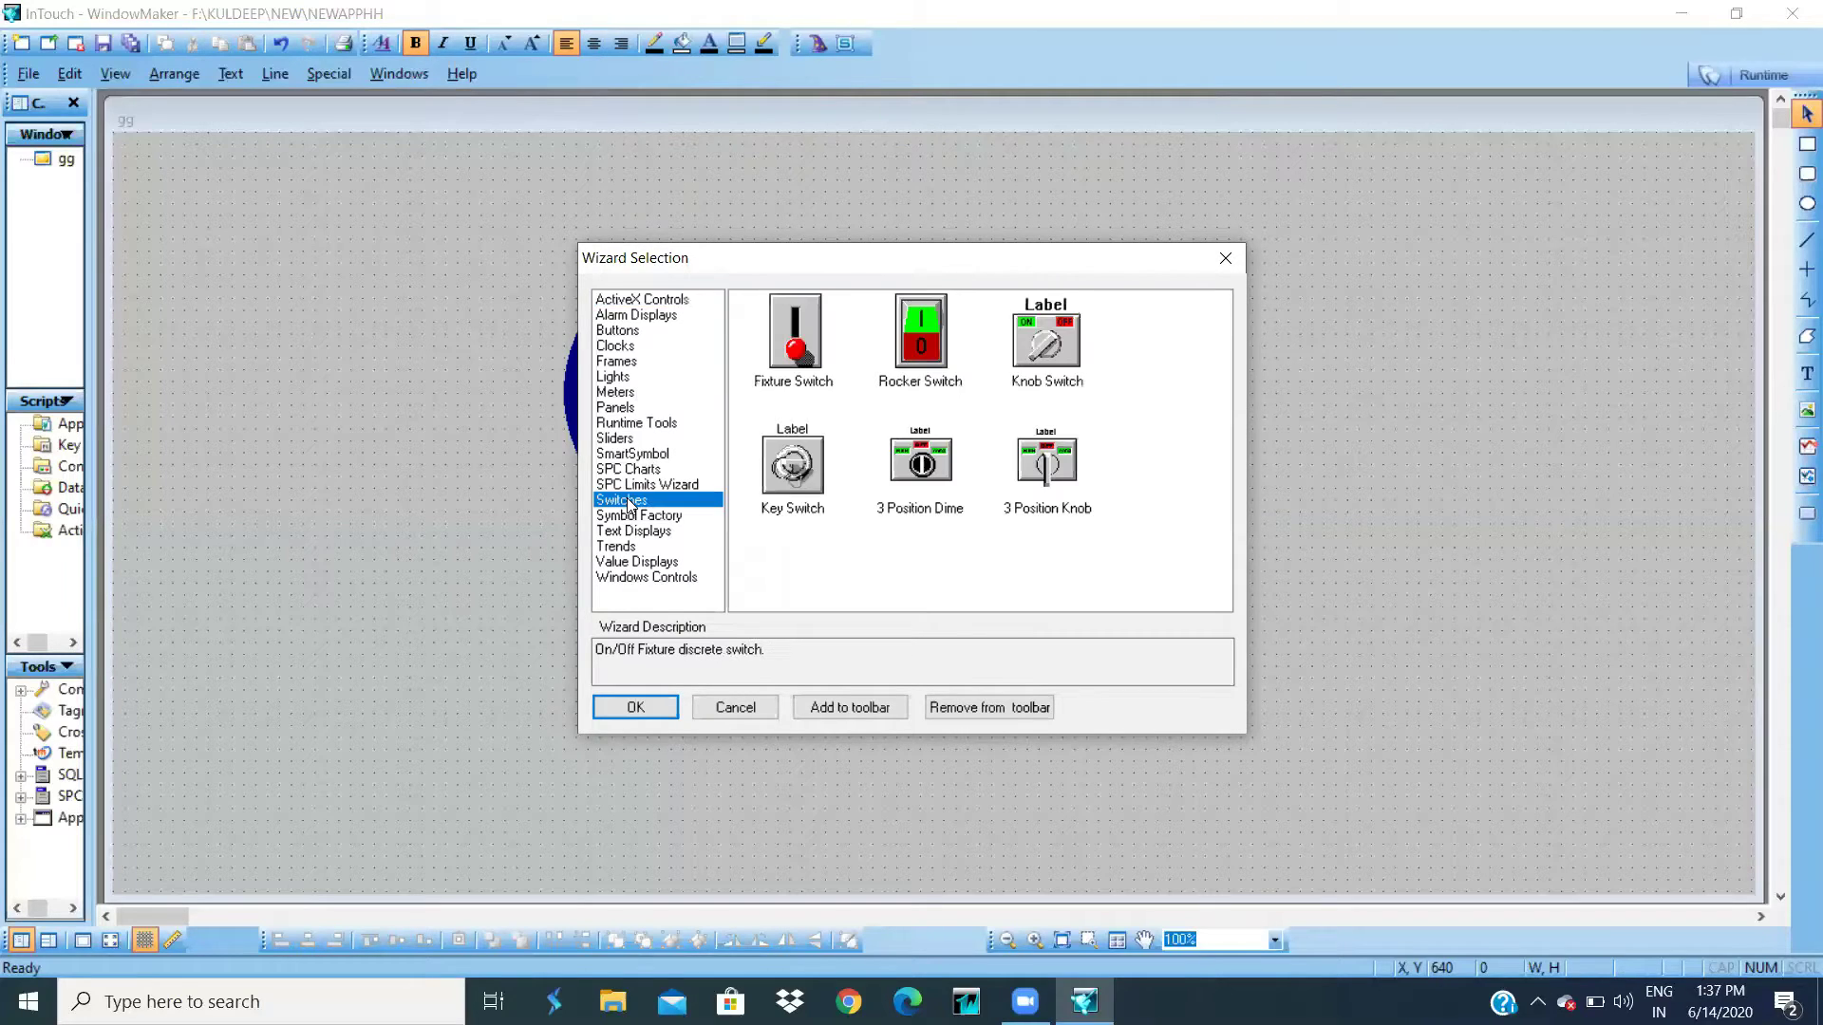
pyautogui.doubleClick(941, 345)
pyautogui.click(1050, 203)
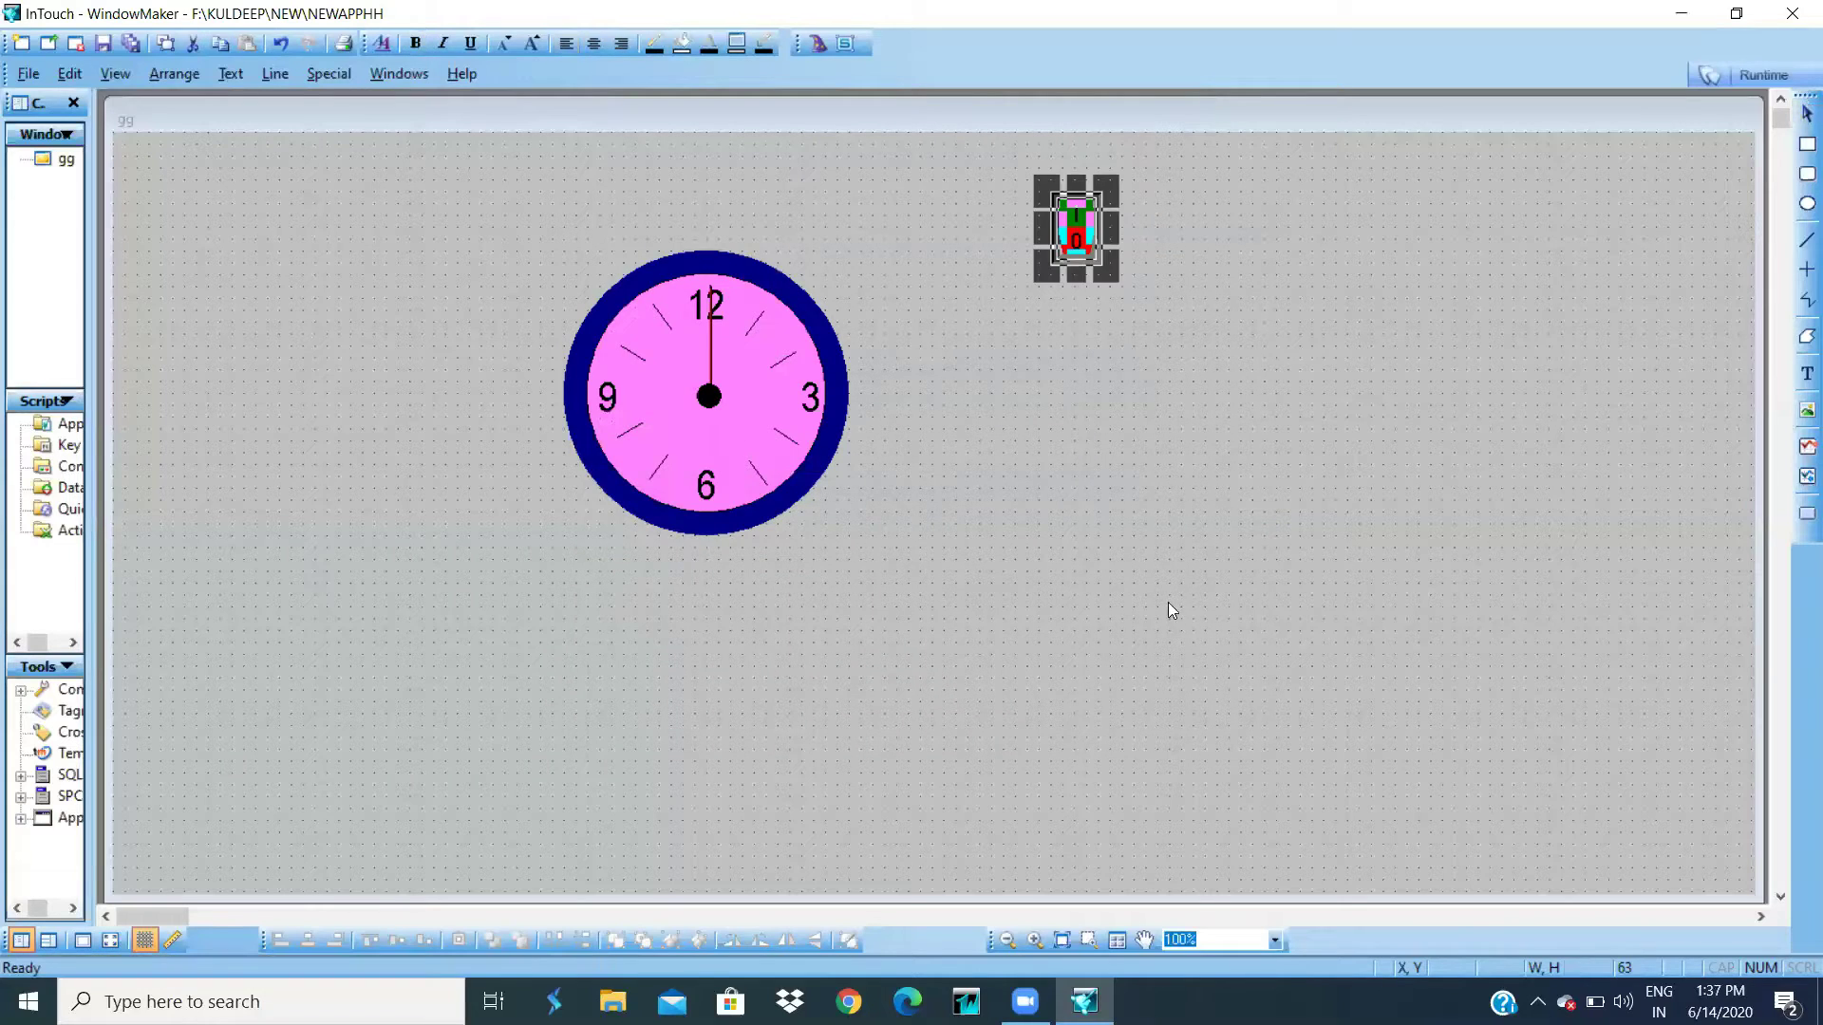
# - Assign the tagname s to the rocker switch and define it as Memory Discrete with Log Data enabled
pyautogui.doubleClick(1072, 229)
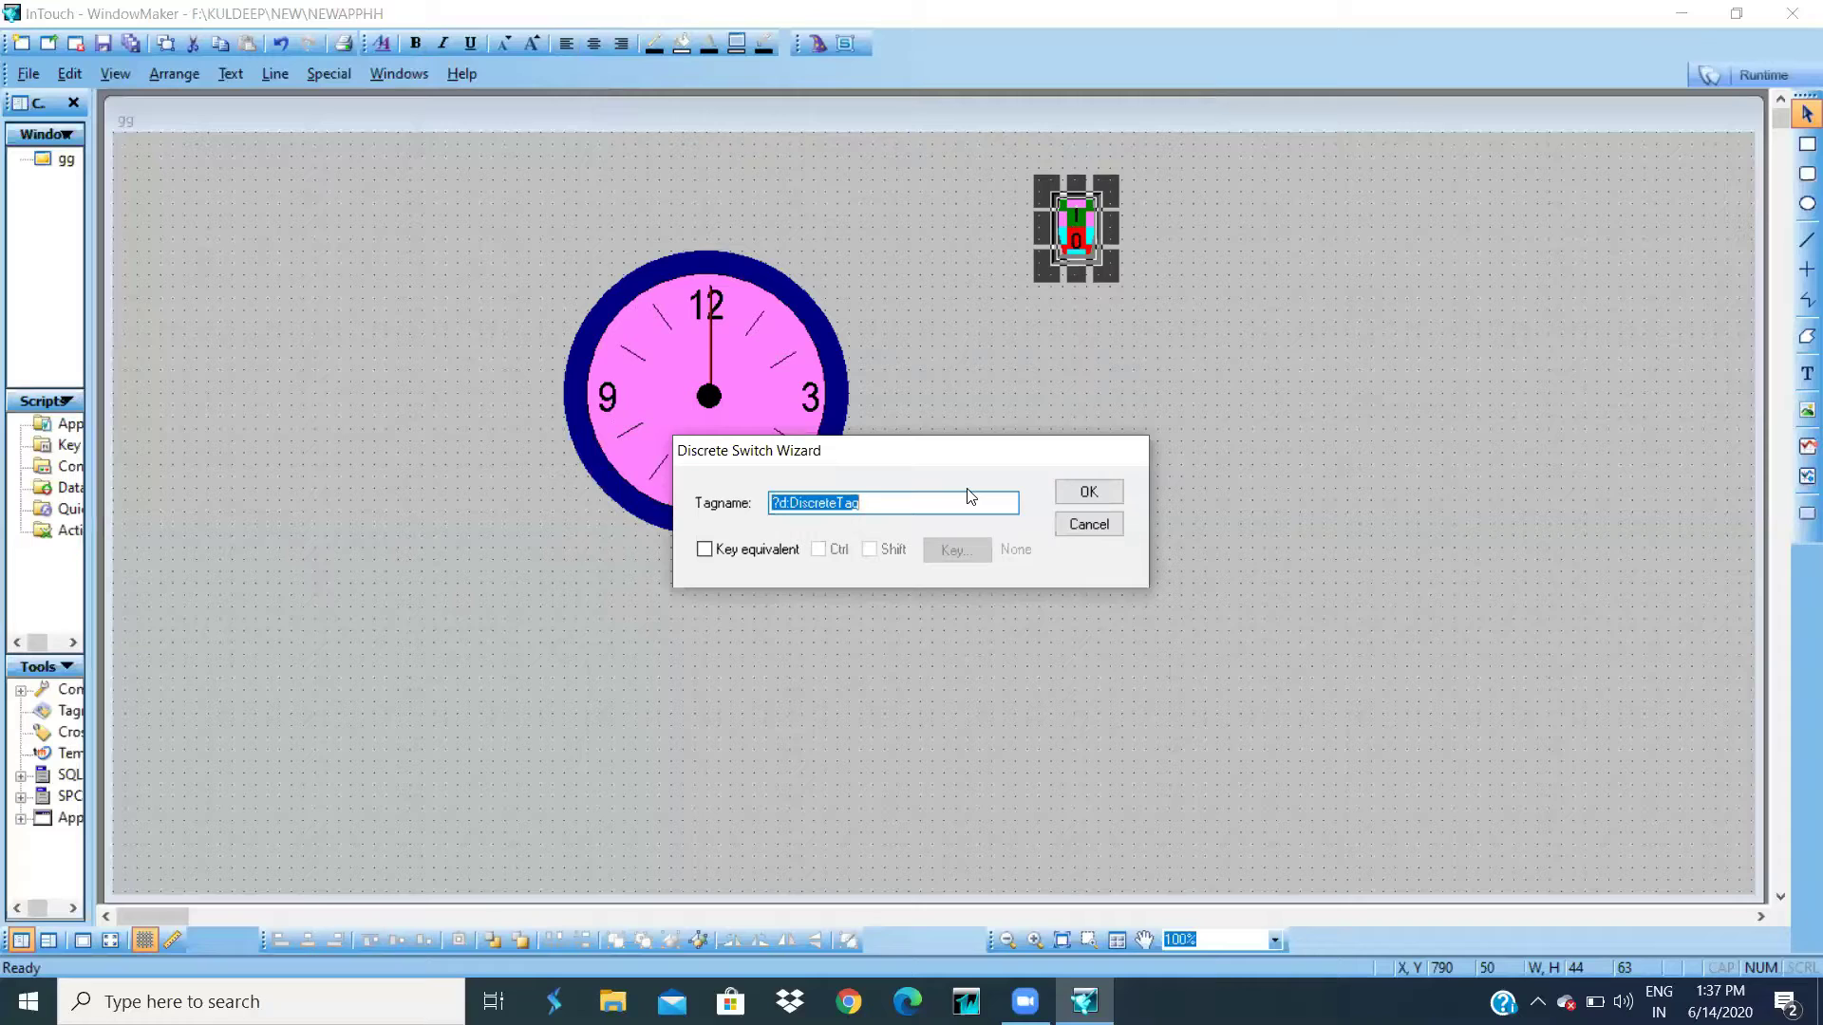
pyautogui.write('s')
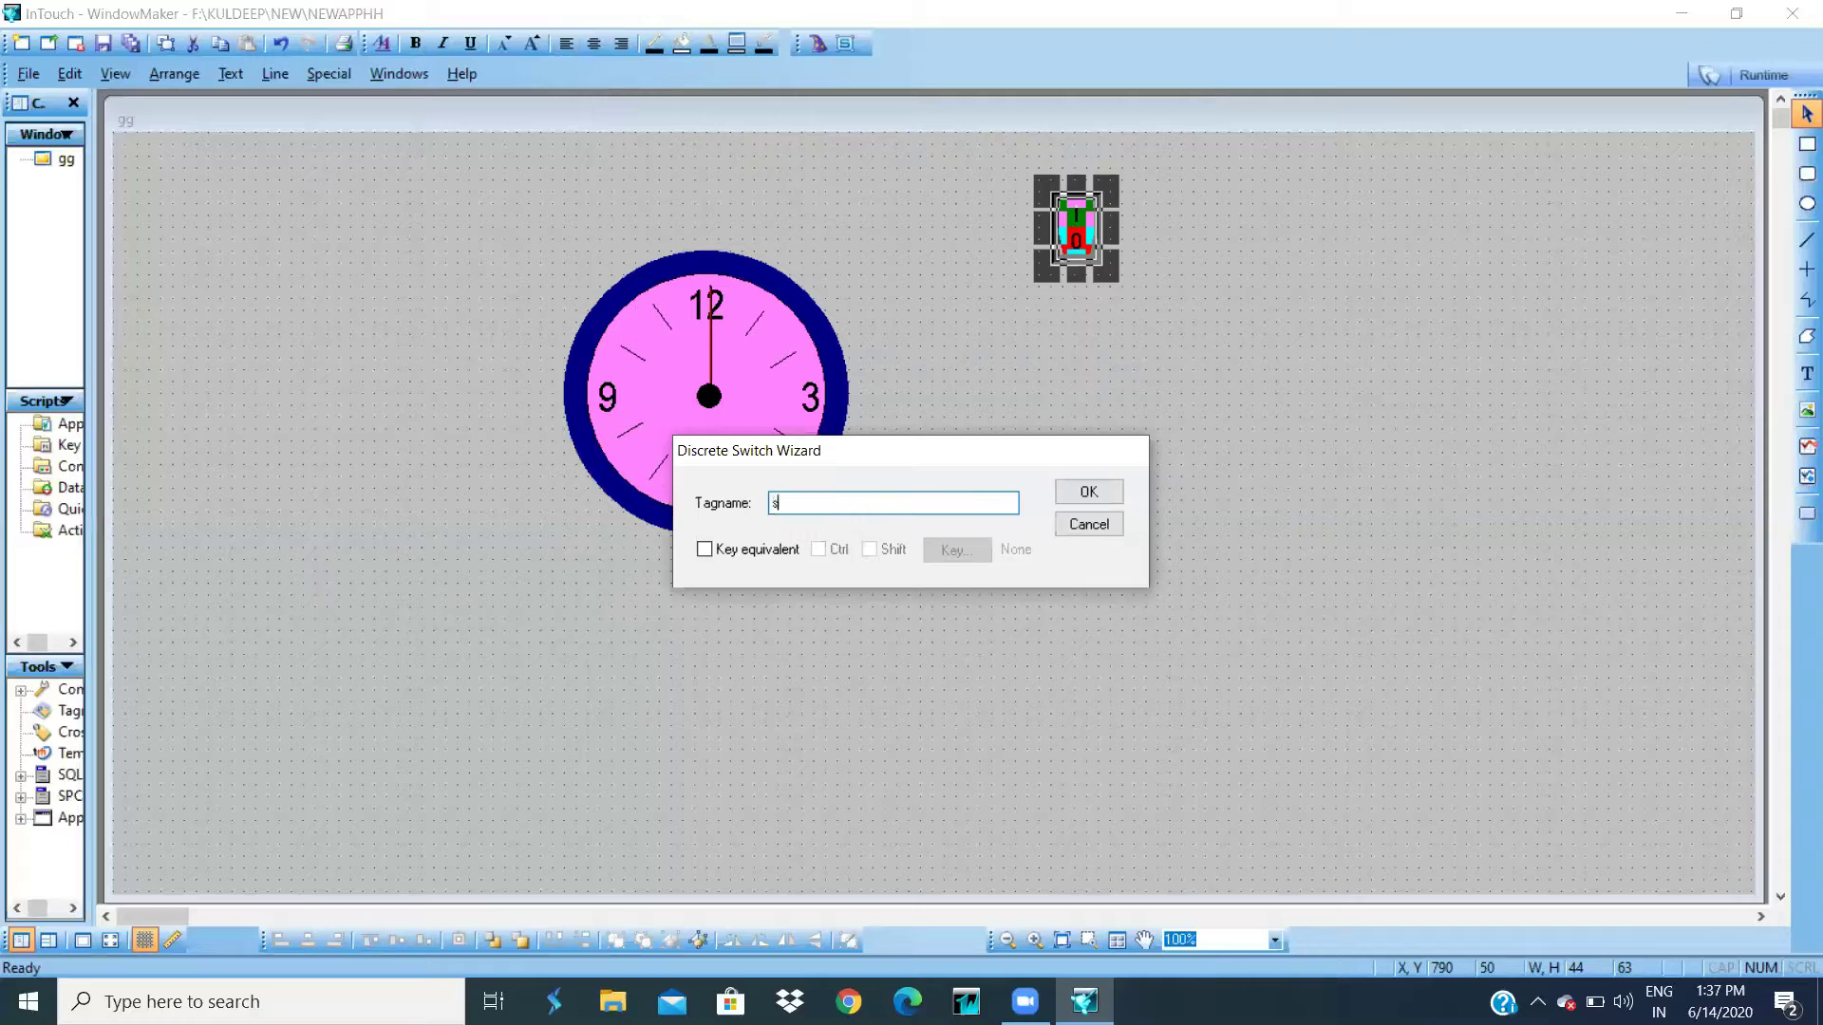
pyautogui.click(1068, 501)
pyautogui.click(863, 550)
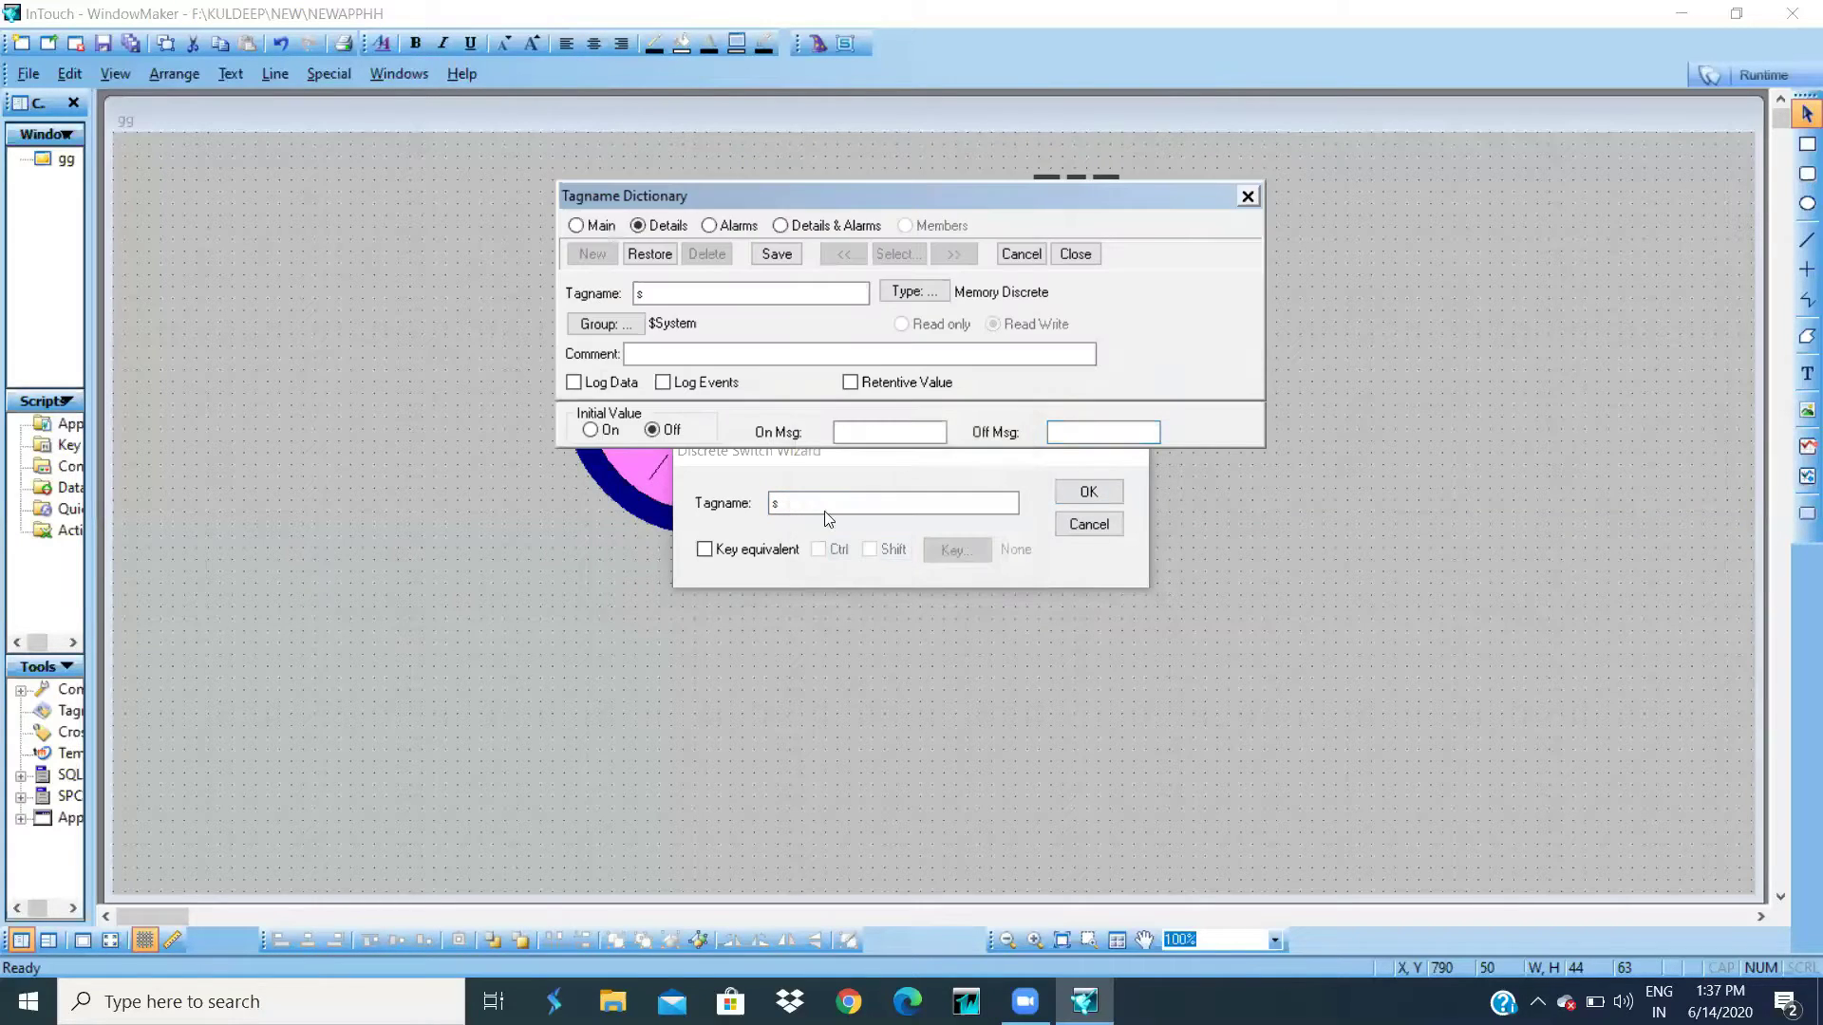
pyautogui.click(573, 382)
pyautogui.click(777, 254)
pyautogui.click(1094, 253)
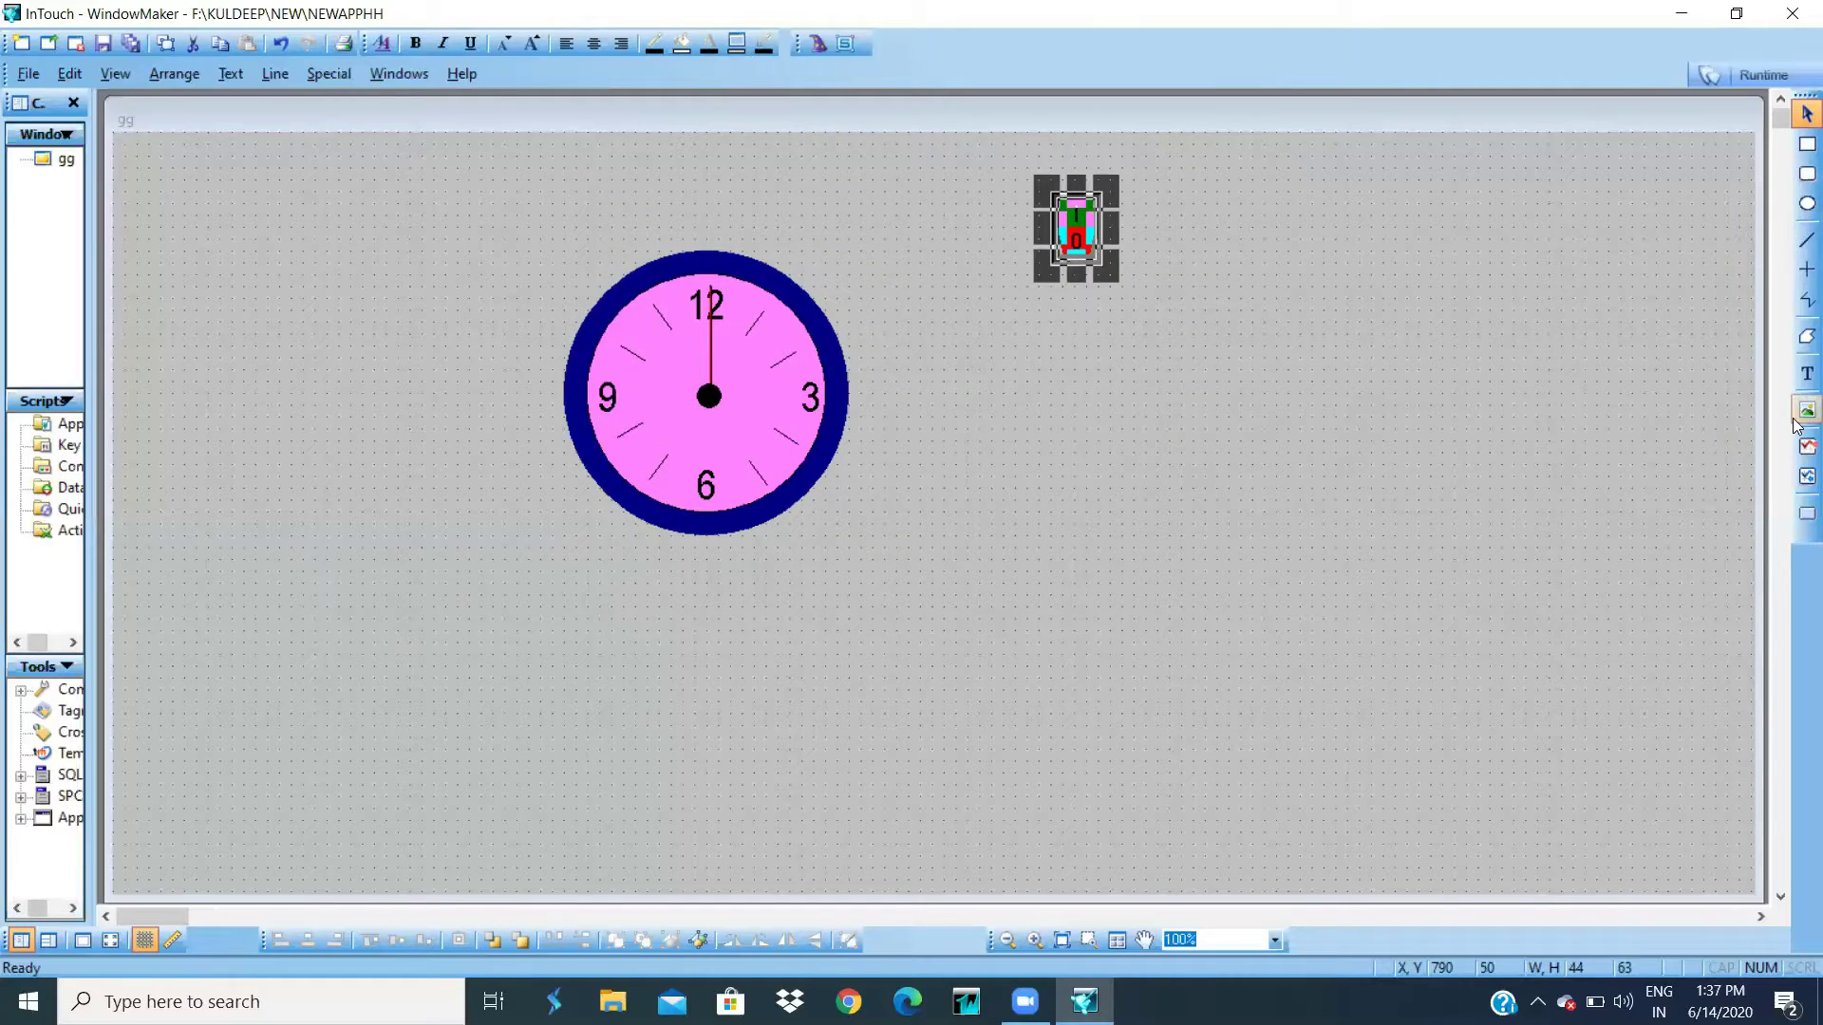
# - Add the text label "HOUR-" below the clock
pyautogui.click(1799, 377)
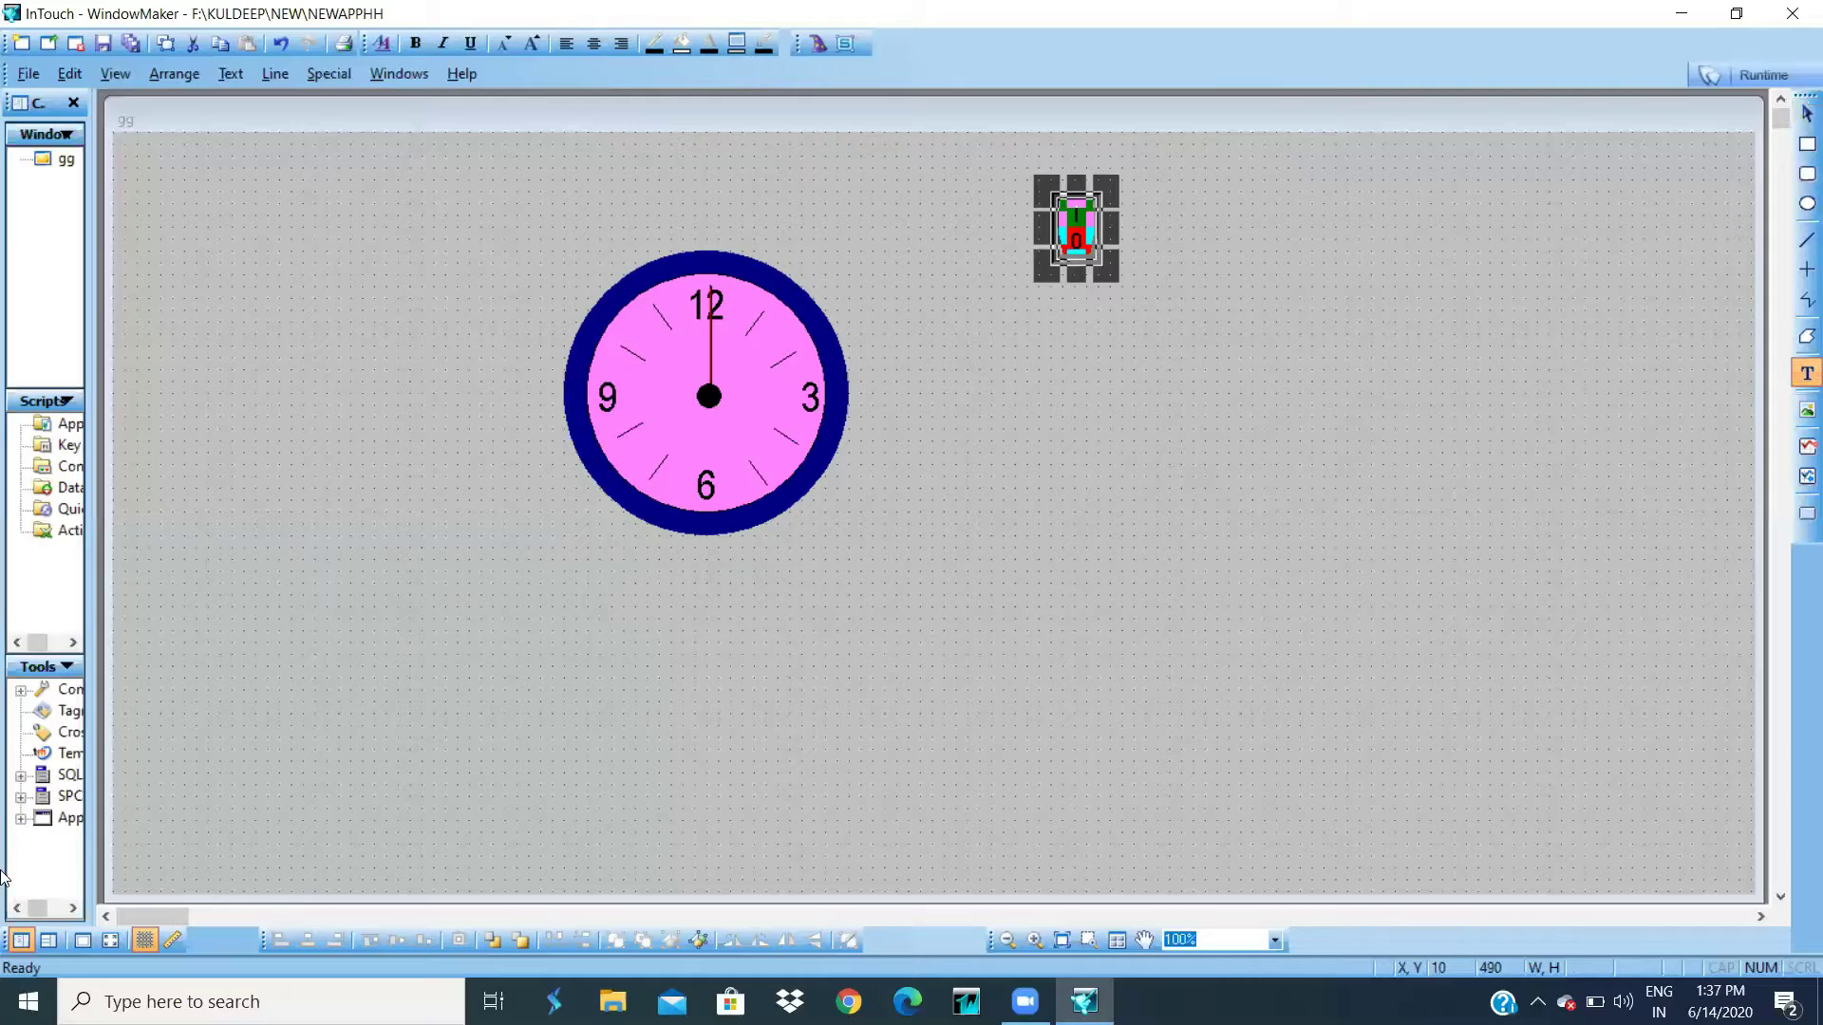
pyautogui.click(648, 588)
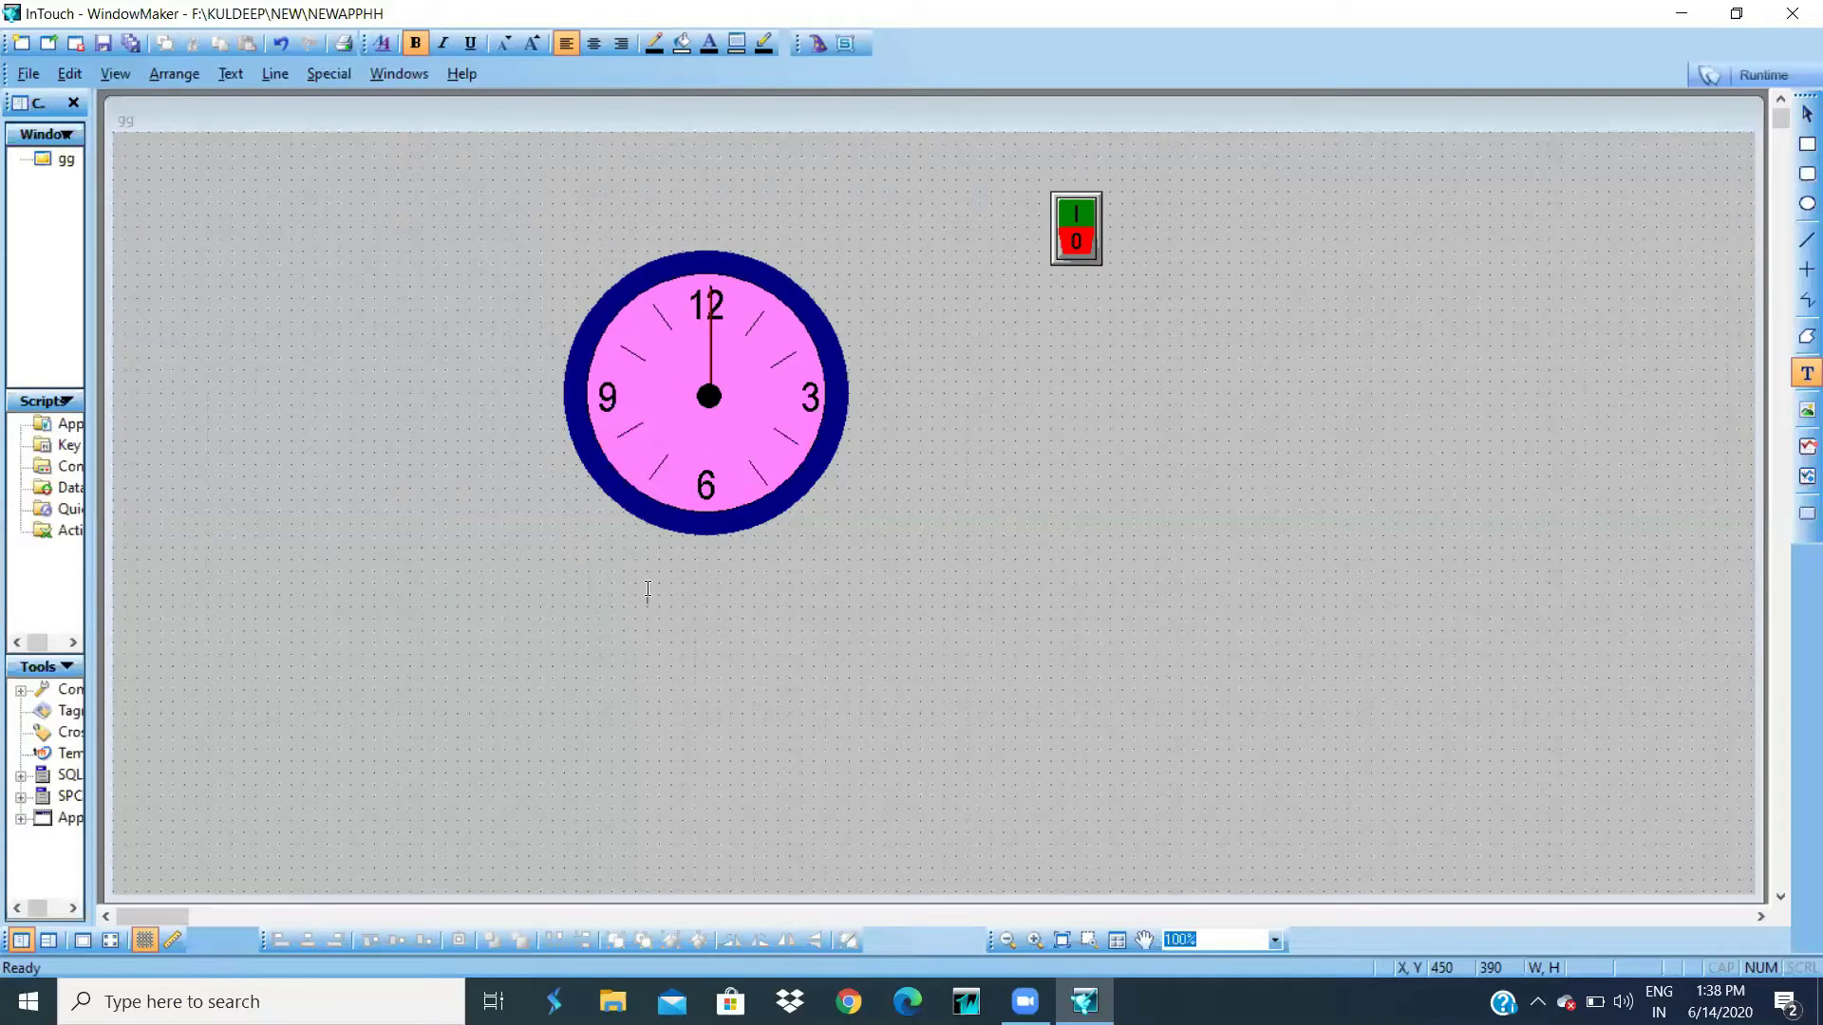
pyautogui.press('capslock')
pyautogui.click(649, 589)
pyautogui.write('HOUR-')
pyautogui.press('Escape')
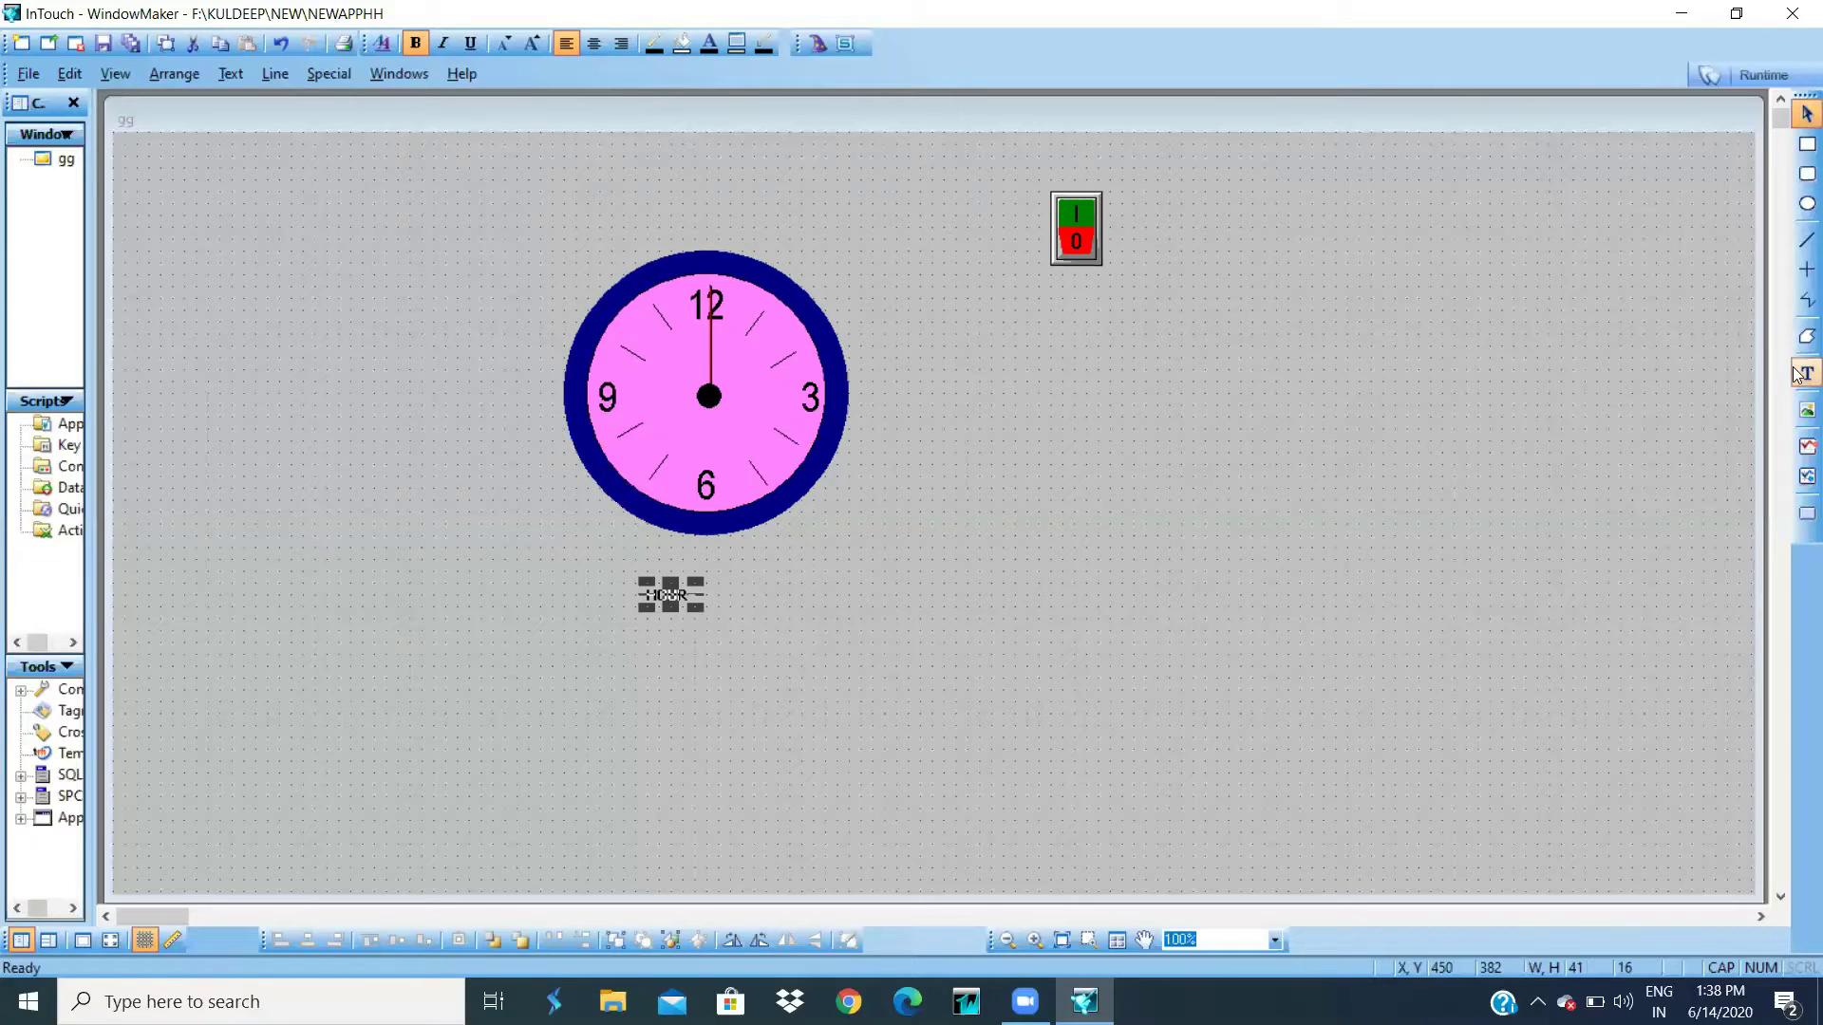
# - Add the text label "MINUTE-" beneath the HOUR- label
pyautogui.click(1800, 372)
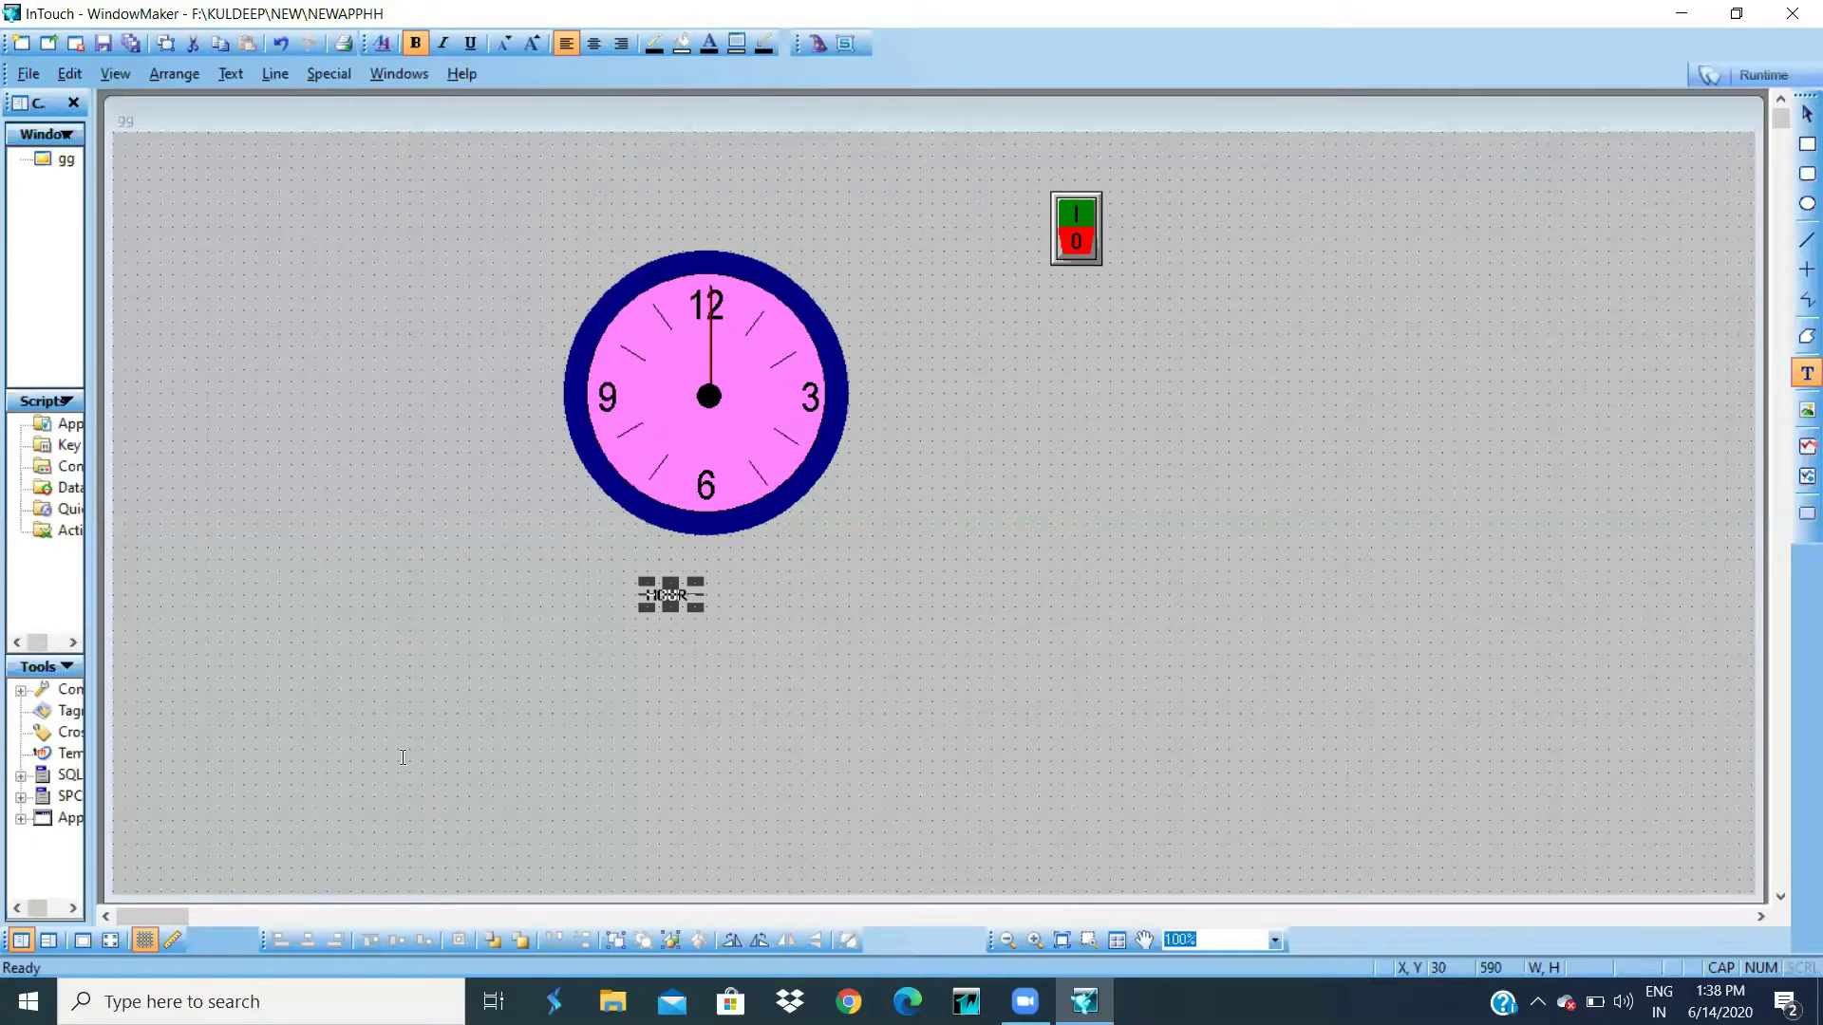
pyautogui.click(641, 649)
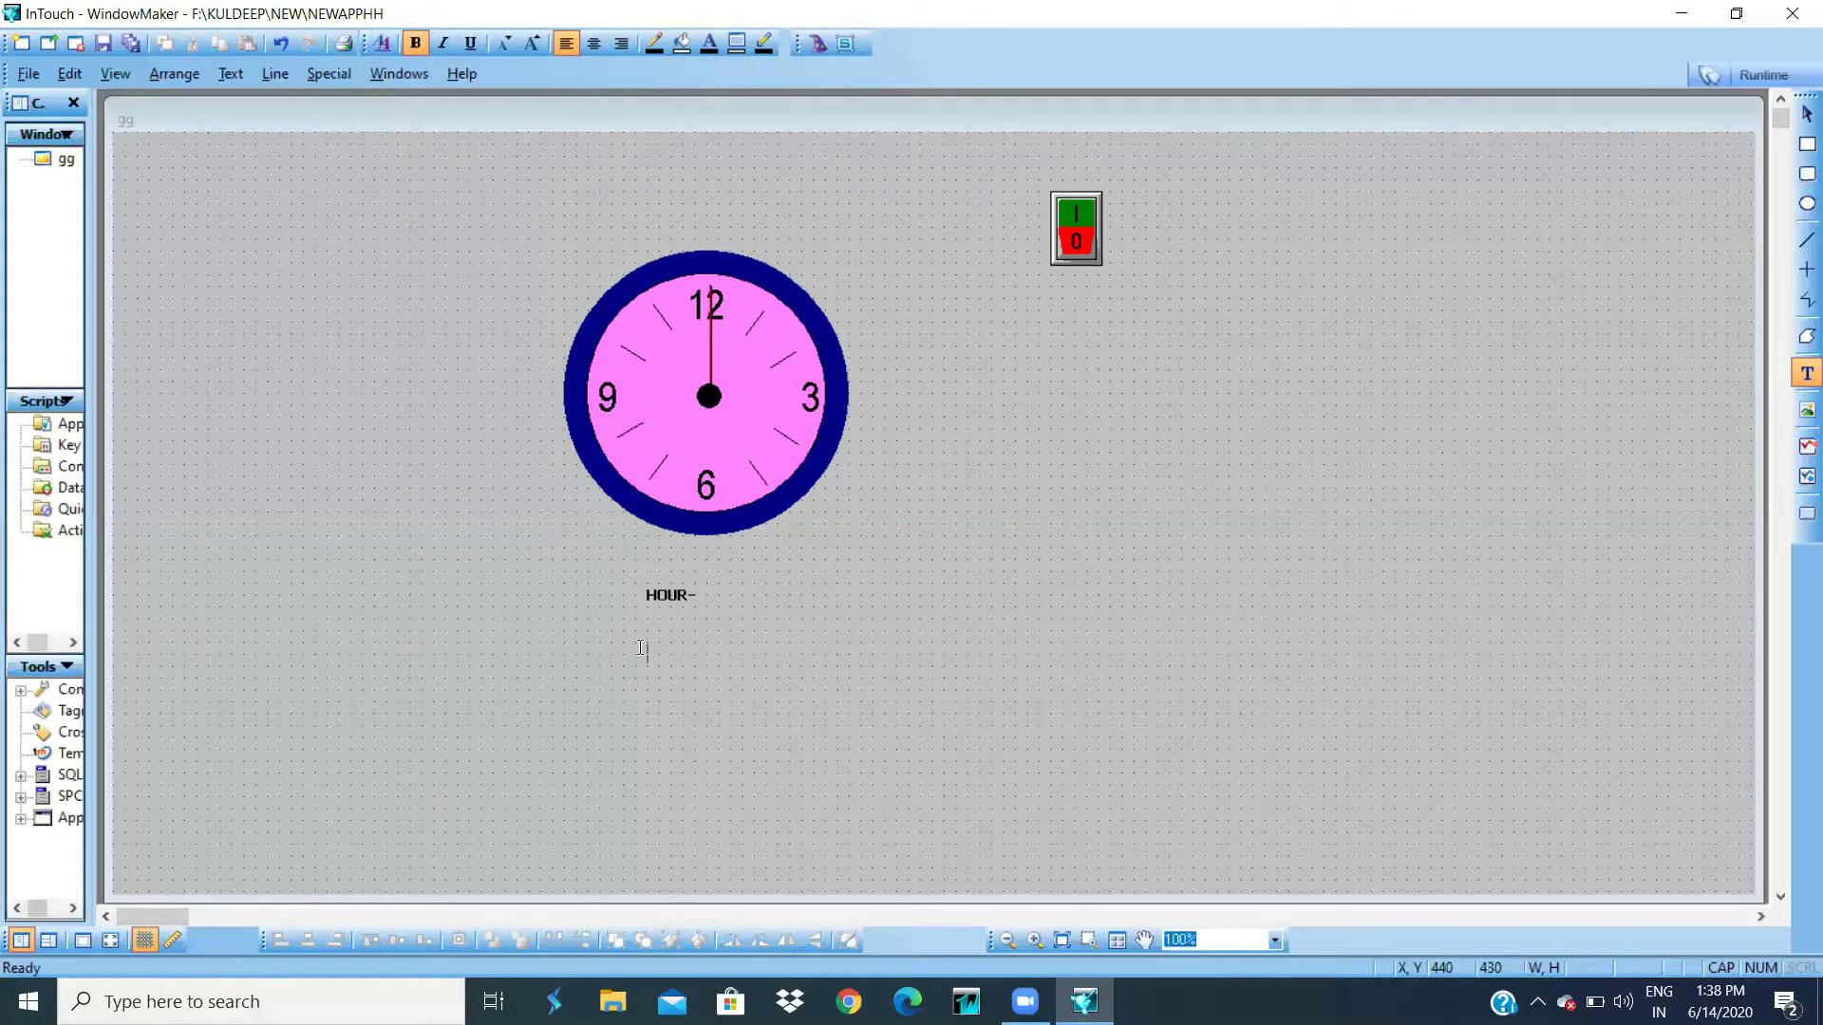
pyautogui.write('MINUTE-')
pyautogui.press('Escape')
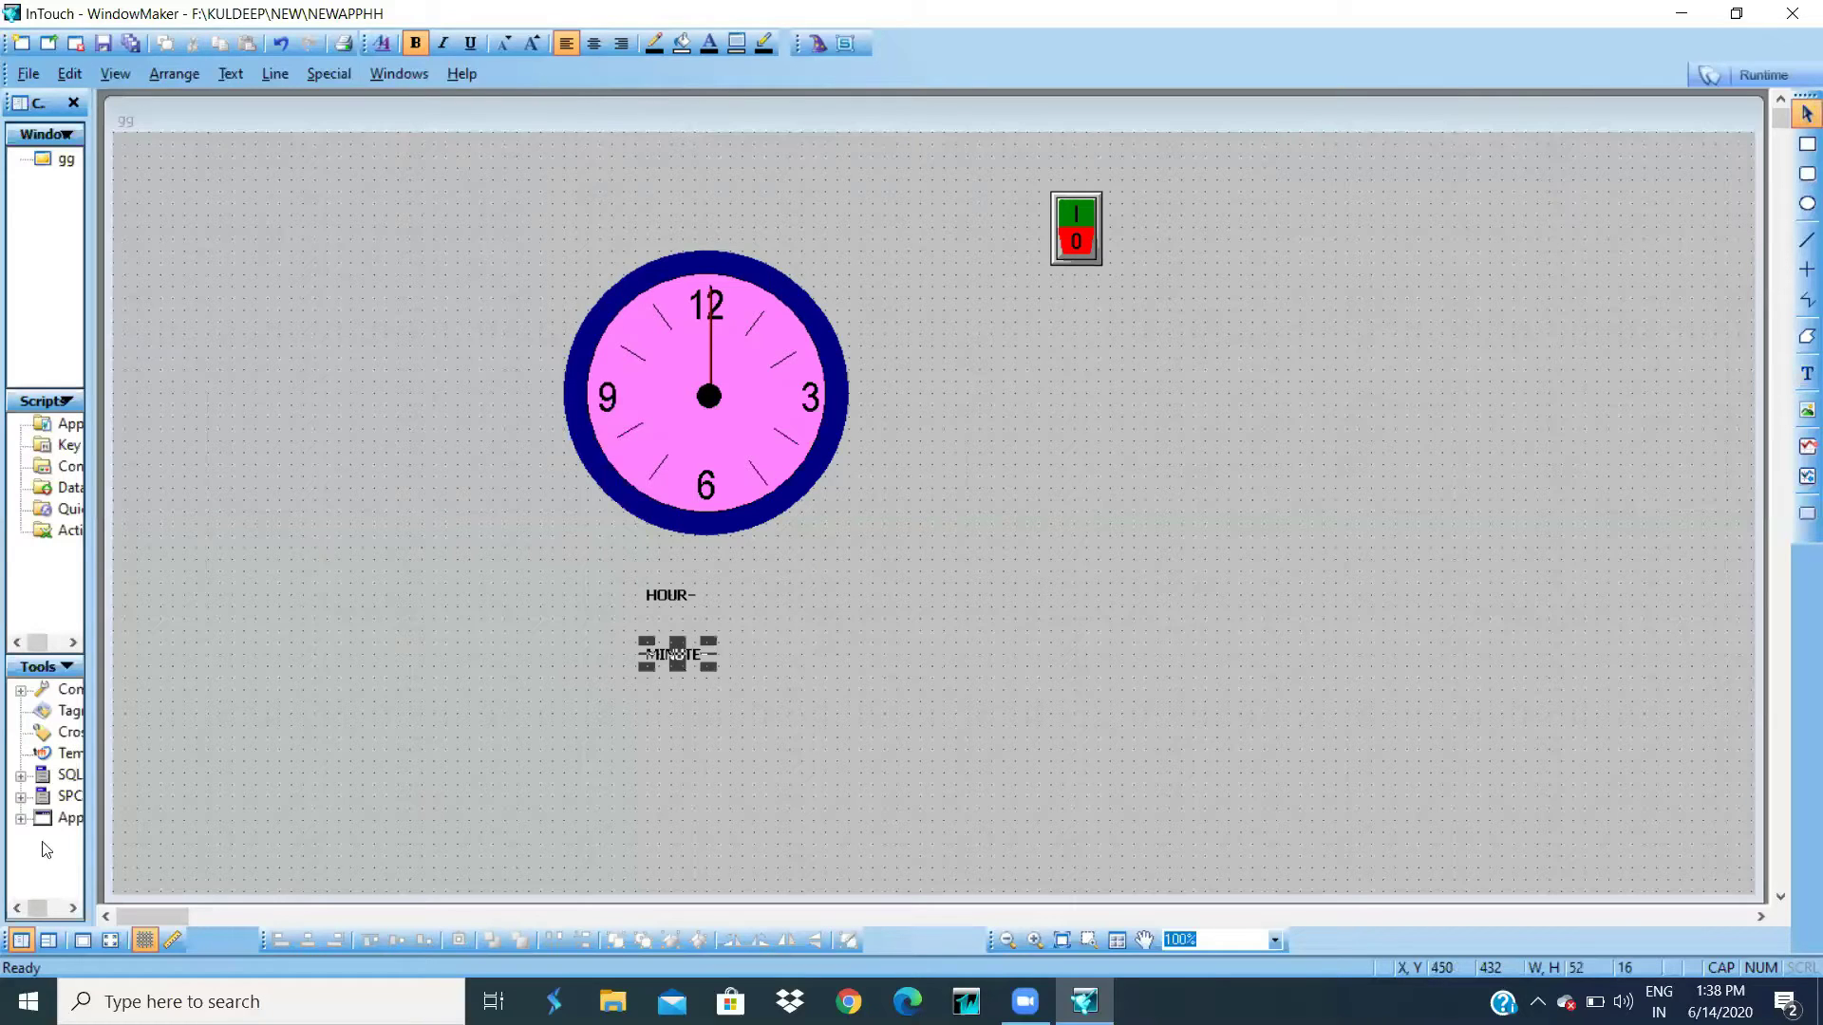
# - Add the text label "SECOND-" beneath the MINUTE- label and return to the selection tool
pyautogui.click(1806, 373)
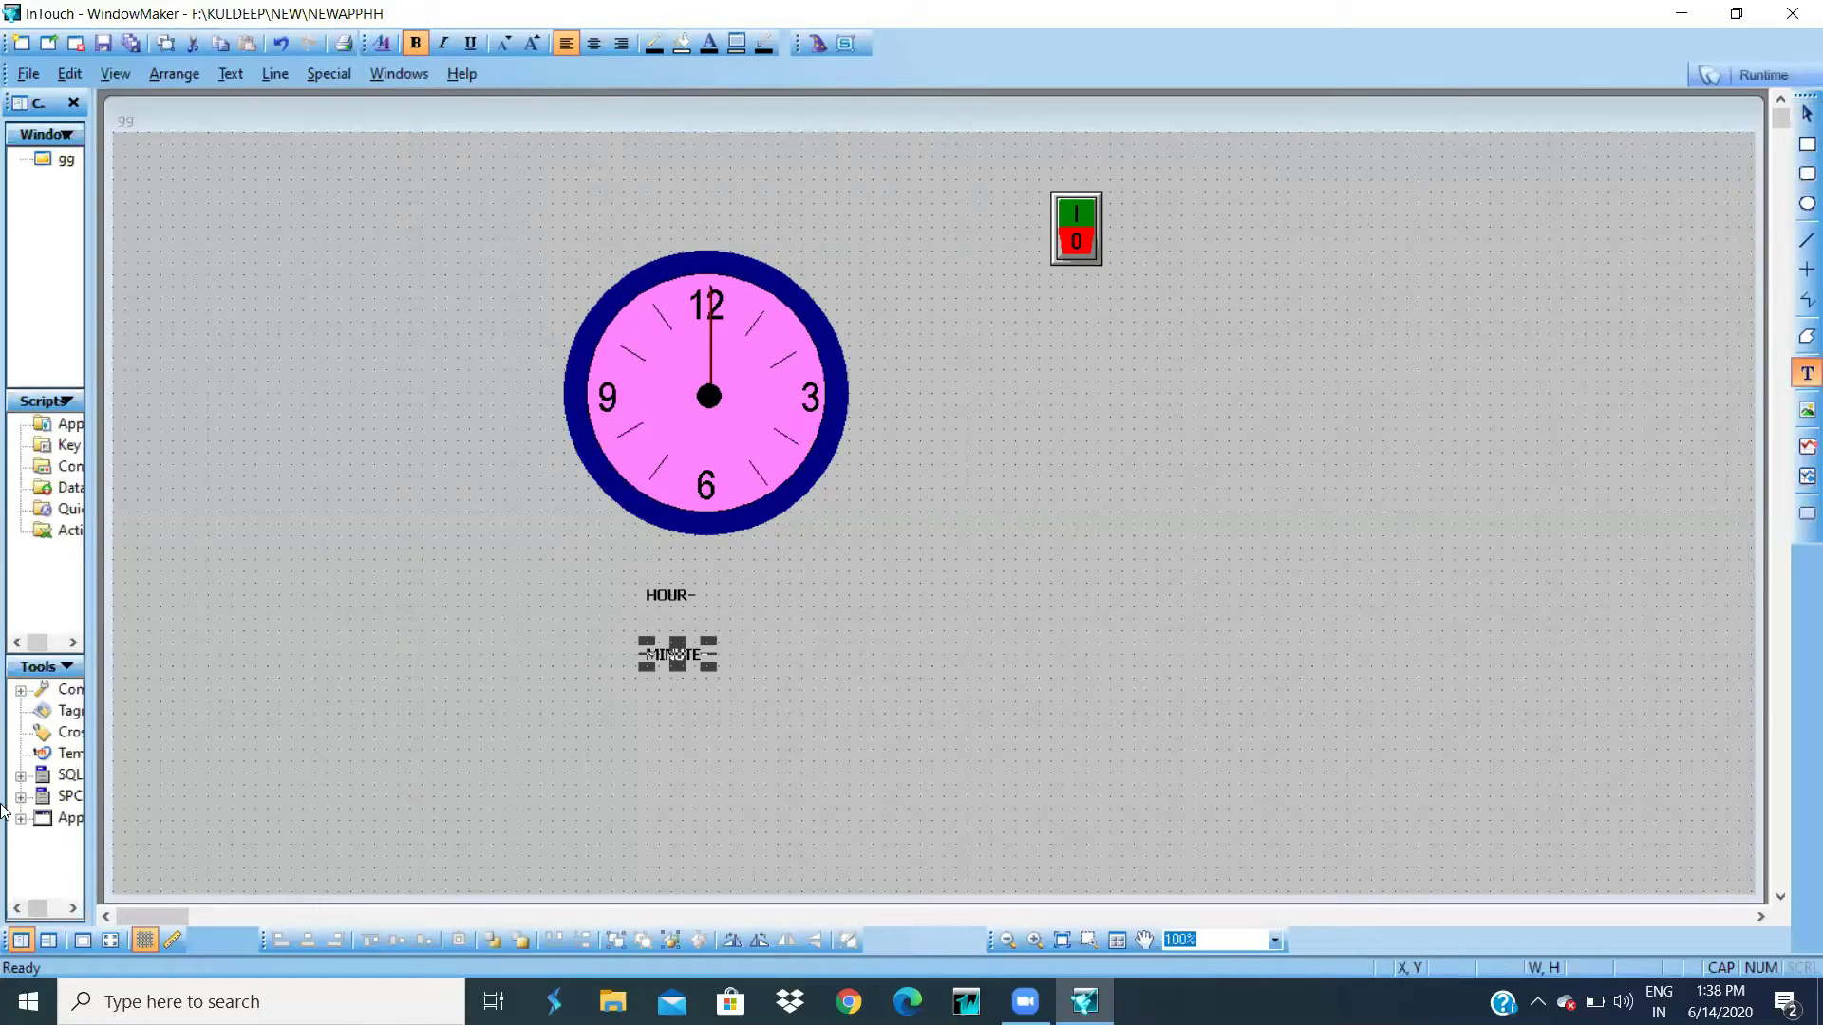
pyautogui.click(647, 690)
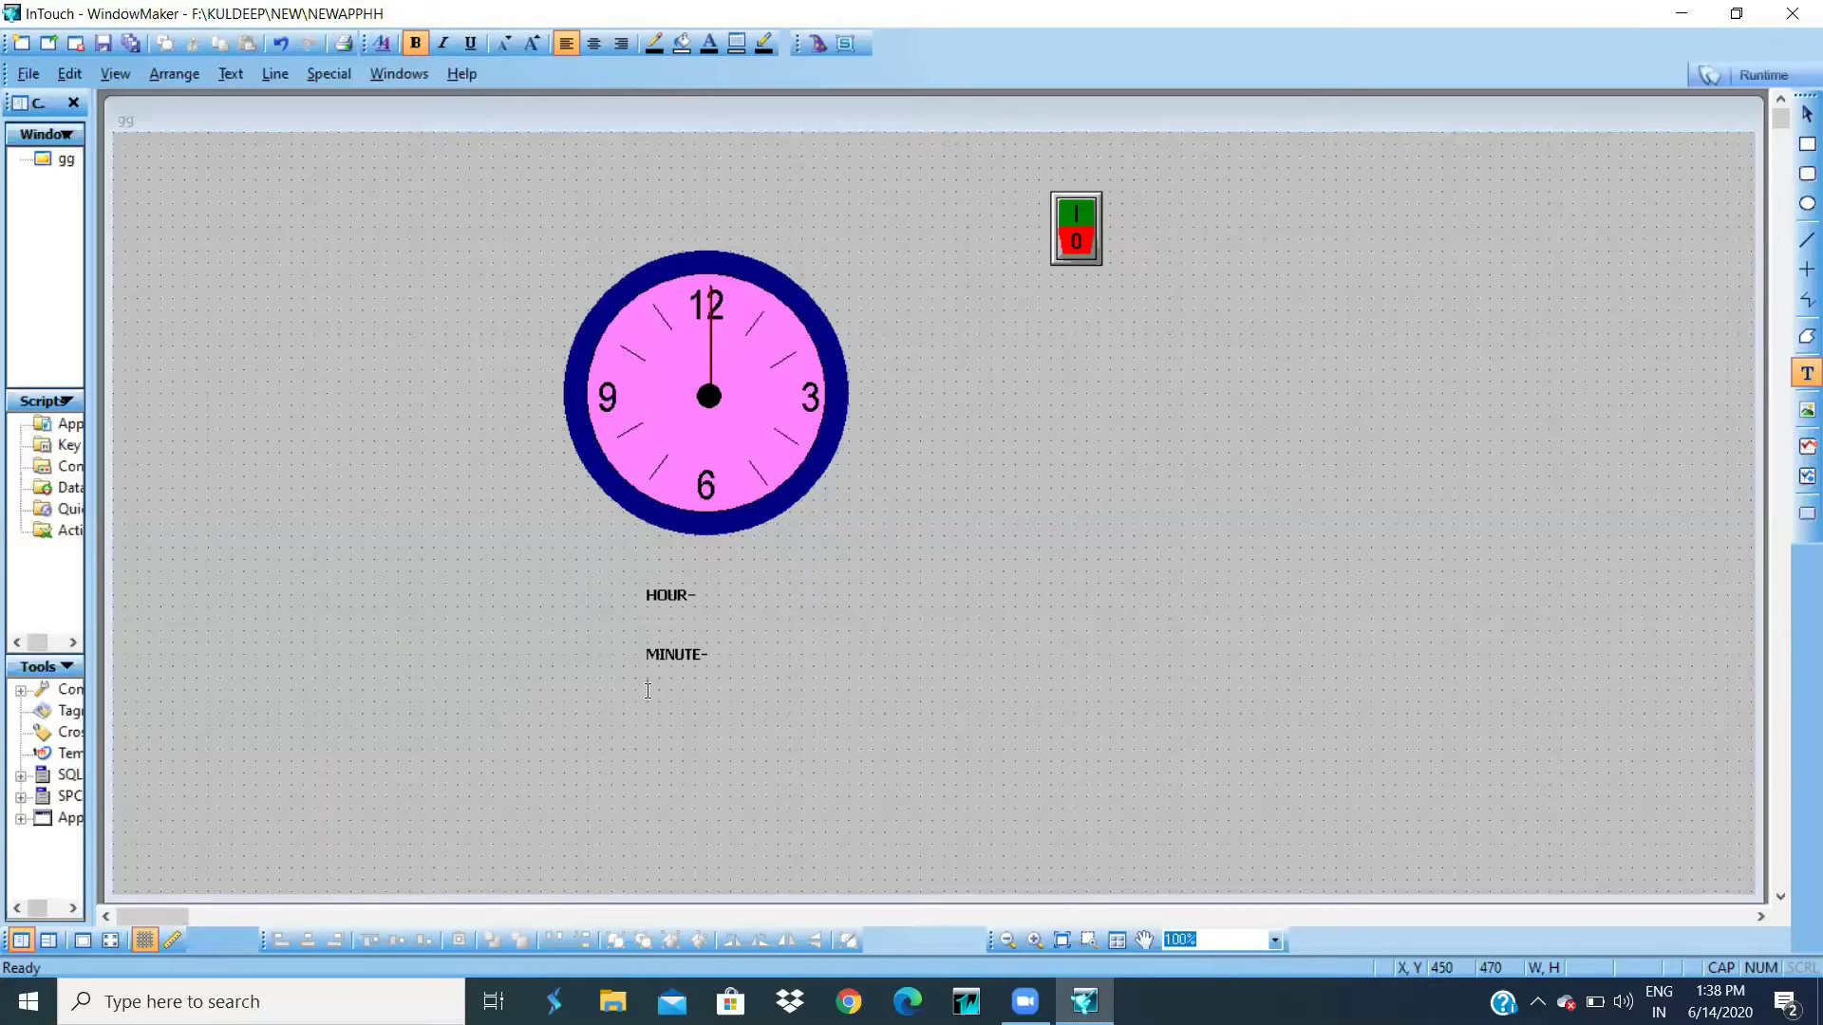
pyautogui.write('SECOND-')
pyautogui.click(447, 602)
pyautogui.click(1806, 113)
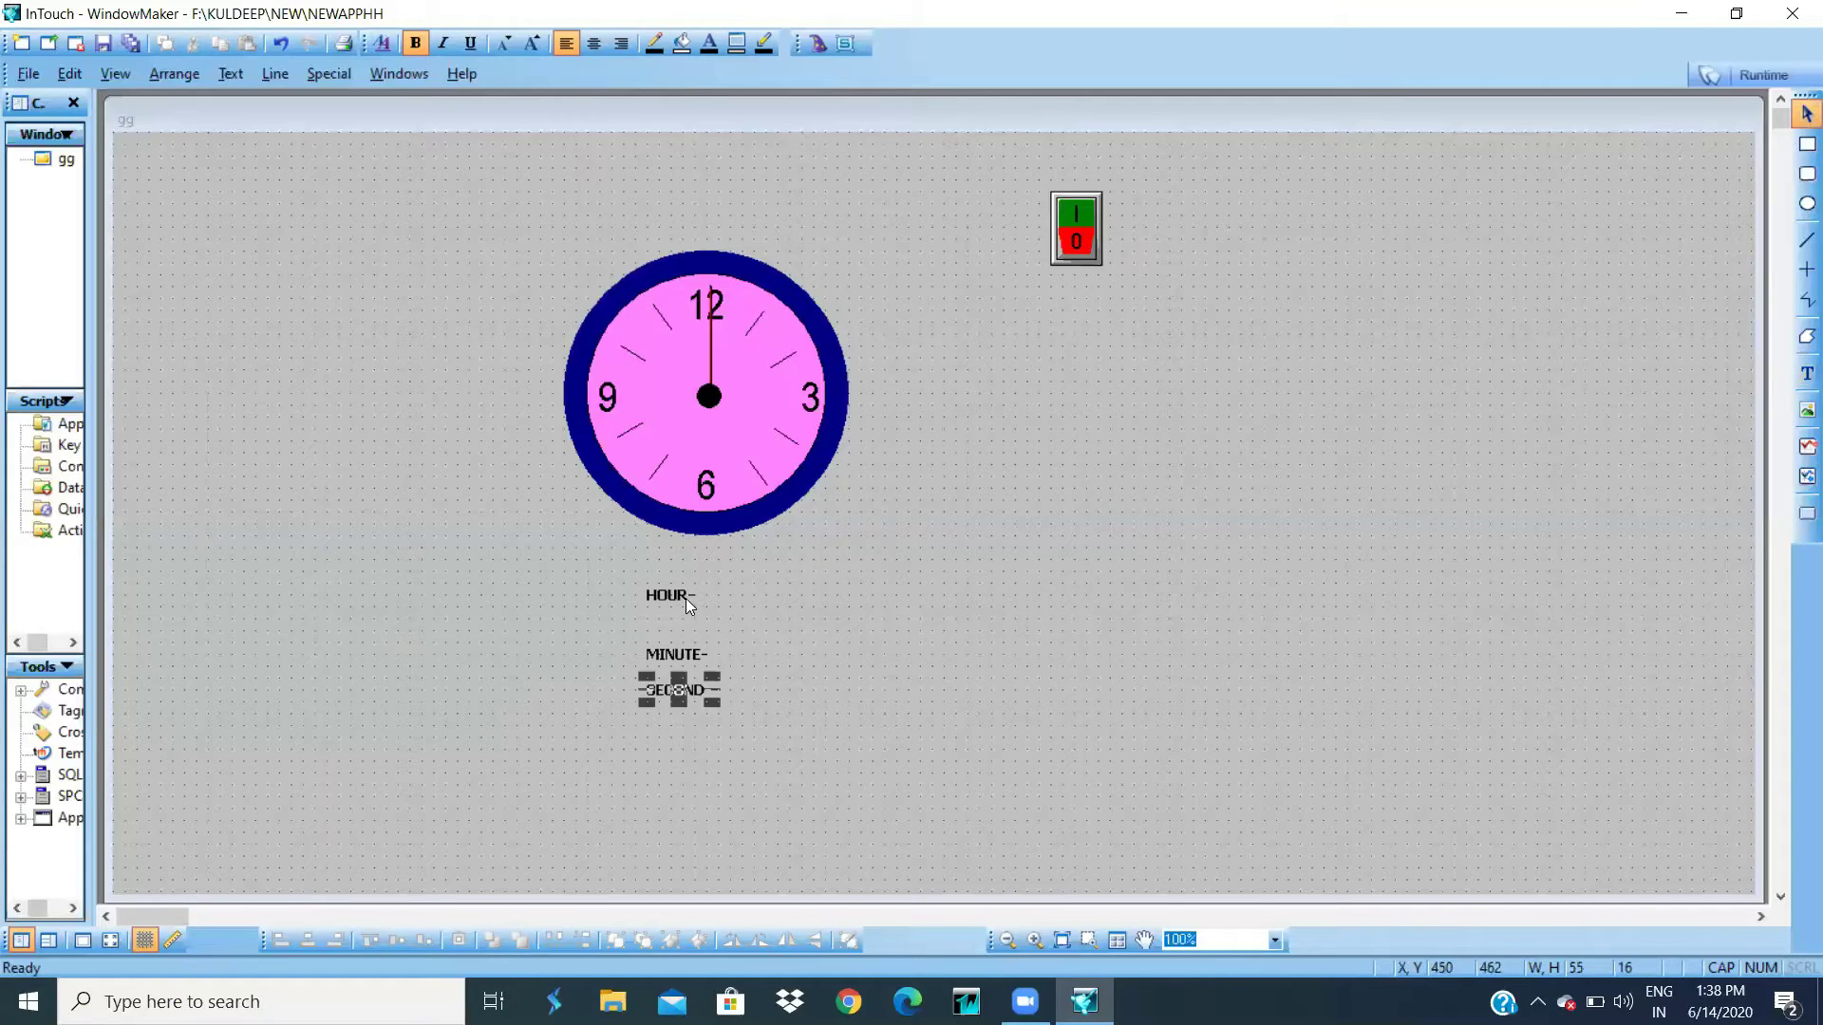
# - Move the HOUR- label slightly down and to the right, closer to the MINUTE- label
pyautogui.click(683, 594)
pyautogui.moveTo(683, 594); pyautogui.dragTo(685, 602)
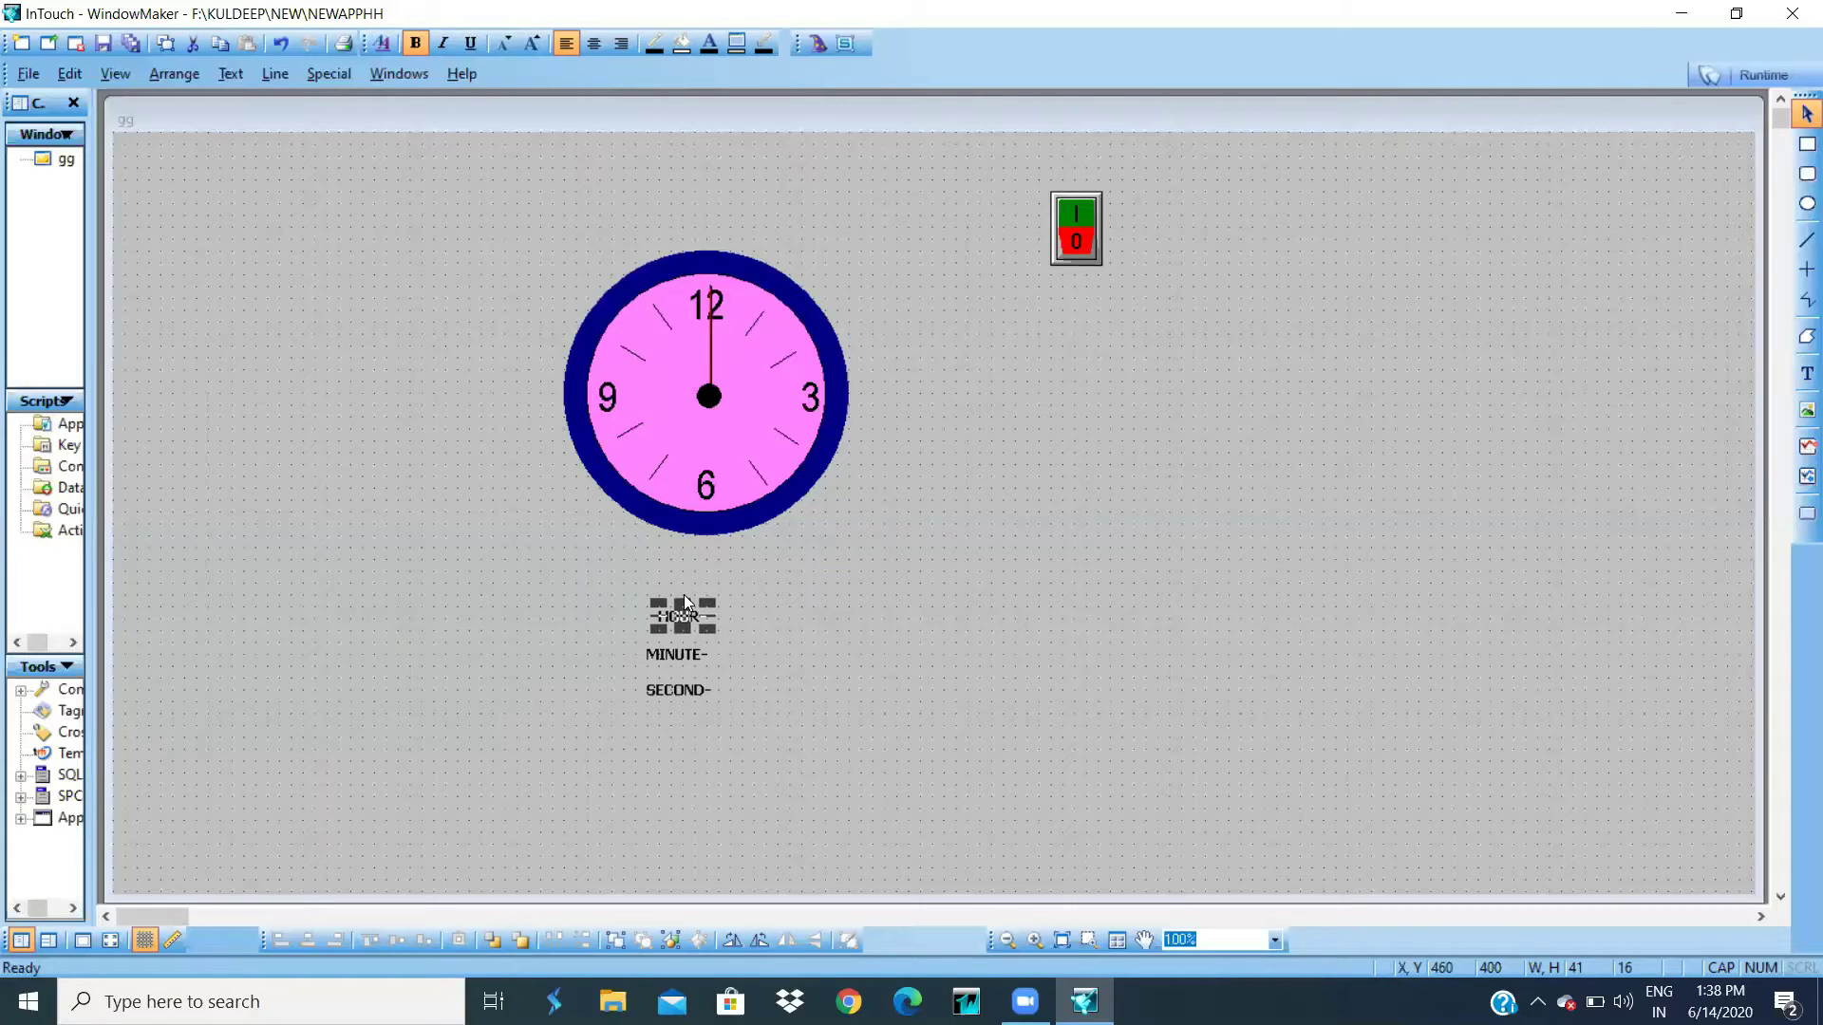
pyautogui.click(949, 550)
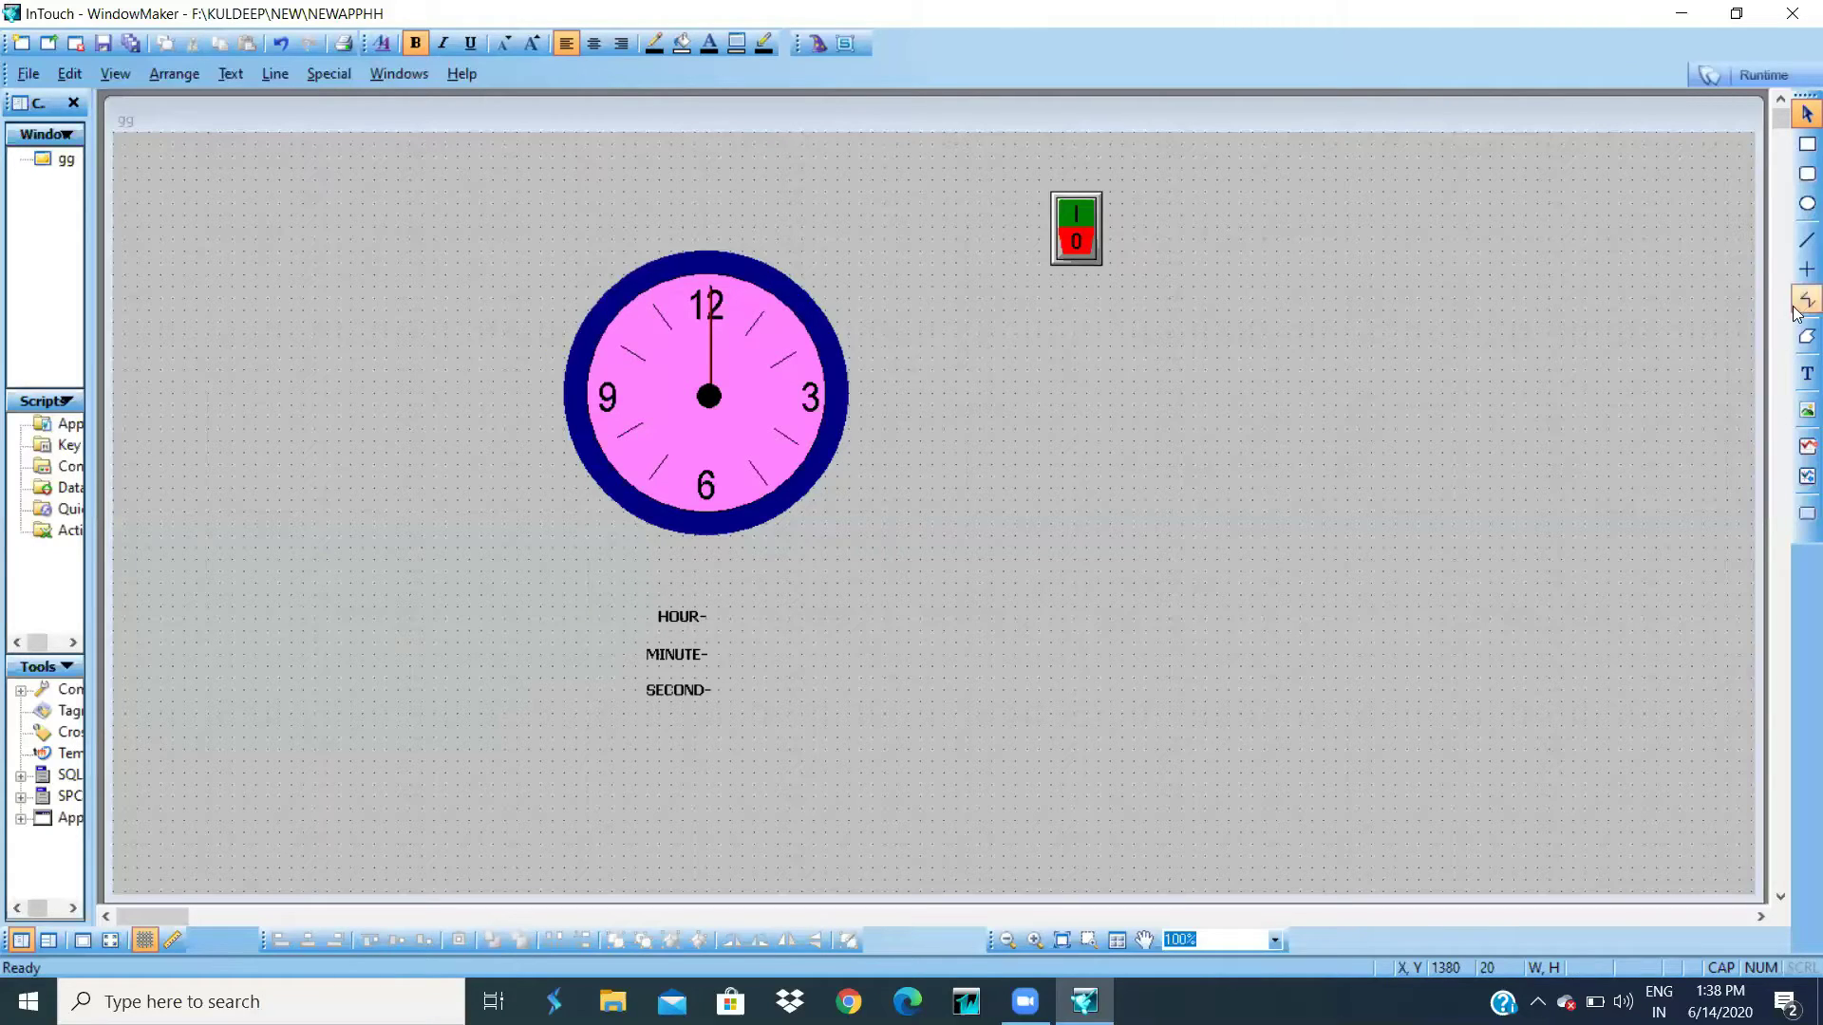
# - Add a "##" text placeholder beside the HOUR- label and enlarge its font
pyautogui.click(1805, 374)
pyautogui.click(742, 615)
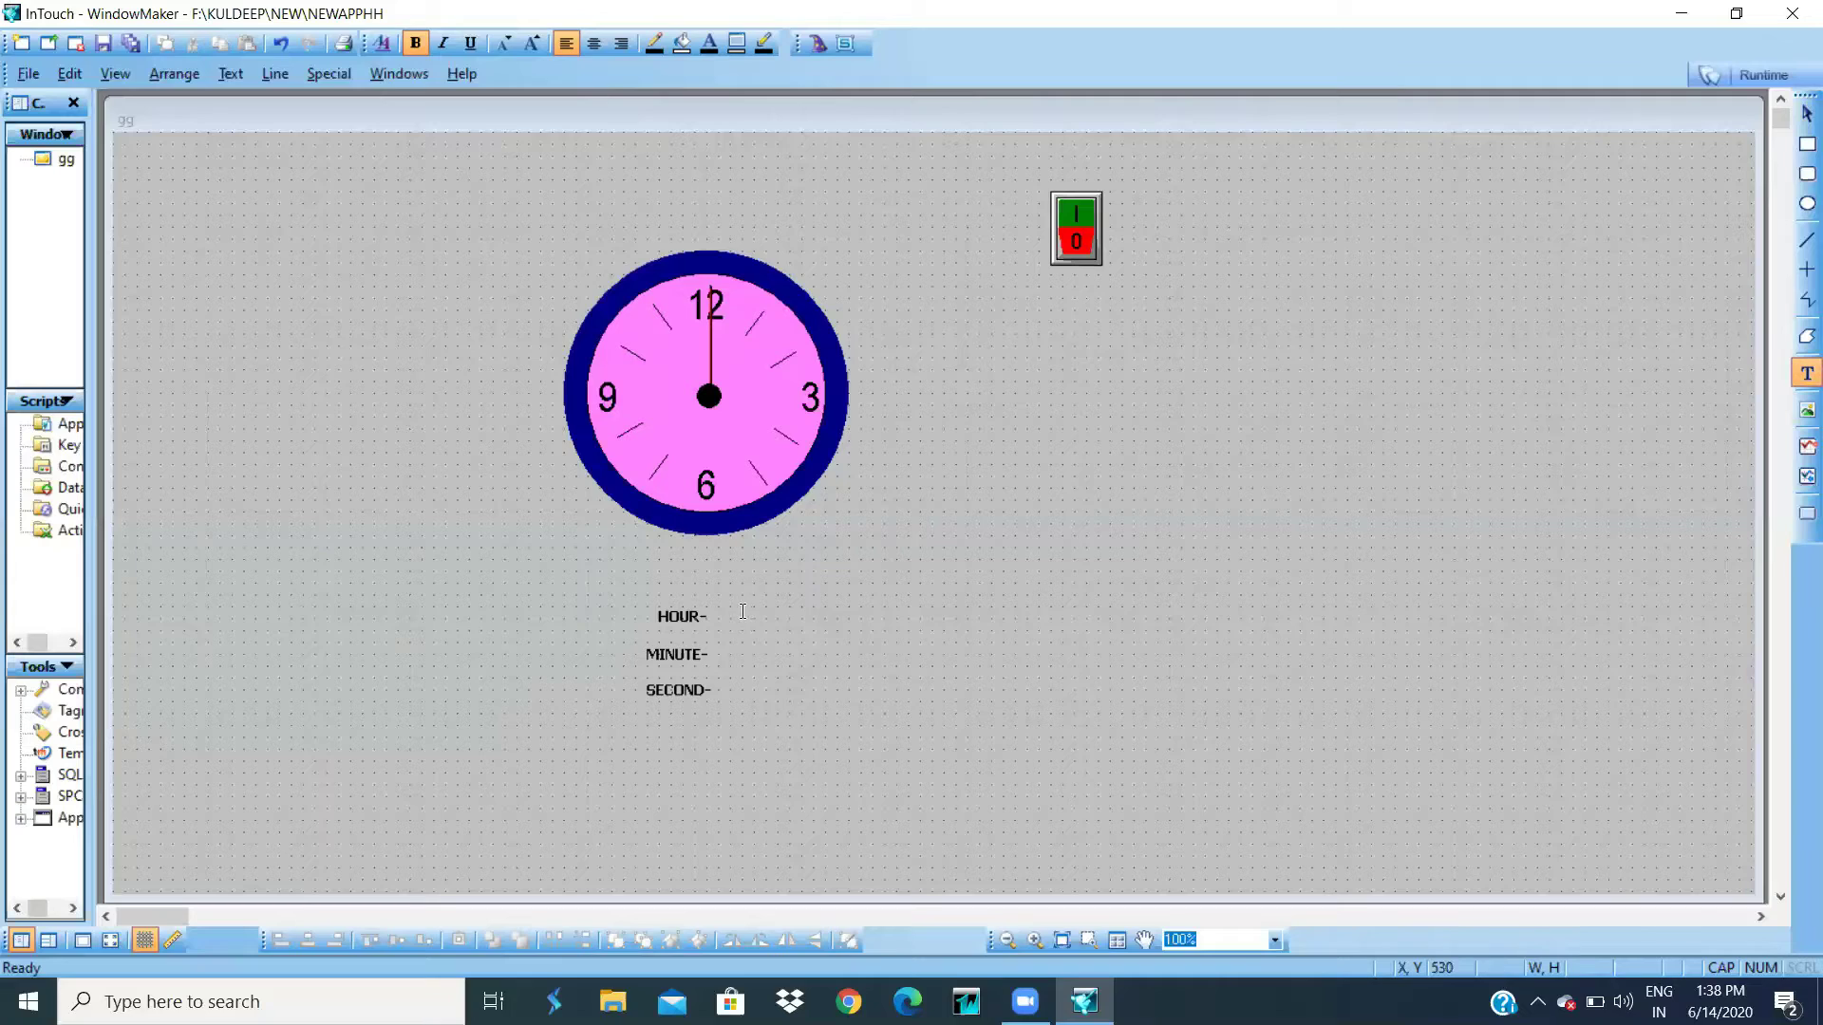
pyautogui.write('##')
pyautogui.click(836, 651)
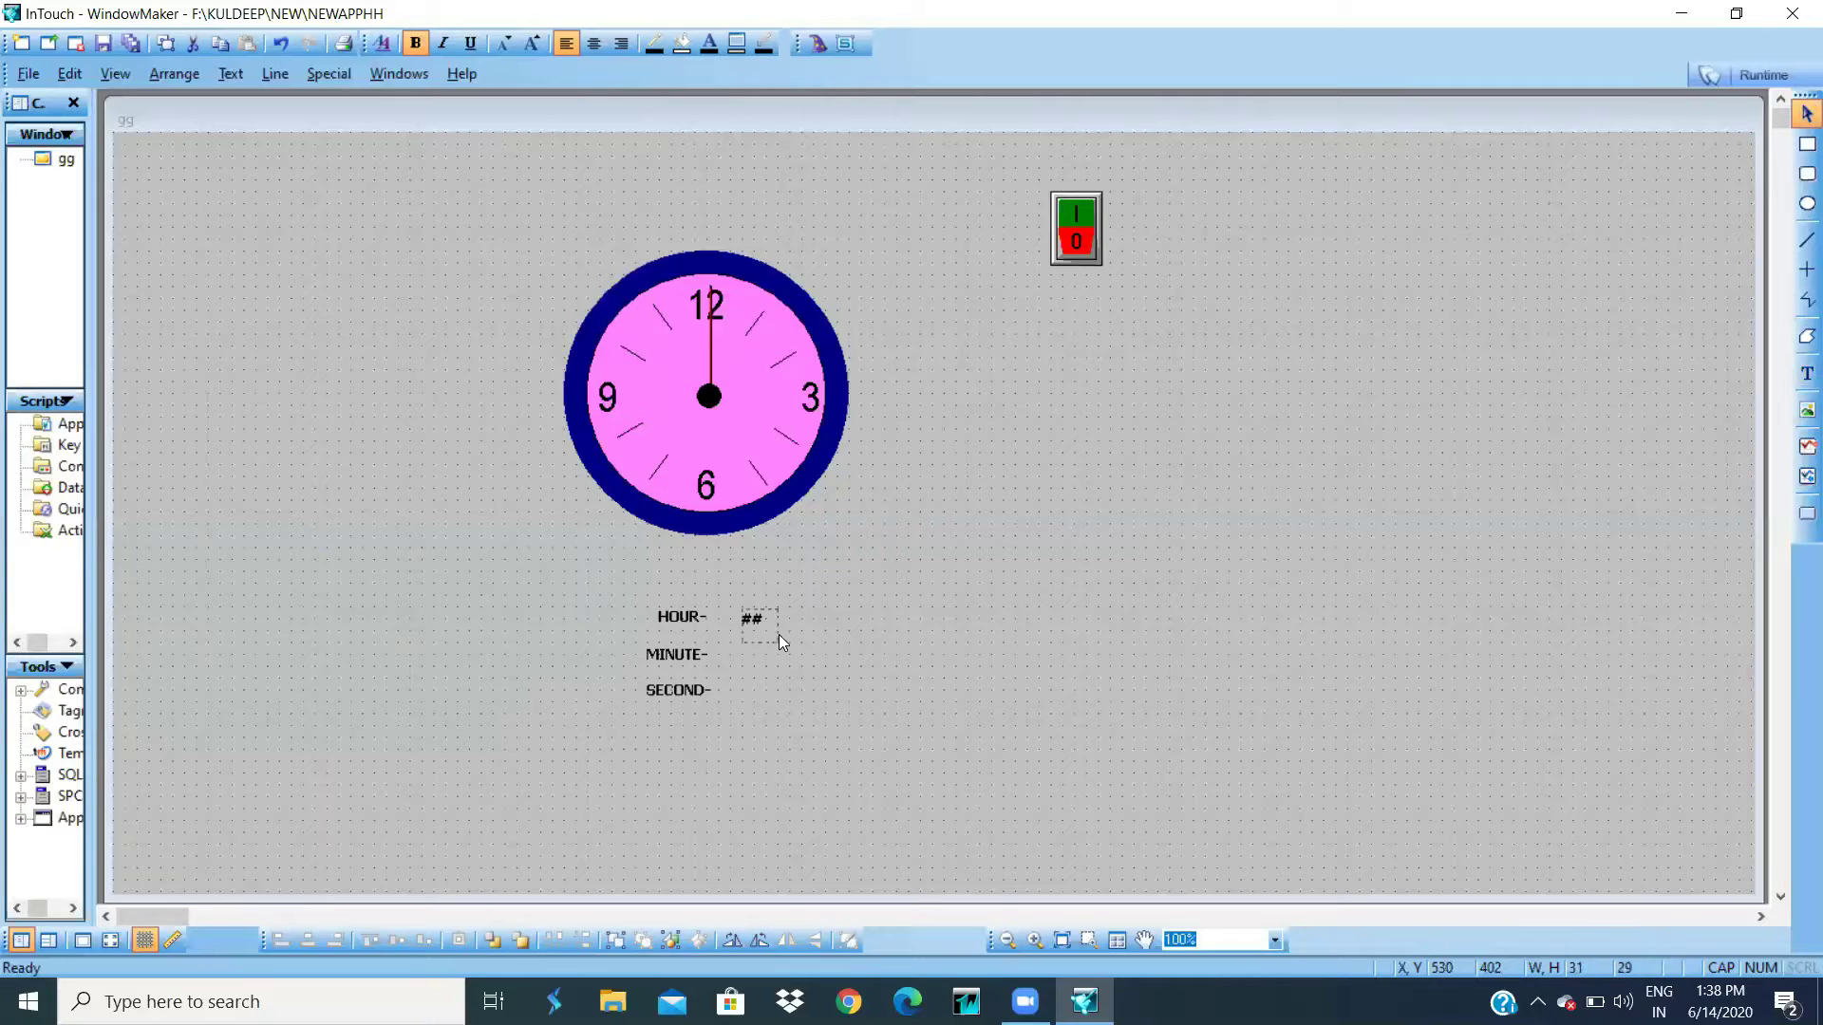
pyautogui.hotkey('ctrl', ']')
pyautogui.click(841, 627)
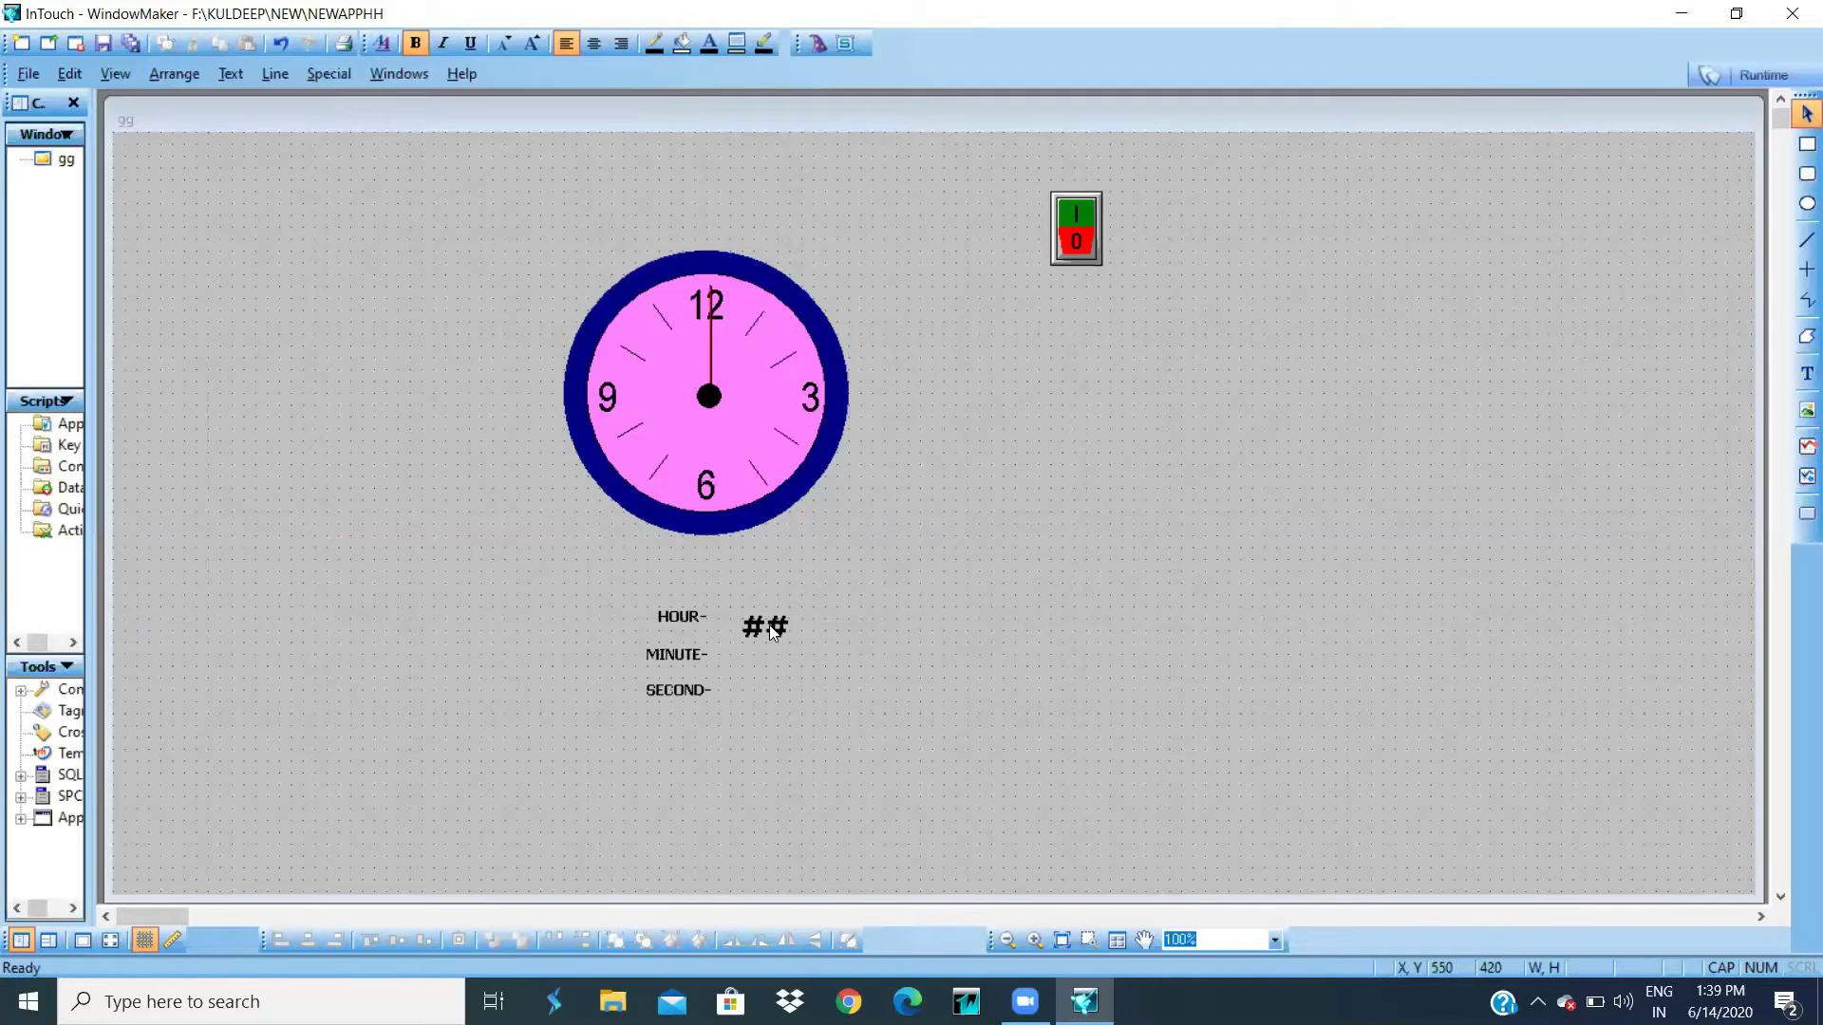
# - Copy the "##" placeholder beside the HOUR- label and paste the duplicate beside the MINUTE- label
pyautogui.click(764, 619)
pyautogui.rightClick(764, 619)
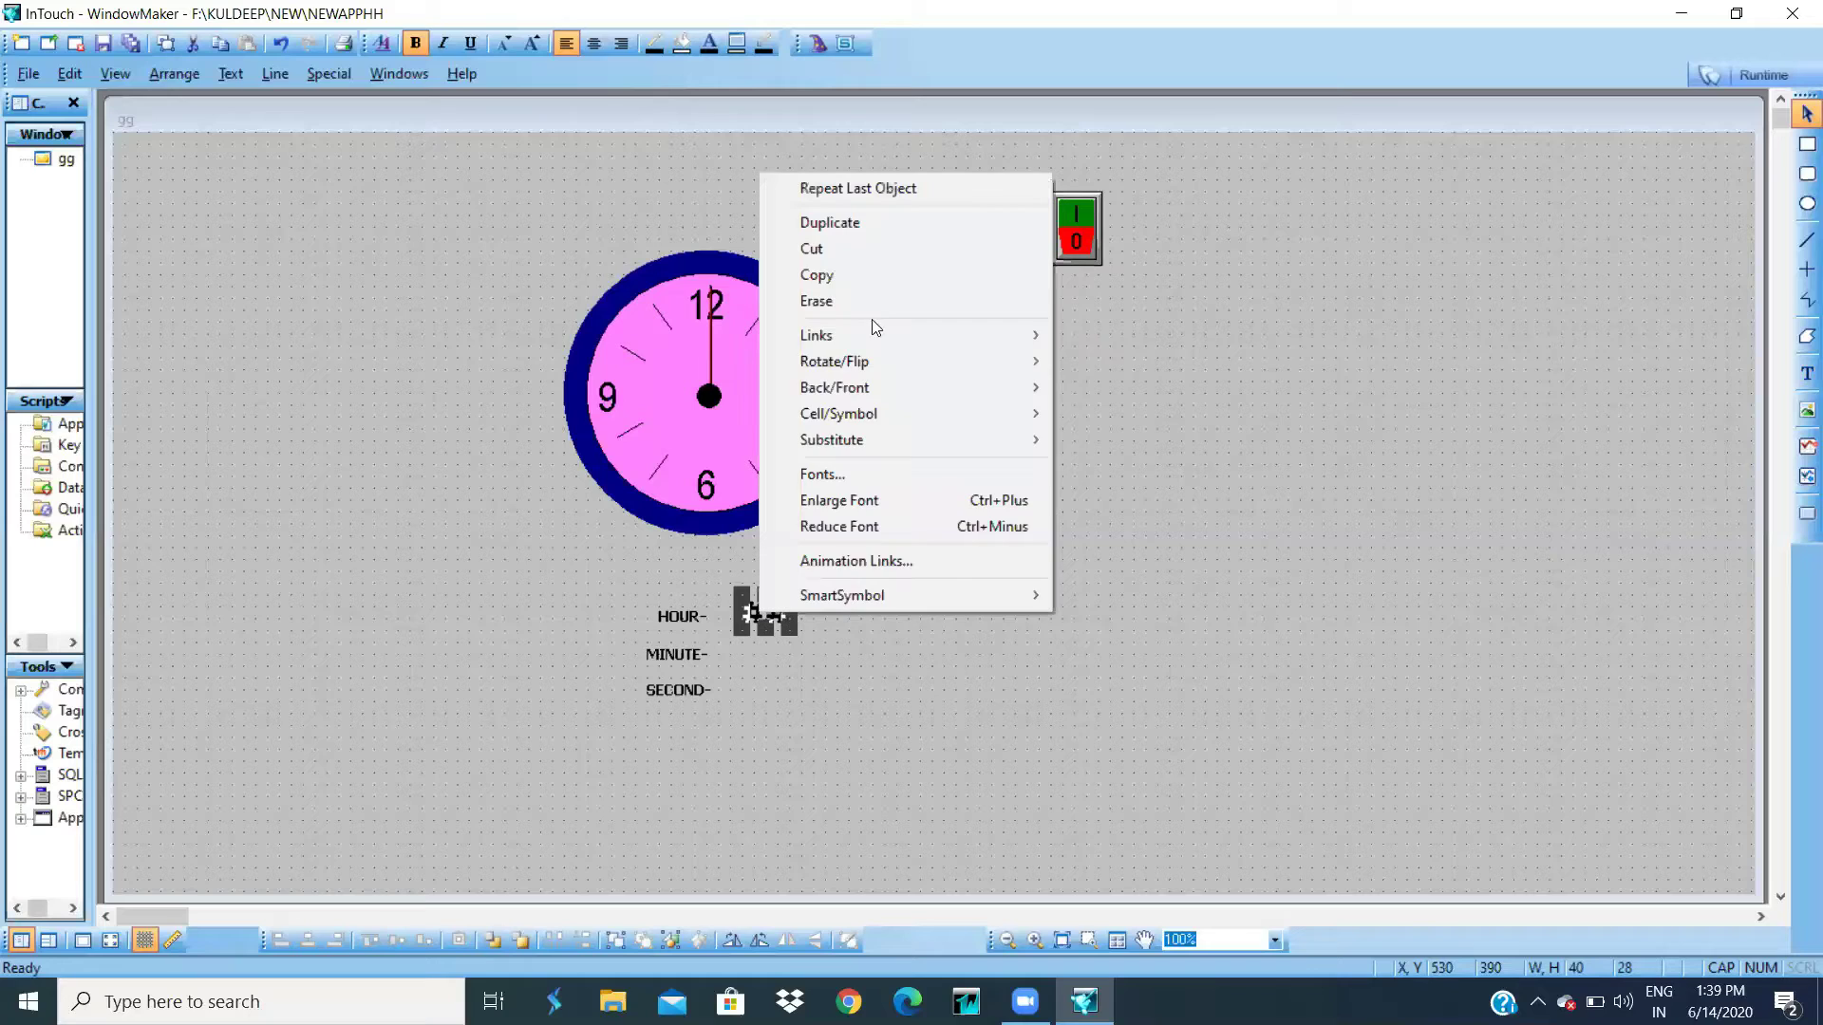
pyautogui.click(853, 272)
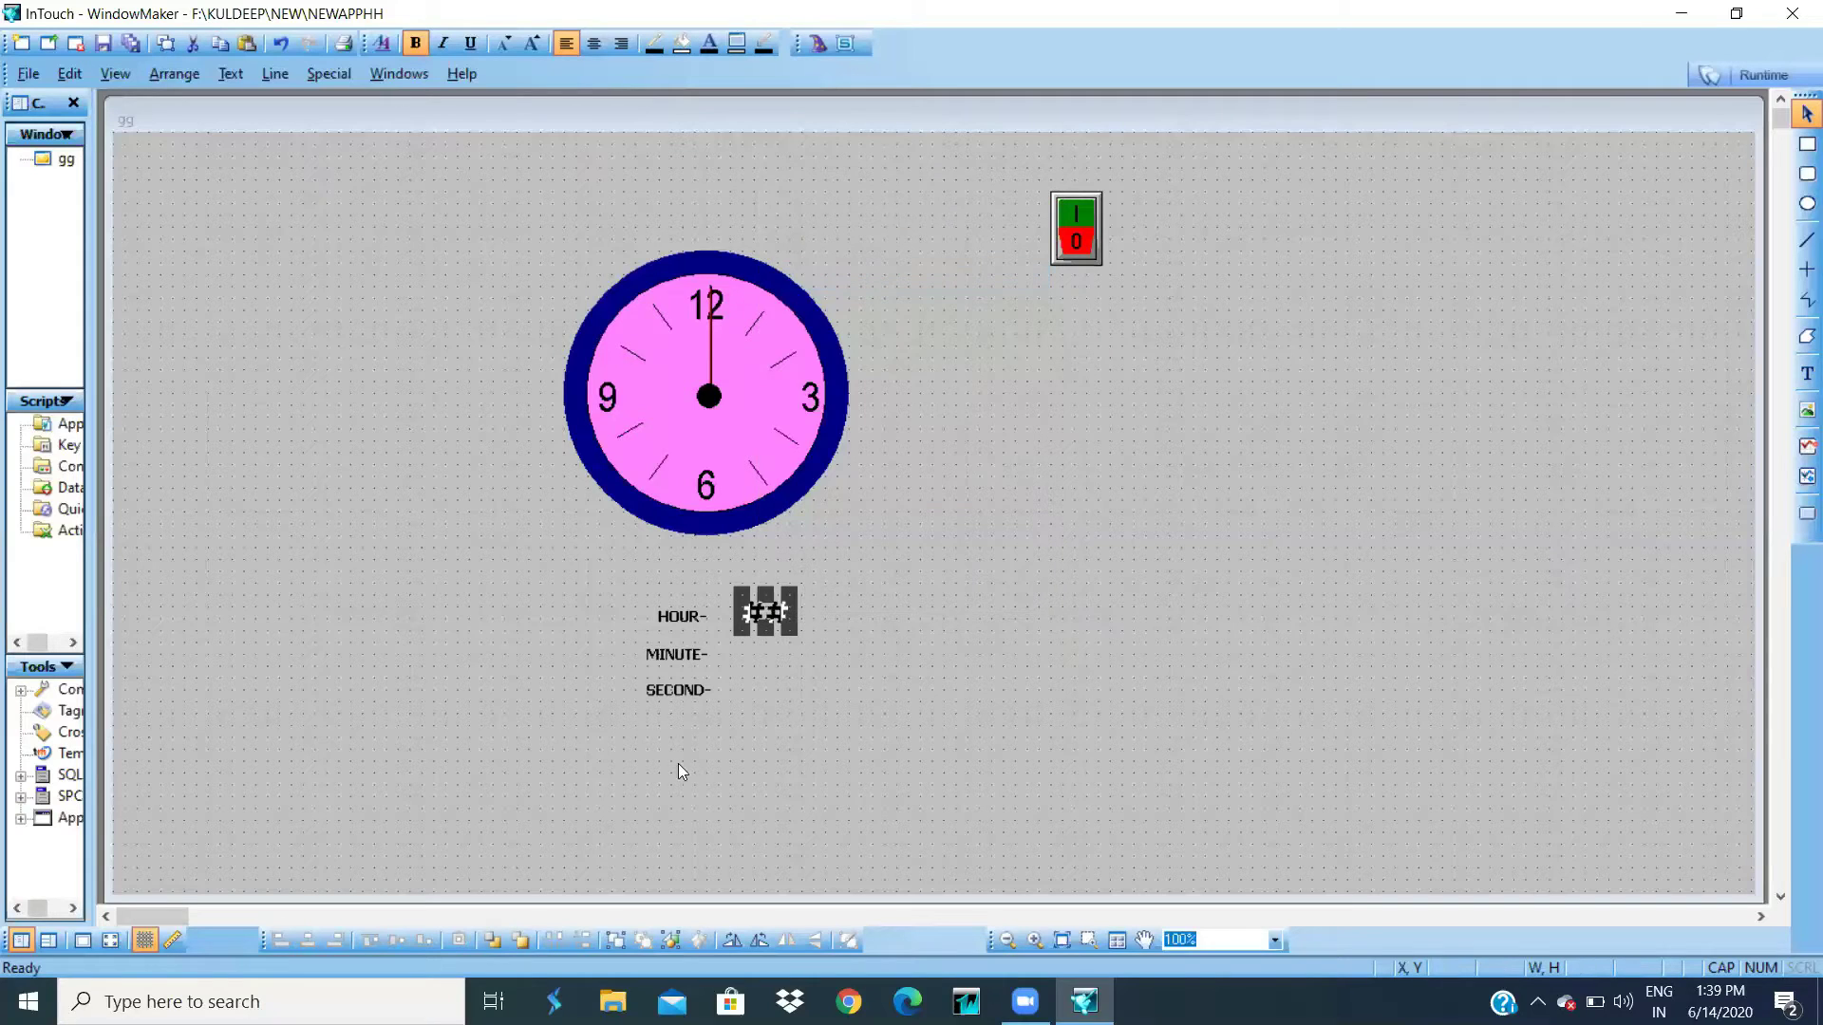
pyautogui.click(738, 659)
pyautogui.rightClick(738, 659)
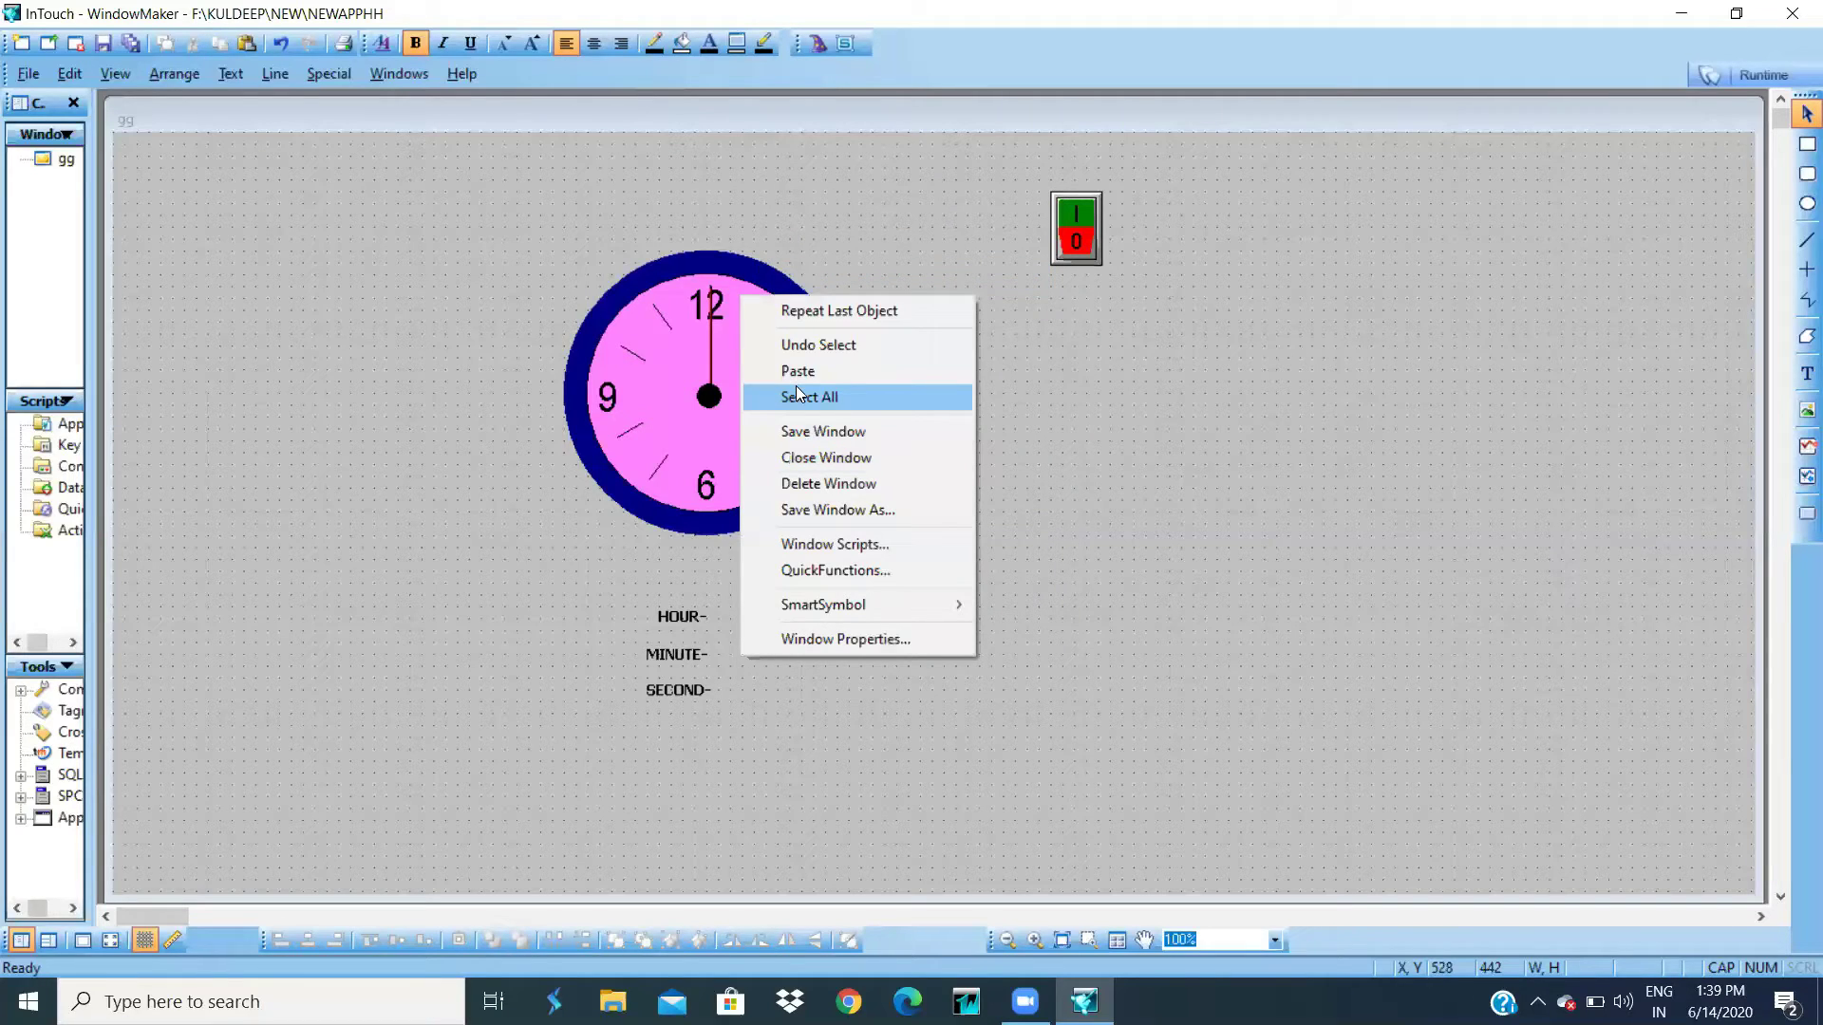
pyautogui.click(797, 370)
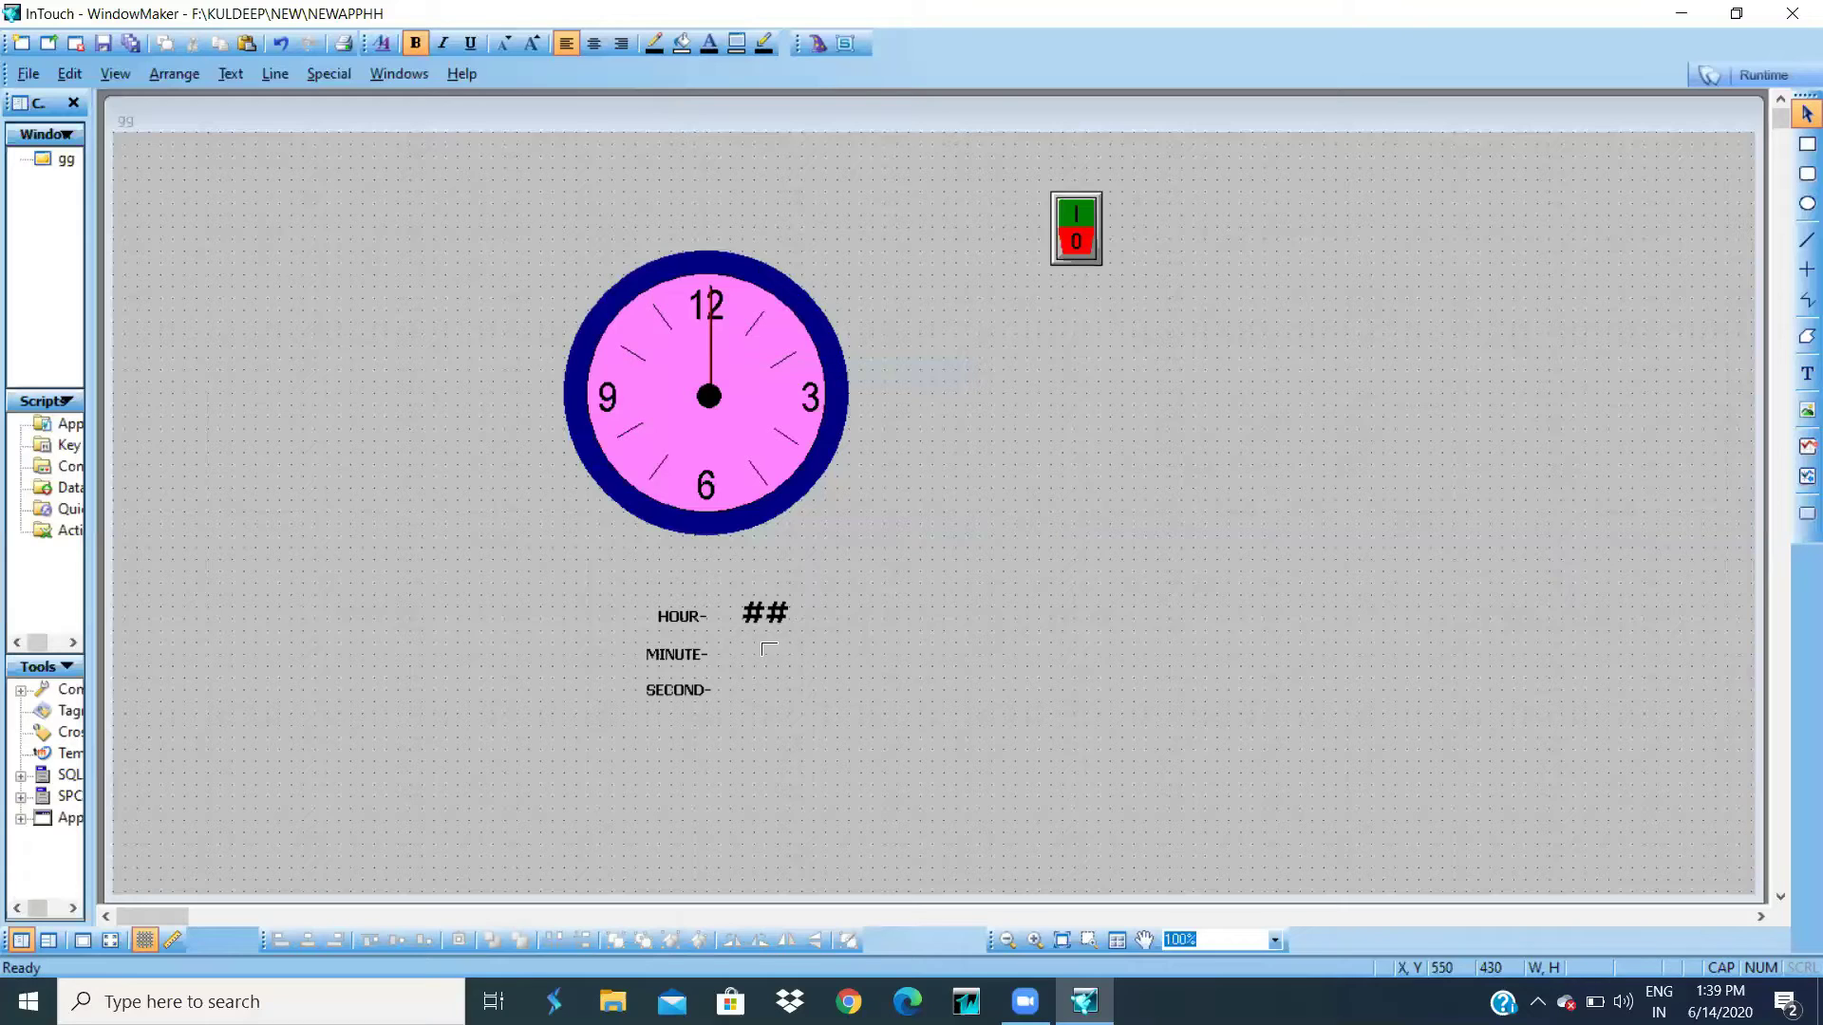
pyautogui.click(747, 635)
pyautogui.rightClick(771, 653)
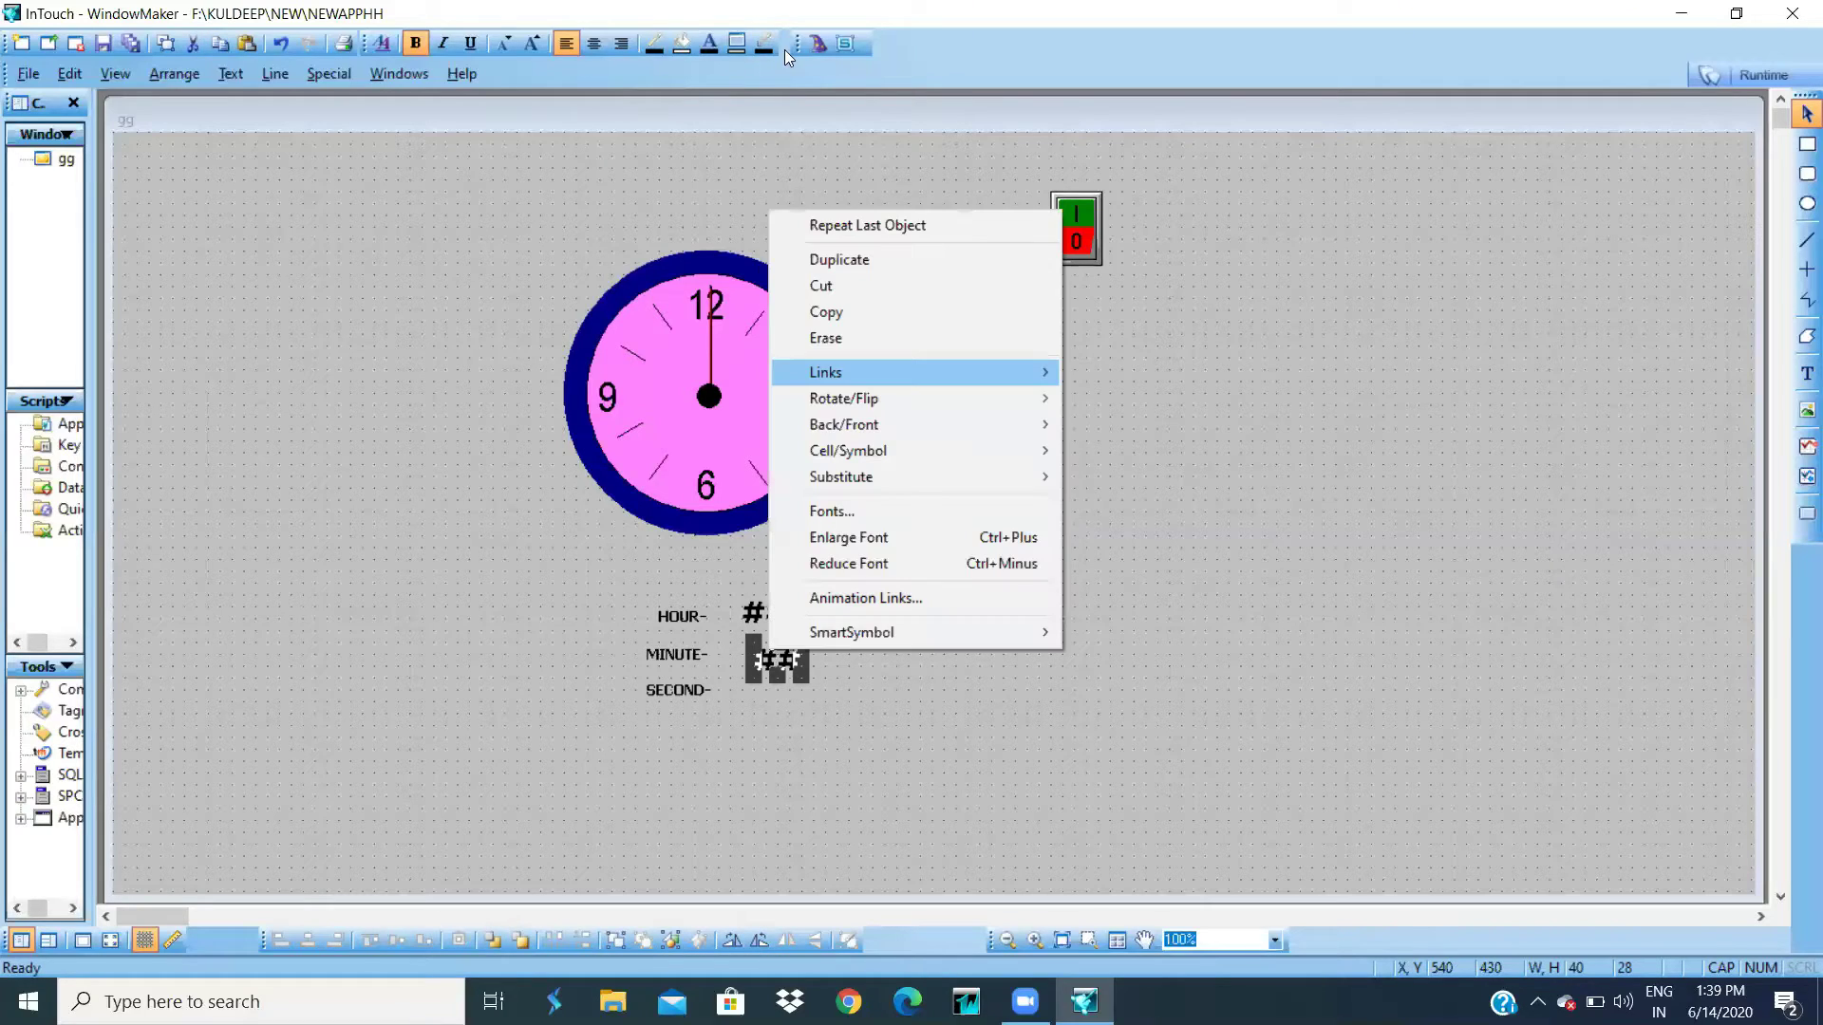
# - Paste another "##" placeholder beside the SECOND- label and nudge it up toward the label's line
pyautogui.click(765, 691)
pyautogui.rightClick(763, 695)
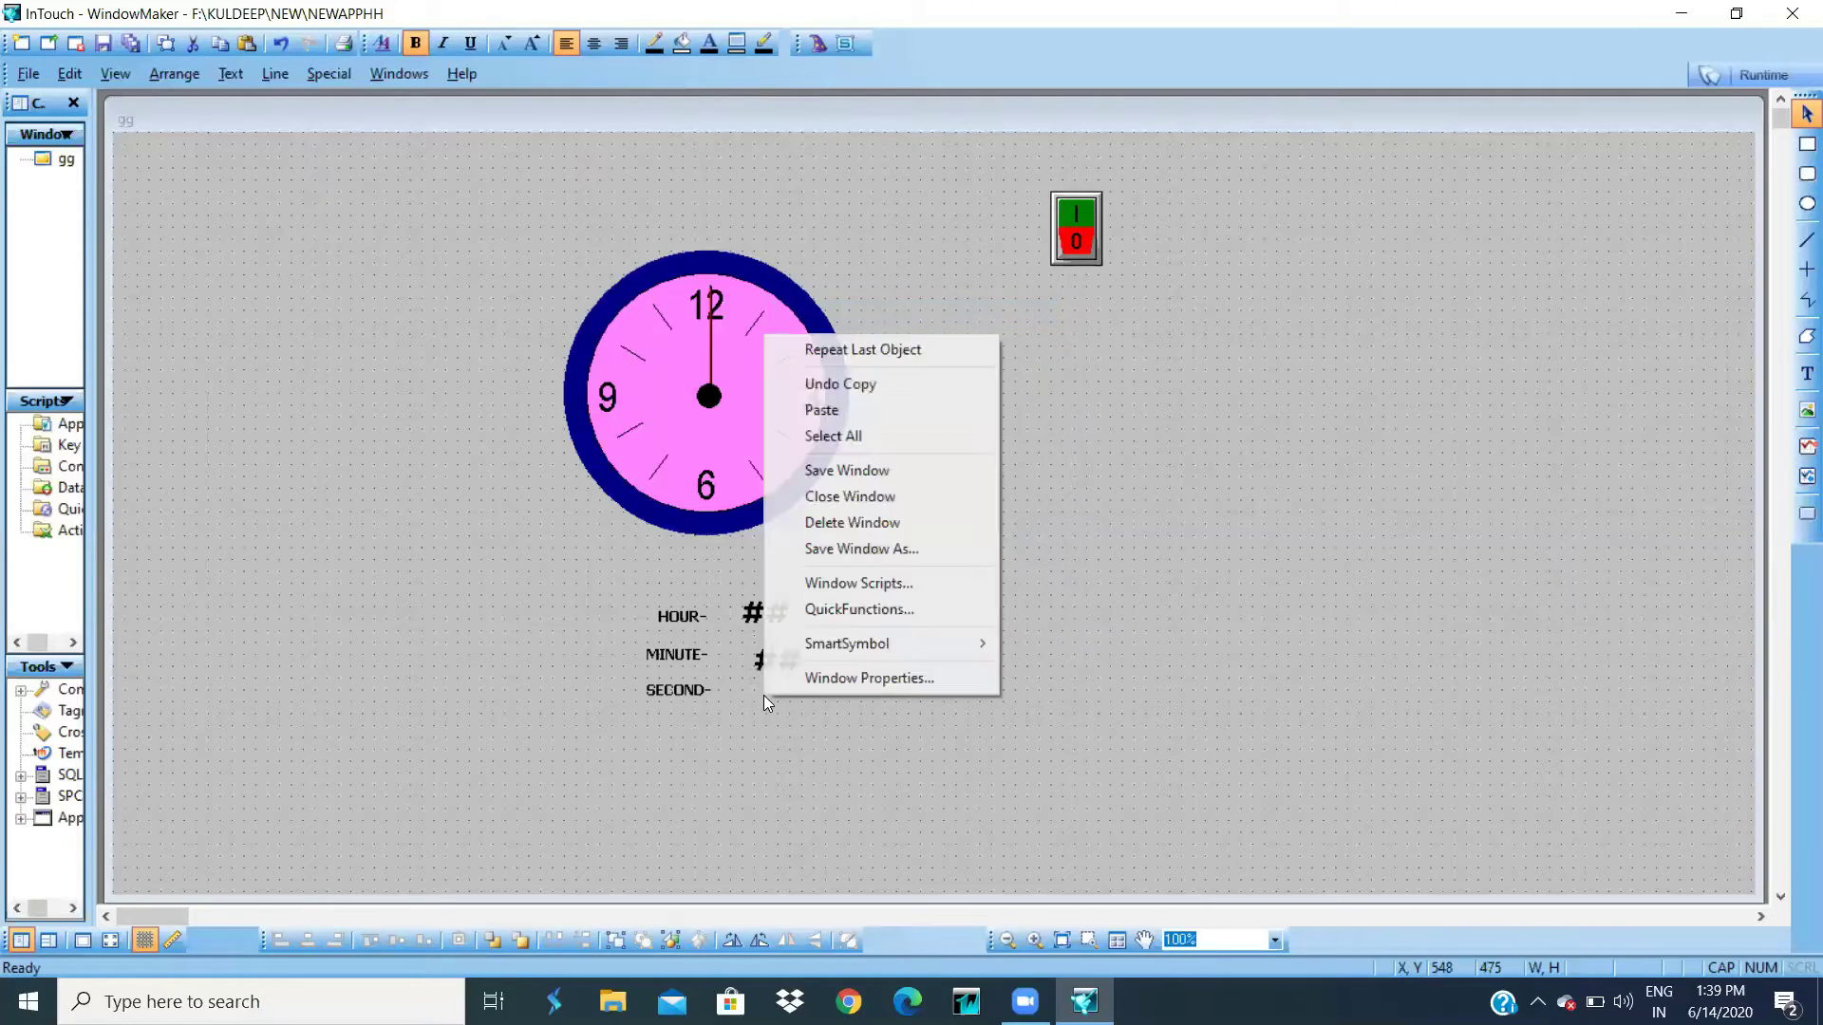
pyautogui.click(821, 409)
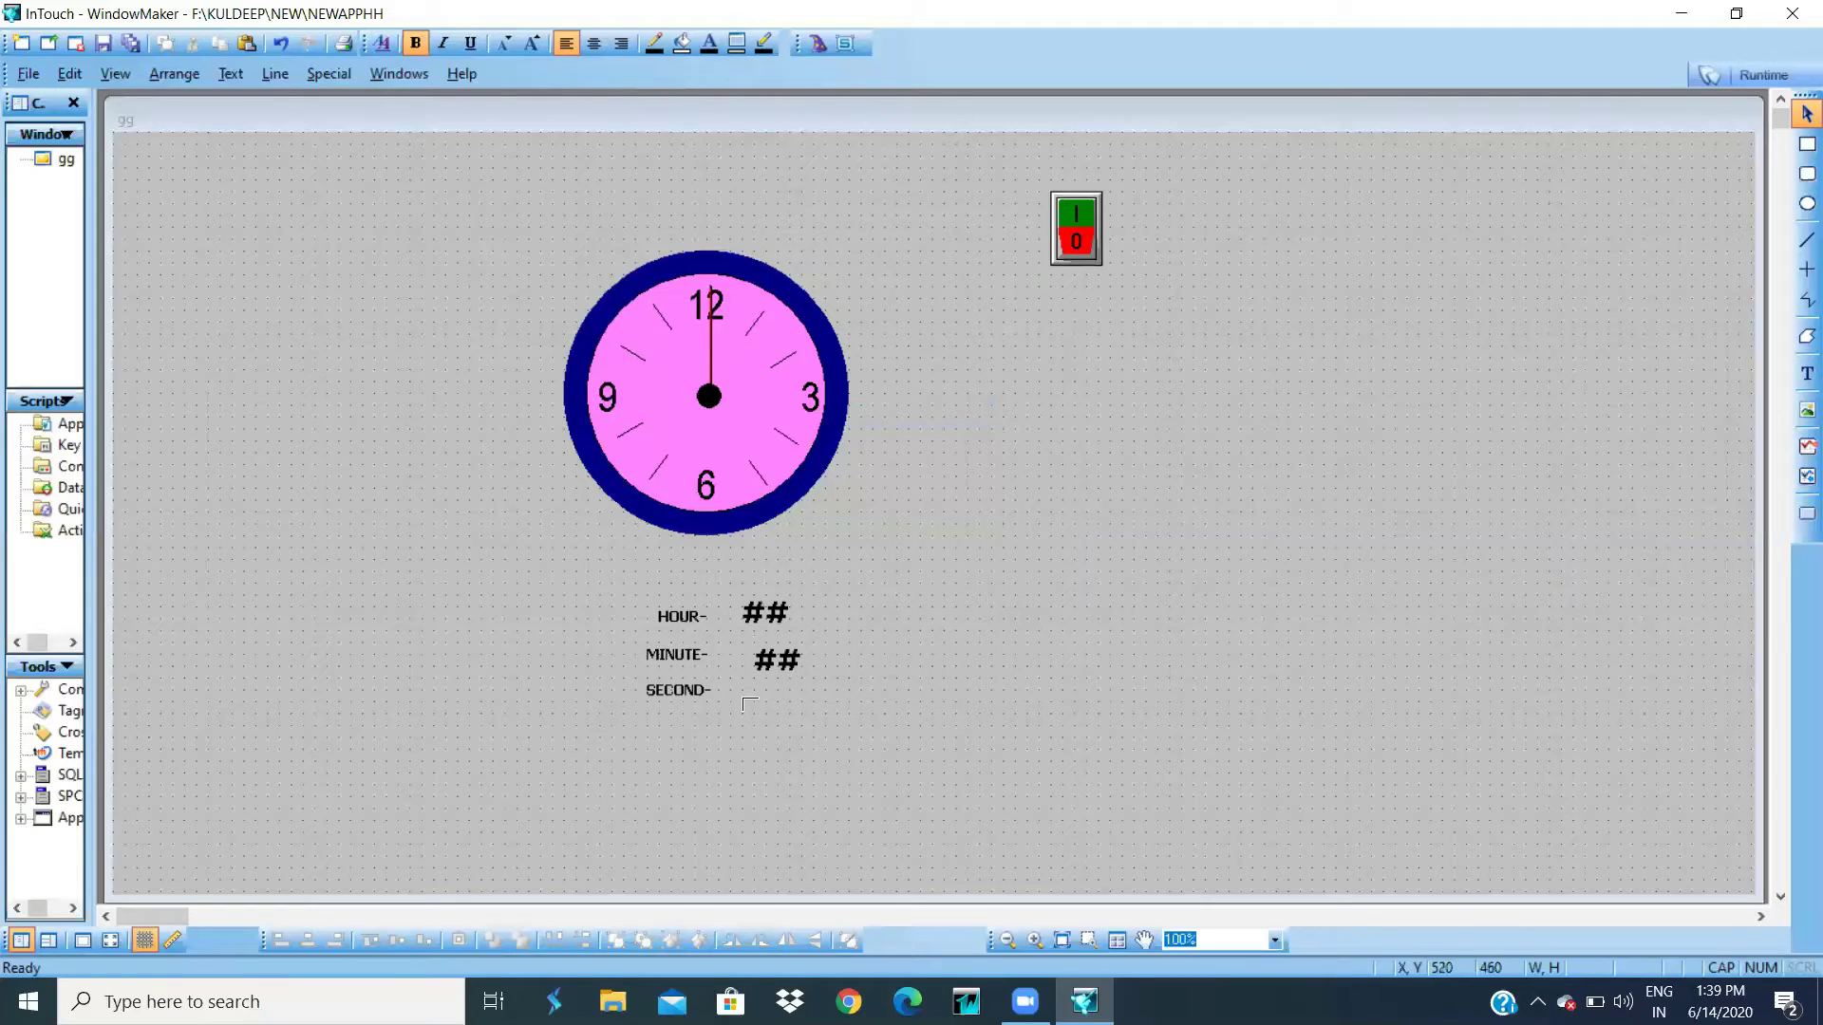
pyautogui.click(745, 683)
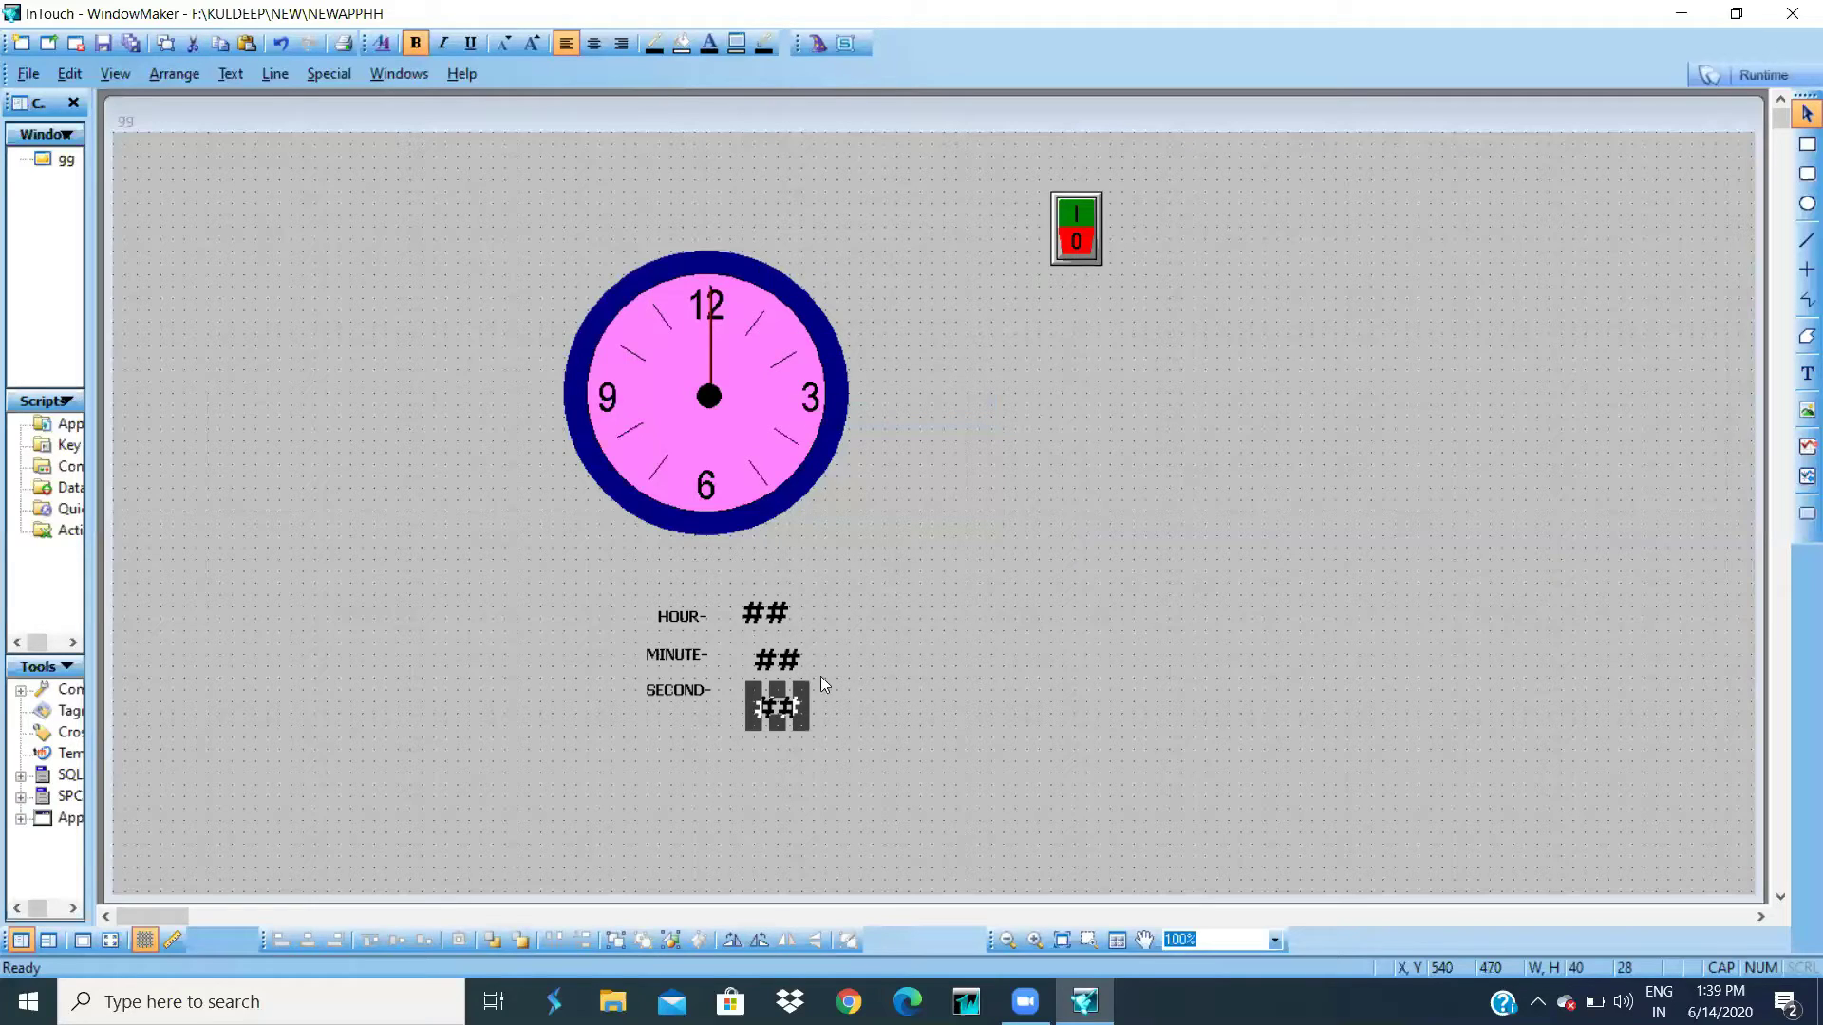
pyautogui.press('Up')
pyautogui.click(982, 626)
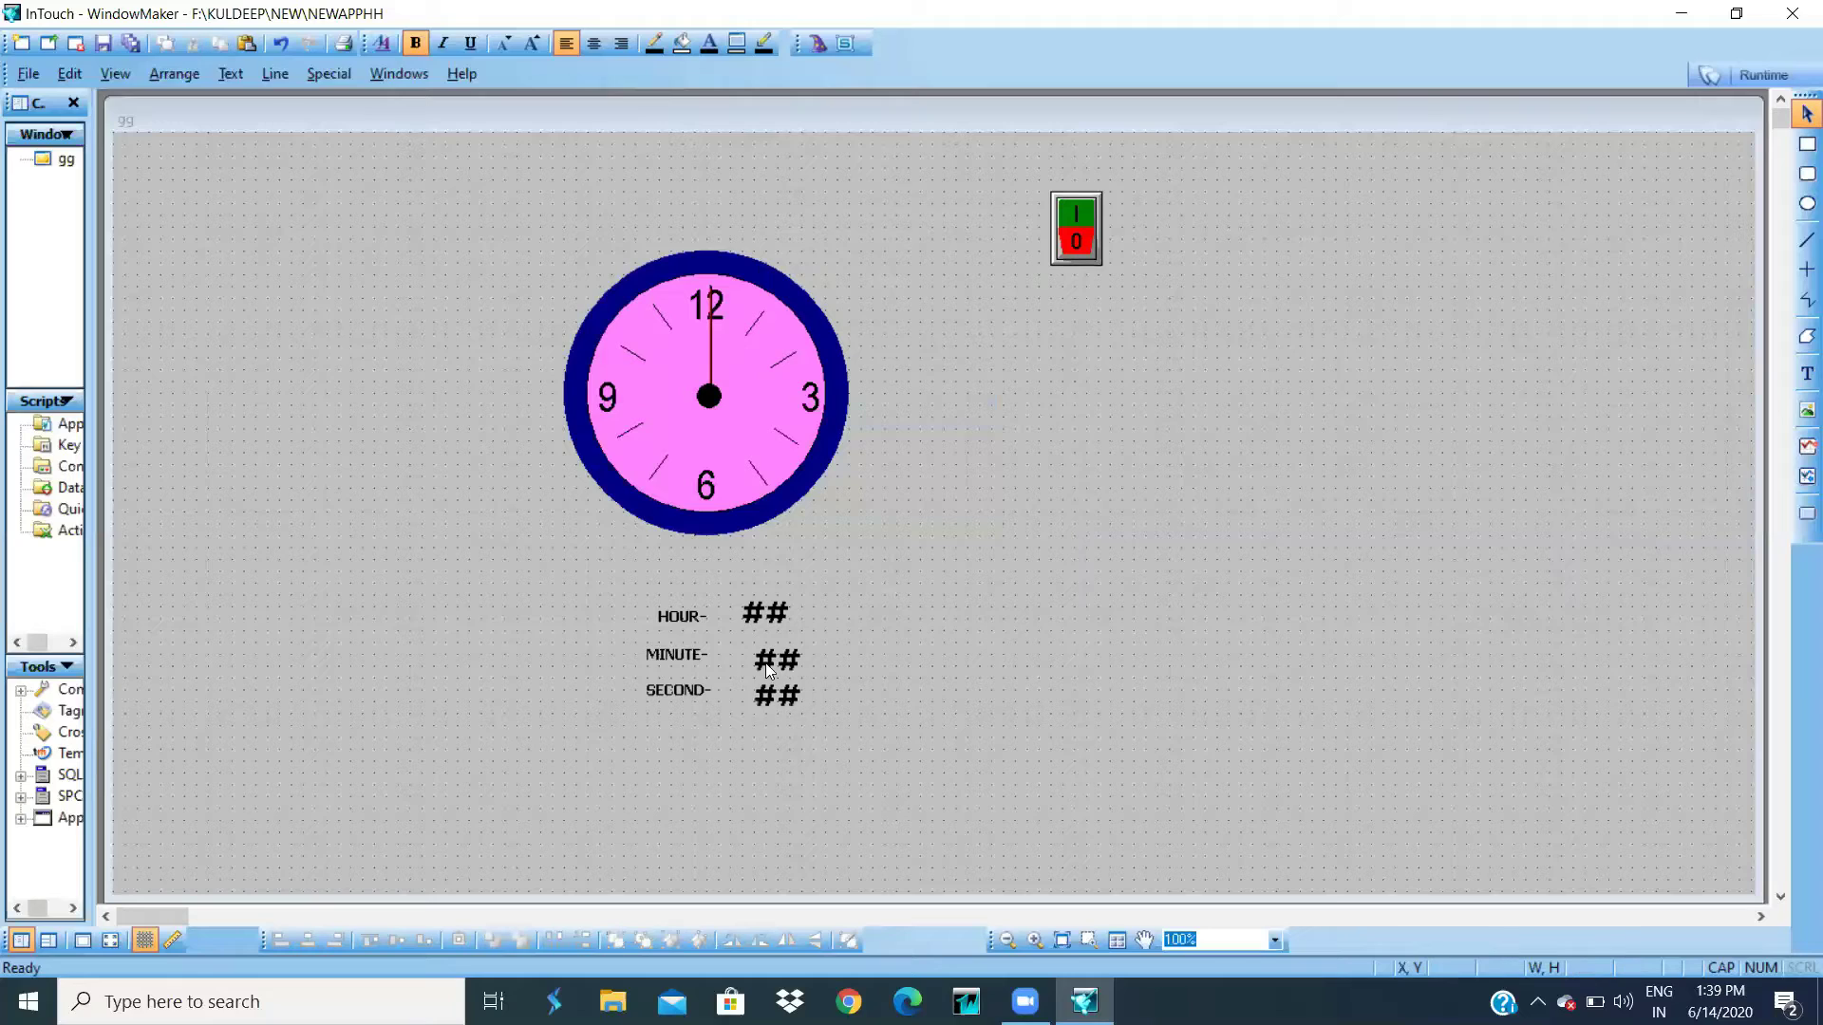
pyautogui.click(776, 660)
pyautogui.press('Up')
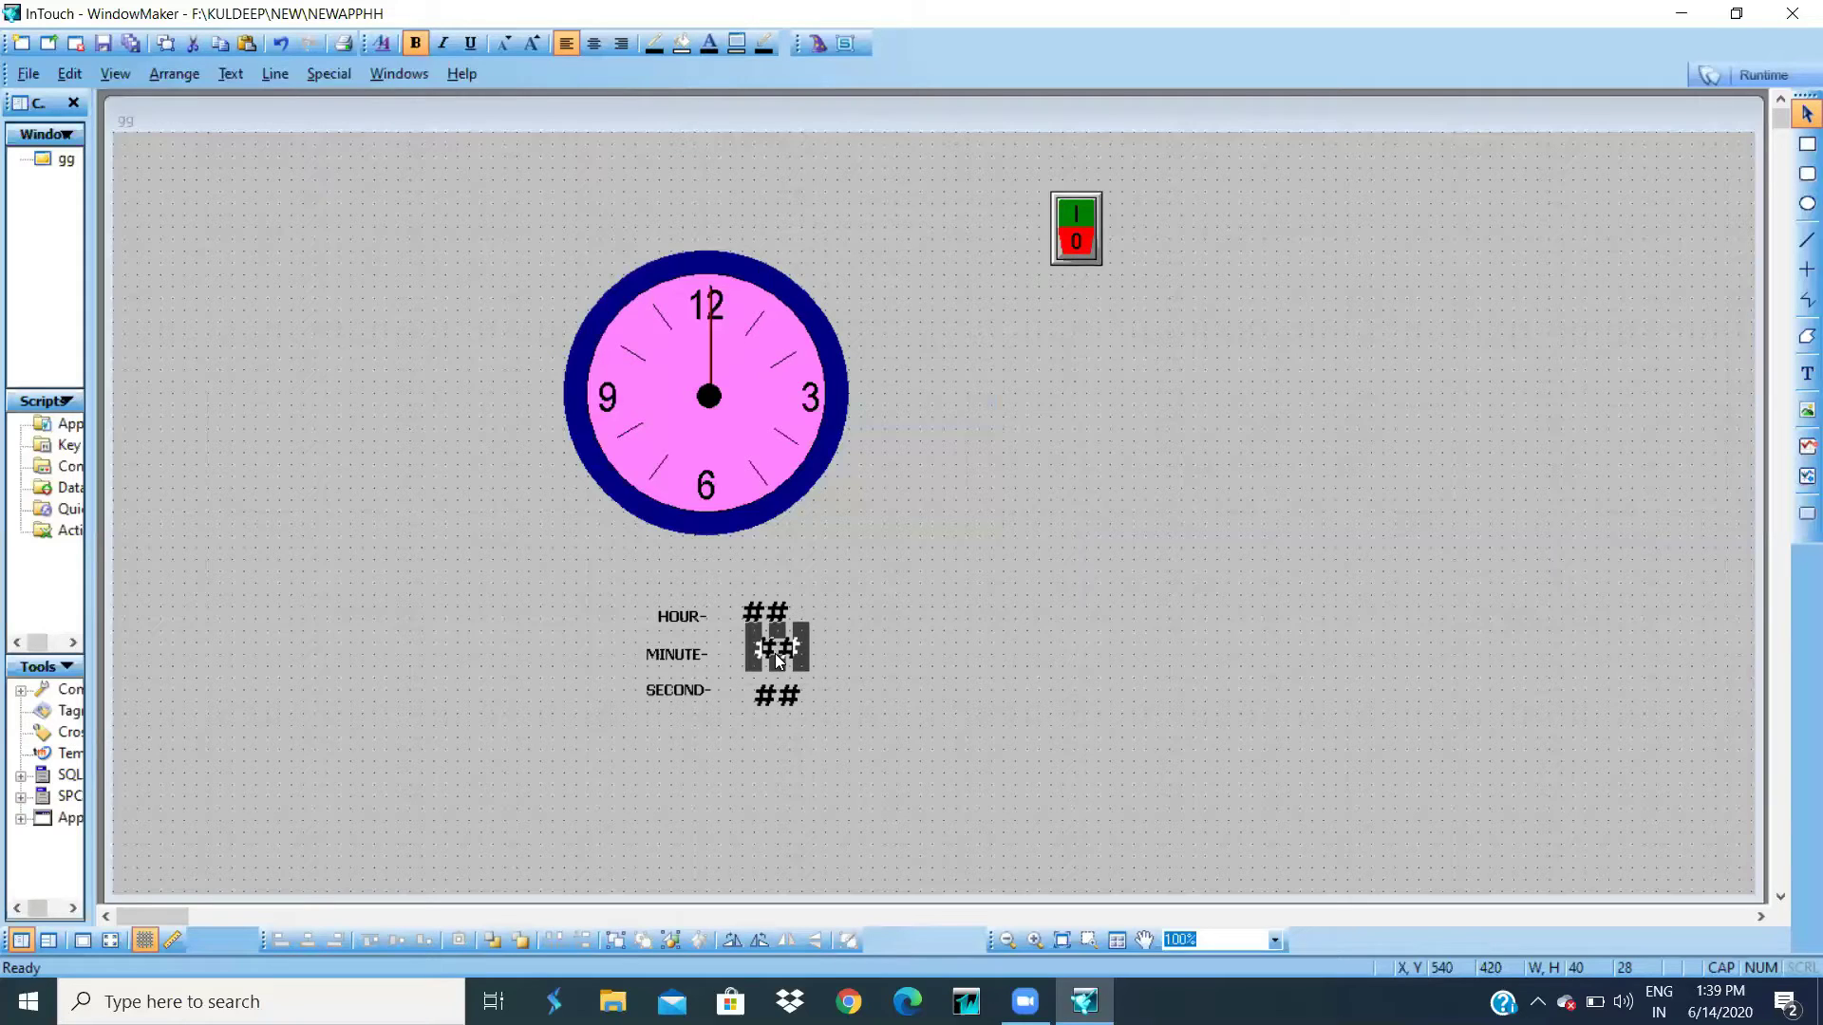
pyautogui.press('Down')
# - Shift the HOUR- placeholder right so it lines up with the two placeholders beneath it
pyautogui.click(774, 616)
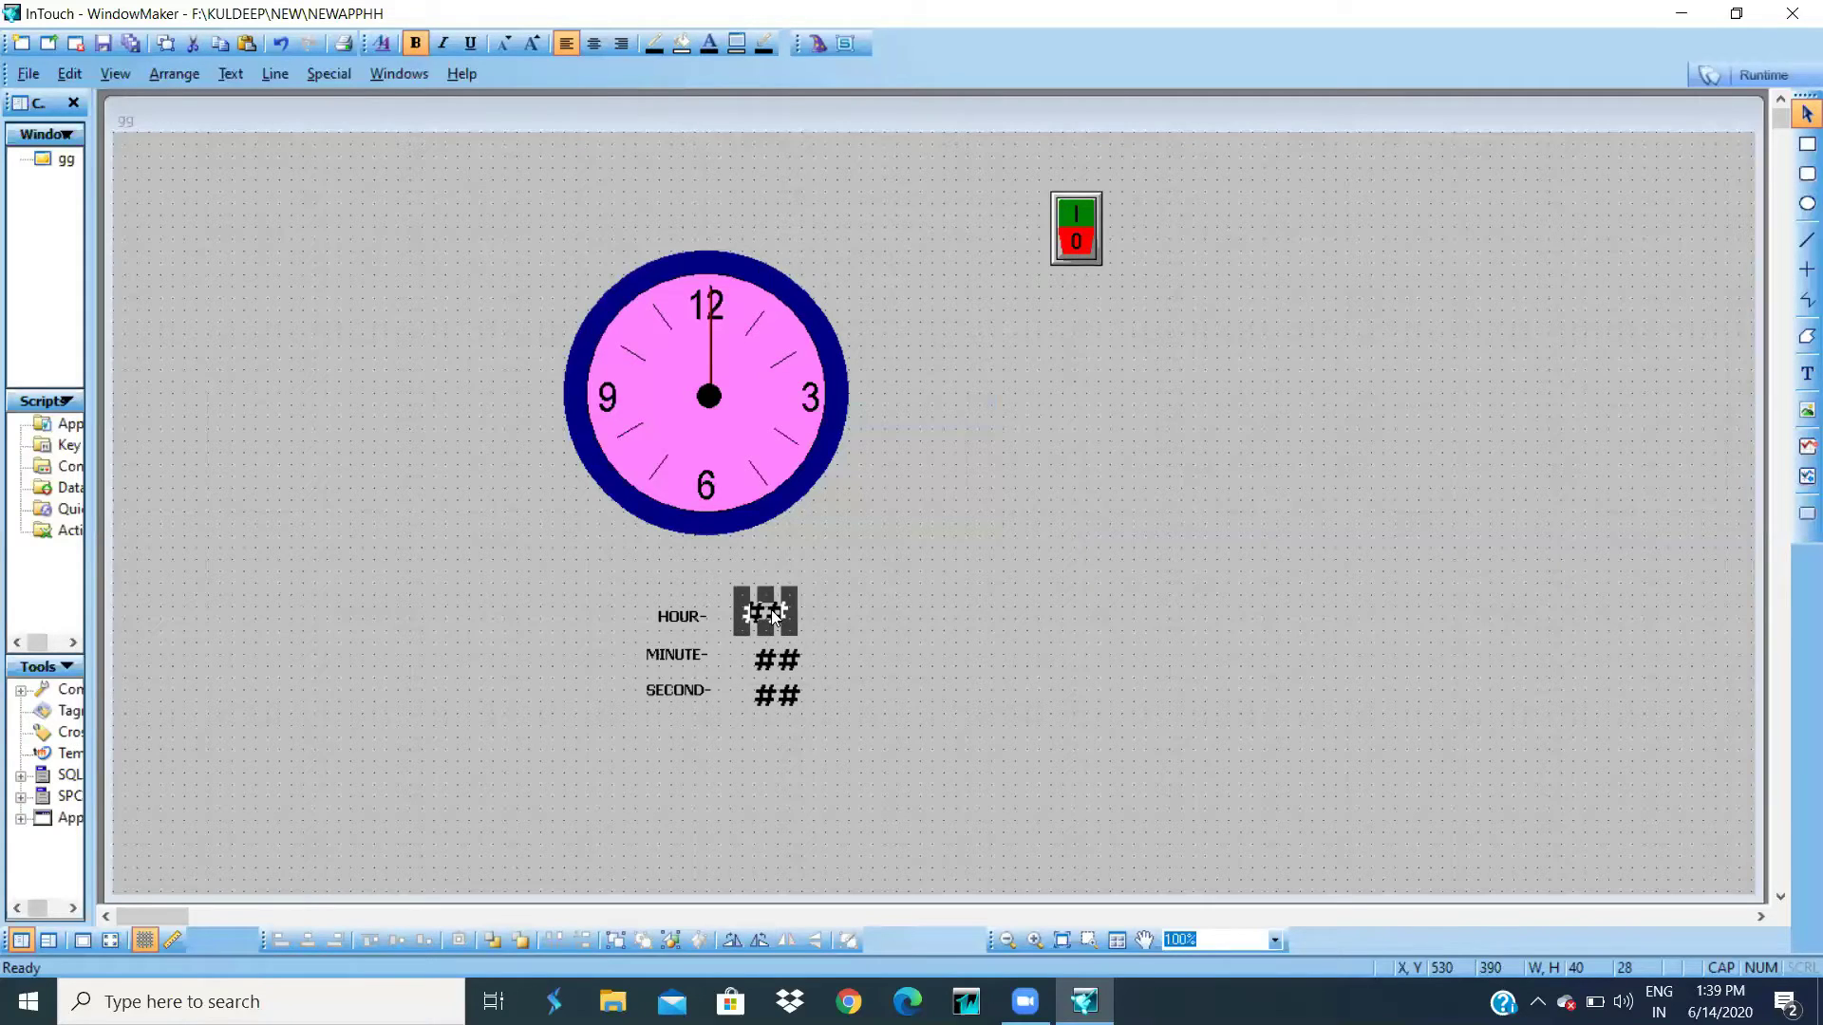
pyautogui.click(1029, 512)
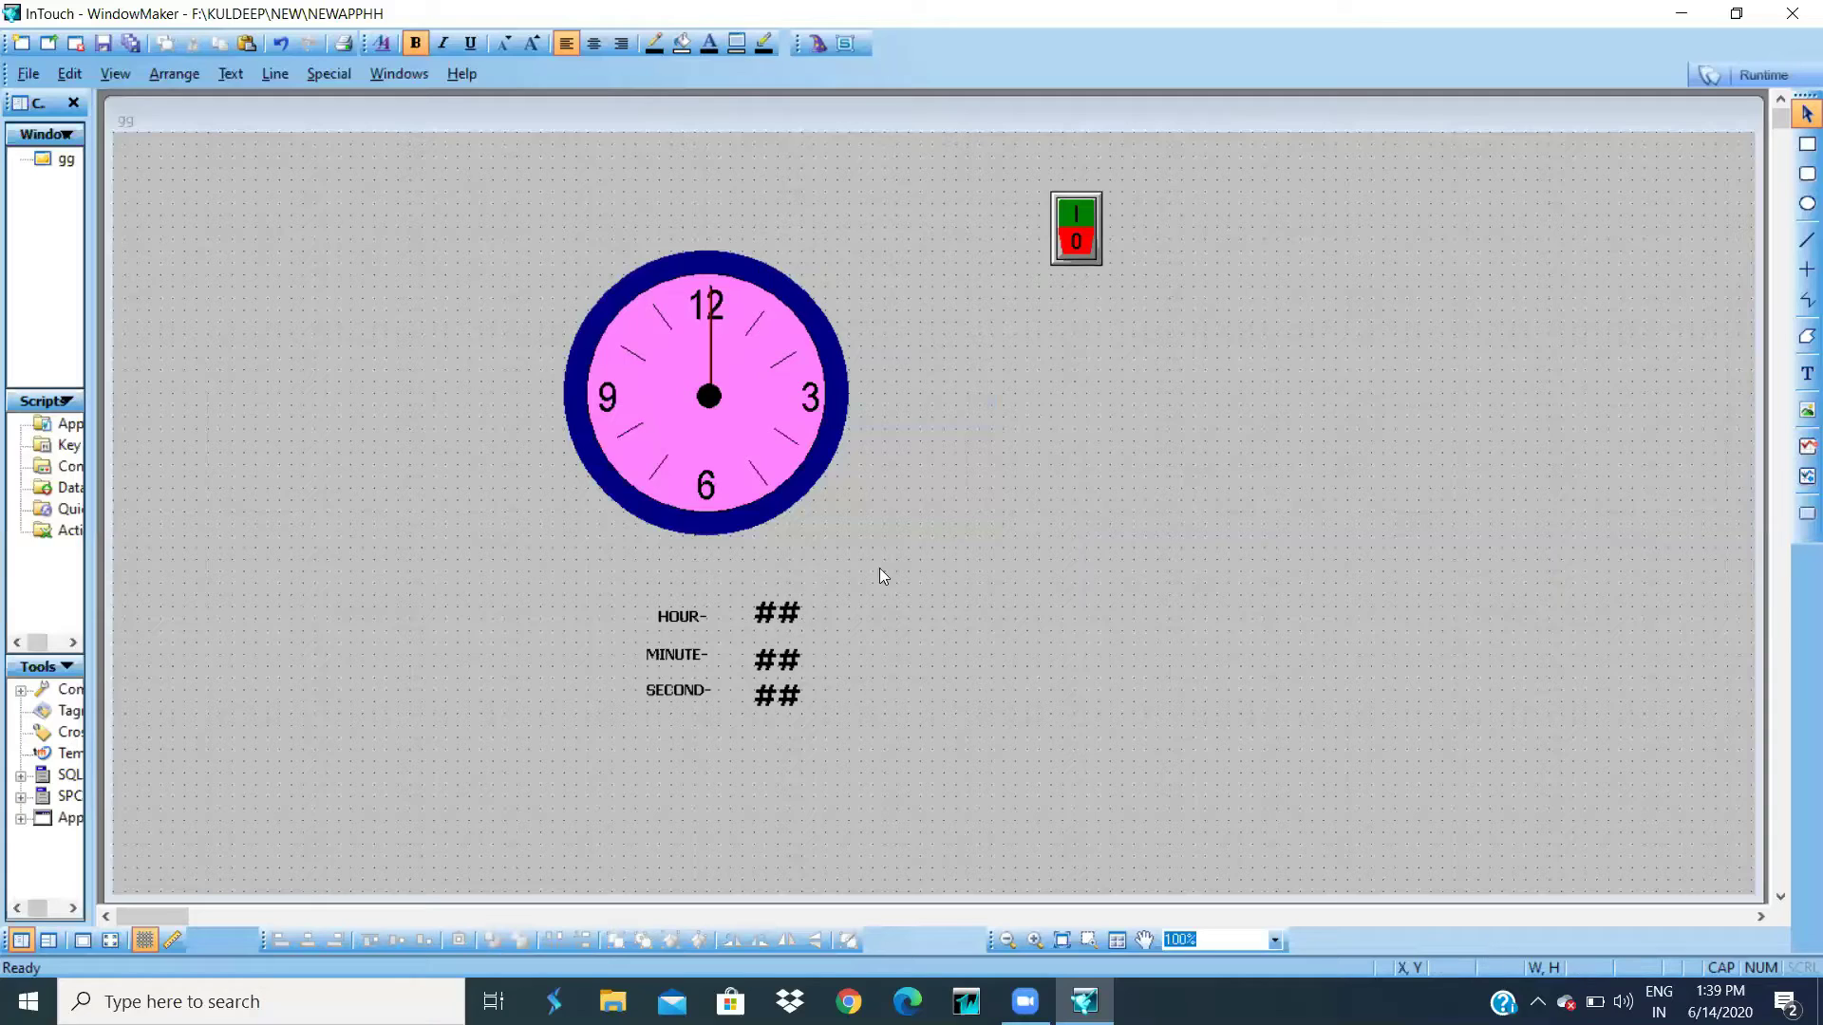
# - Set the text colour of the "##" placeholder beside the HOUR- label to red
pyautogui.click(769, 618)
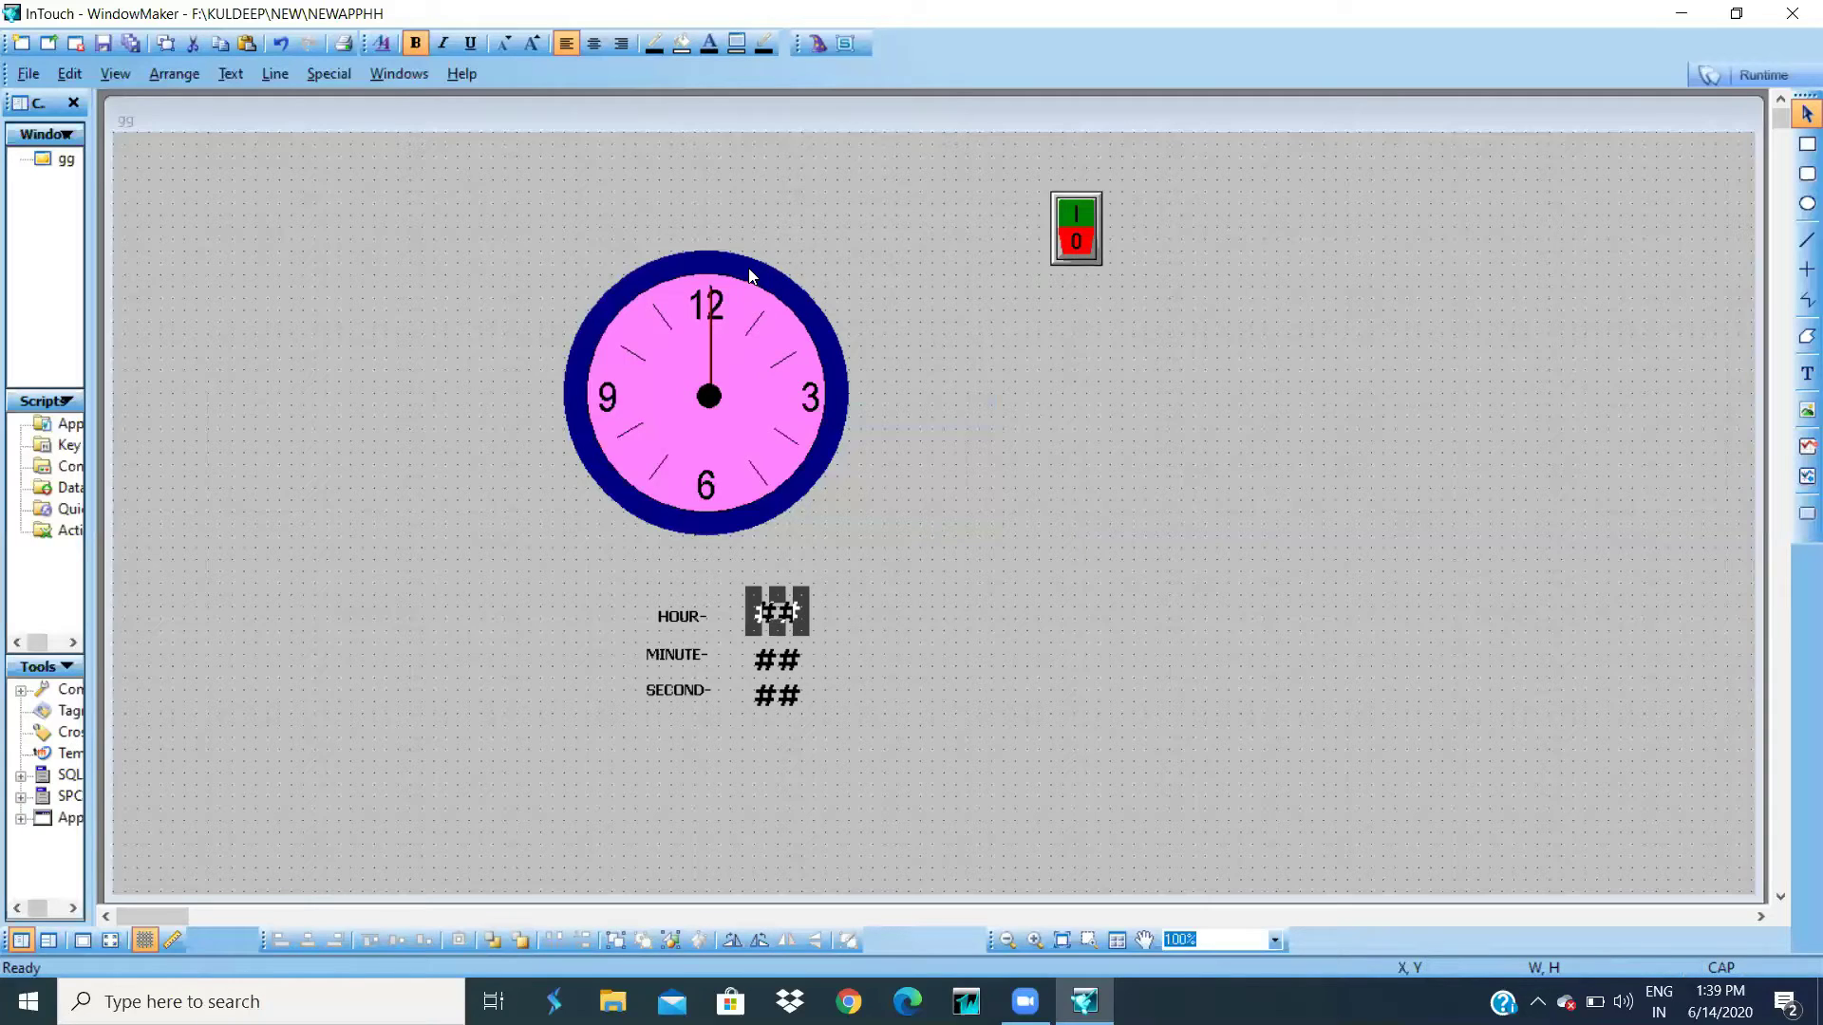
pyautogui.click(714, 45)
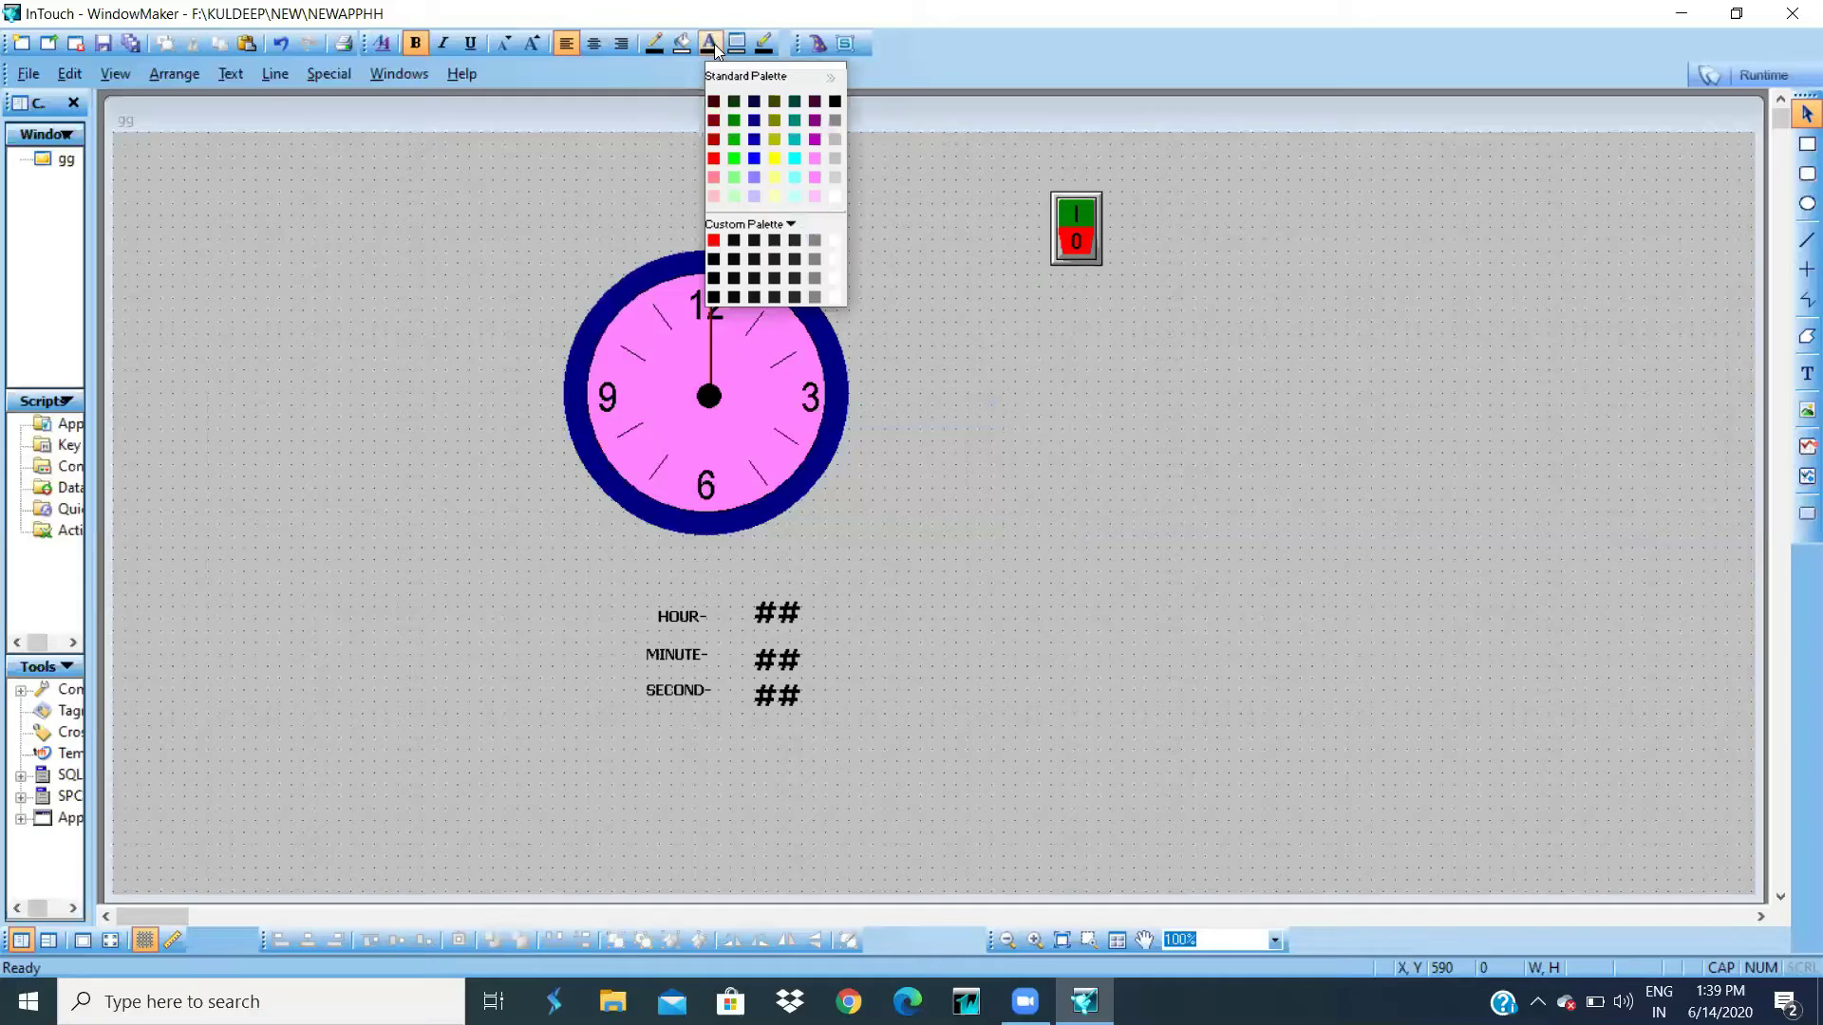
pyautogui.click(713, 159)
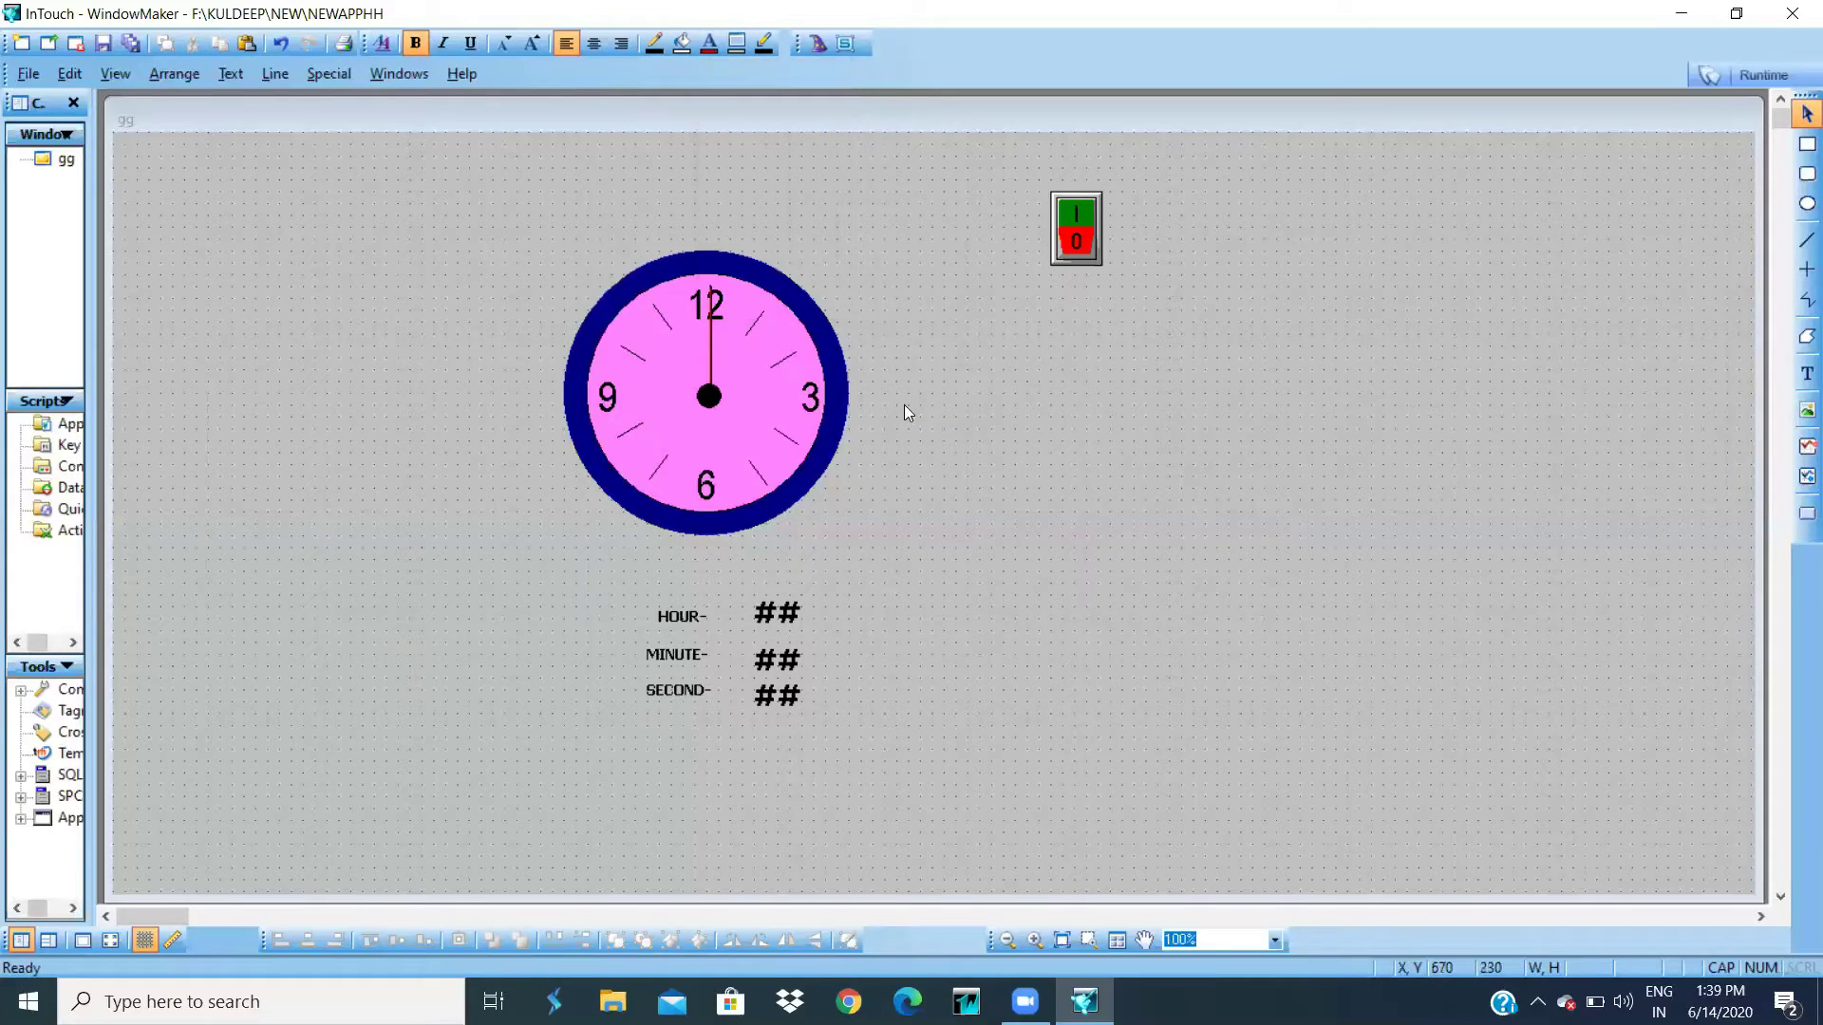
pyautogui.click(779, 610)
pyautogui.click(714, 48)
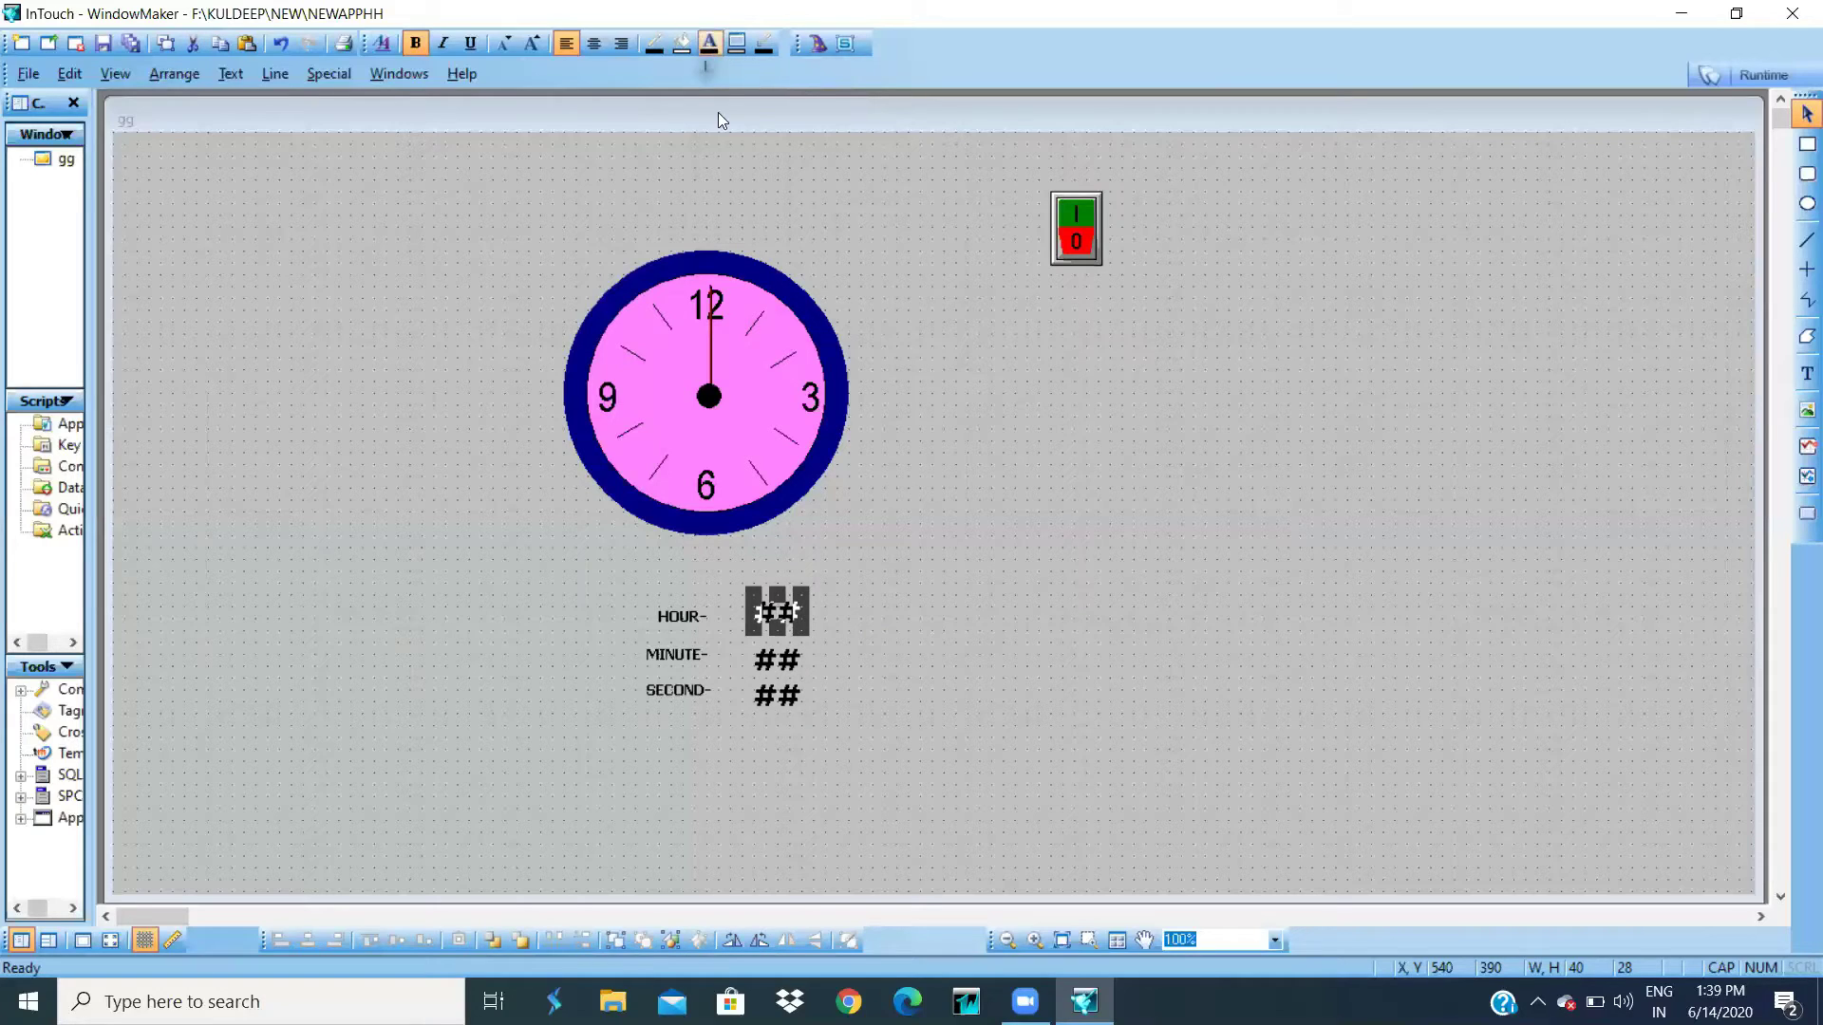
pyautogui.click(715, 158)
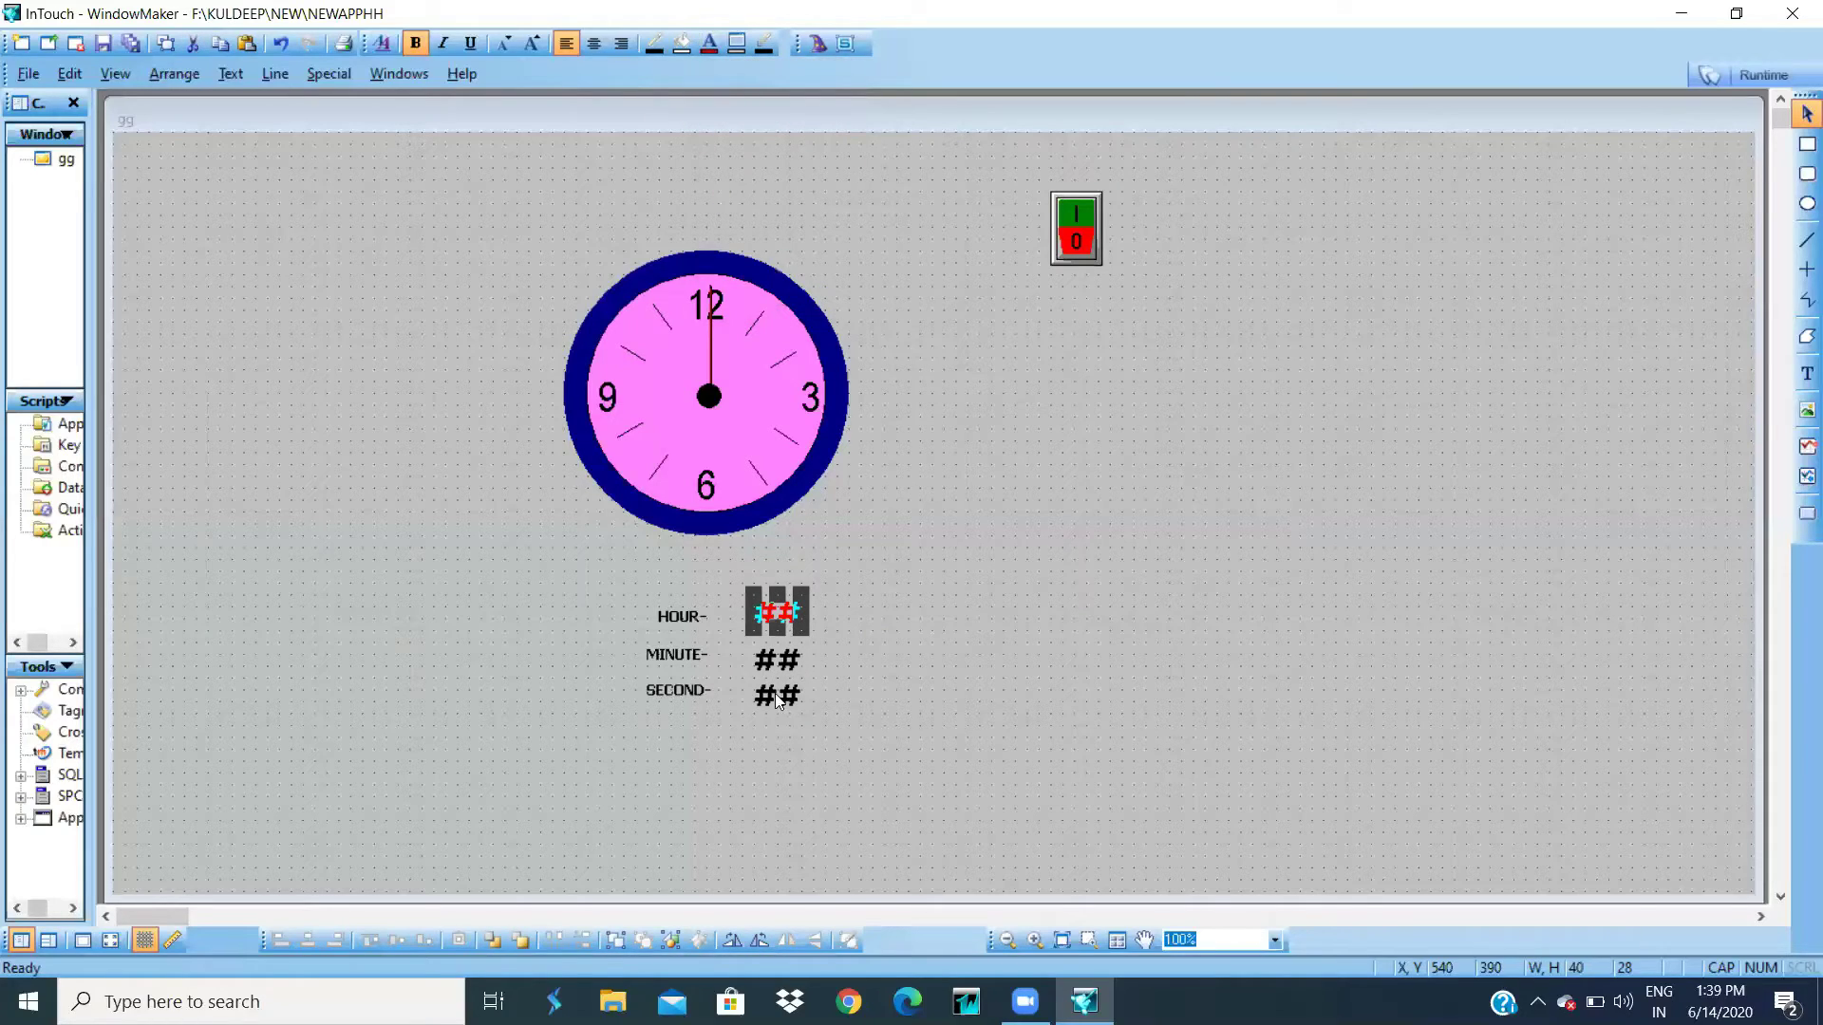
# - Colour the "##" placeholders beside the MINUTE- and SECOND- labels red
pyautogui.click(779, 658)
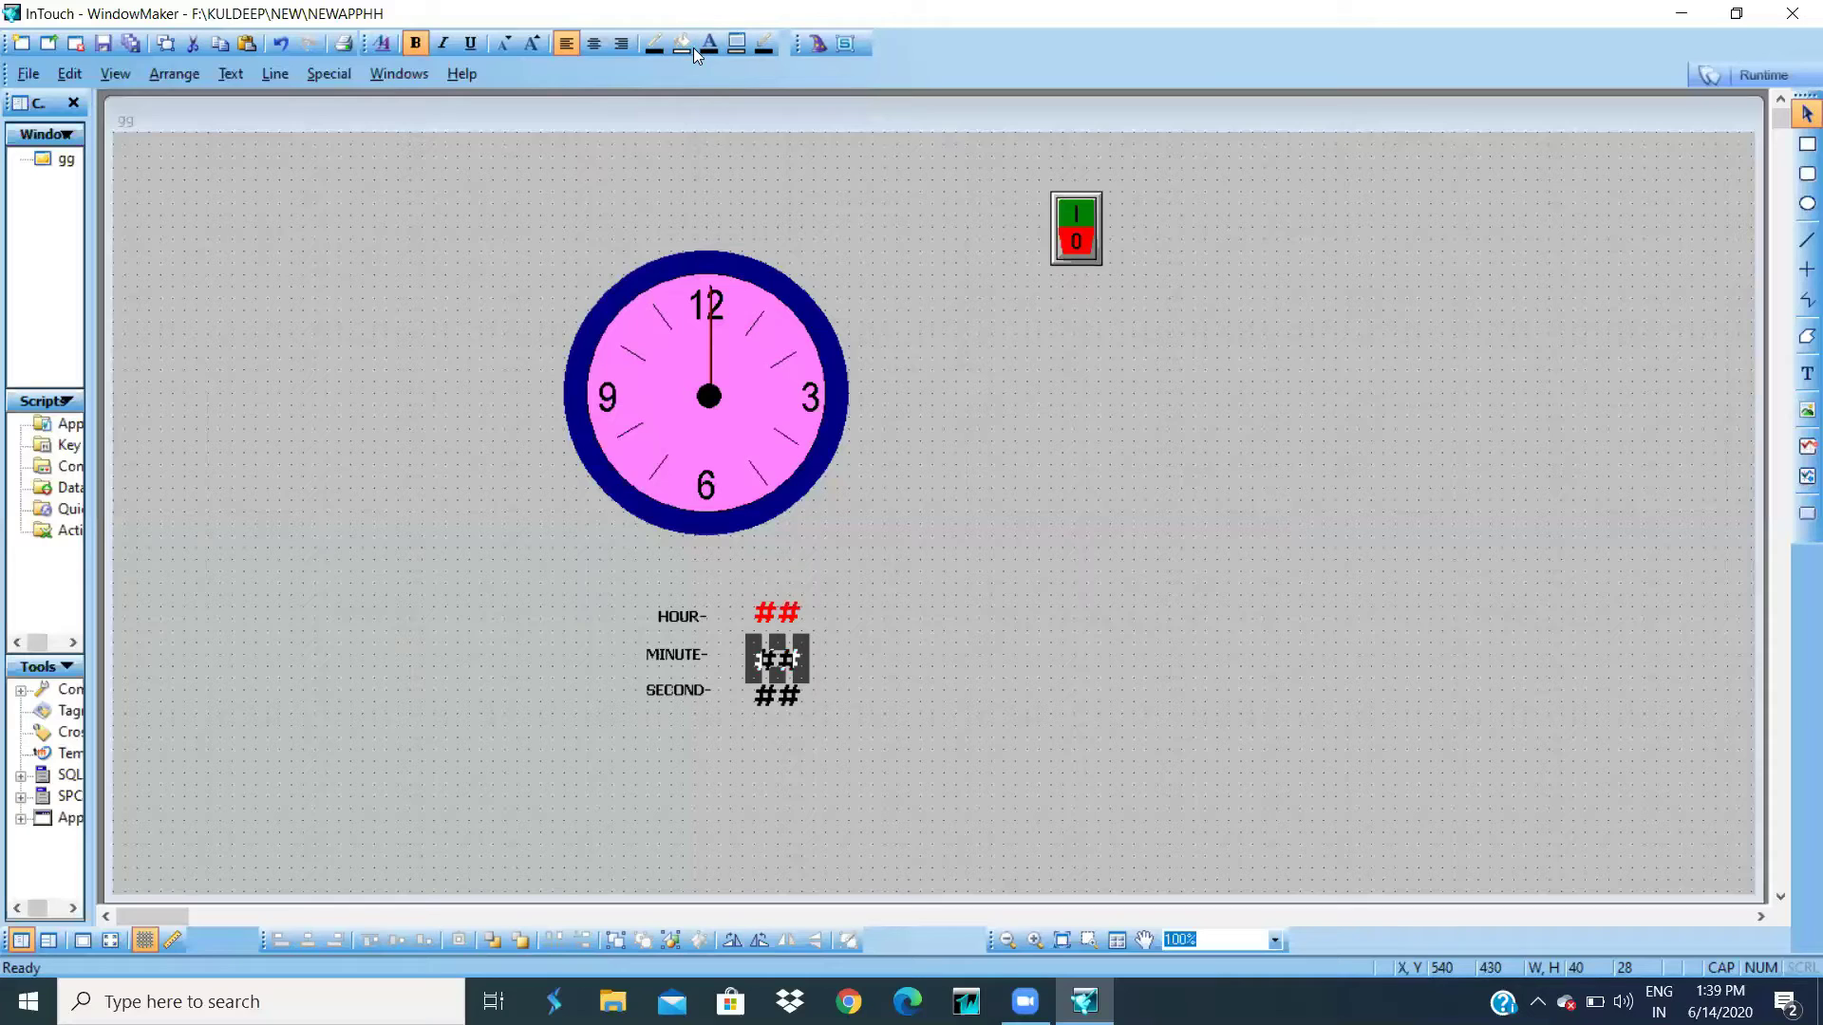
pyautogui.click(693, 47)
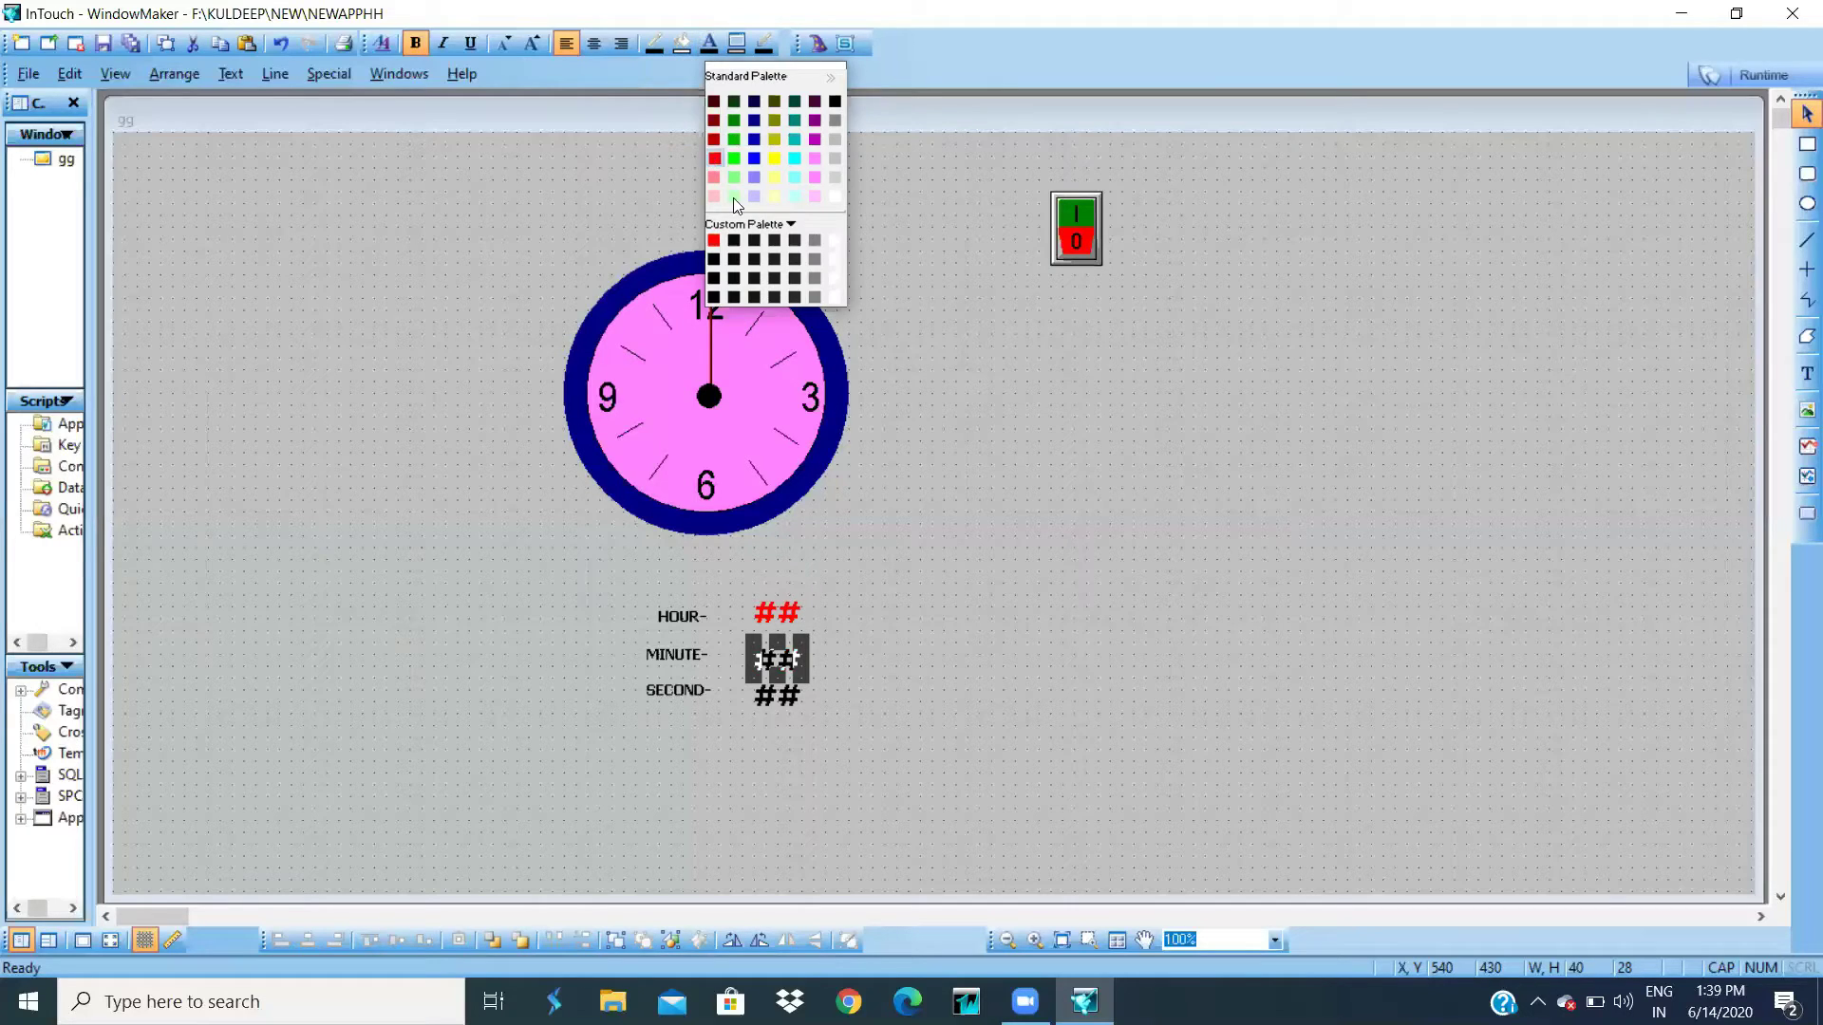
pyautogui.click(711, 157)
pyautogui.press('Tab')
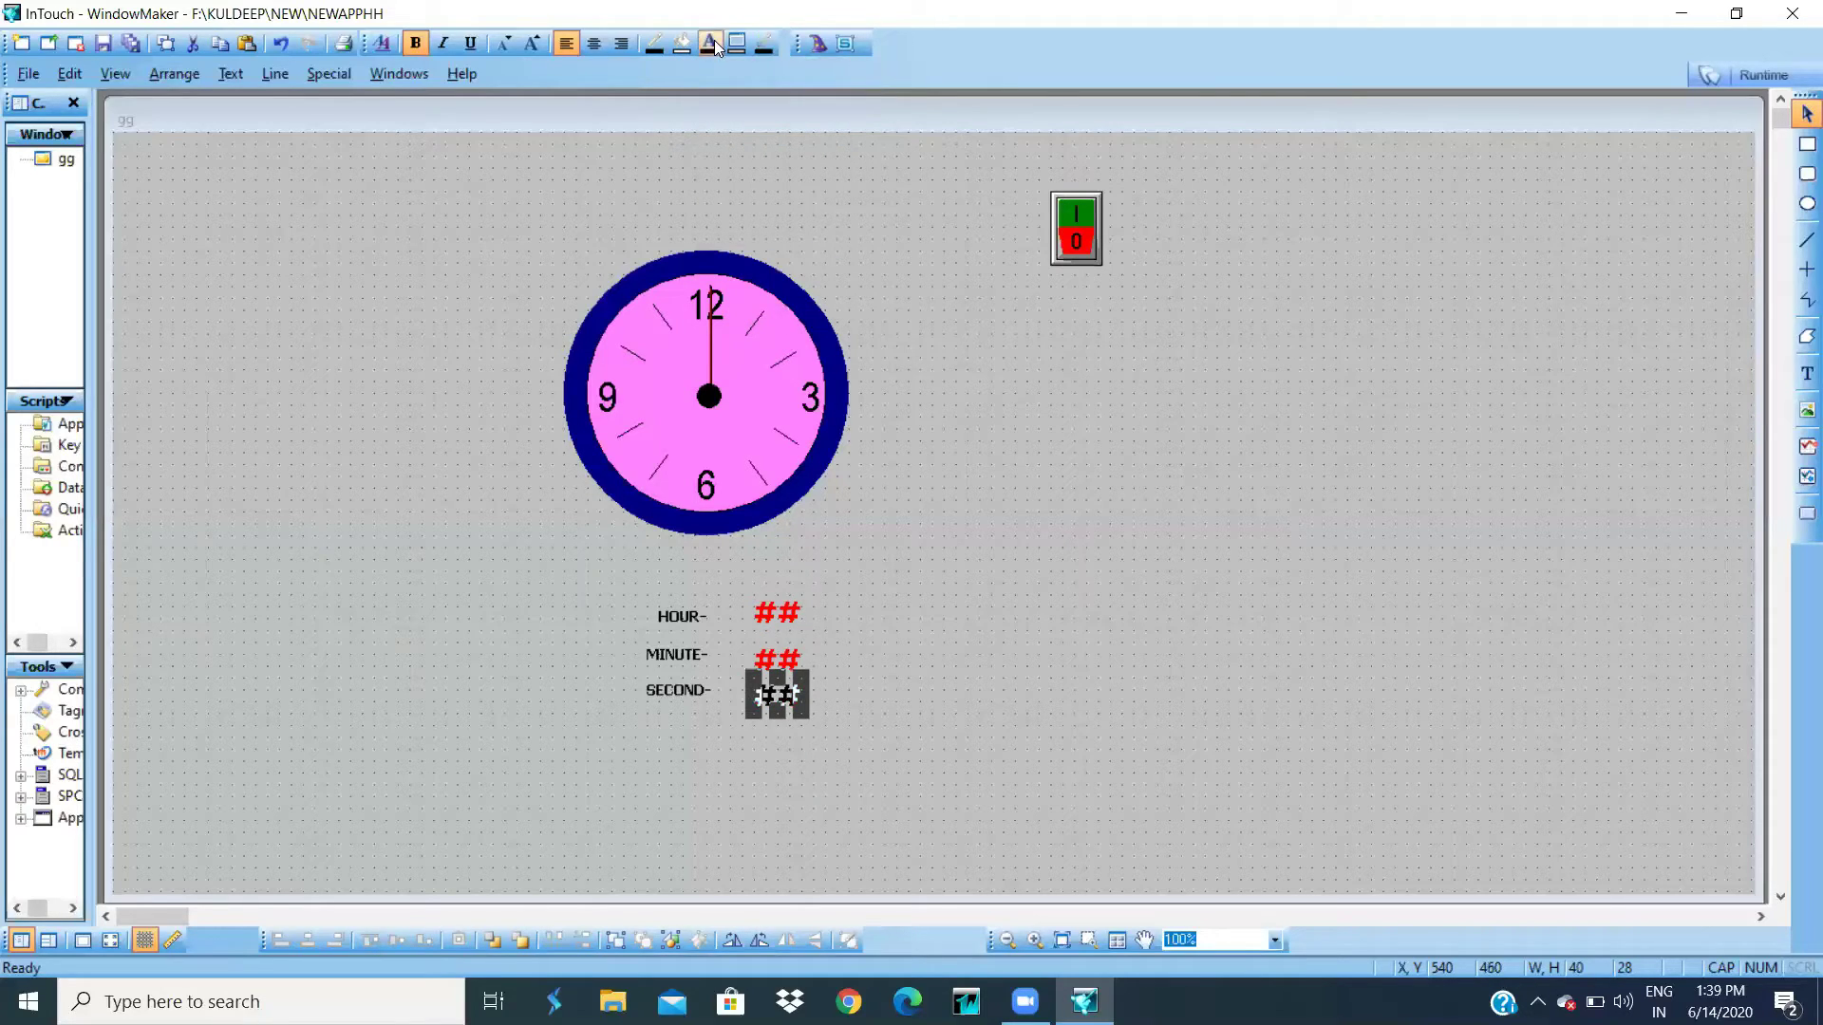
pyautogui.click(708, 43)
pyautogui.click(714, 159)
pyautogui.click(1002, 499)
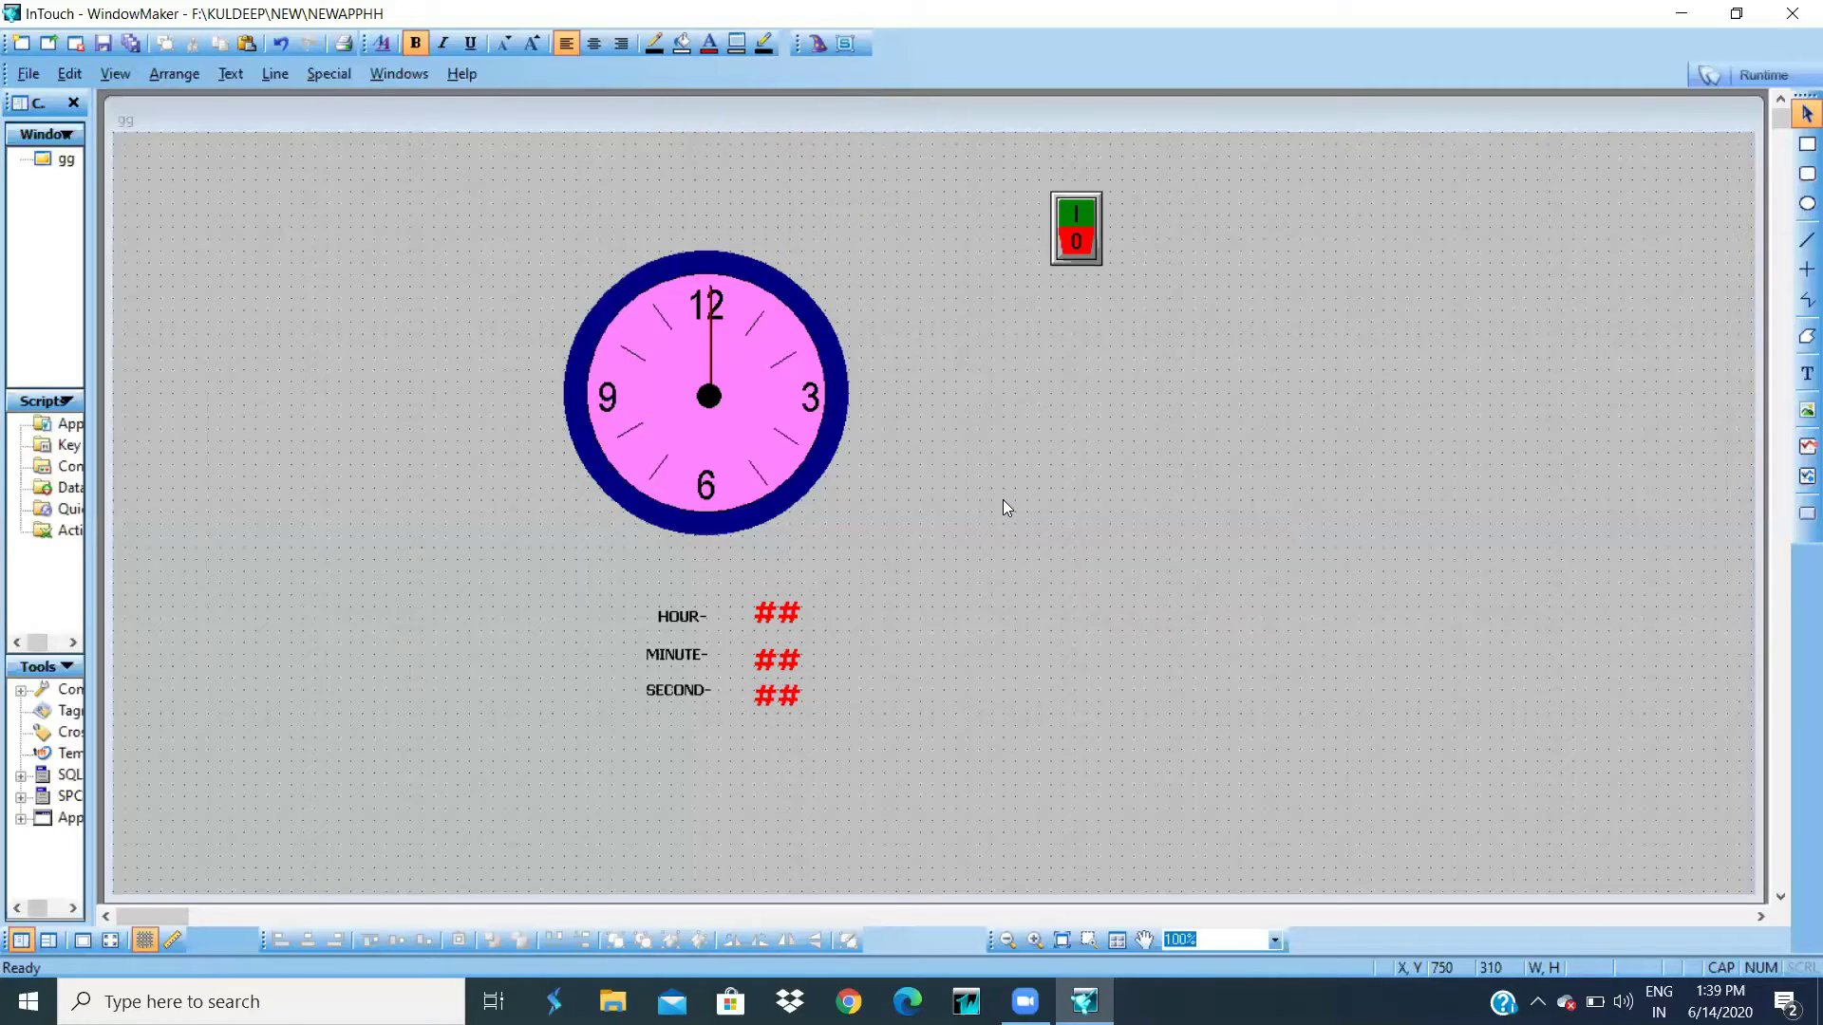
pyautogui.rightClick(1179, 356)
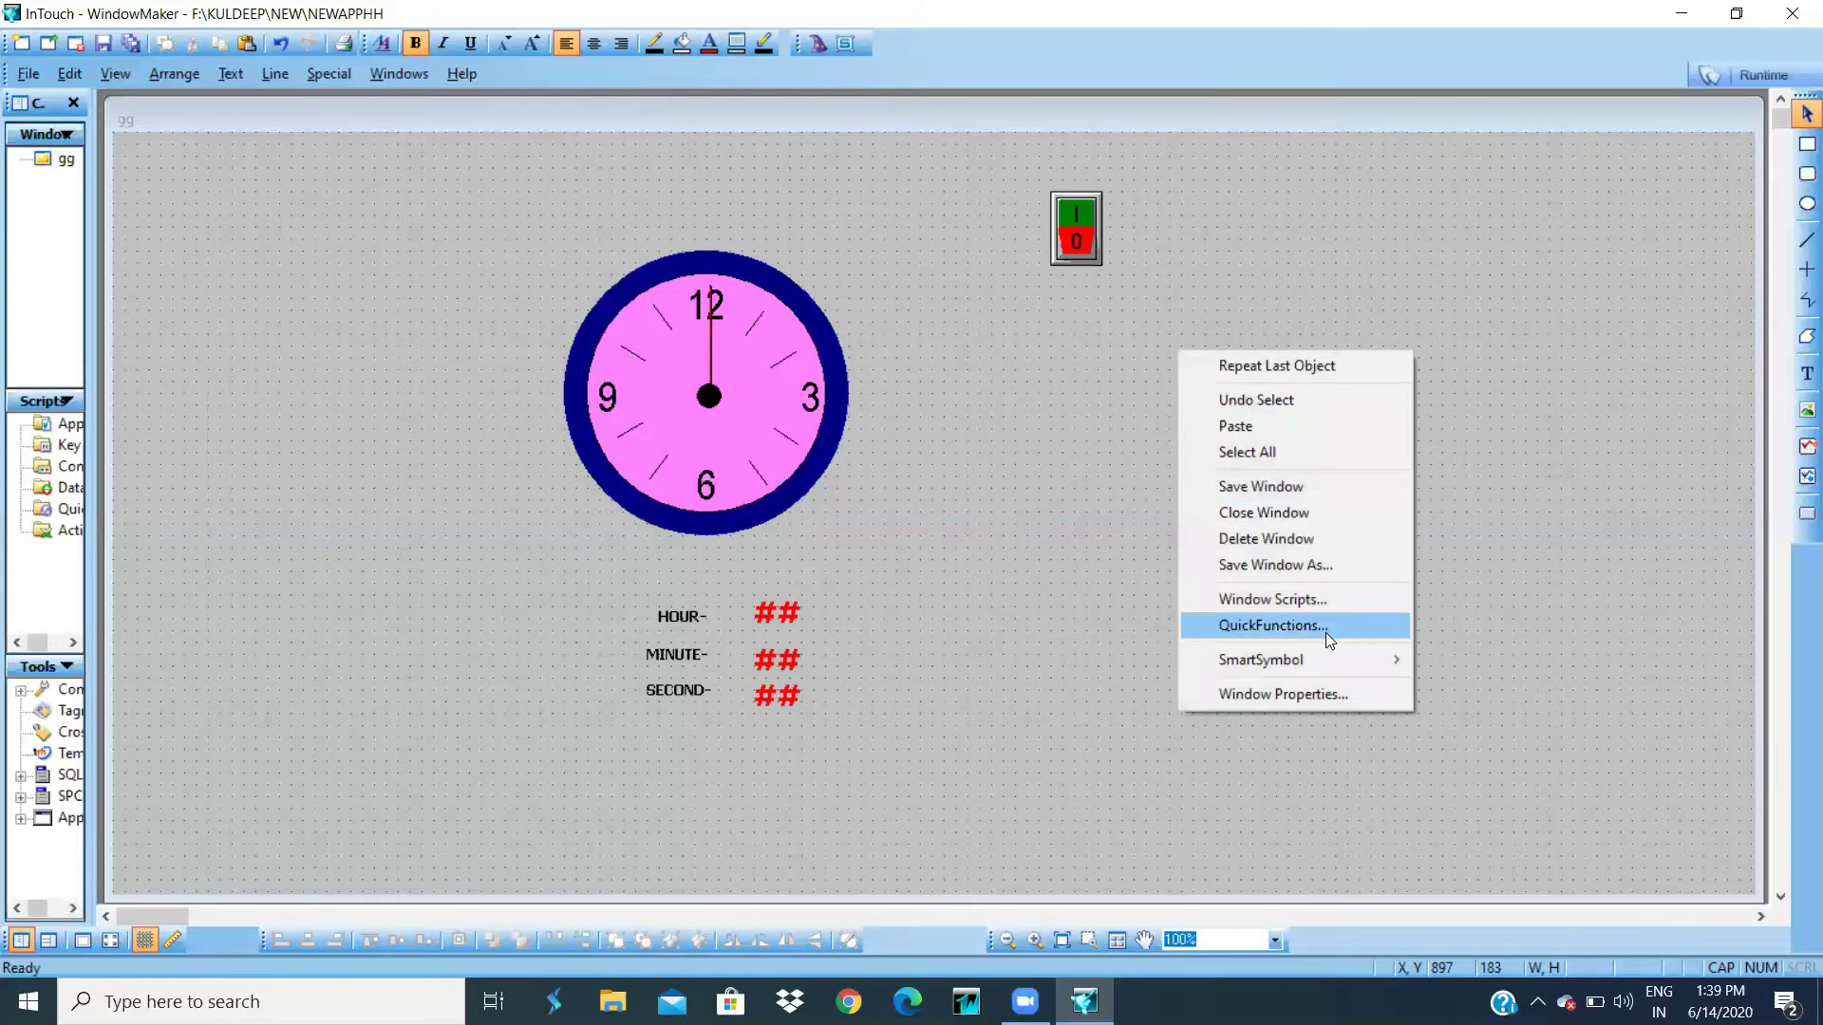
pyautogui.click(1317, 607)
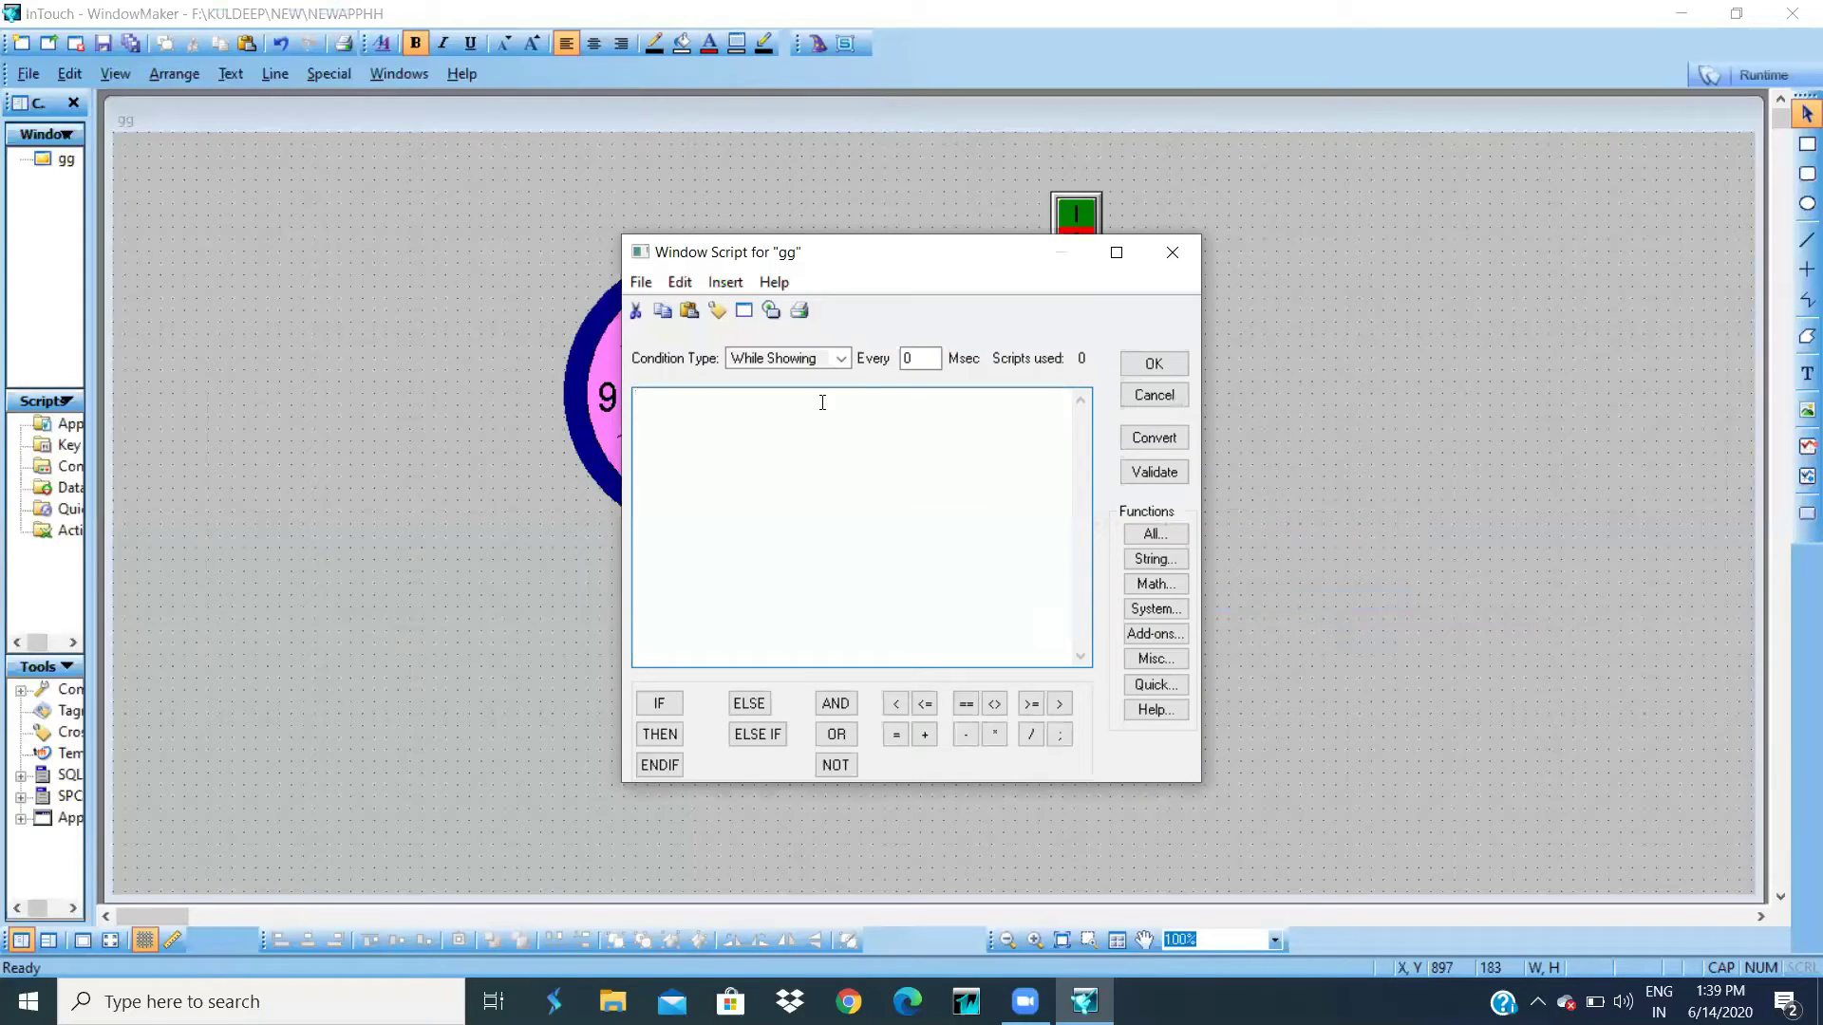
pyautogui.click(843, 357)
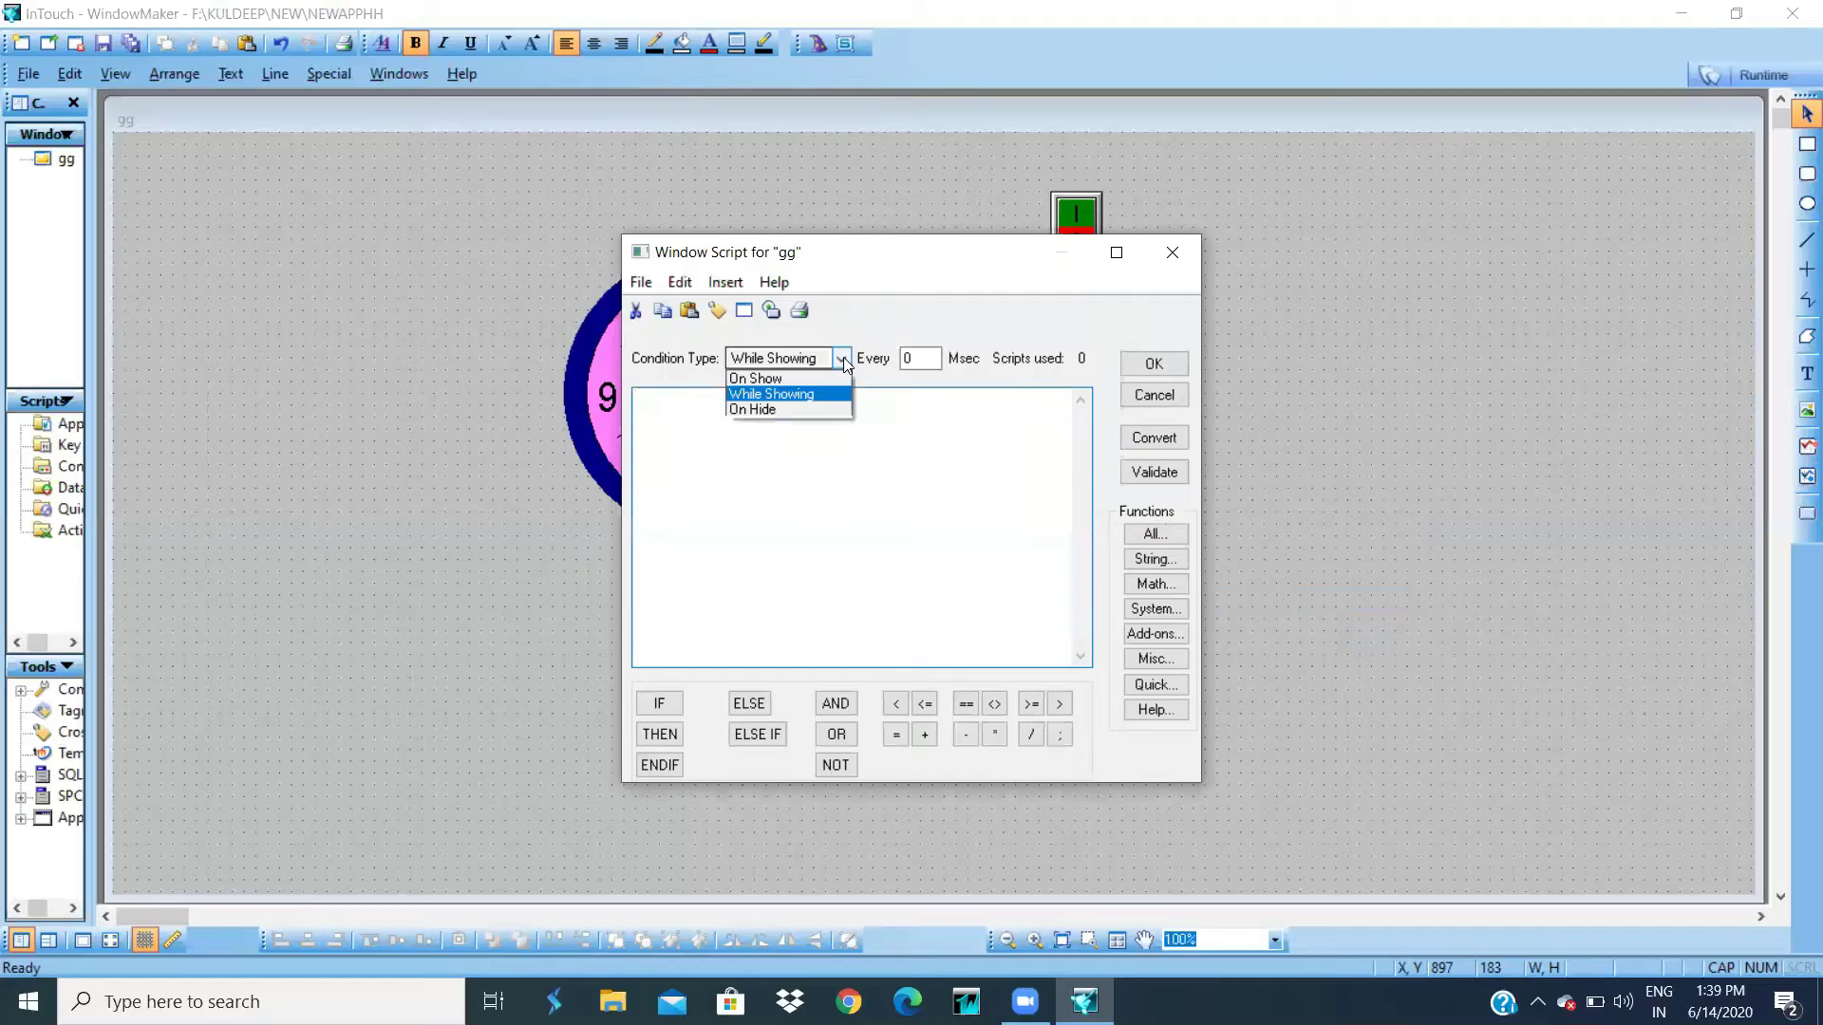
pyautogui.click(799, 376)
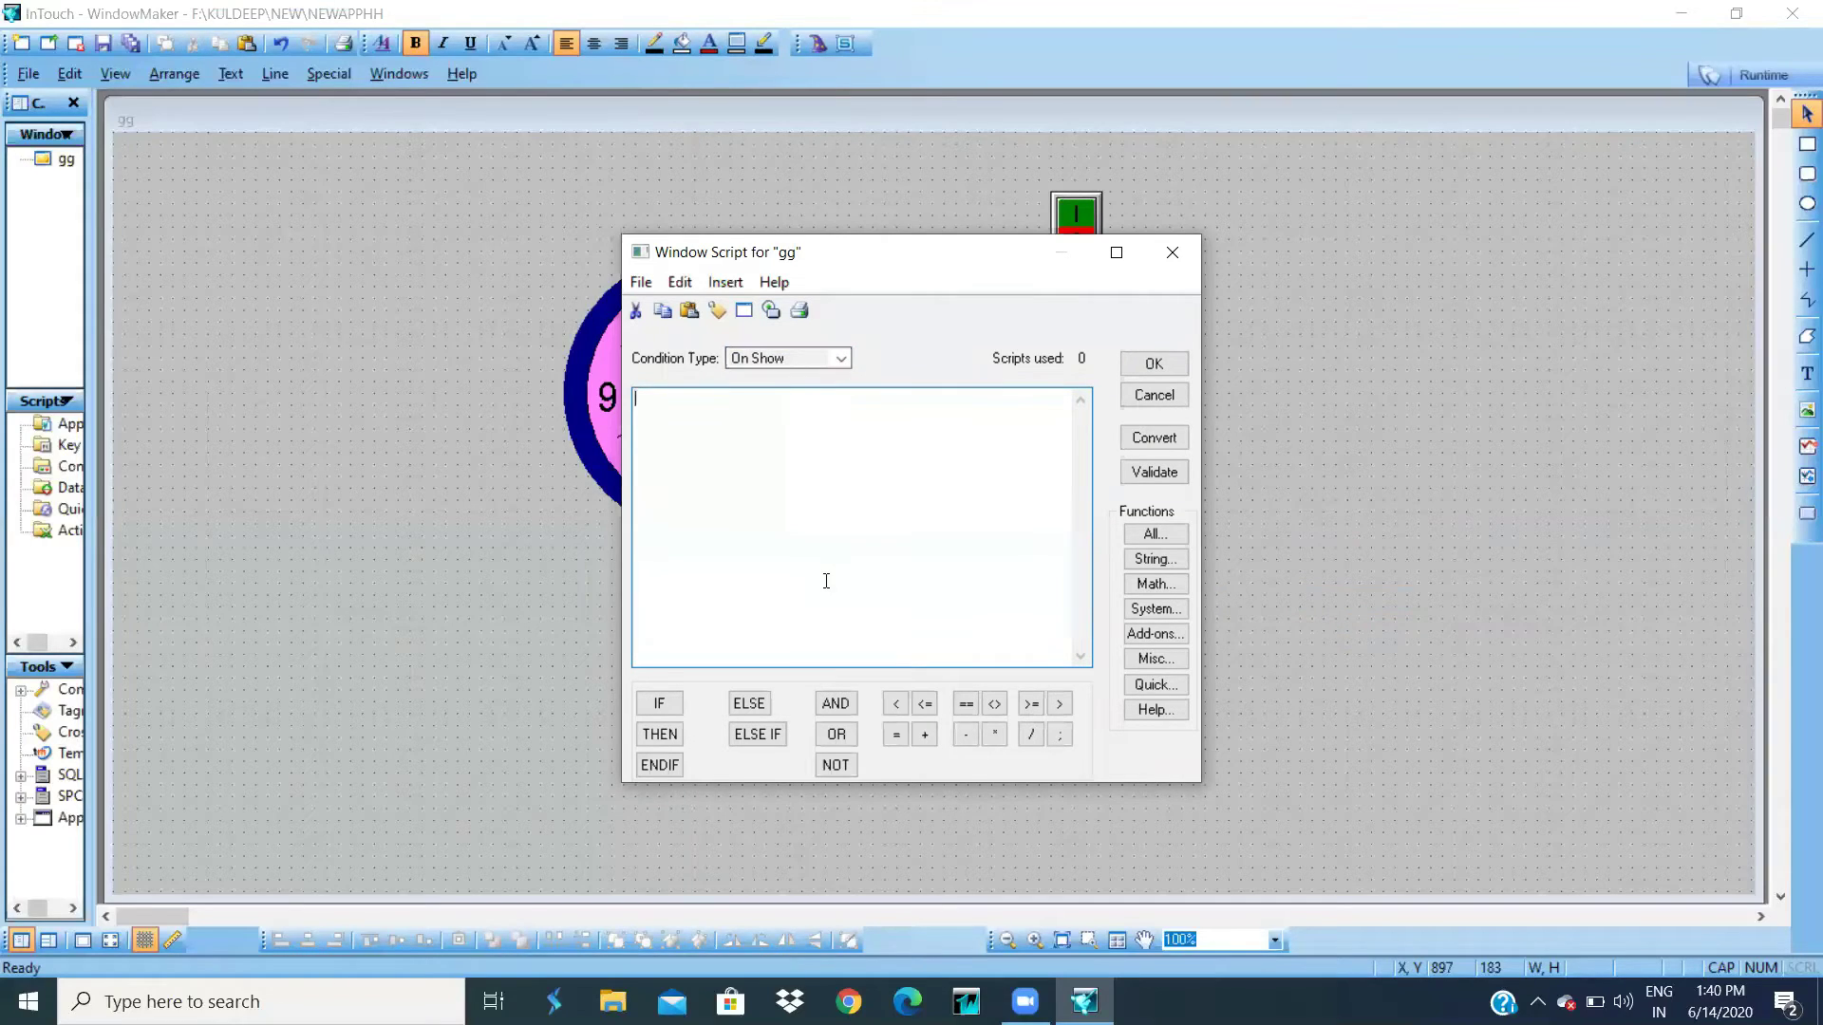
pyautogui.click(1158, 394)
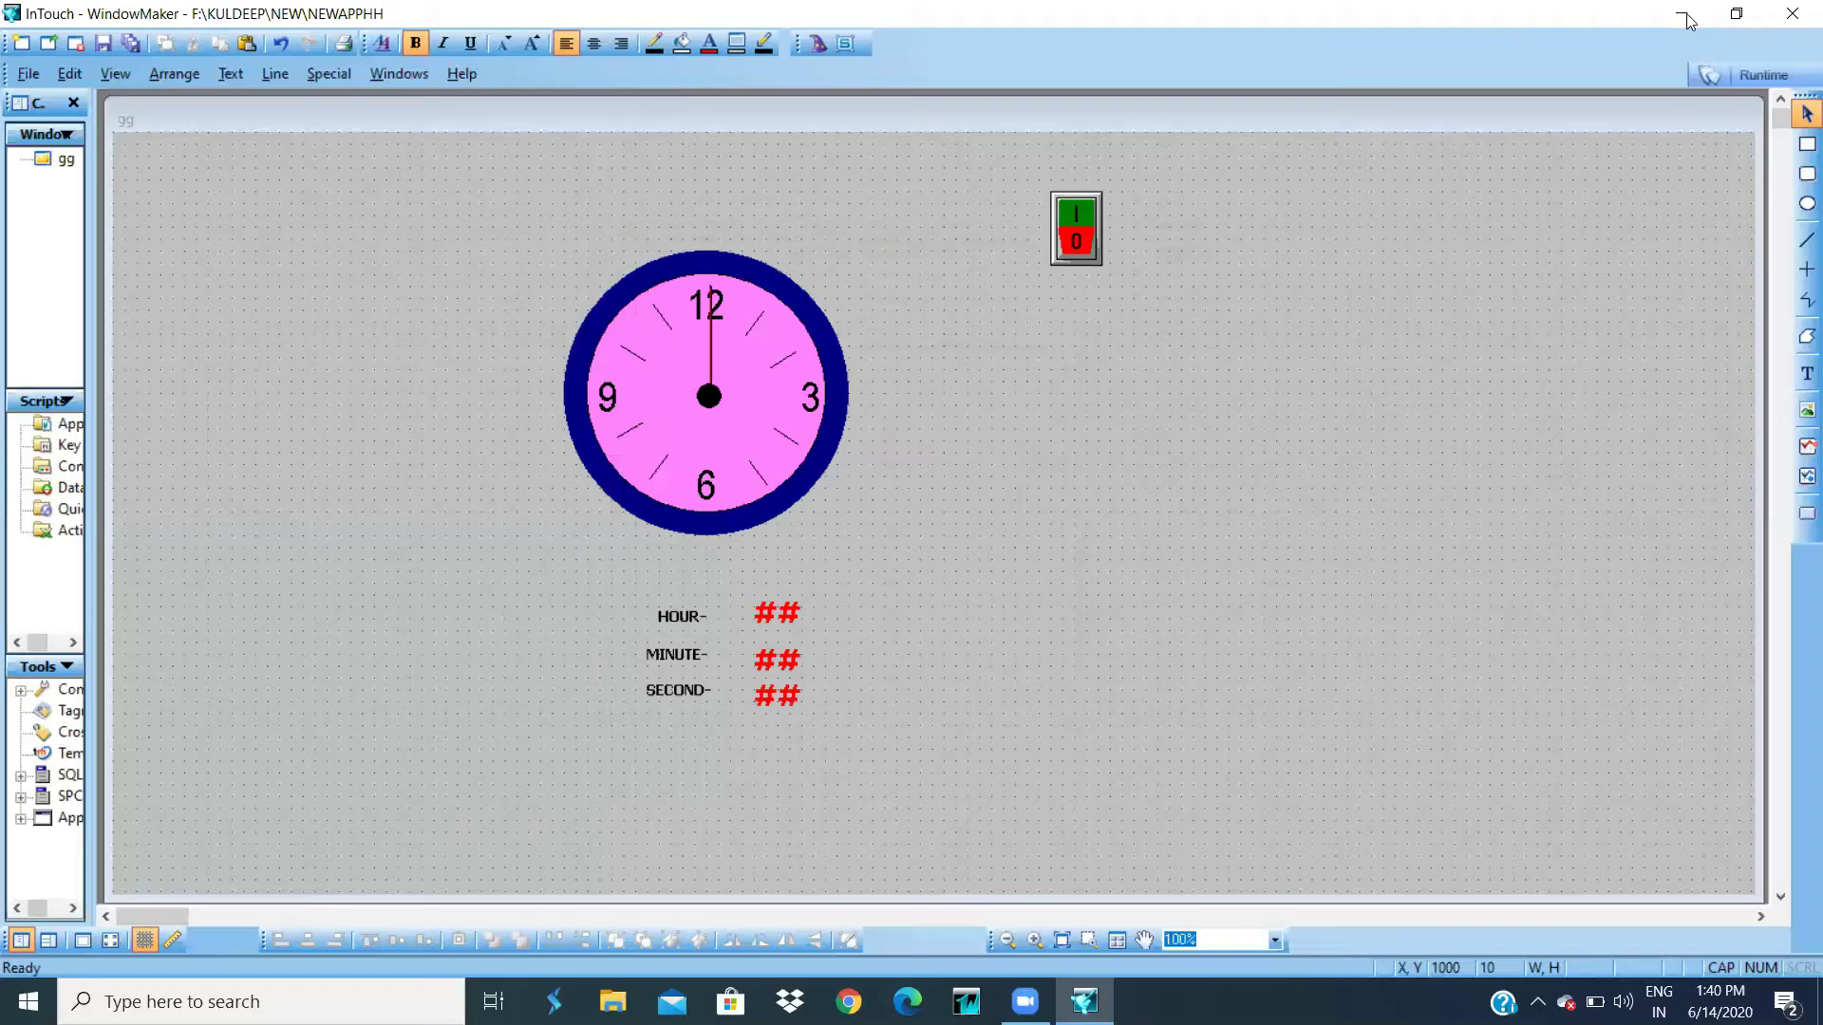
# - Open the "watch" text file from the desktop in Notepad and copy the four lines setting a, b, c and s to 0
pyautogui.click(1686, 17)
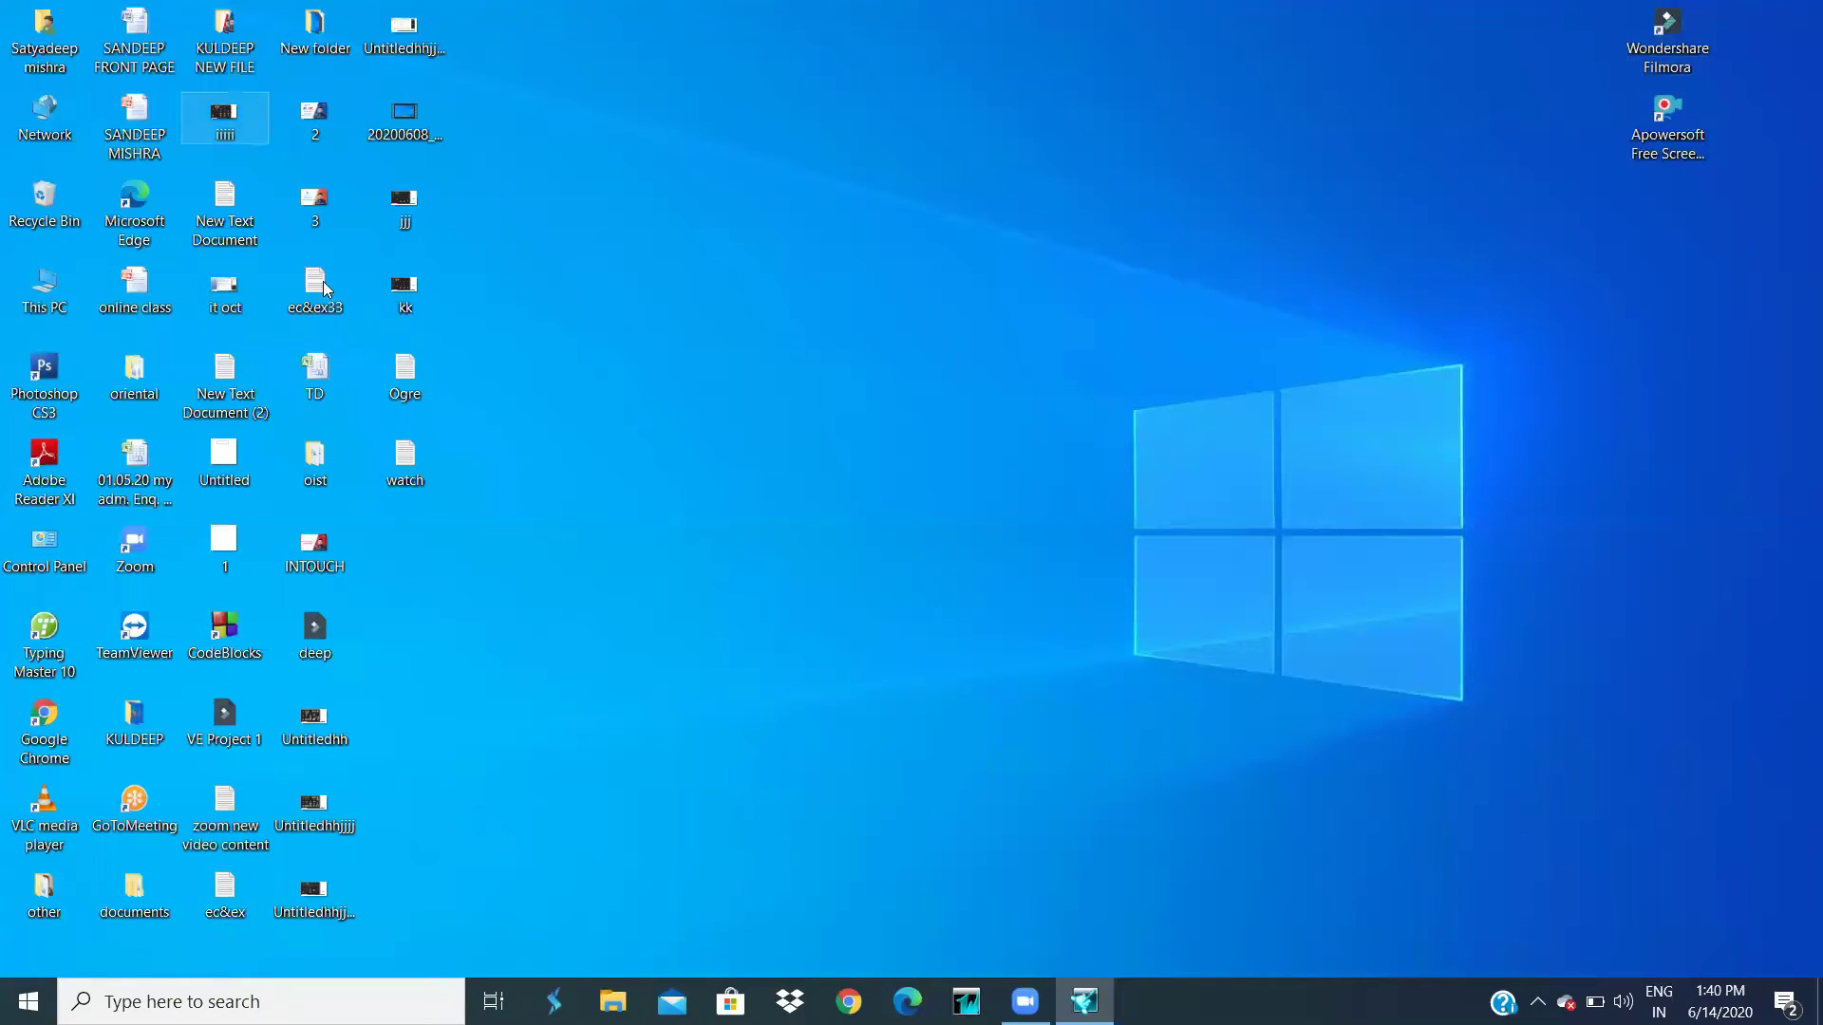
pyautogui.doubleClick(420, 480)
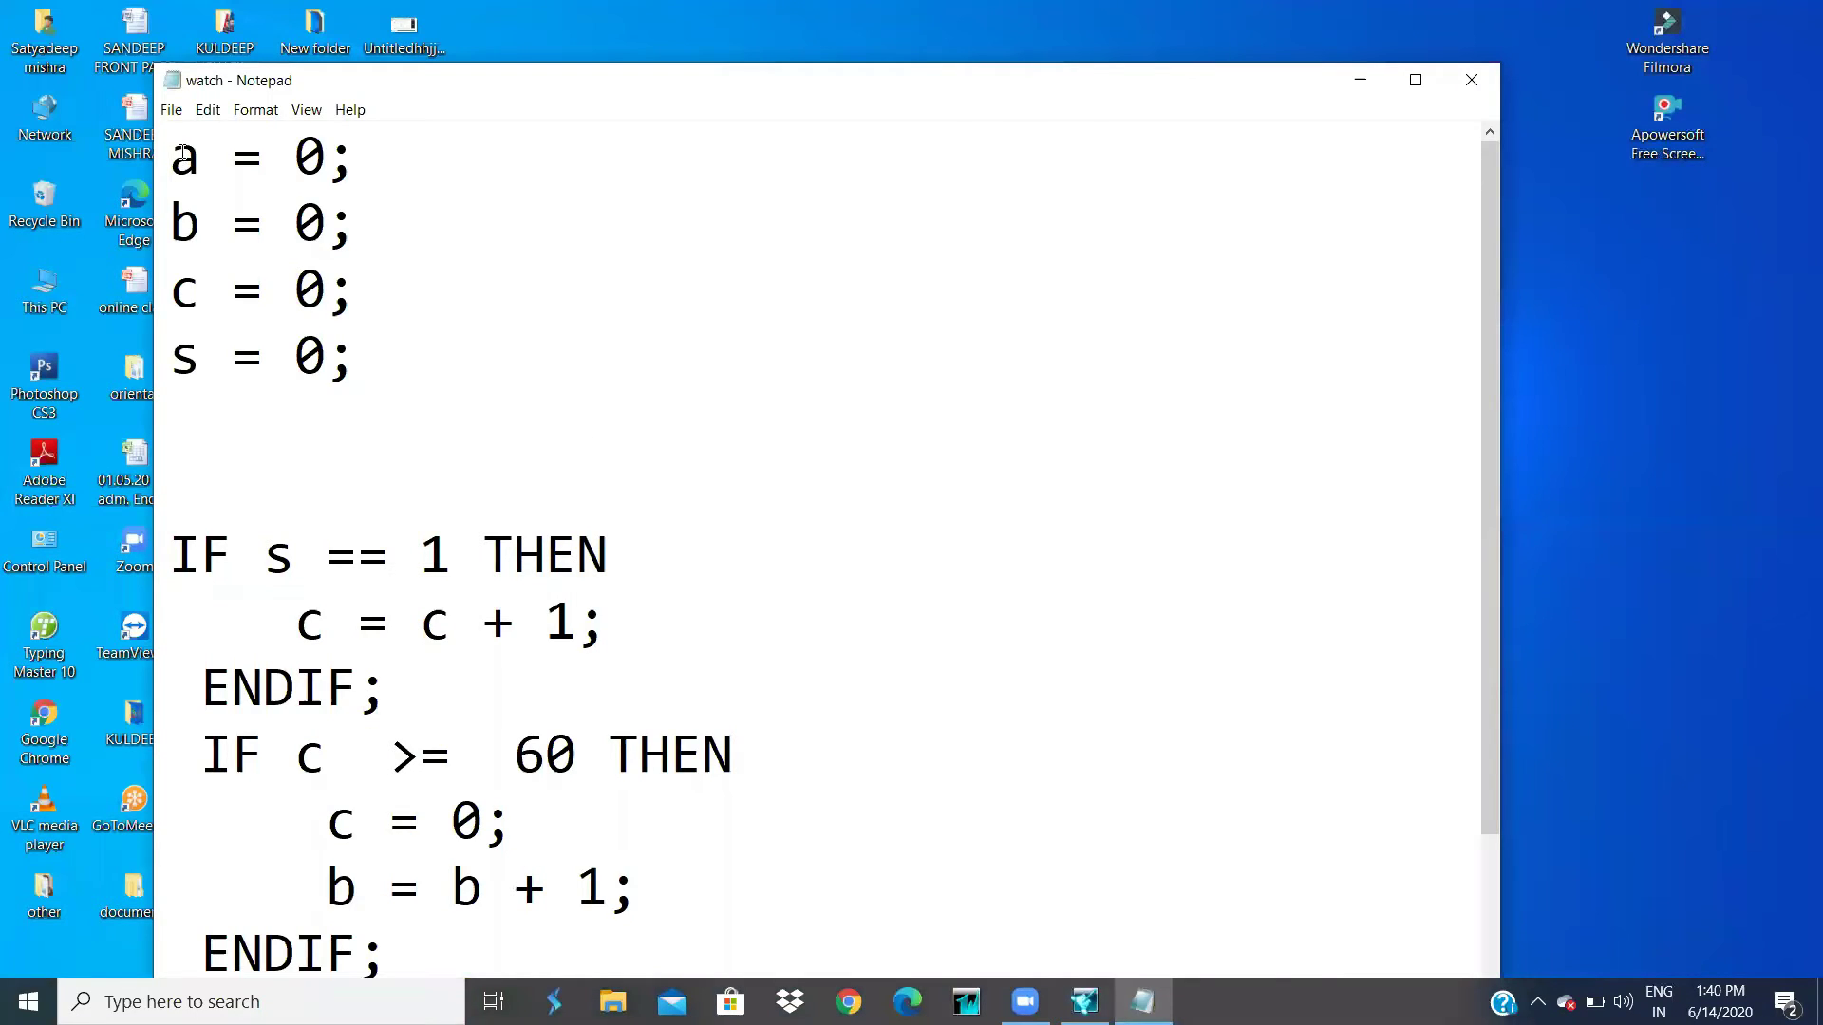
pyautogui.moveTo(183, 152); pyautogui.dragTo(353, 362)
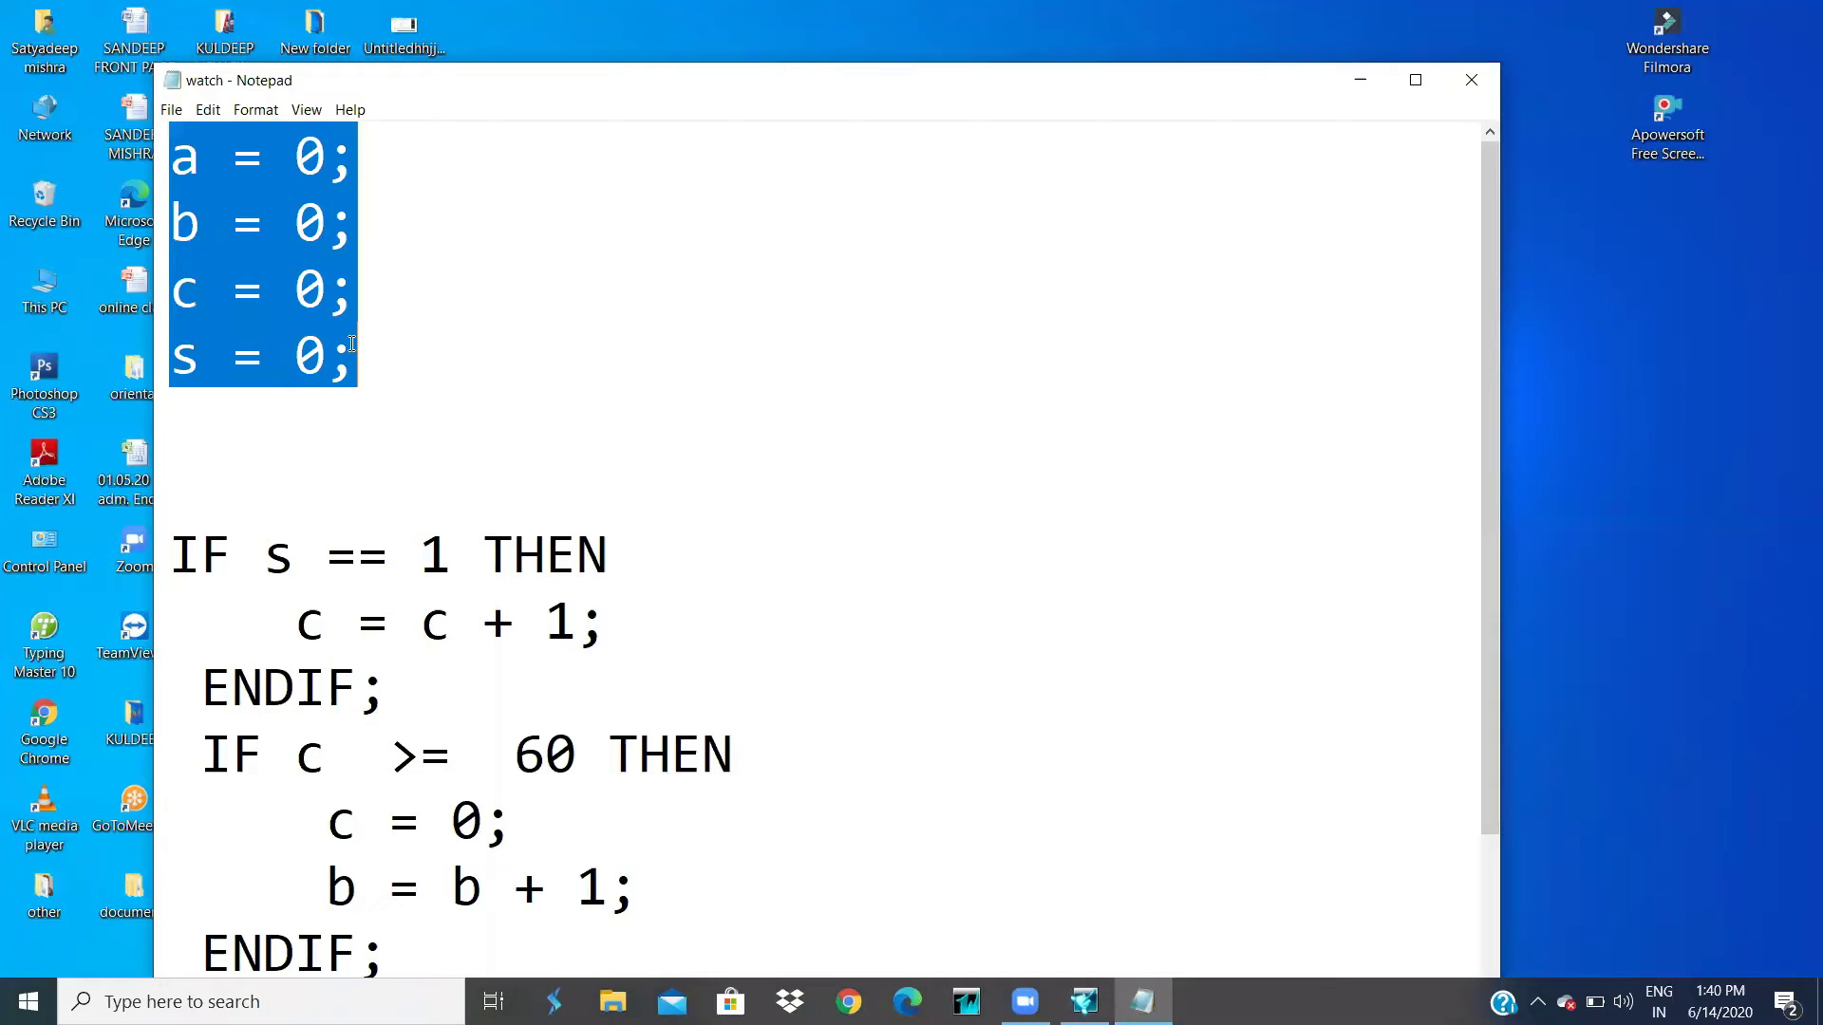
pyautogui.rightClick(249, 254)
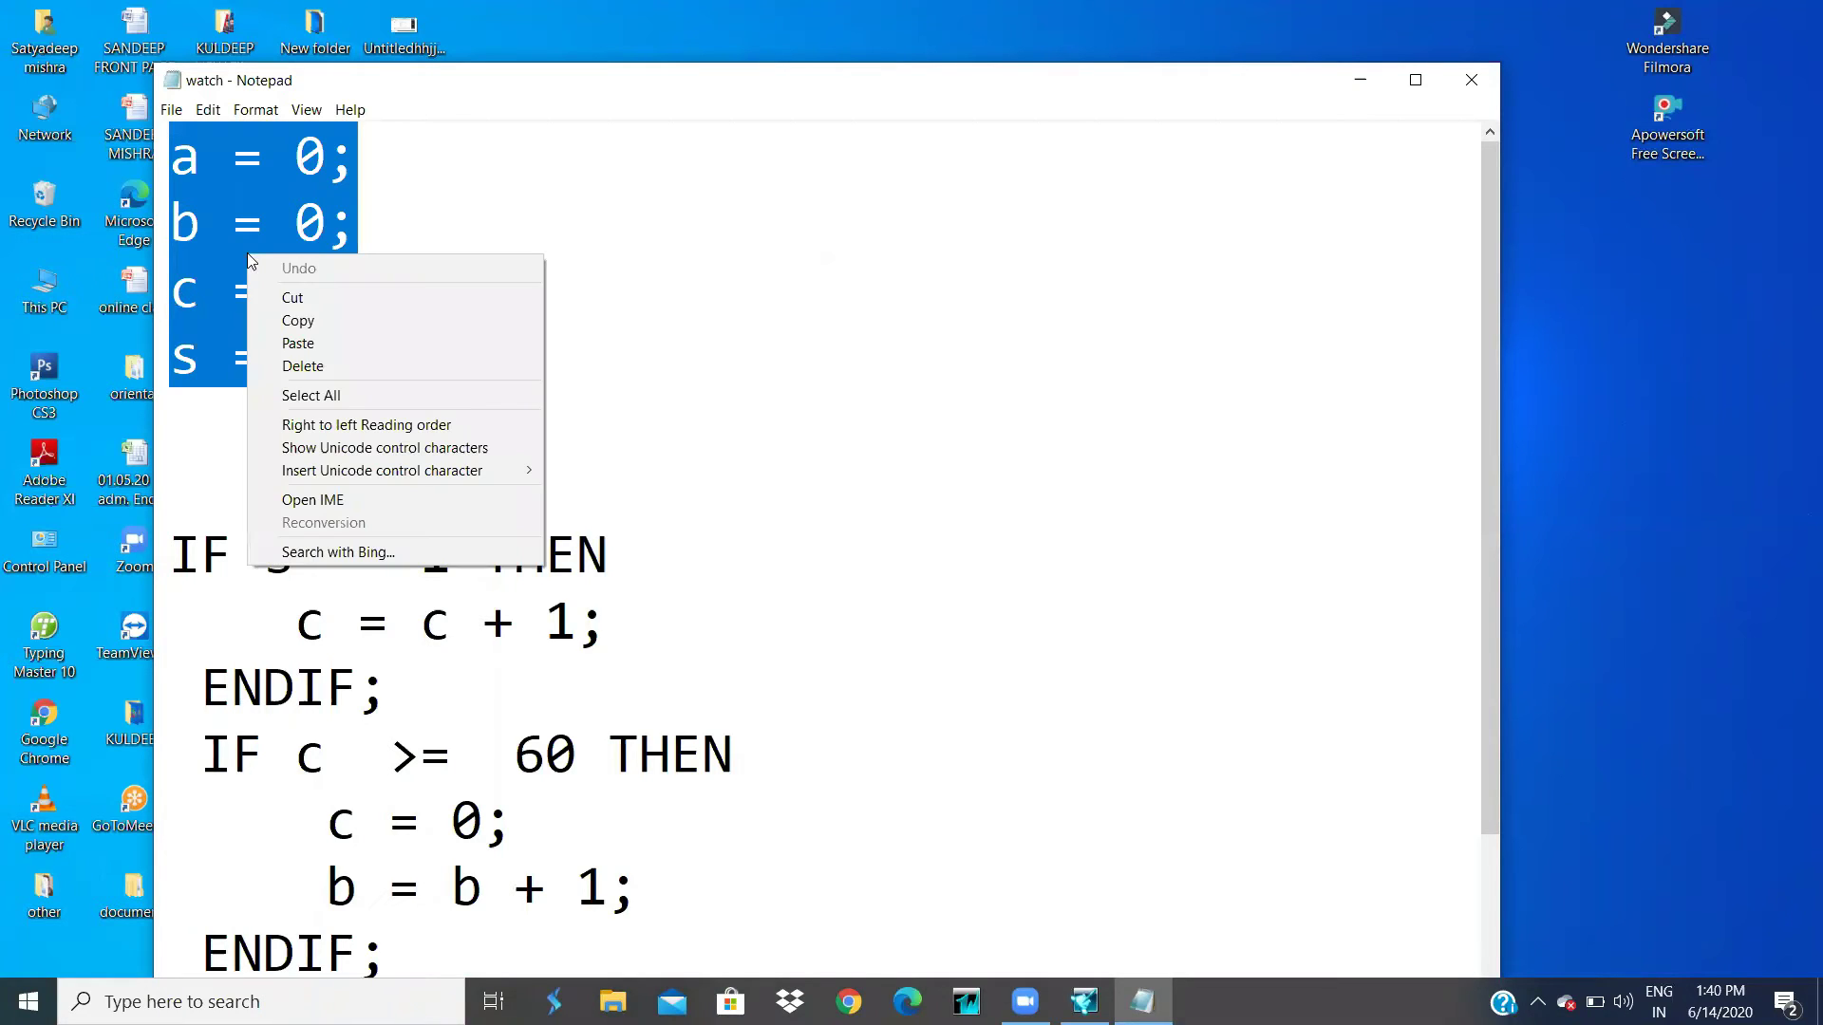
pyautogui.click(348, 326)
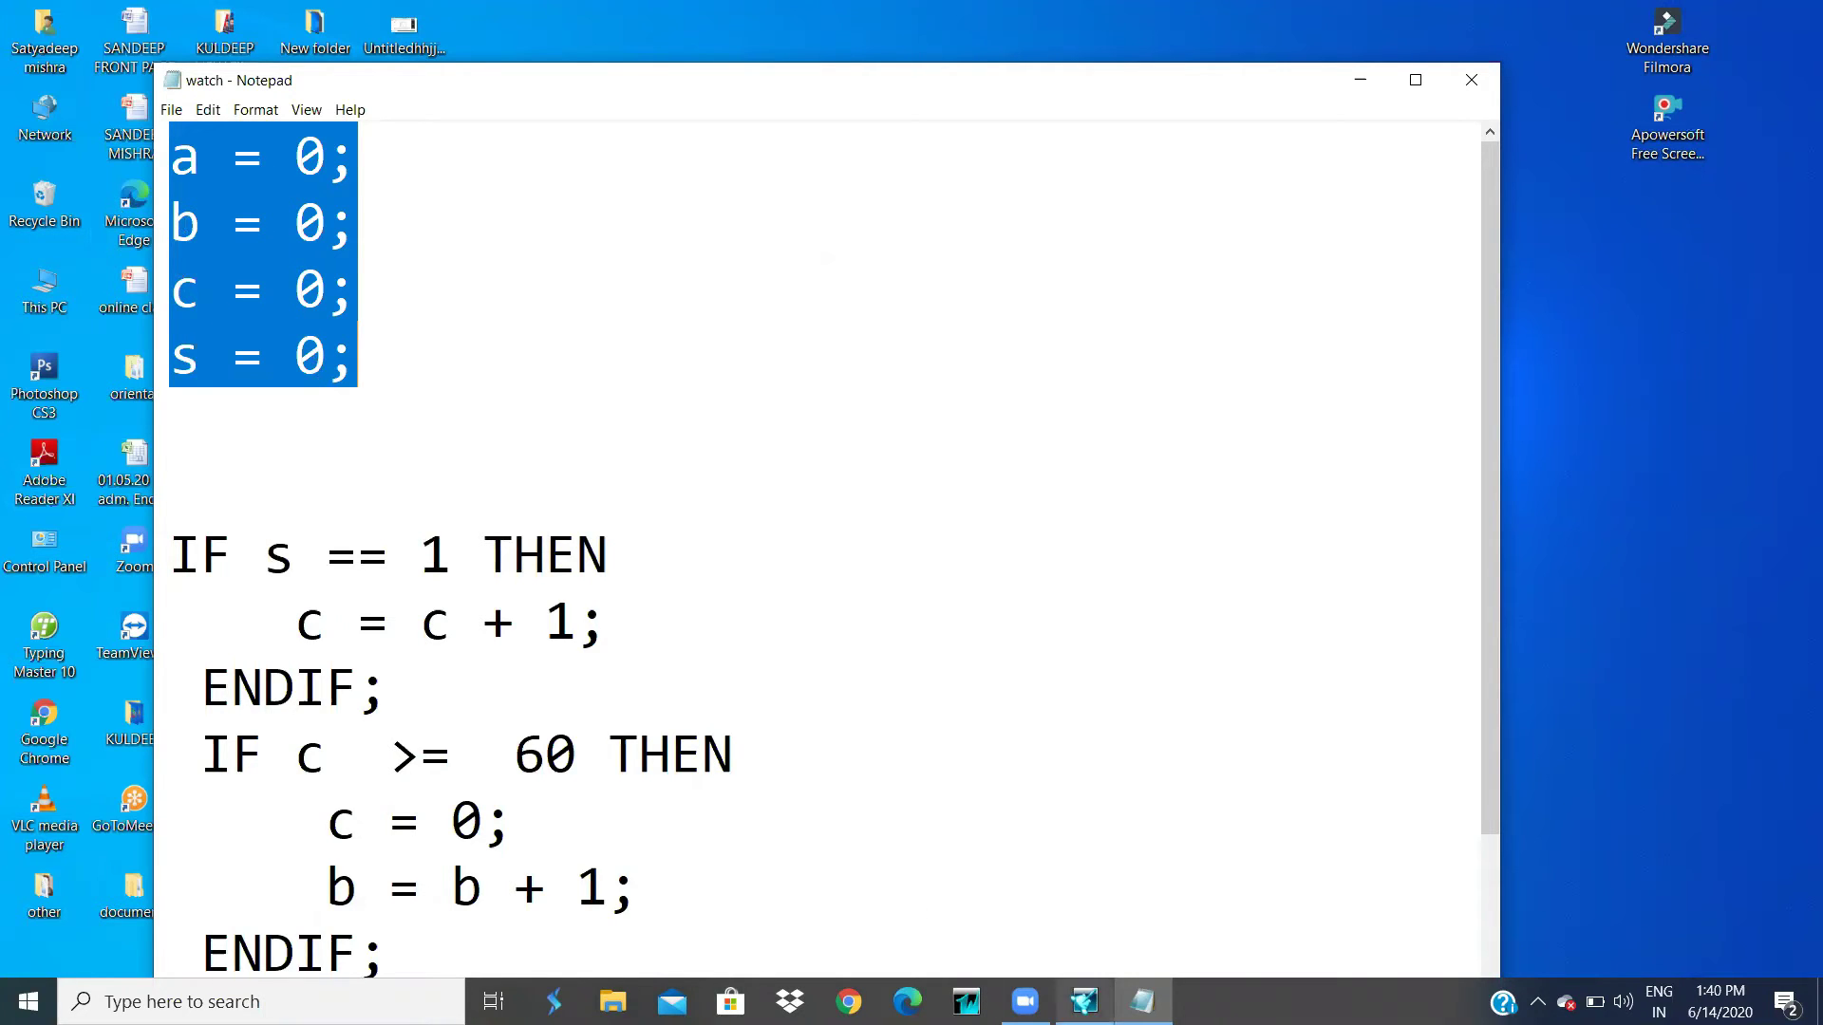
# - Return to WindowMaker and paste the copied lines a = 0; b = 0; c = 0; s = 0; into window gg's On Show script
pyautogui.click(1083, 1002)
pyautogui.rightClick(1045, 438)
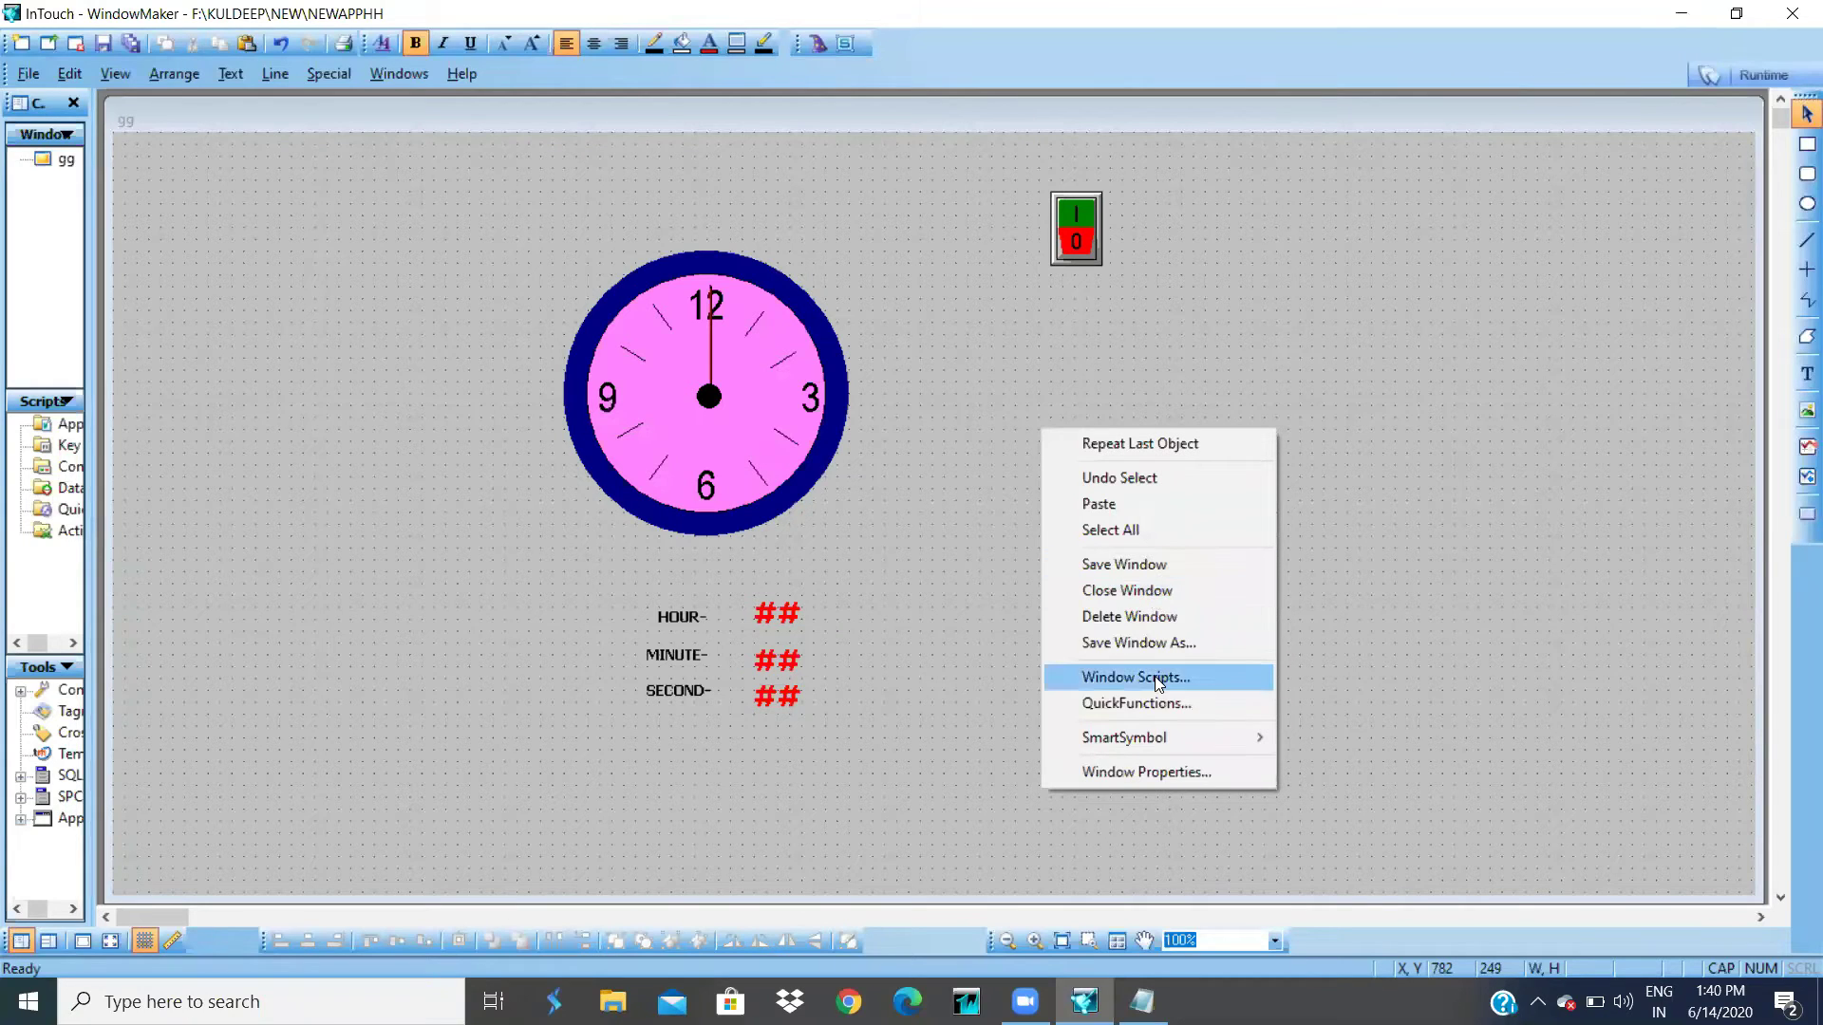
pyautogui.click(1135, 677)
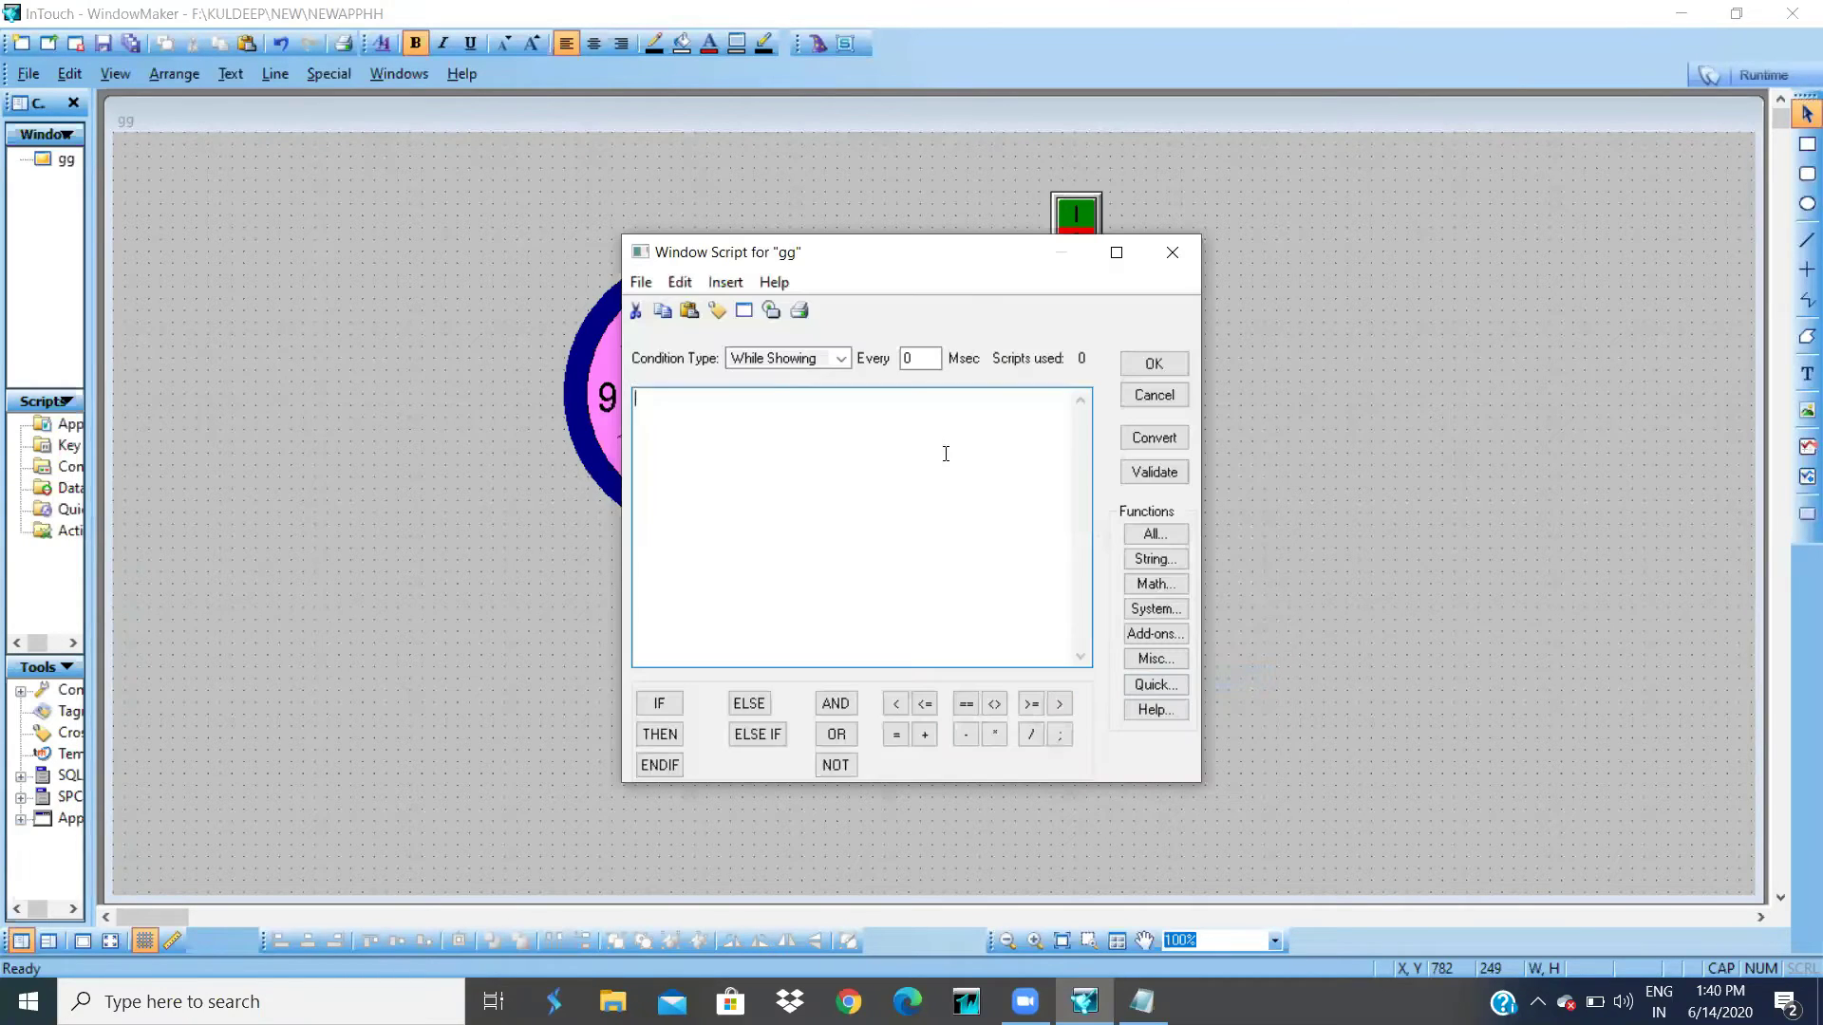
pyautogui.click(835, 359)
pyautogui.click(816, 371)
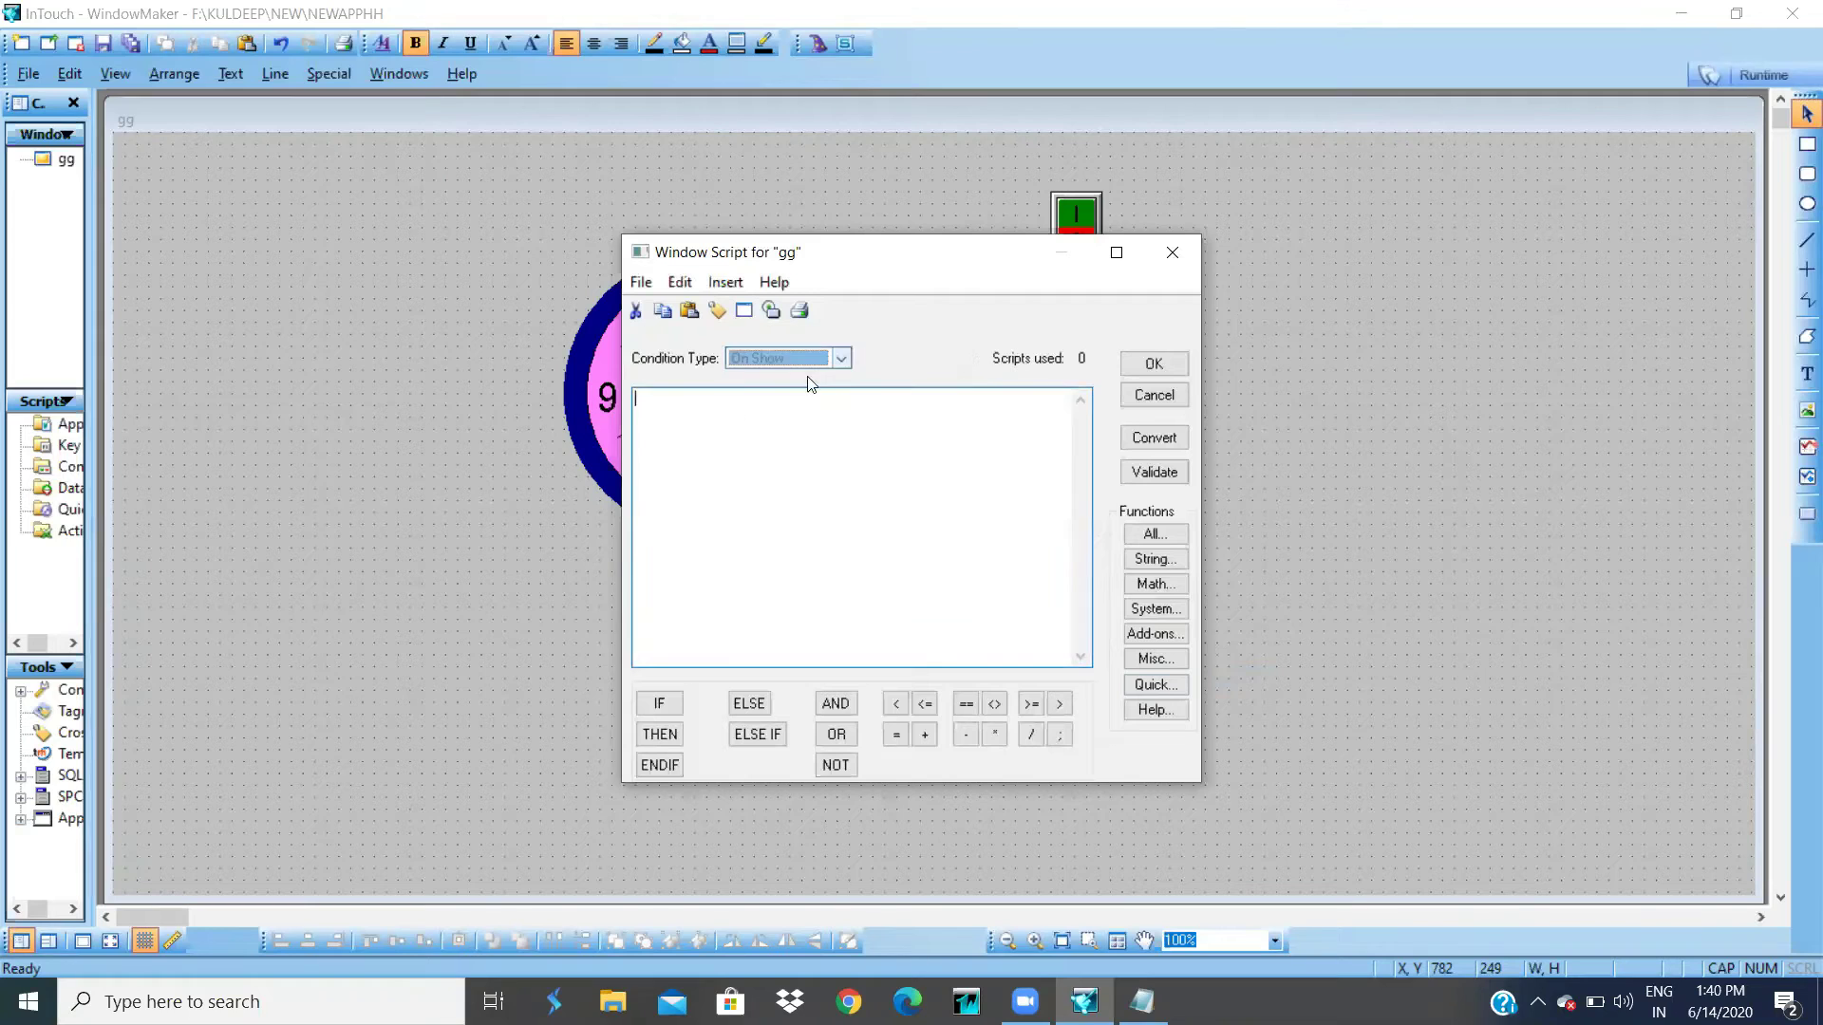
pyautogui.rightClick(642, 405)
pyautogui.click(700, 507)
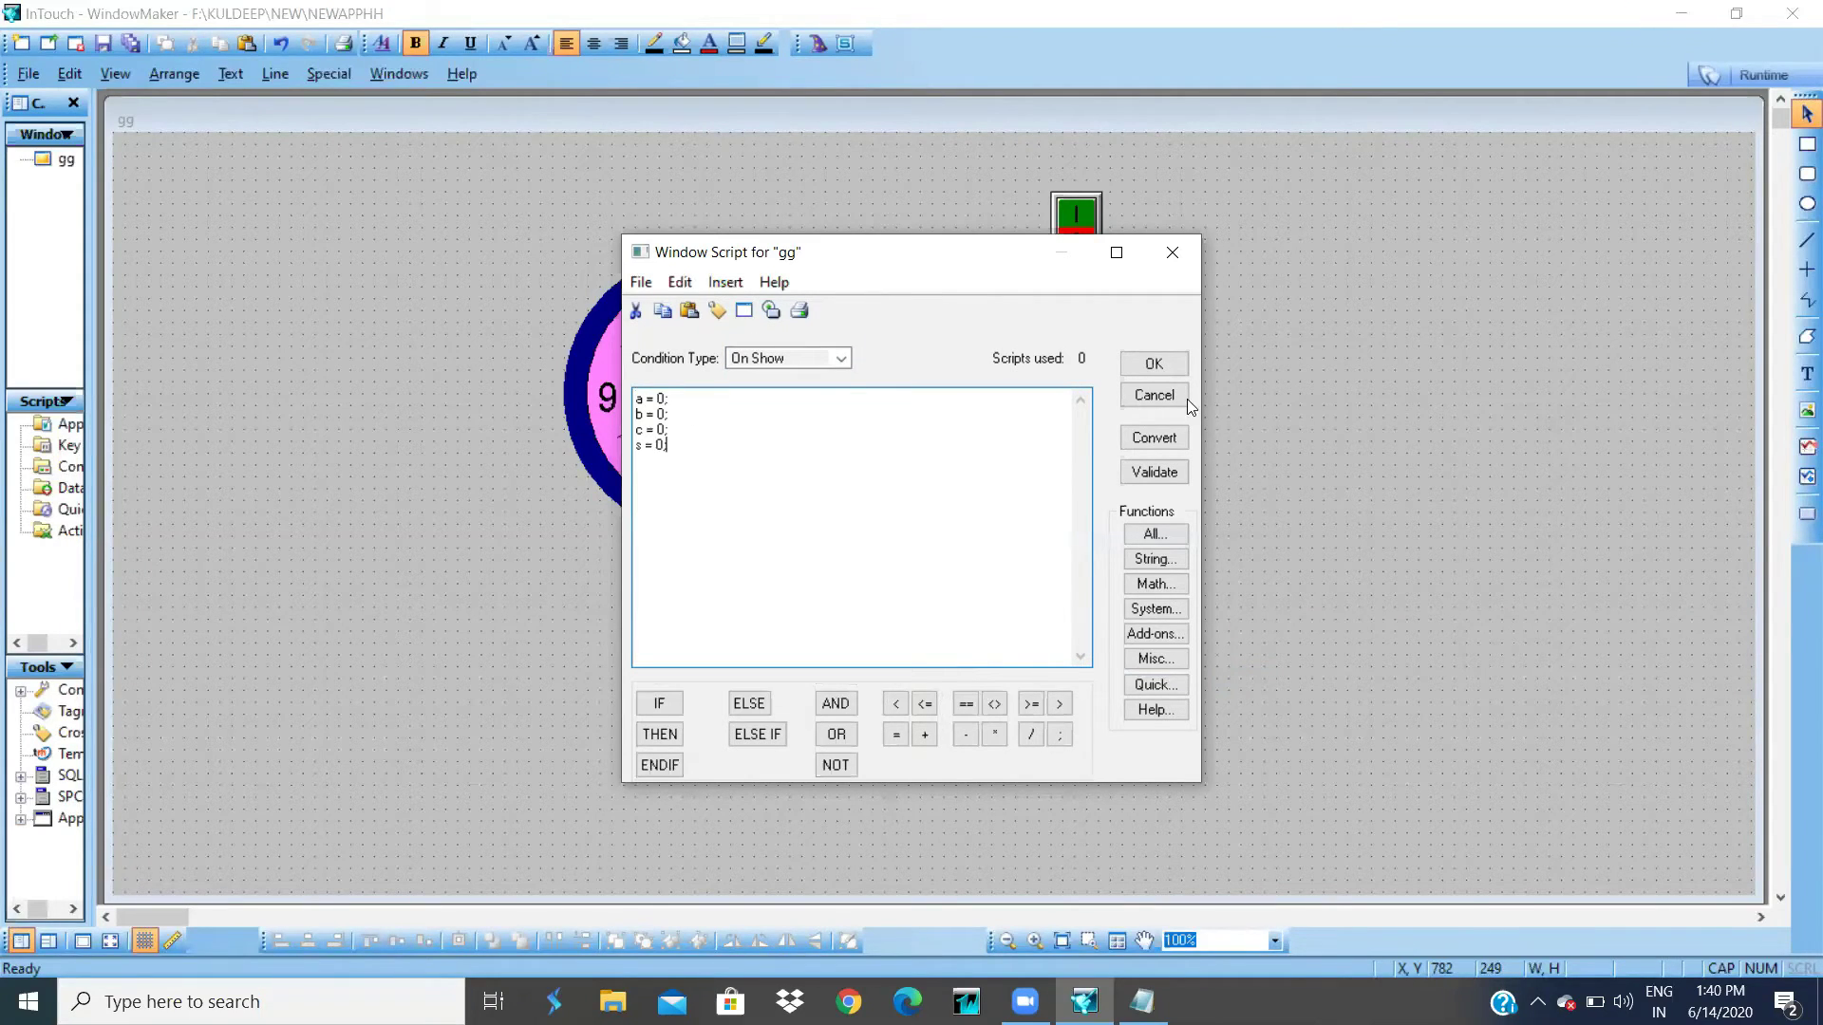
# - Validate the On Show script of window gg and save it
pyautogui.click(1158, 474)
pyautogui.click(1173, 364)
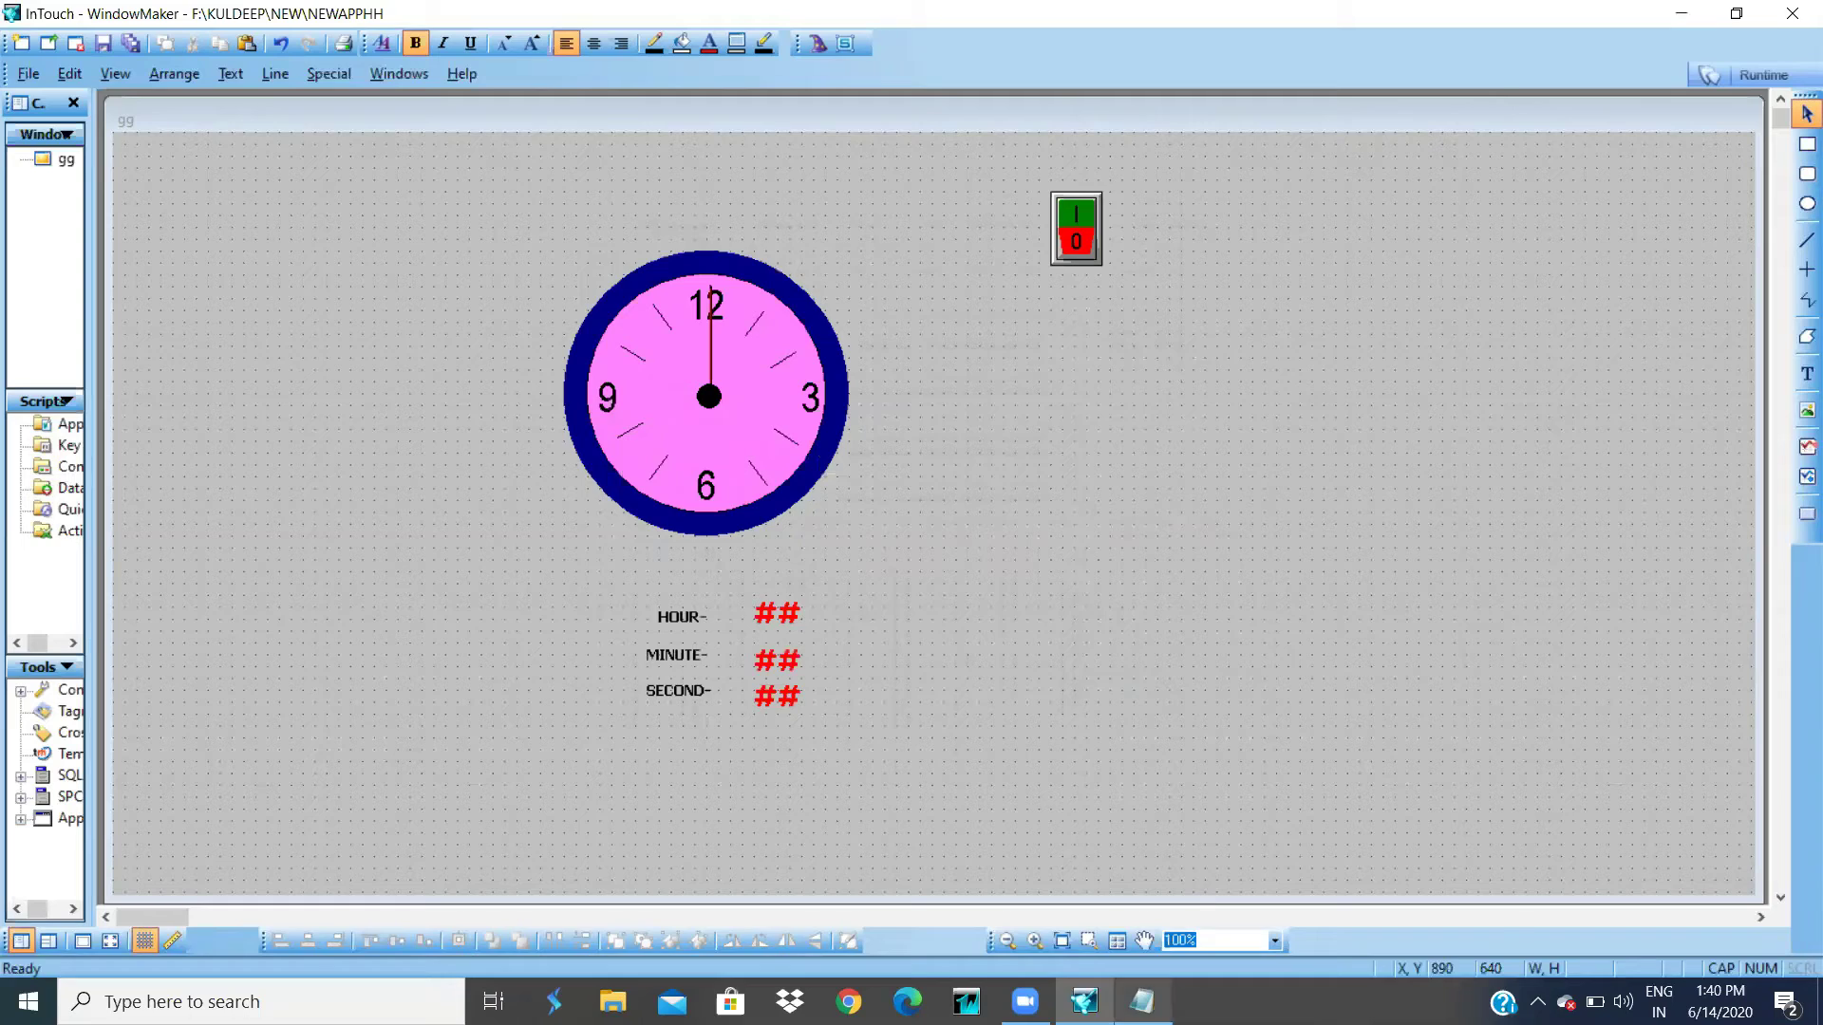
# - Switch to the watch file in Notepad and copy the three IF blocks, from IF s == 1 THEN through the last ENDIF
pyautogui.click(1142, 1001)
pyautogui.hotkey('ctrl', 'x')
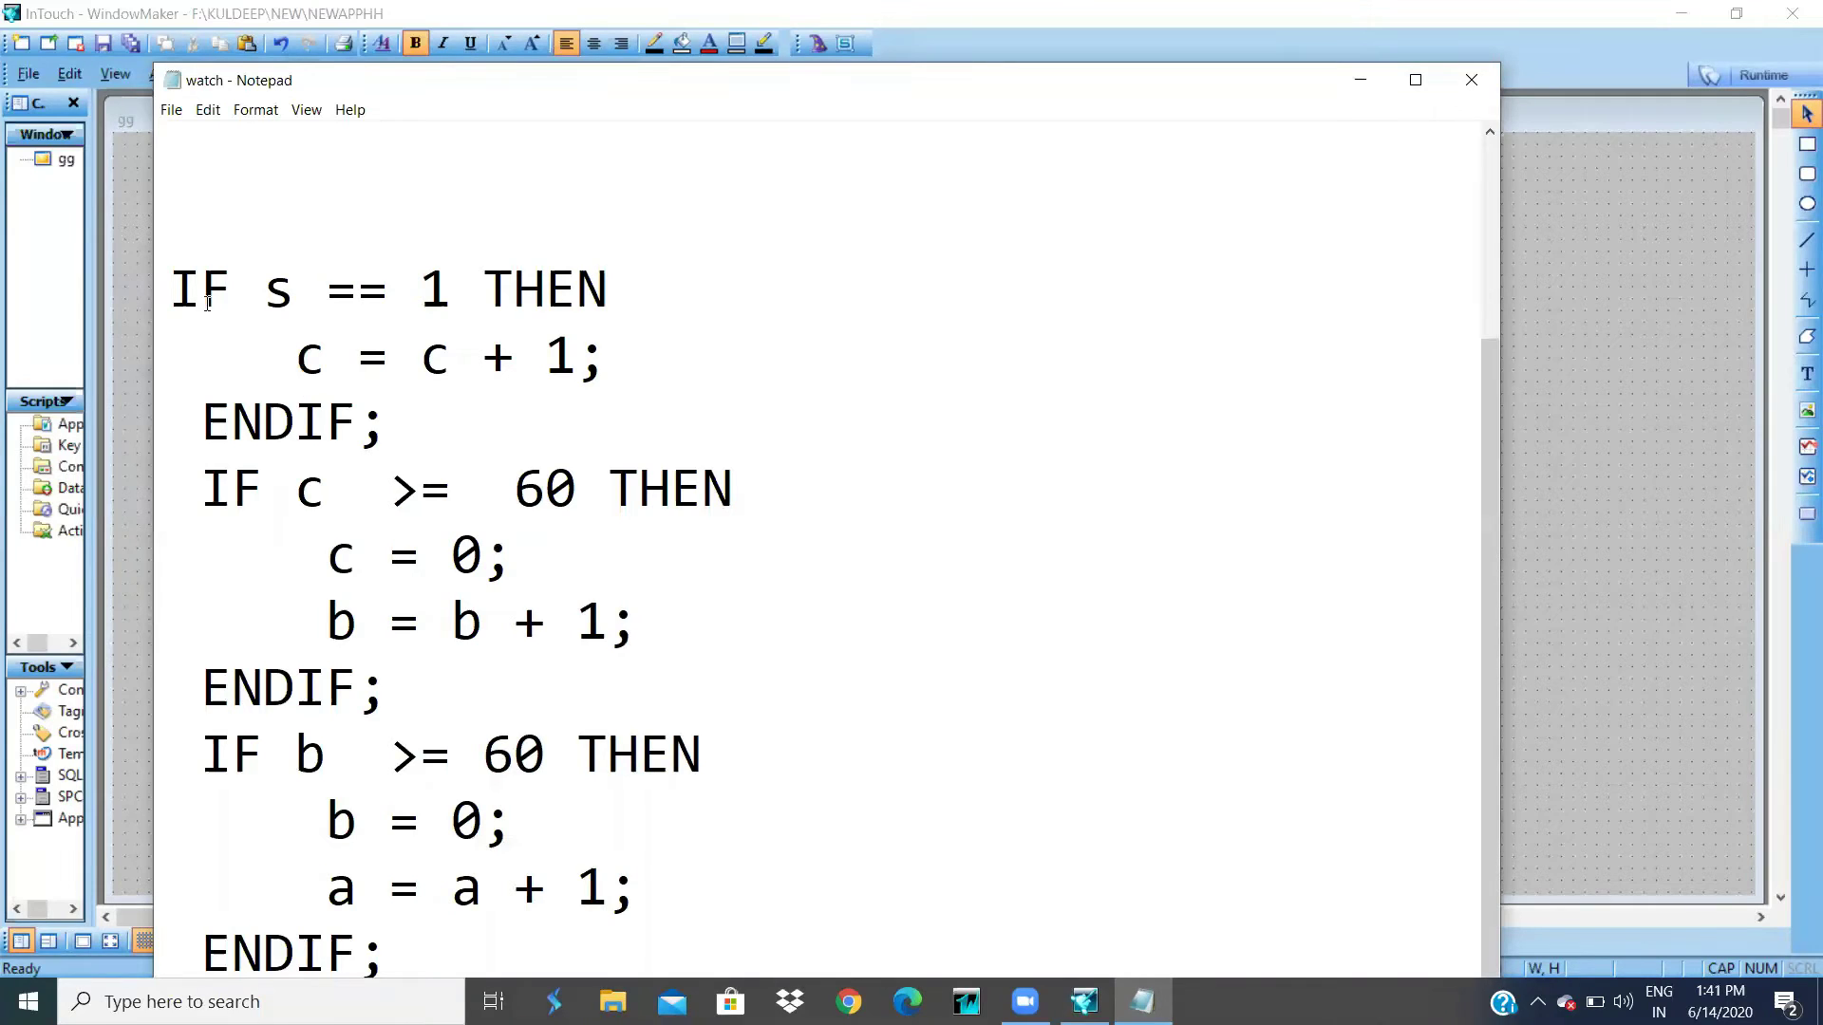
pyautogui.moveTo(169, 284); pyautogui.dragTo(390, 964)
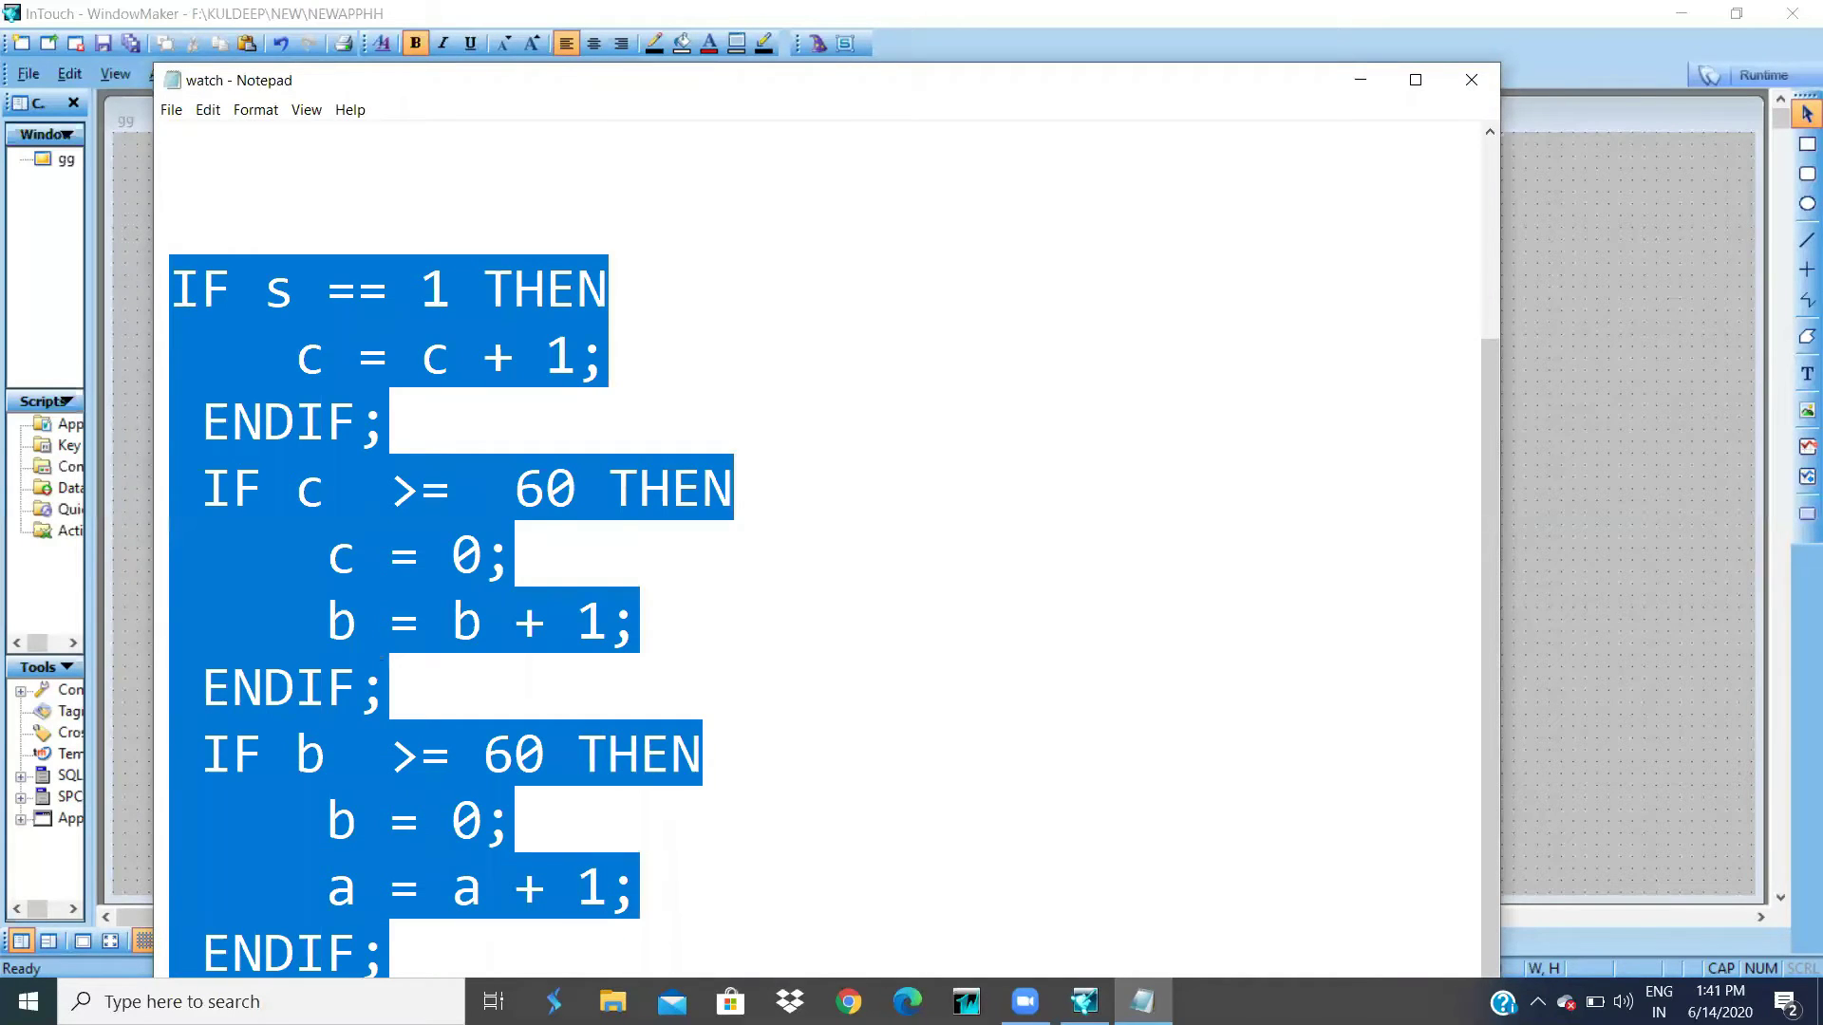
pyautogui.rightClick(252, 311)
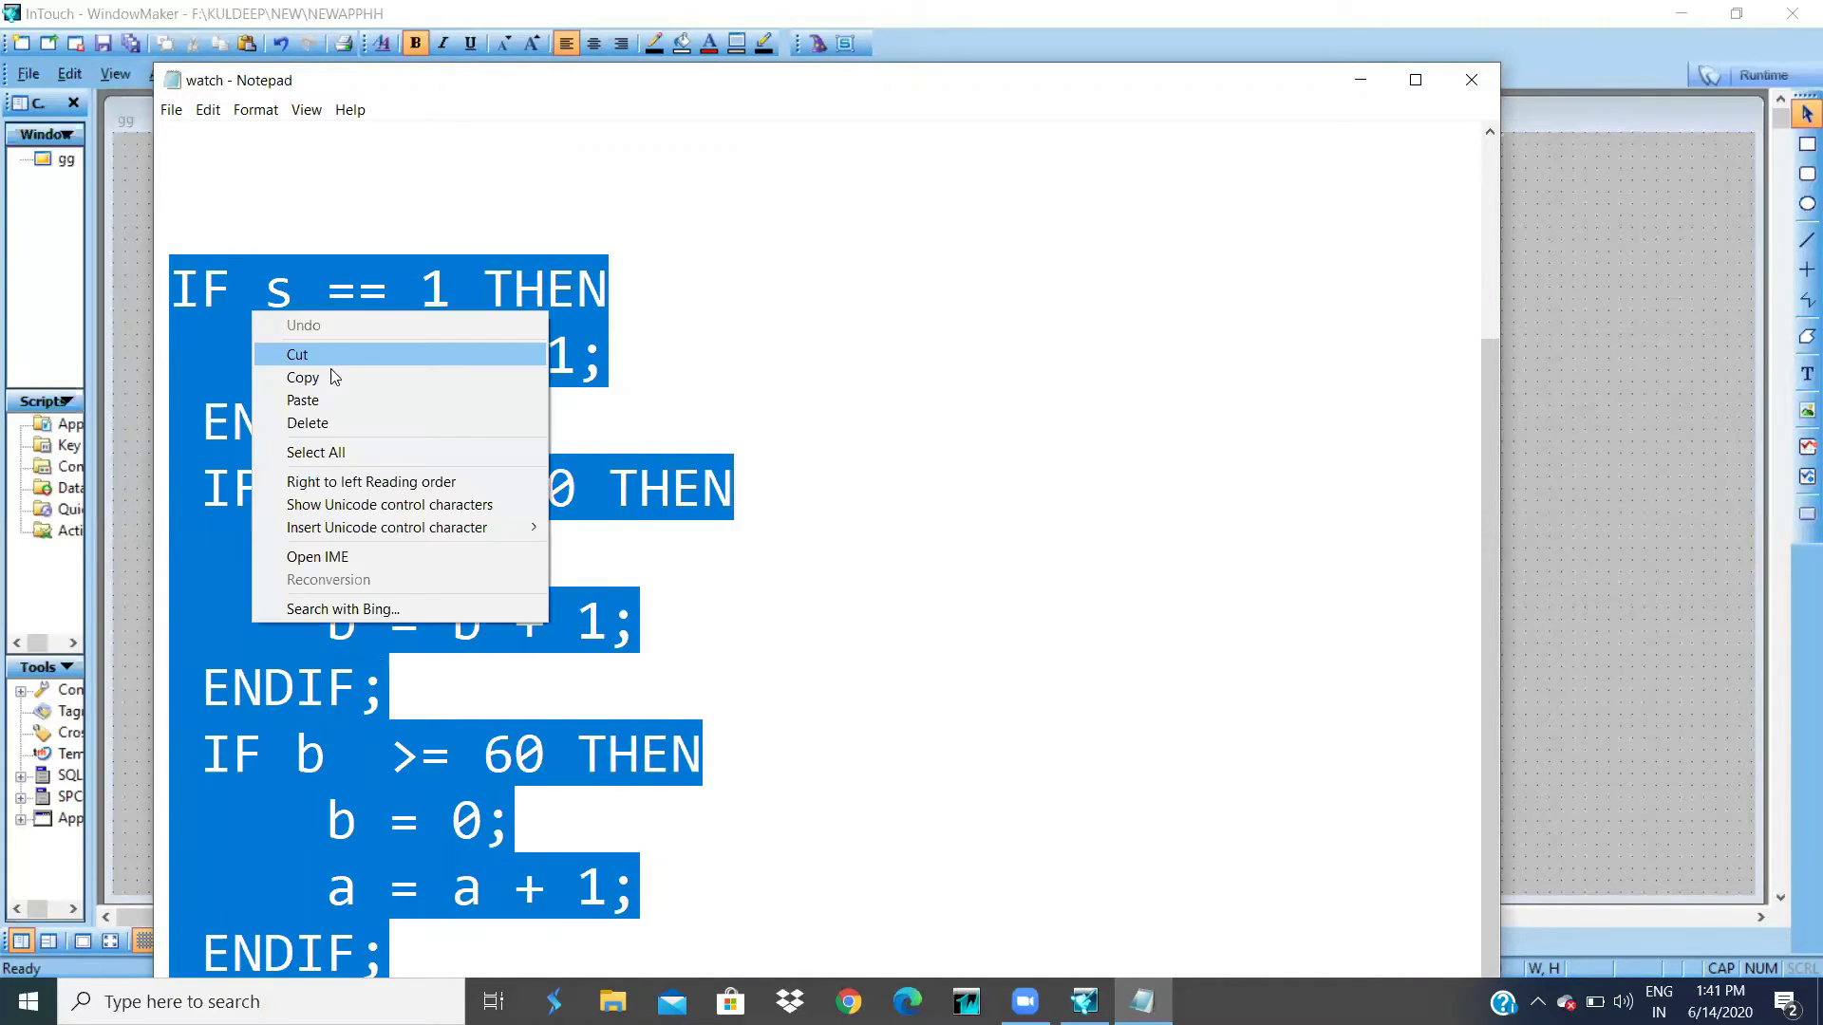
pyautogui.click(337, 377)
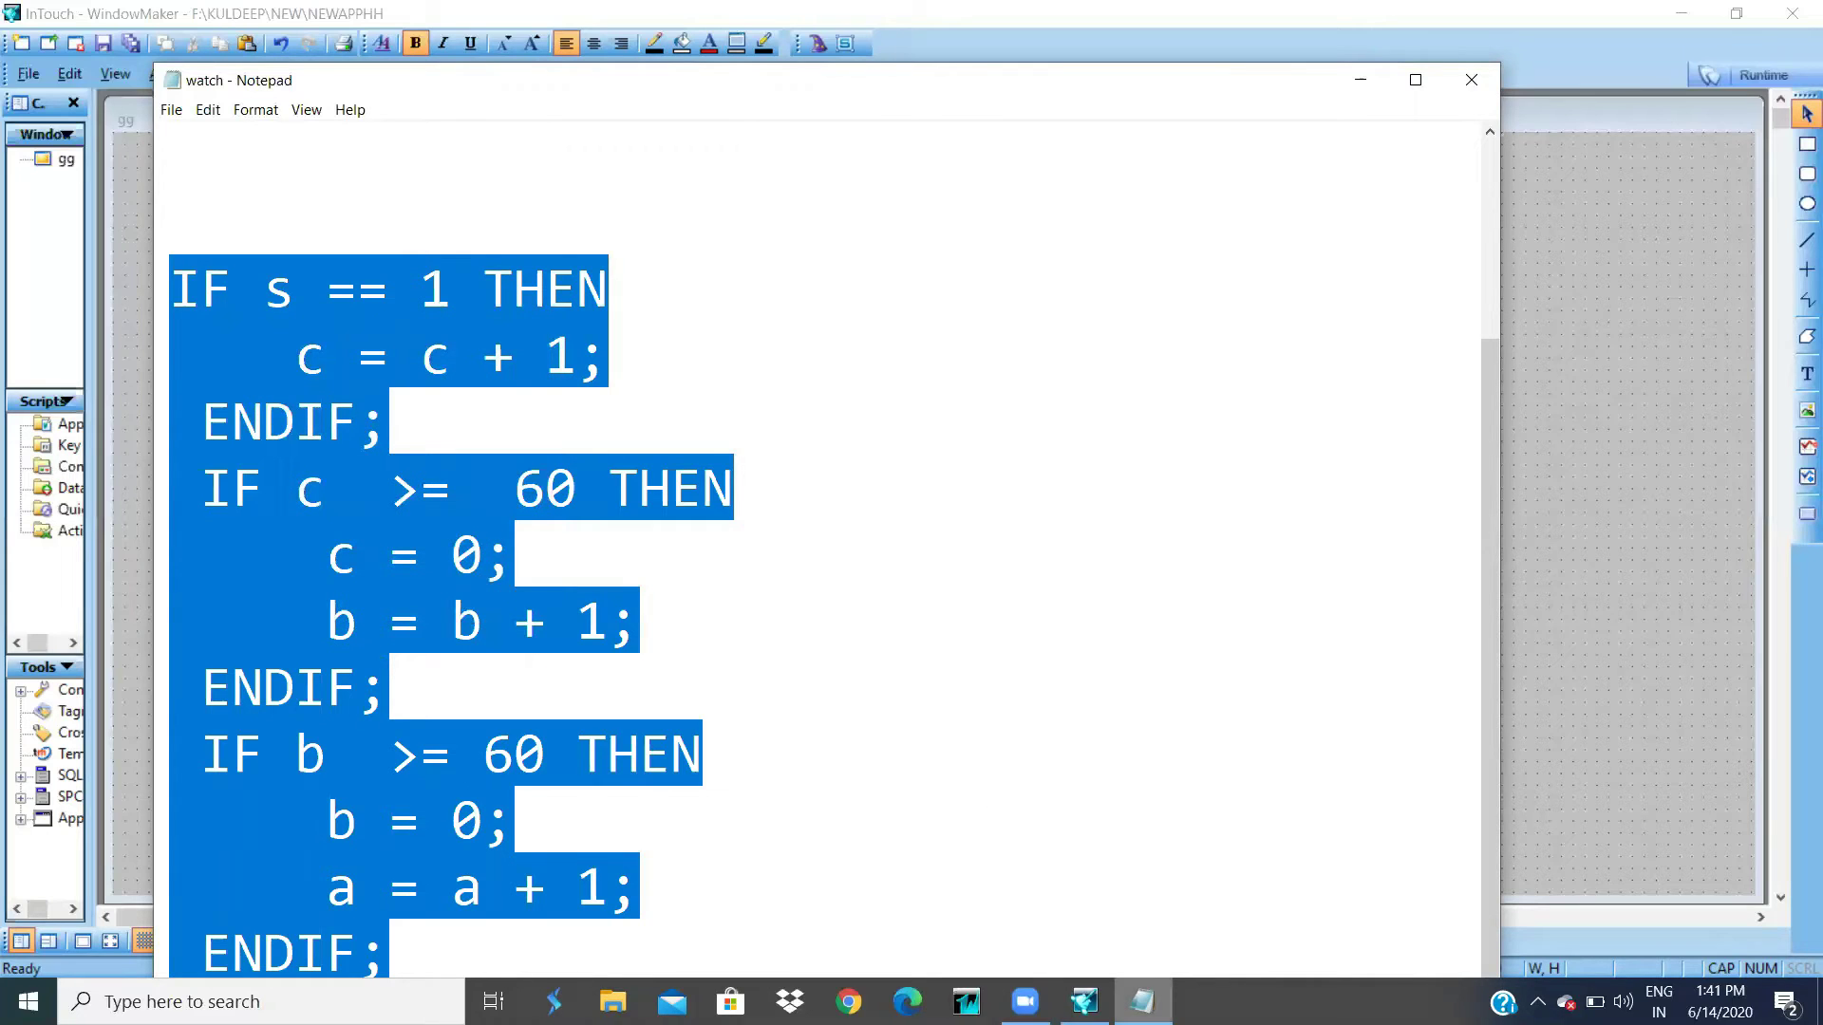
# - Return to WindowMaker and paste the copied IF blocks into window gg's While Showing script
pyautogui.click(1083, 1001)
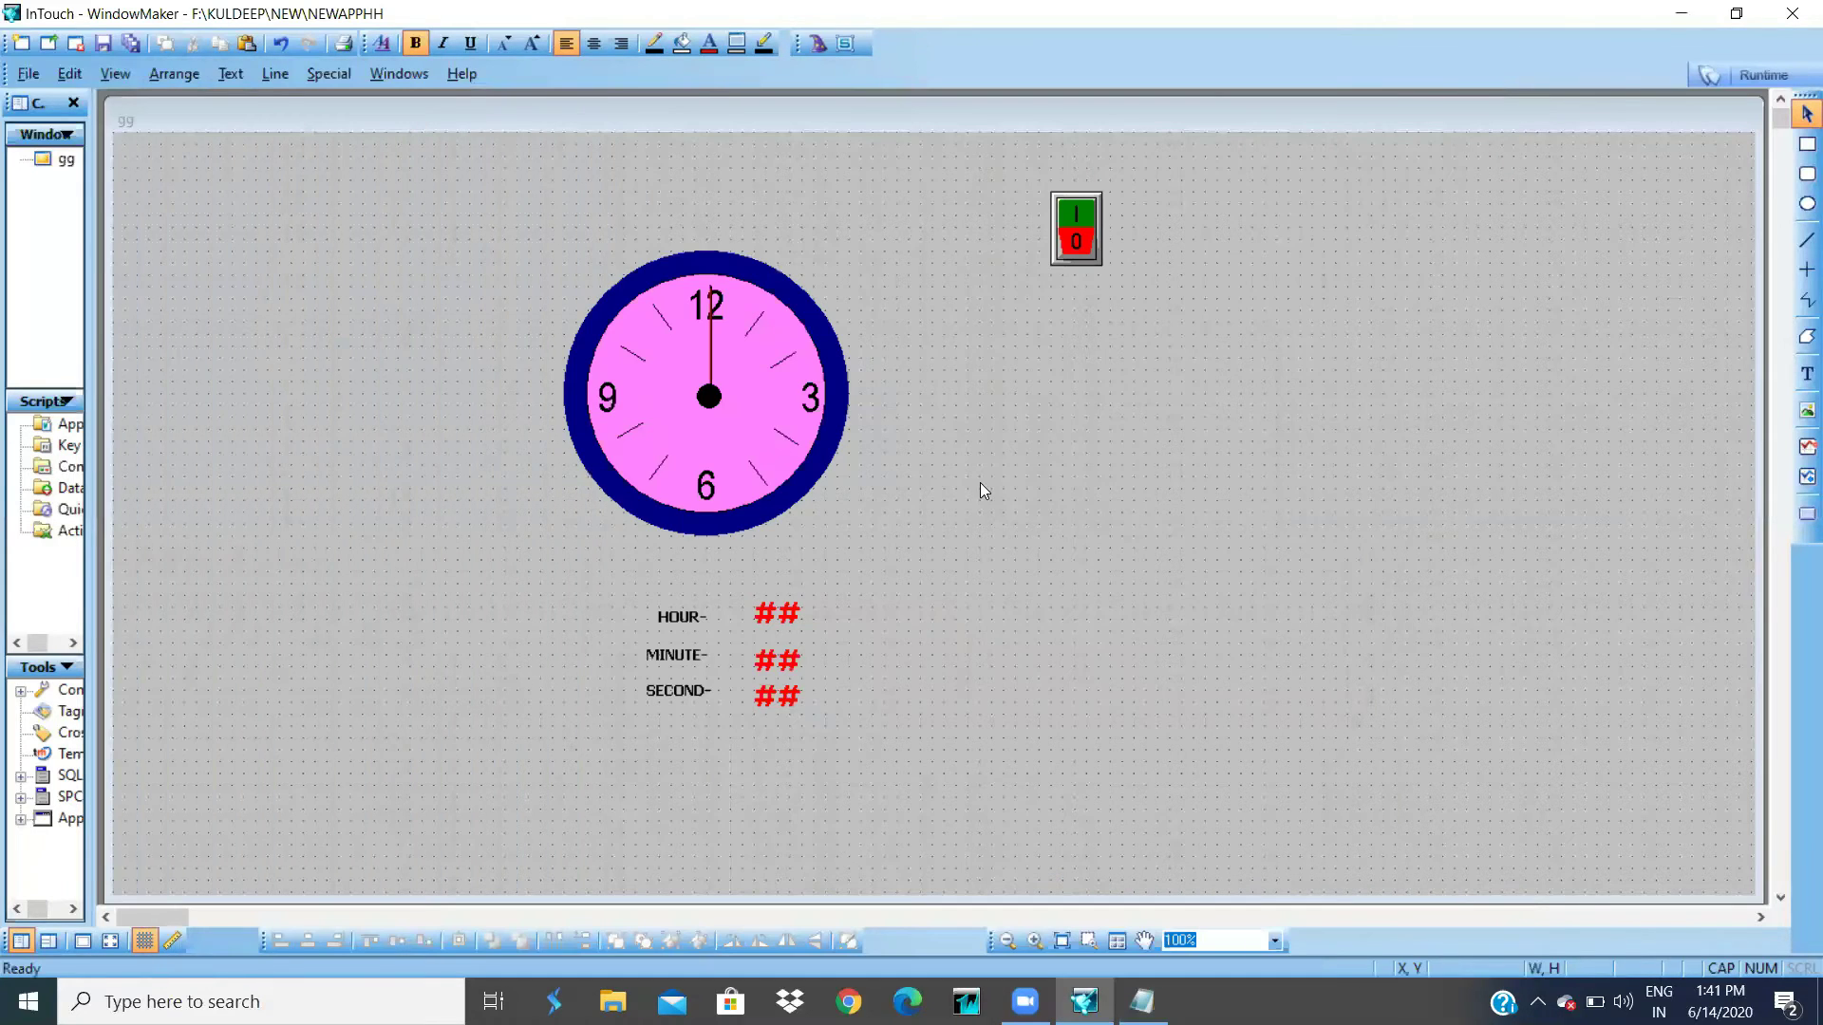
pyautogui.rightClick(1090, 387)
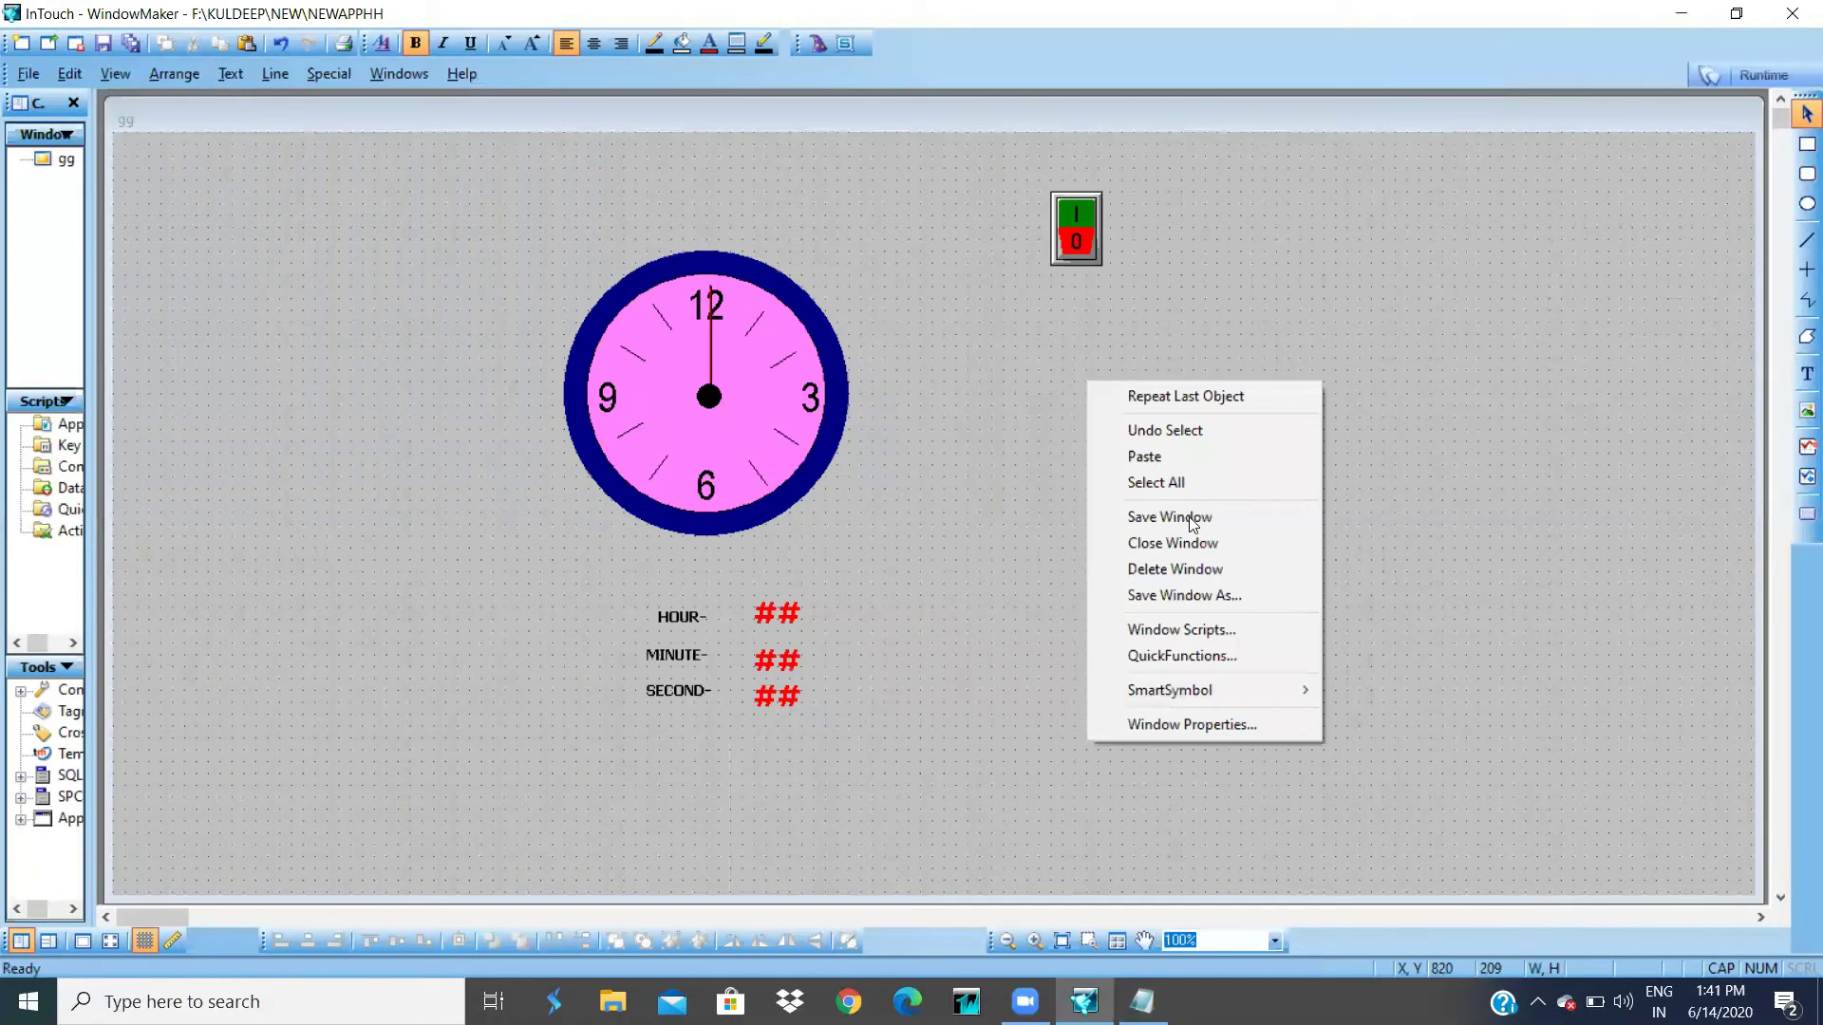
pyautogui.click(1219, 629)
pyautogui.click(840, 359)
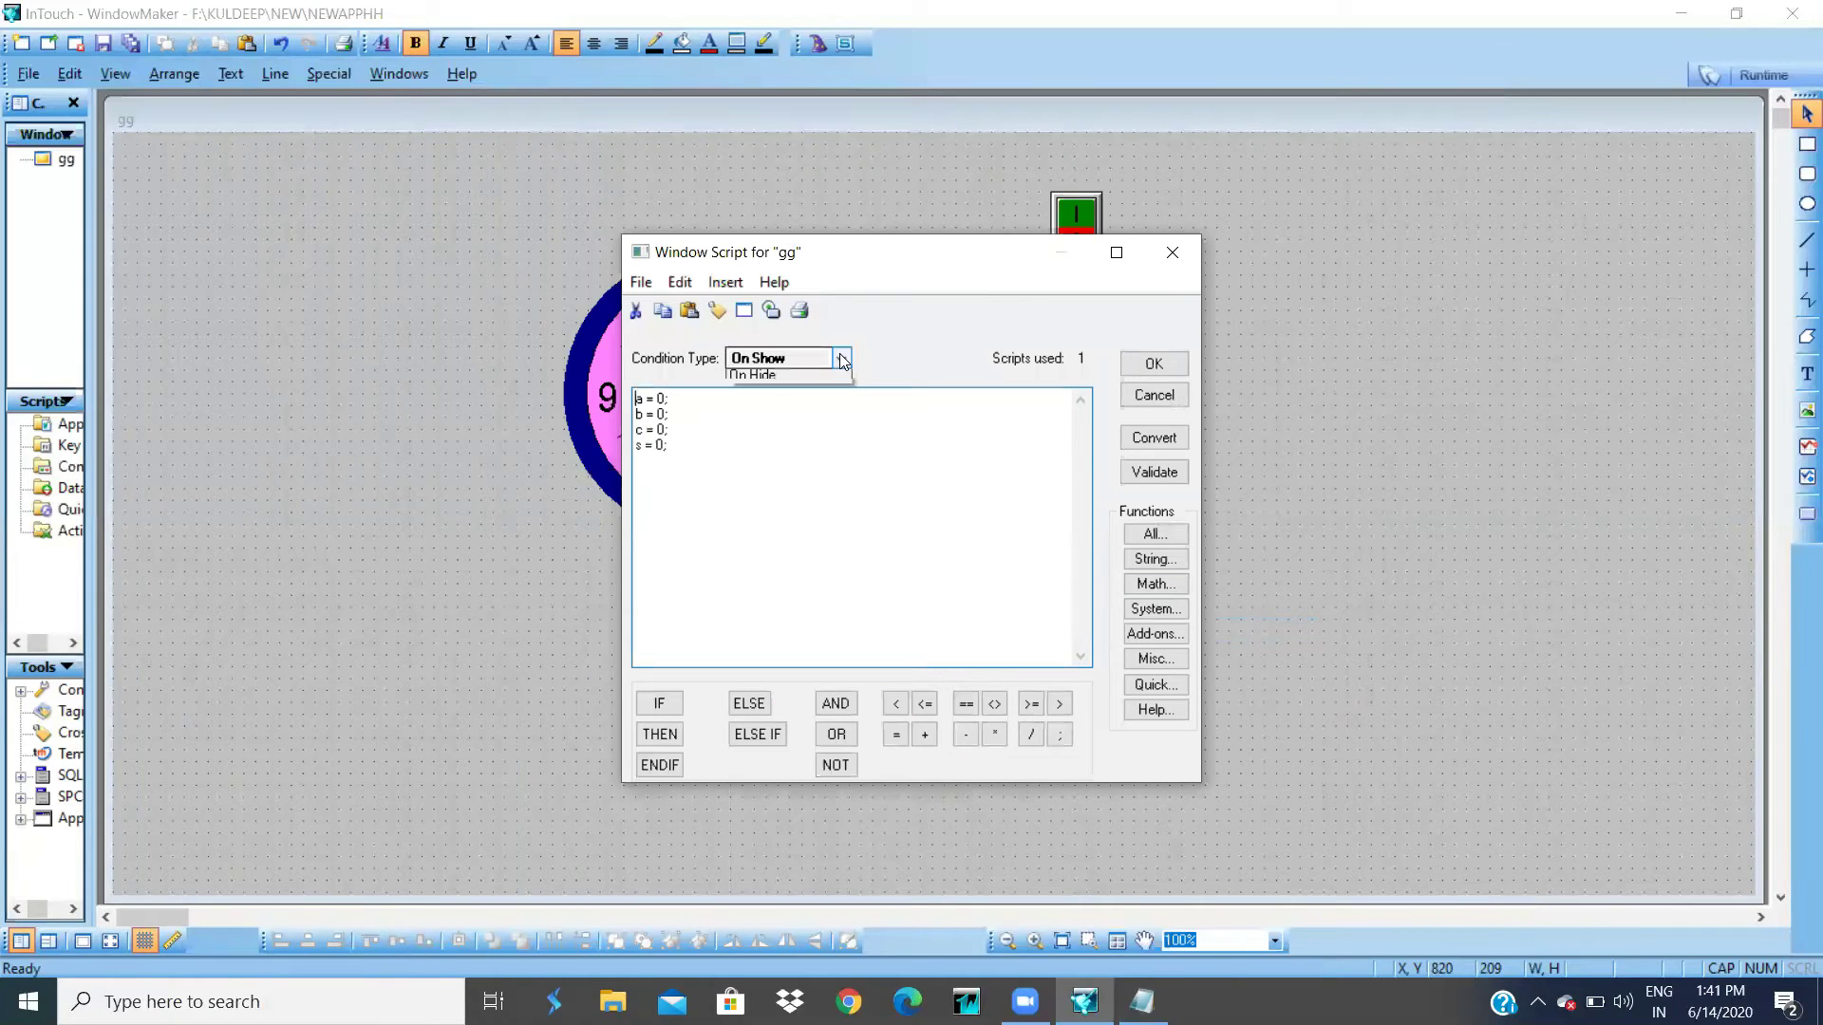
pyautogui.click(818, 385)
pyautogui.rightClick(663, 406)
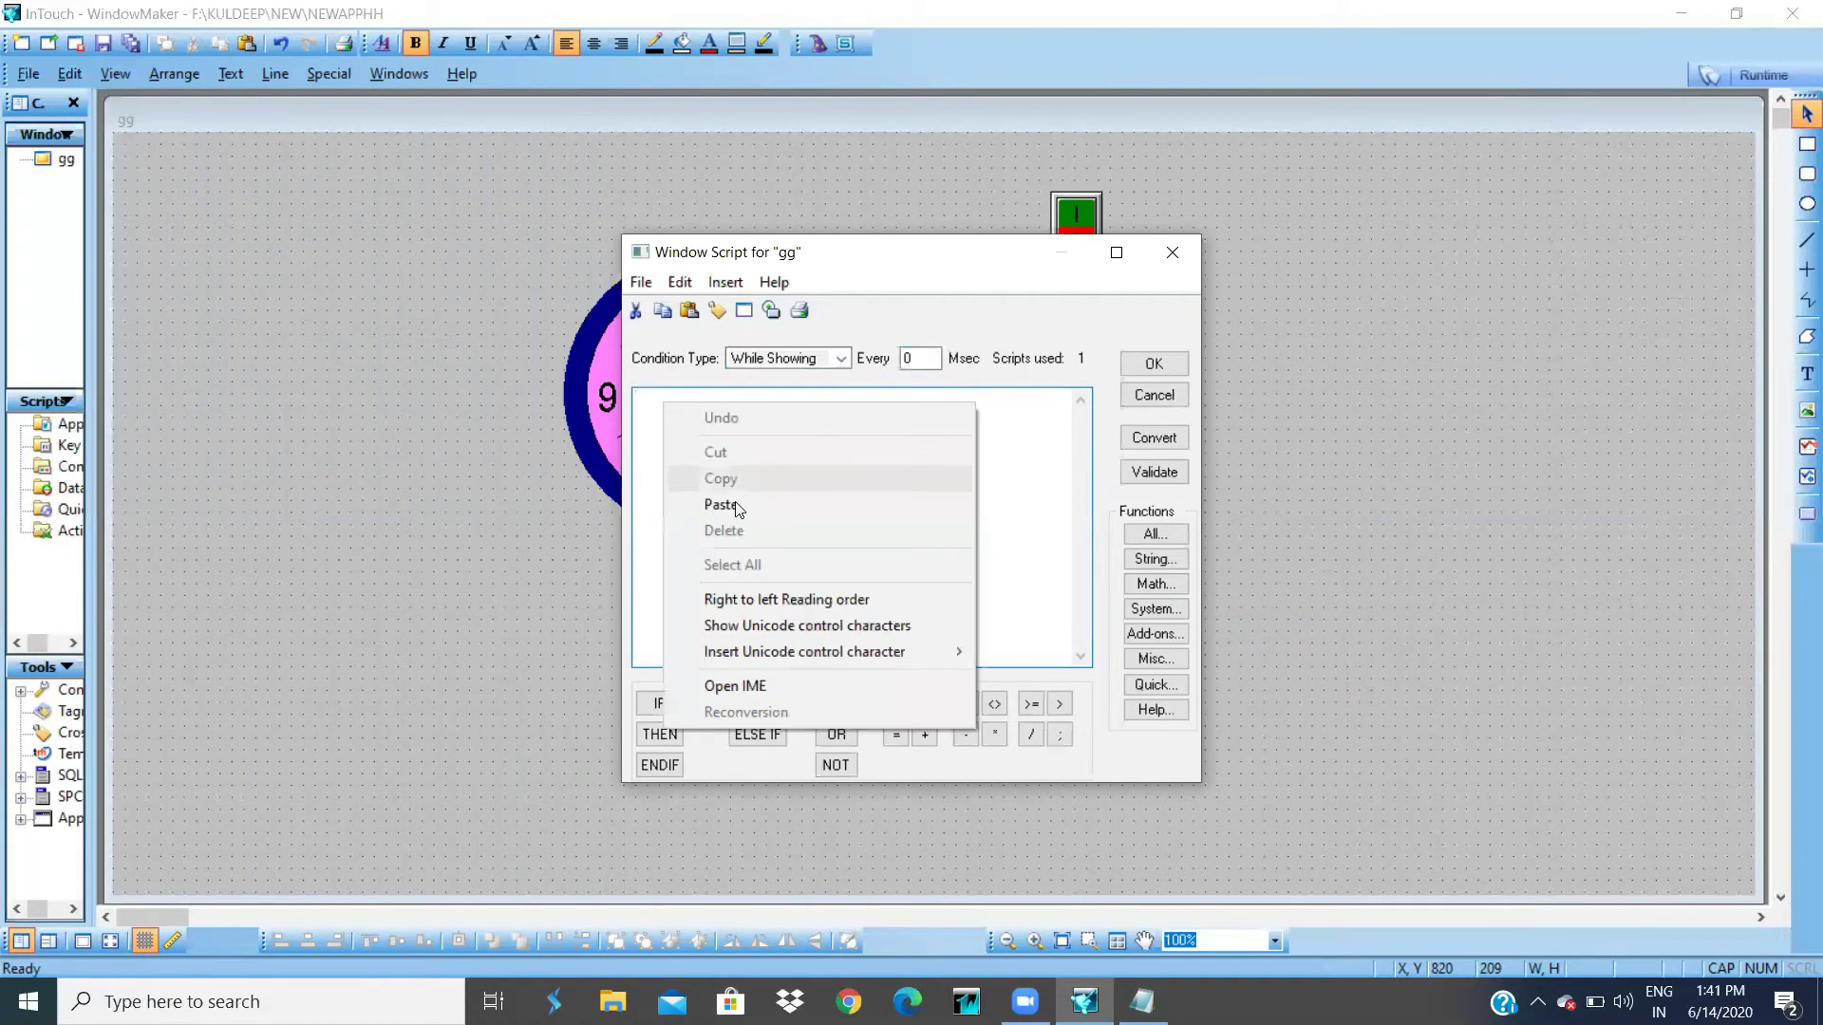
pyautogui.click(727, 511)
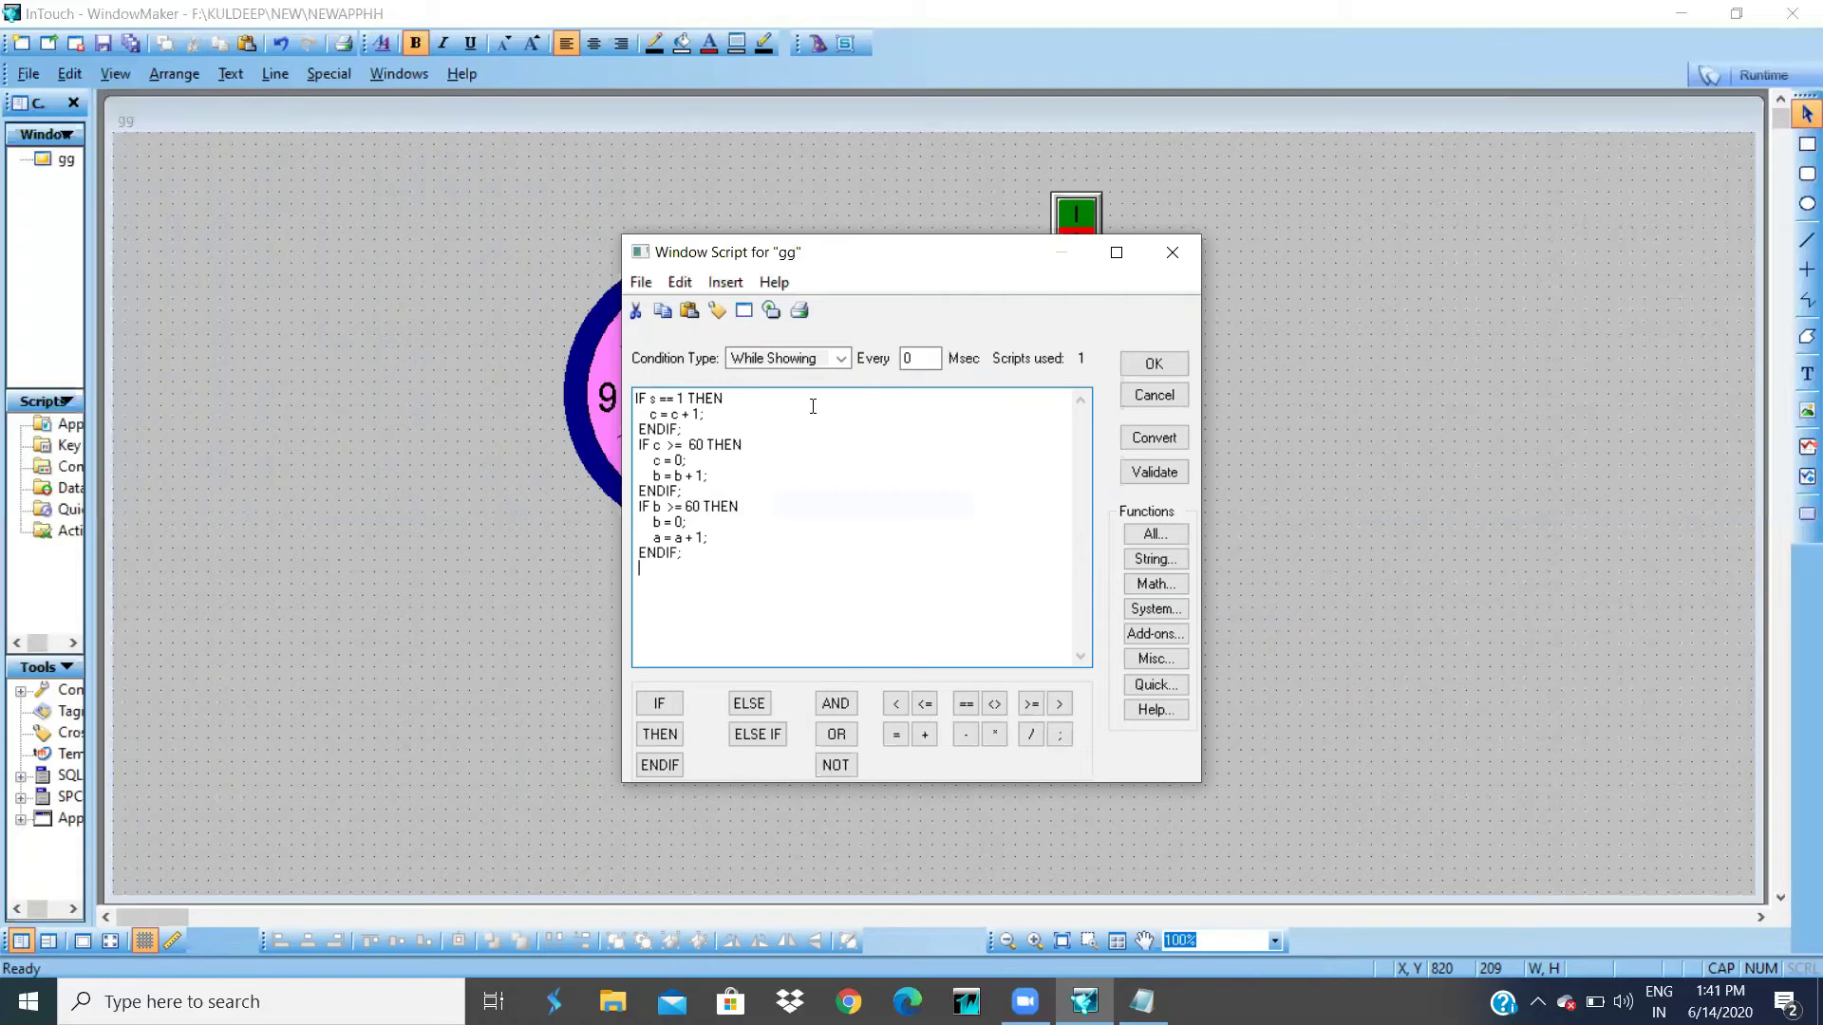
# - Set the While Showing script to run every 1000 msec, then validate and save it
pyautogui.click(925, 359)
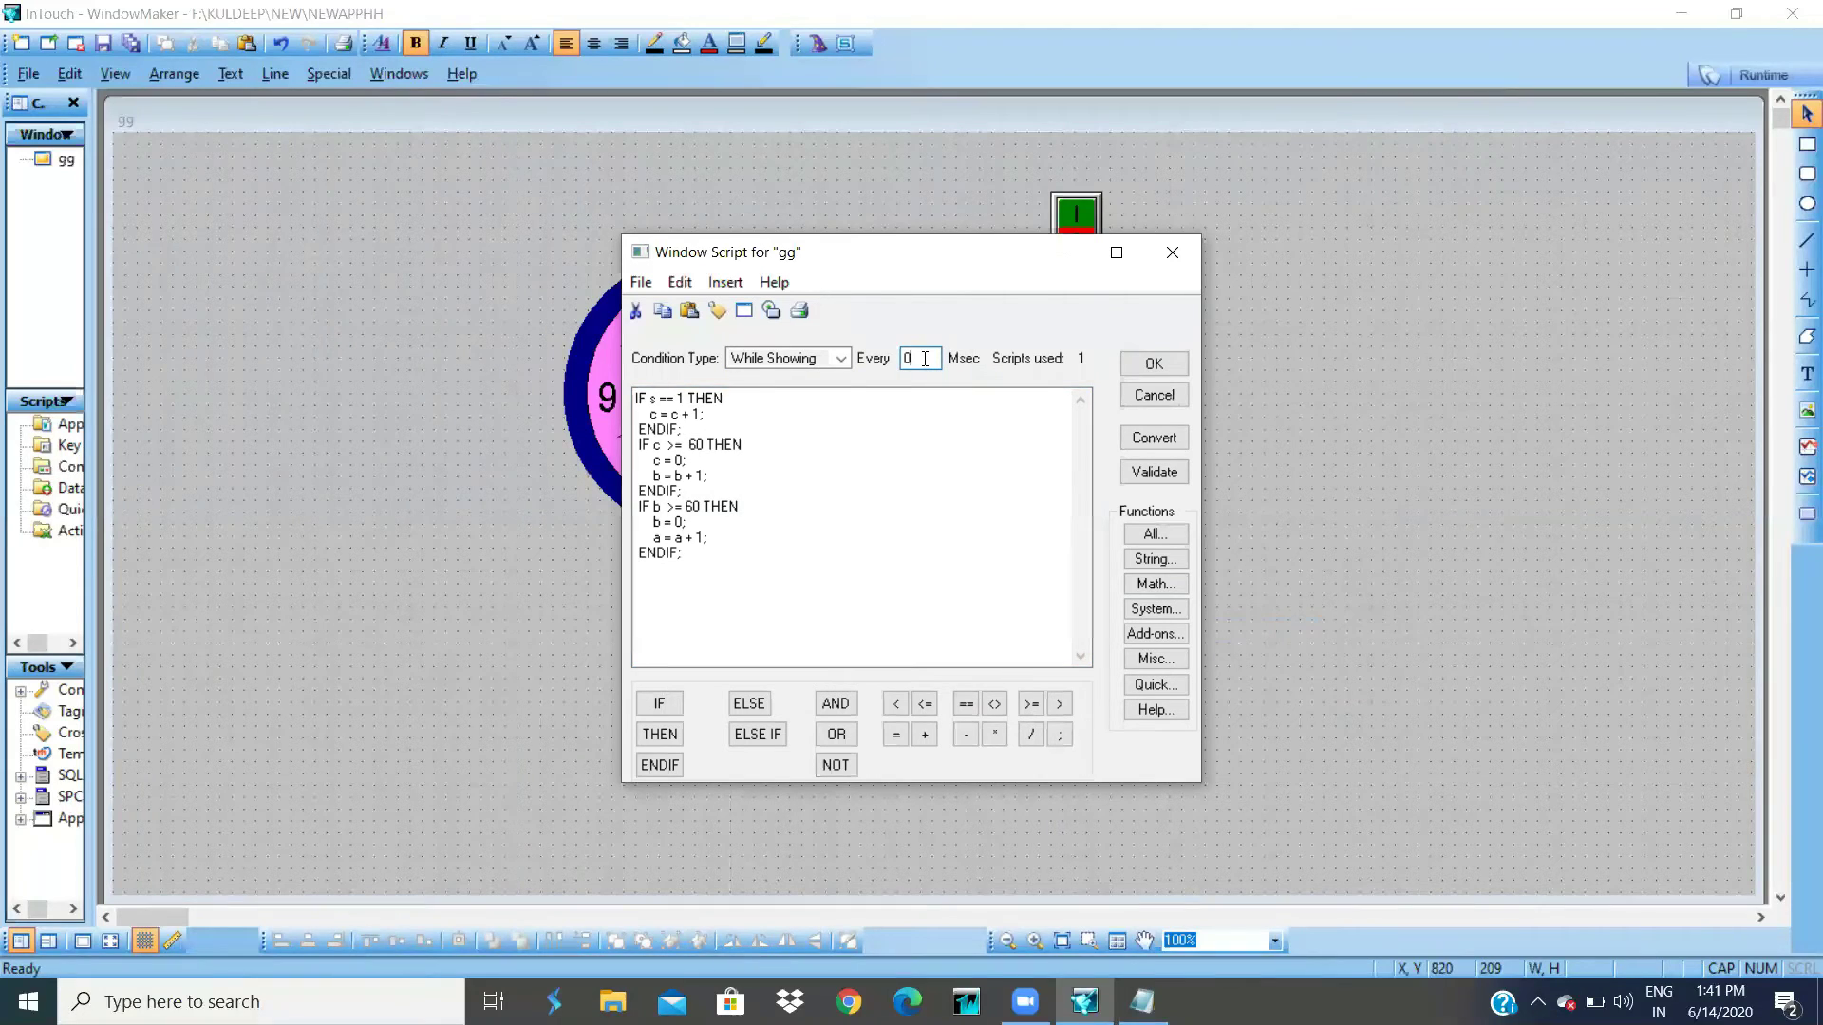
pyautogui.press('BackSpace')
pyautogui.write('1000')
pyautogui.click(1169, 473)
pyautogui.click(1151, 364)
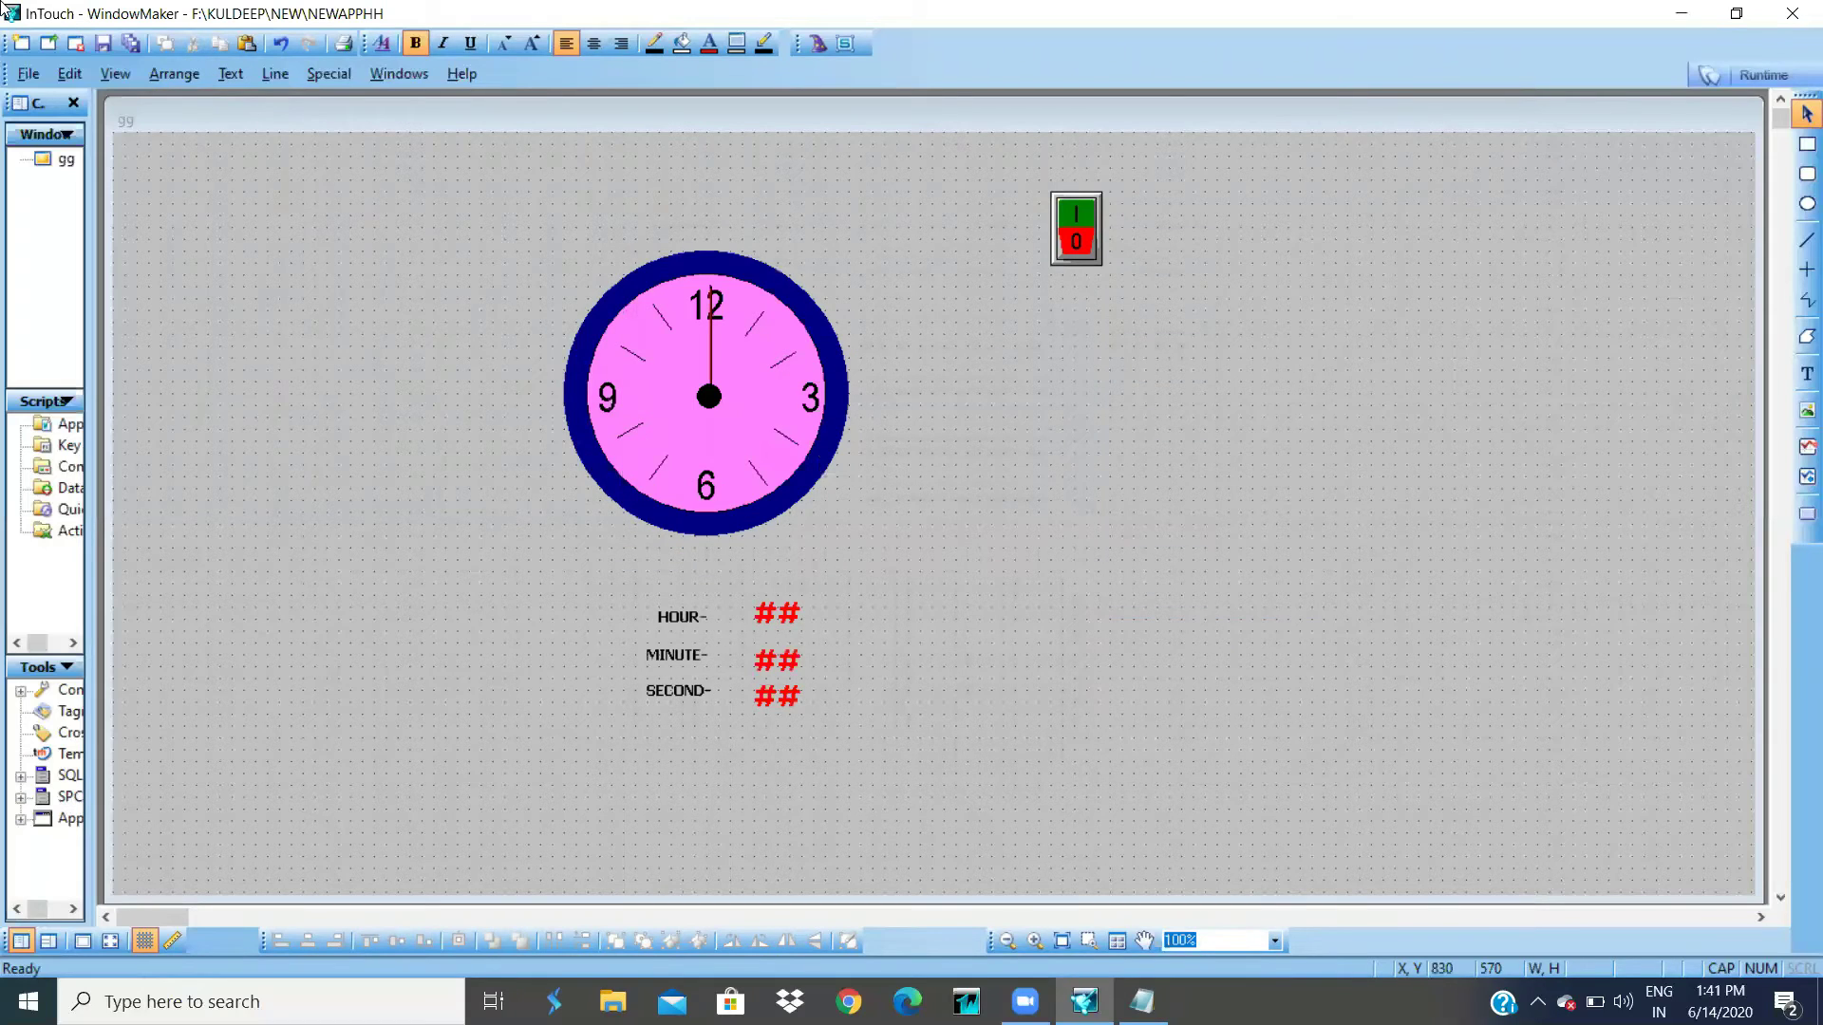
# - Start the application in runtime with WindowViewer and dismiss the licence notice
pyautogui.click(1747, 76)
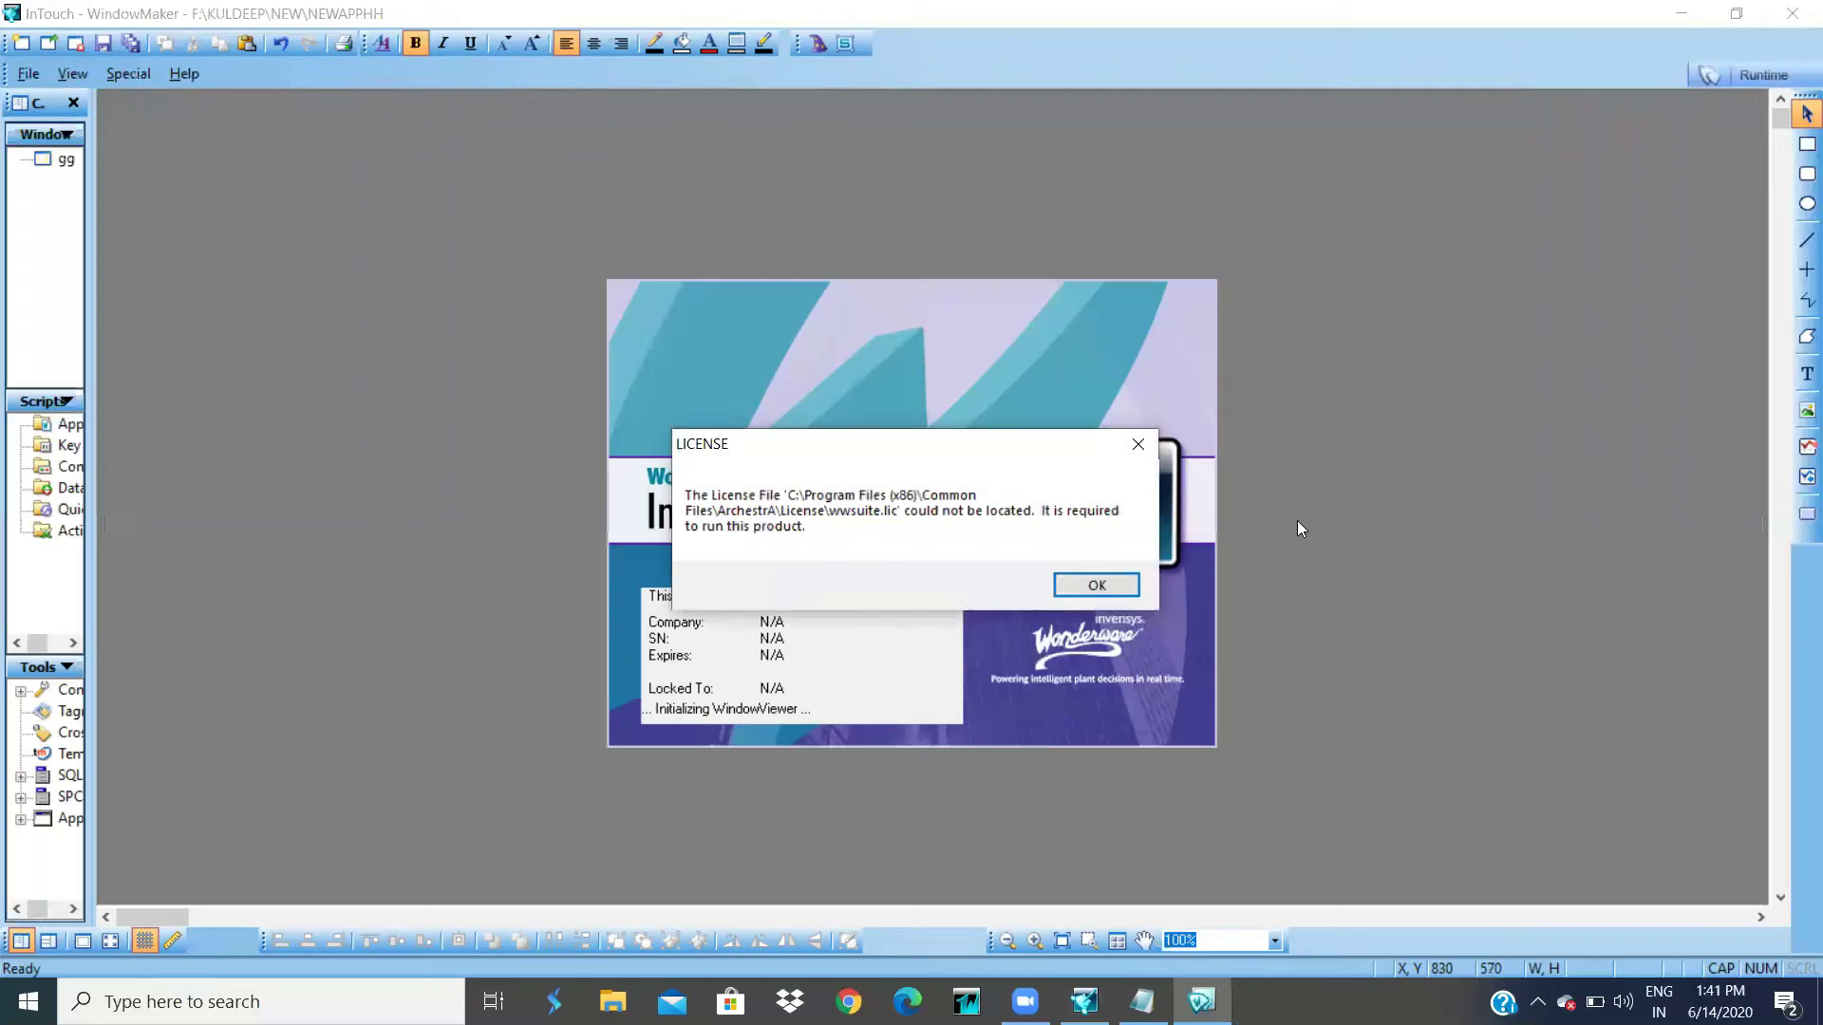
pyautogui.click(1120, 581)
pyautogui.click(1118, 576)
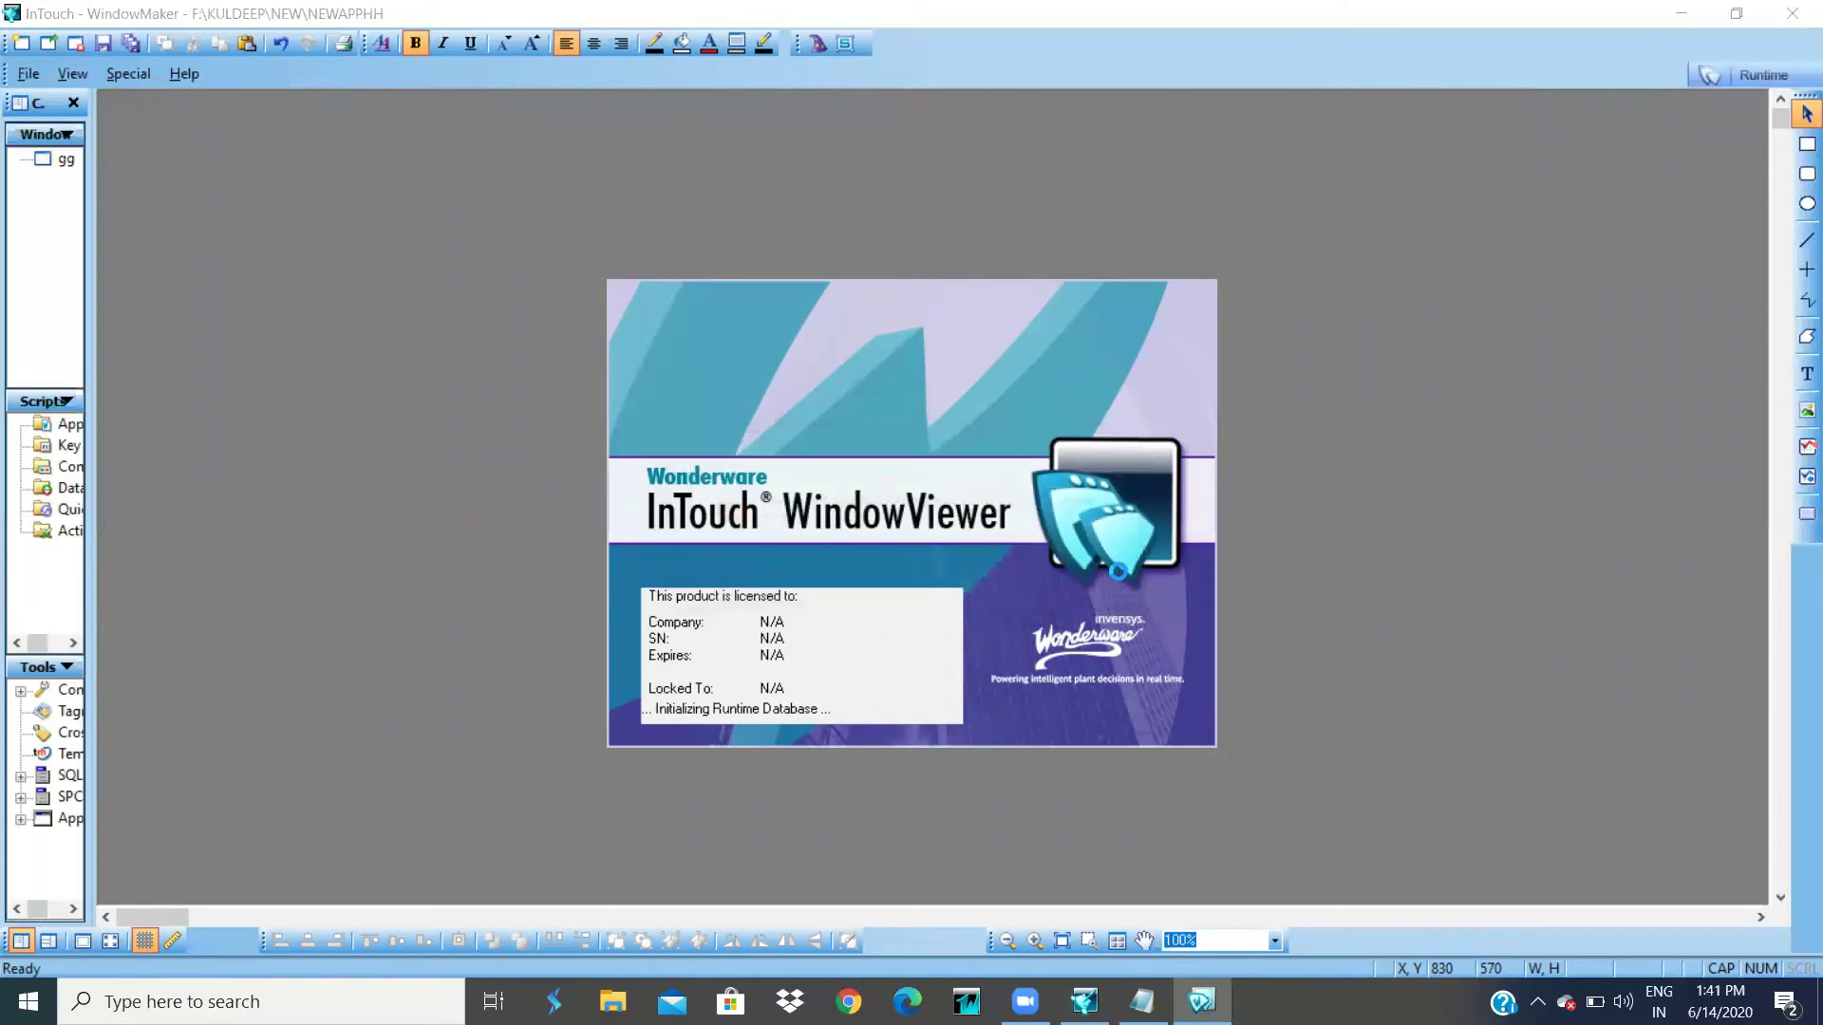